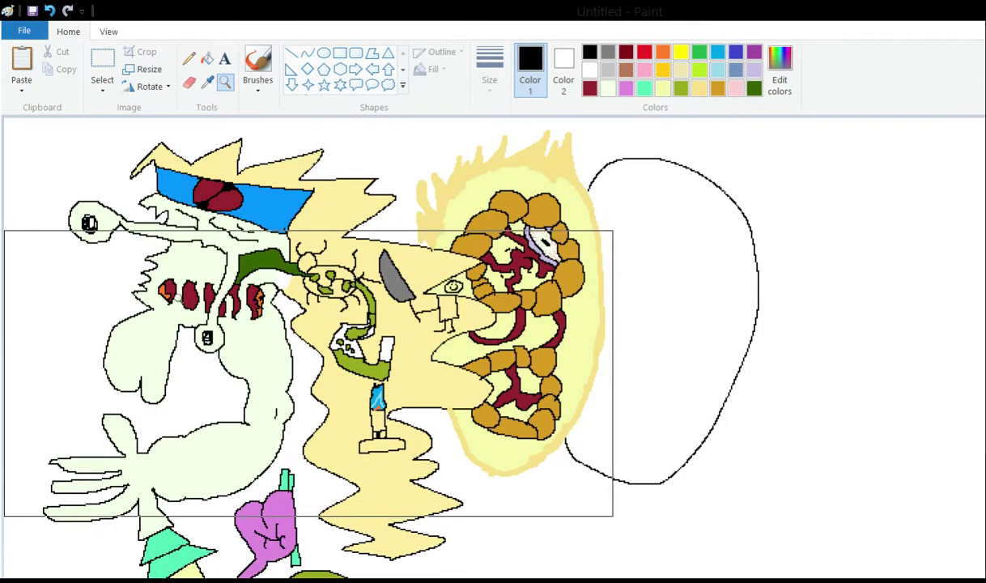
scroll(243, 267, "down", 3)
scroll(275, 287, "up", 3)
scroll(291, 284, "down", 3)
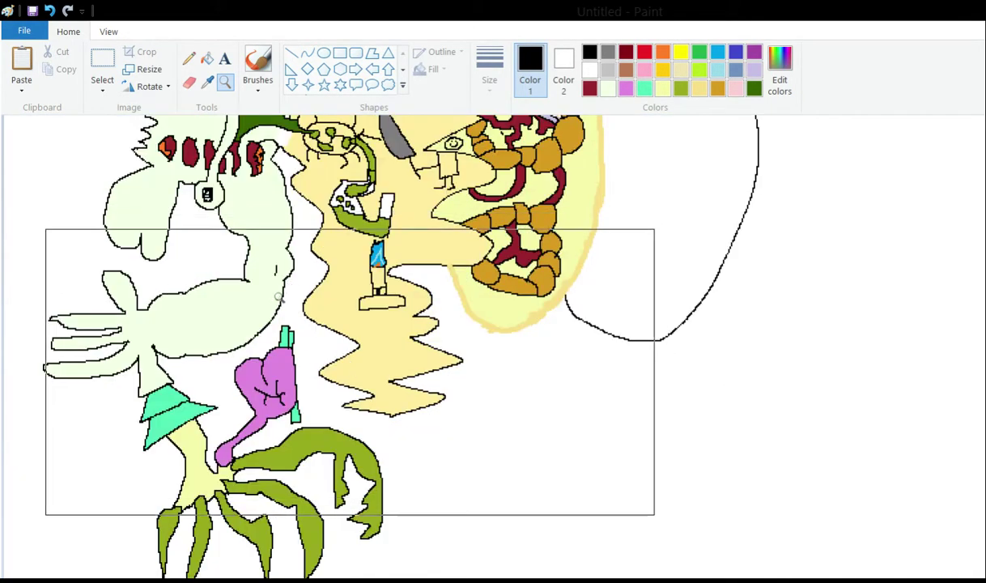
scroll(290, 306, "up", 3)
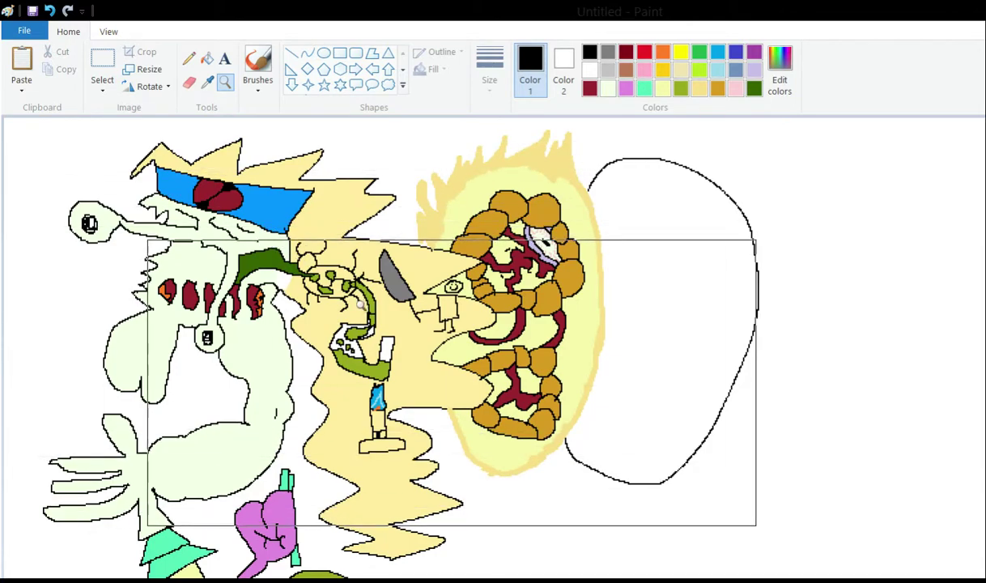
scroll(351, 269, "down", 3)
scroll(351, 270, "up", 3)
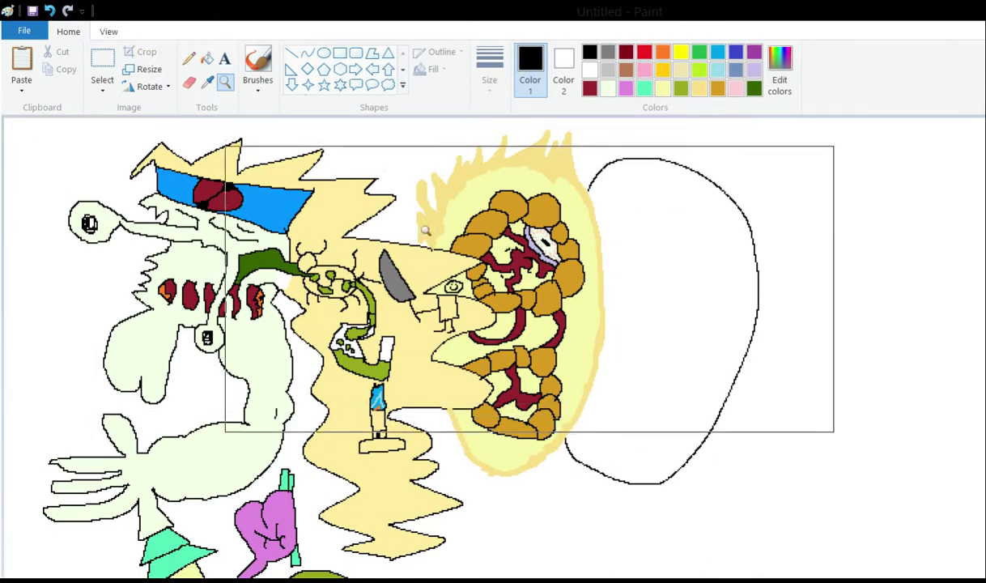
scroll(328, 455, "down", 3)
scroll(283, 332, "up", 3)
Fill the burner's tube and lower collar with light grey and its wide base with dark grey
left_click(310, 350)
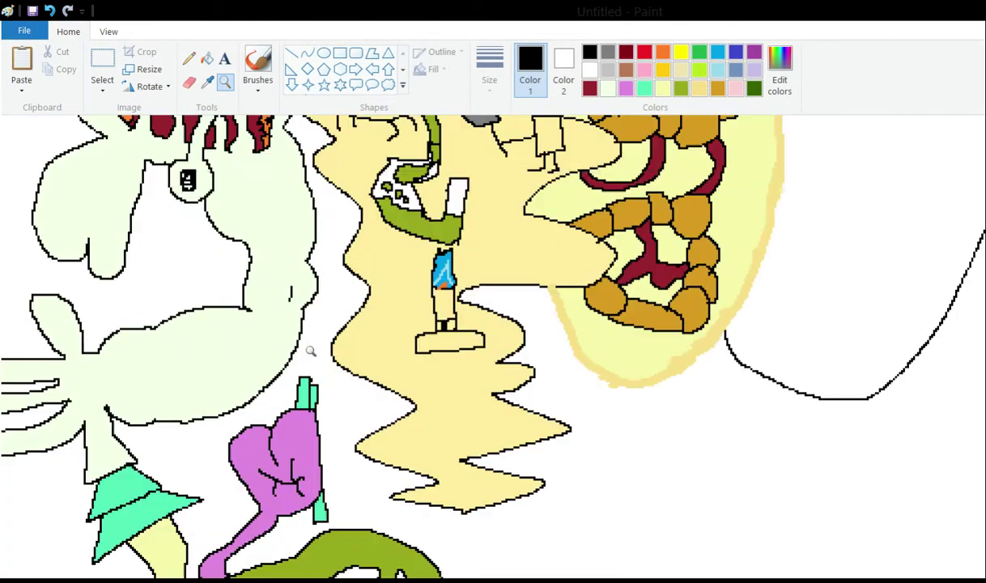
left_click(390, 240)
left_click(286, 252)
left_click(309, 238)
scroll(243, 252, "up", 2)
scroll(266, 310, "down", 3)
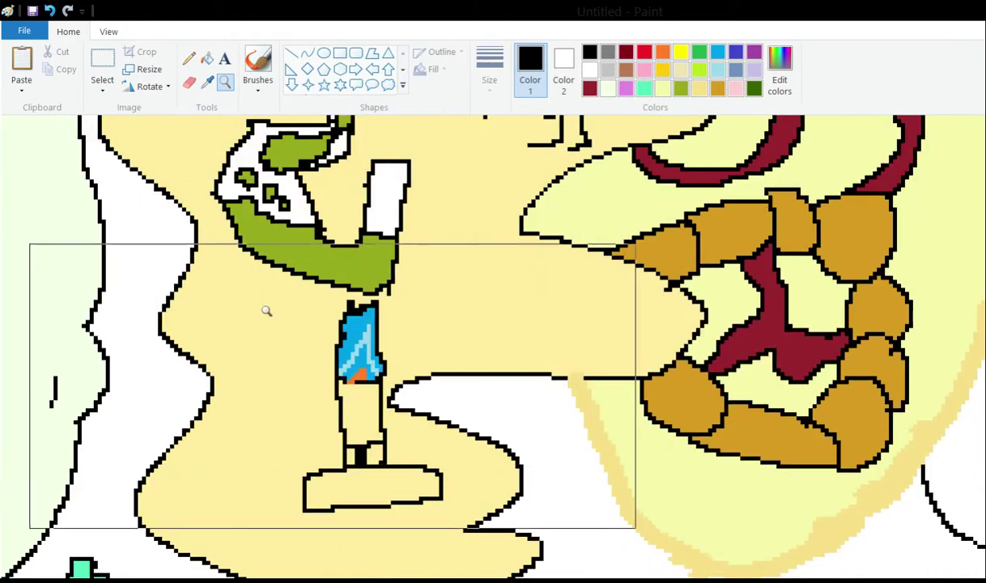
left_click(269, 328)
scroll(273, 238, "up", 3)
left_click(267, 325)
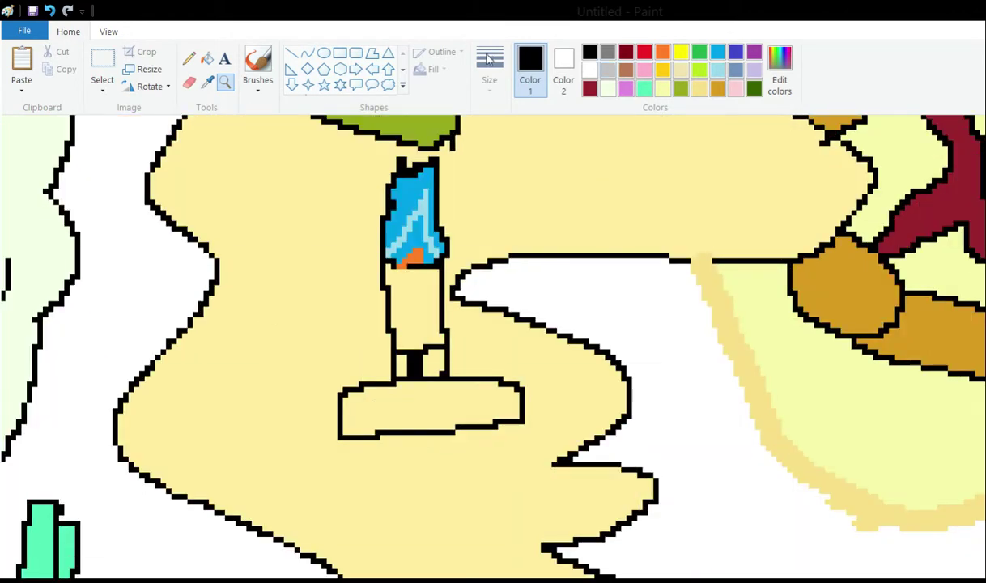
left_click(607, 70)
left_click(206, 60)
left_click(416, 310)
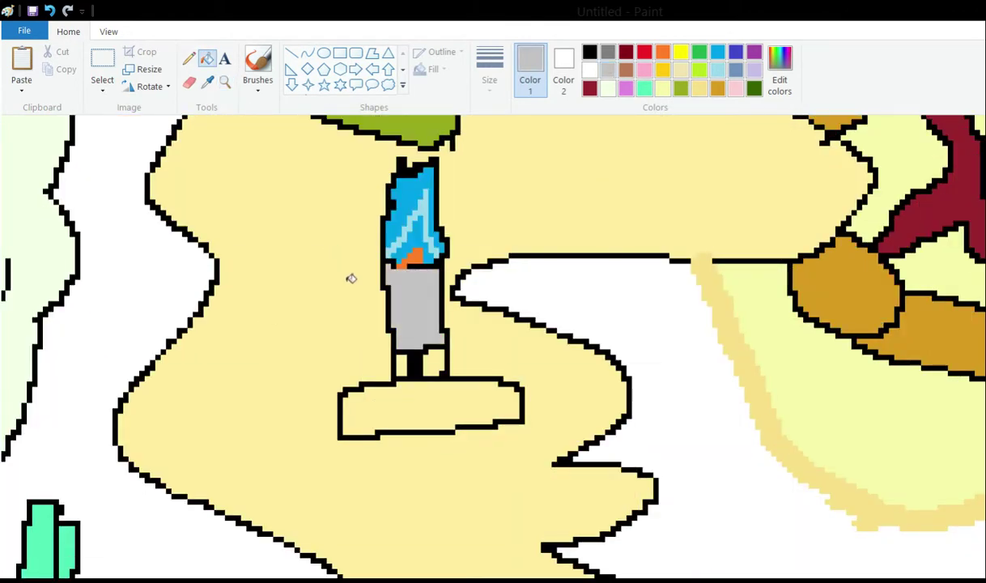
left_click(428, 360)
left_click(607, 52)
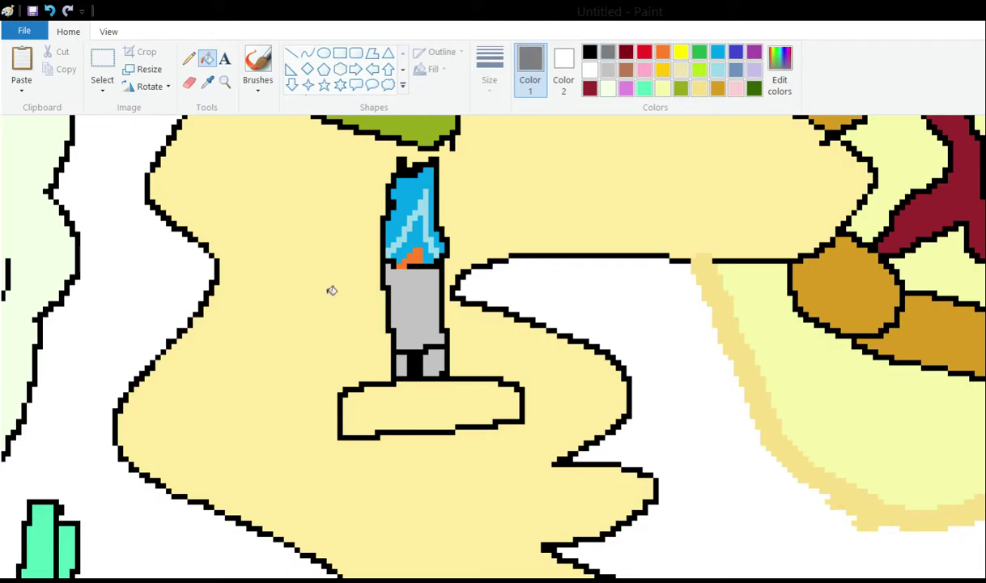
left_click(429, 409)
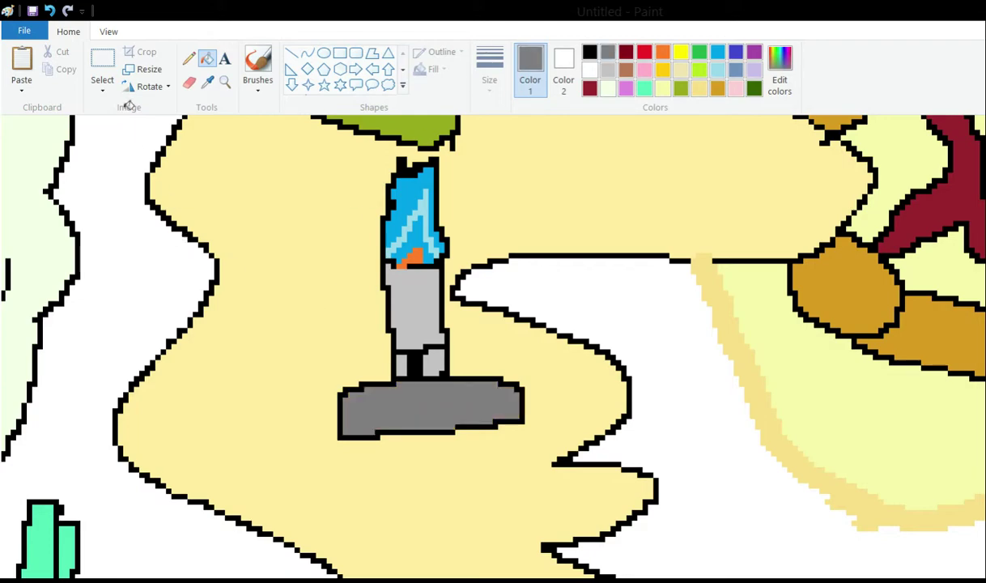
Draw short gold heat marks with the Pencil tool on both sides of the burner's blue flame
left_click(188, 58)
scroll(304, 212, "up", 3)
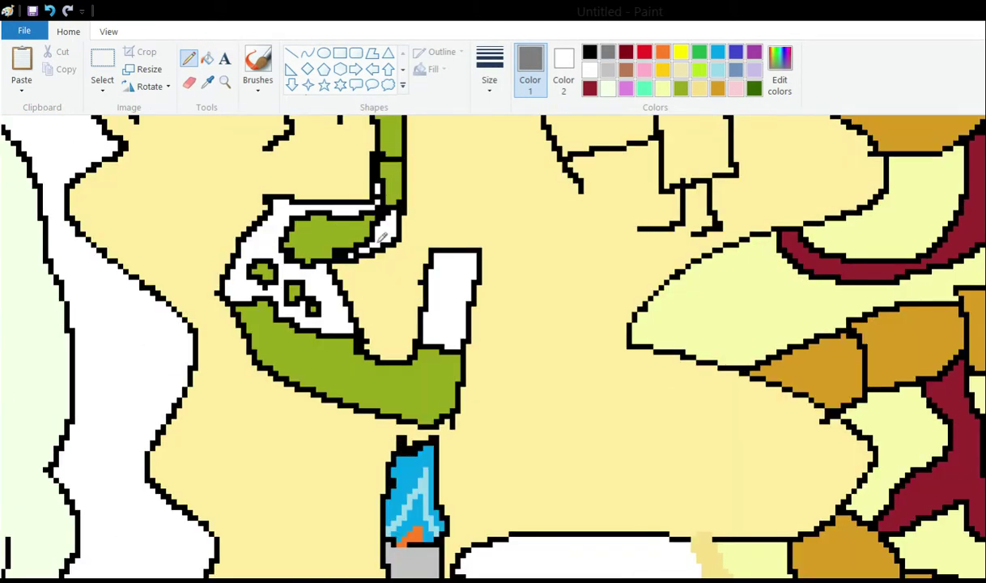
scroll(362, 221, "up", 2)
scroll(345, 202, "down", 3)
scroll(333, 208, "up", 2)
left_click(663, 69)
left_click_drag(374, 426, 369, 457)
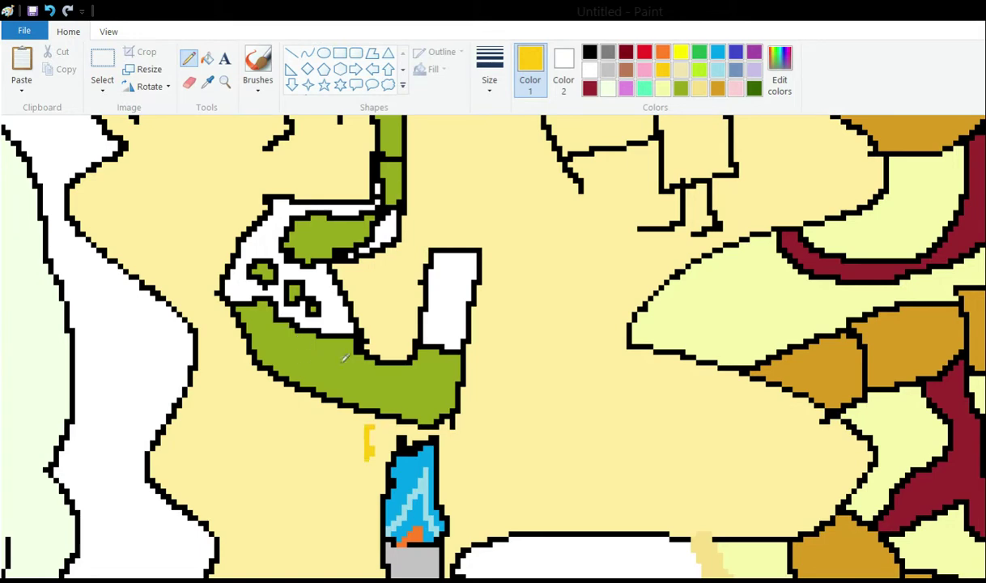
mouse_move(462, 438)
left_mouse_down()
mouse_move(445, 450)
mouse_move(447, 464)
left_mouse_up()
left_click_drag(474, 384, 474, 410)
left_click_drag(367, 469, 362, 490)
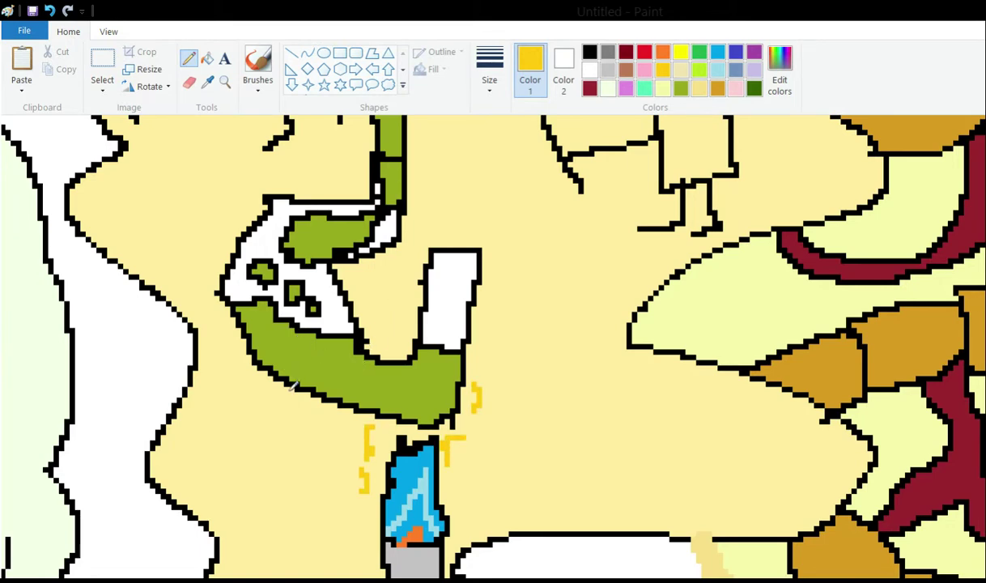
Set the pencil colour to black
scroll(387, 323, "up", 3)
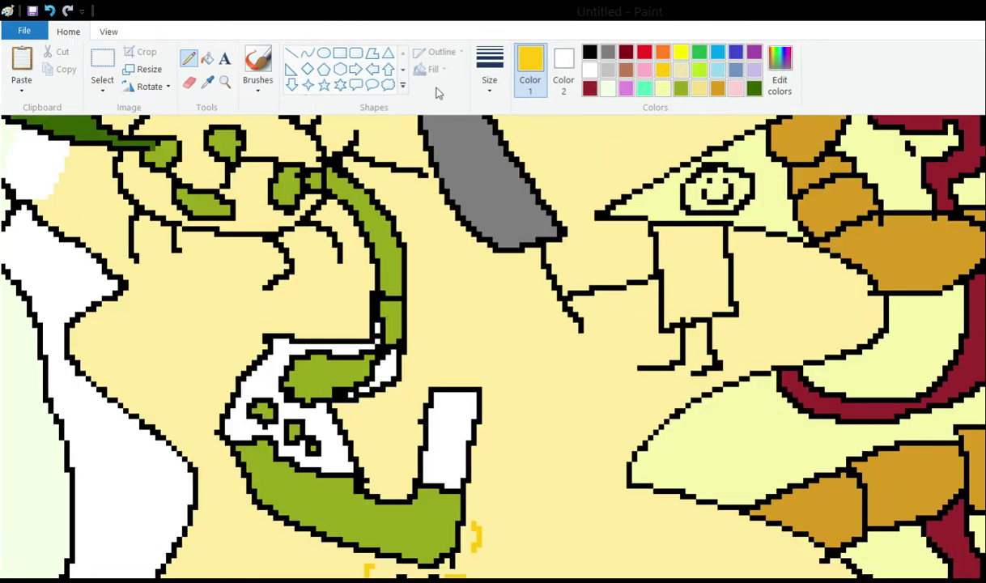
left_click(589, 52)
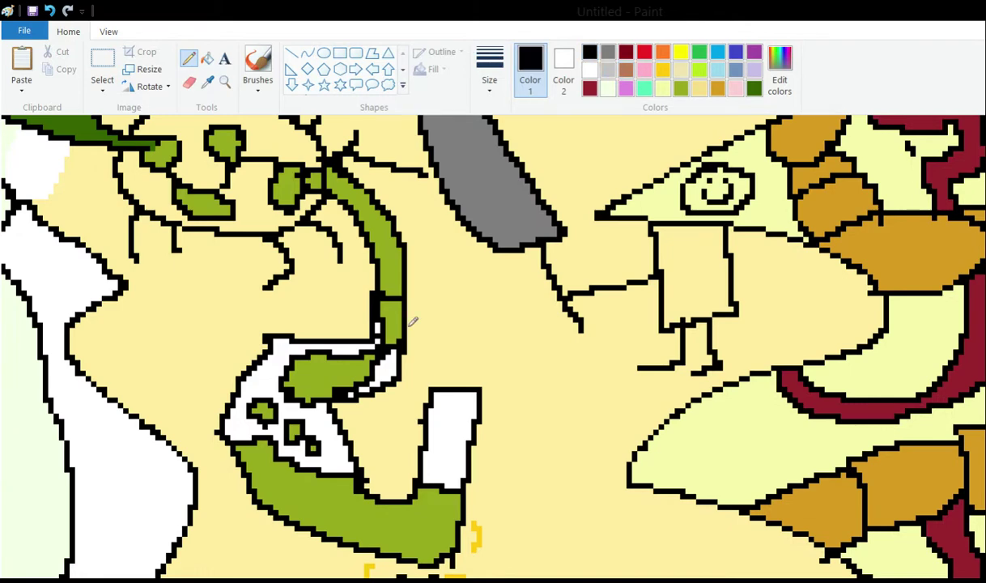
scroll(412, 322, "up", 3)
scroll(394, 257, "down", 3)
scroll(340, 267, "up", 3)
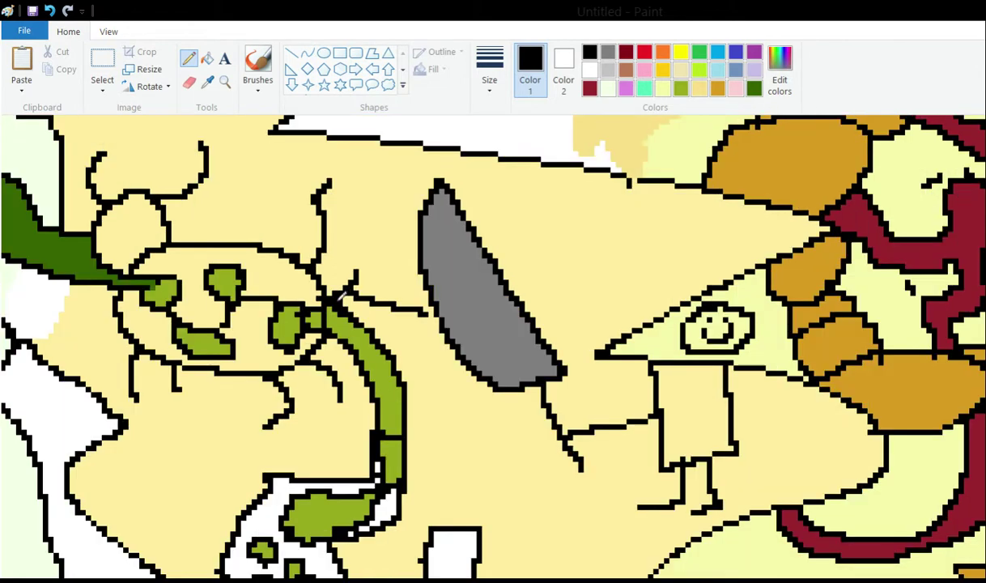
scroll(336, 275, "down", 3)
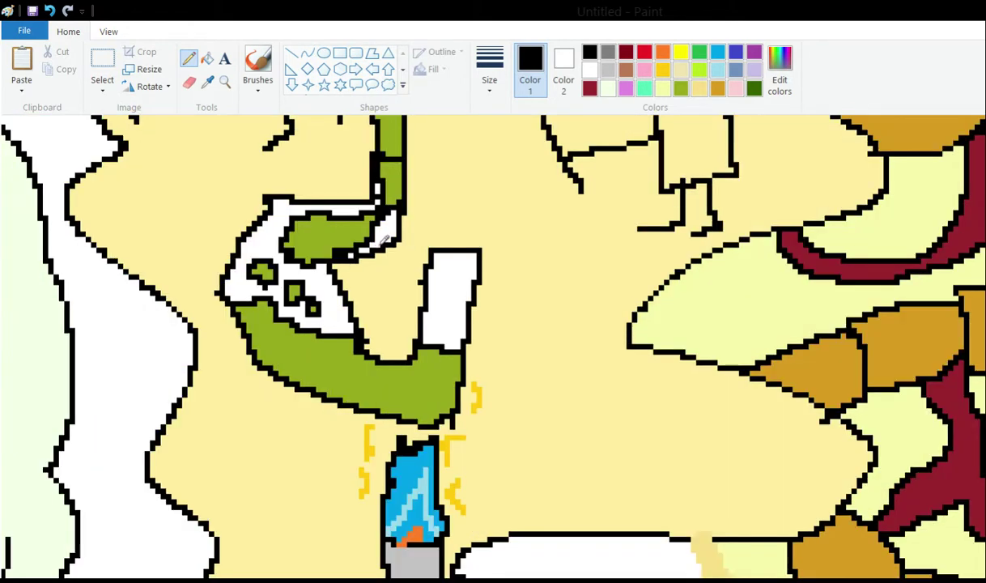
scroll(344, 246, "down", 3)
scroll(348, 214, "up", 3)
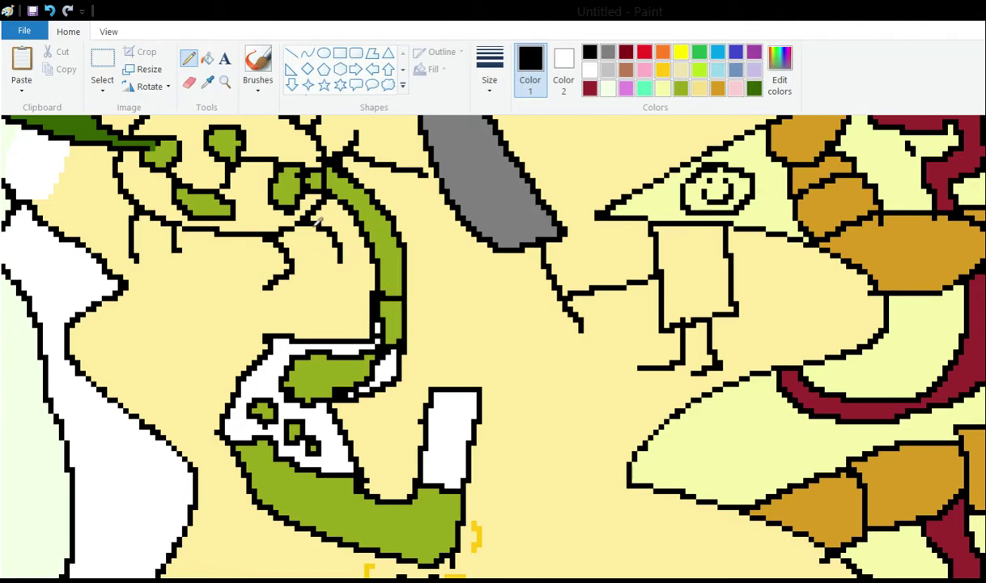
scroll(340, 293, "up", 3)
scroll(360, 283, "down", 3)
scroll(380, 287, "up", 3)
scroll(351, 314, "down", 6)
scroll(432, 237, "up", 3)
scroll(684, 233, "up", 6)
scroll(633, 168, "down", 3)
scroll(752, 207, "down", 3)
scroll(494, 267, "down", 3)
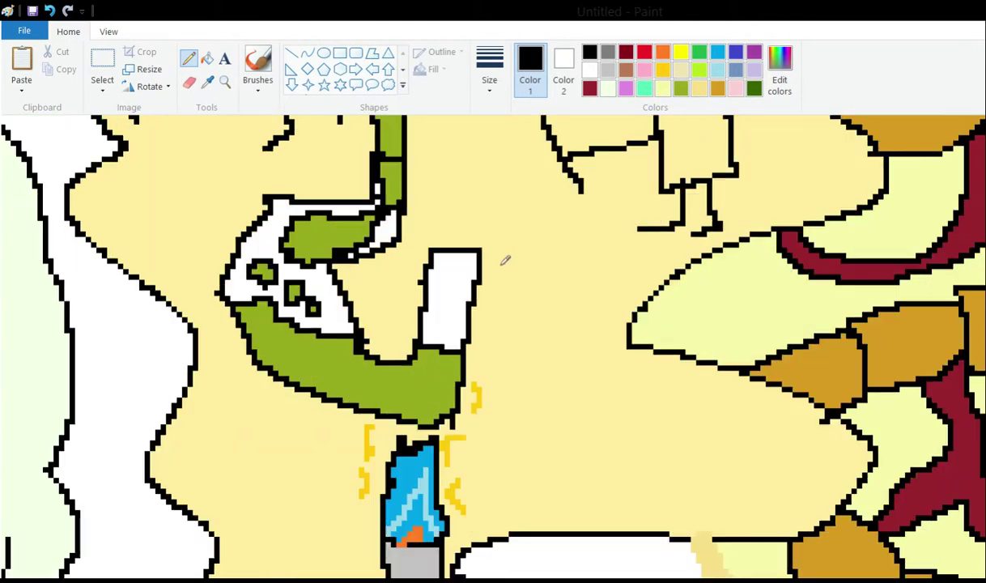
scroll(504, 260, "up", 9)
scroll(558, 243, "down", 6)
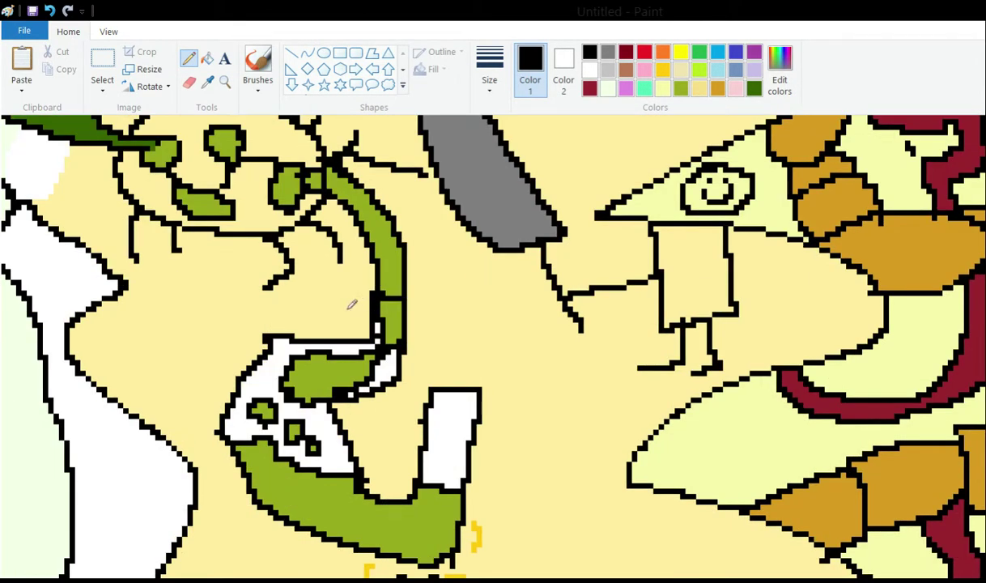
Draw the black outline of an arched tube rising from the white tube end above the flame and bending back down
scroll(356, 263, "down", 3)
scroll(387, 225, "up", 3)
mouse_move(434, 380)
left_mouse_down()
mouse_move(468, 301)
mouse_move(524, 281)
left_mouse_up()
scroll(436, 229, "up", 3)
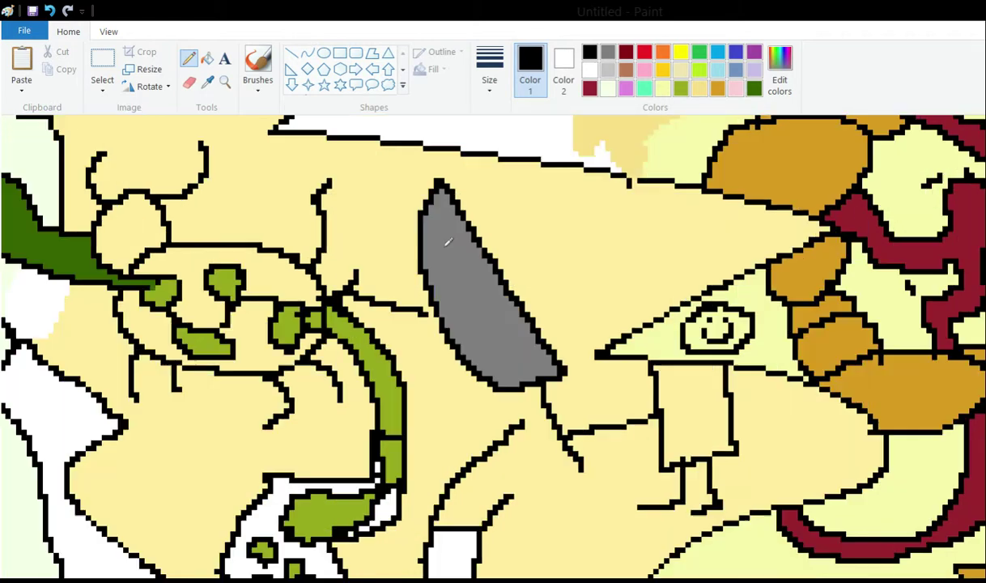
scroll(418, 277, "down", 3)
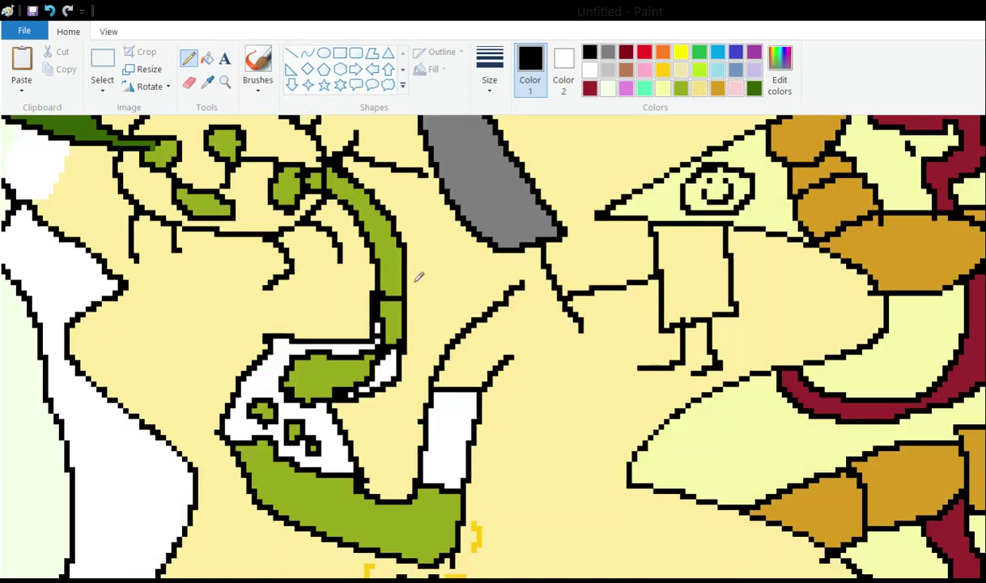
mouse_move(522, 283)
left_mouse_down()
mouse_move(564, 324)
mouse_move(555, 449)
left_mouse_up()
mouse_move(510, 356)
left_mouse_down()
mouse_move(527, 408)
mouse_move(527, 463)
left_mouse_up()
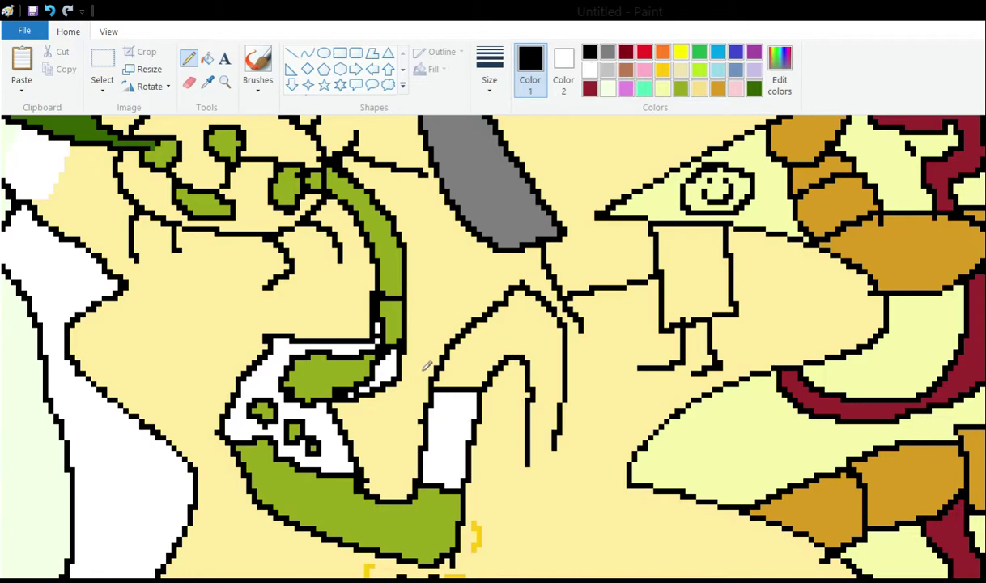
Lengthen the arched tube's descending outline and start a short diagonal side branch on its right side
scroll(443, 303, "down", 2)
scroll(444, 251, "up", 1)
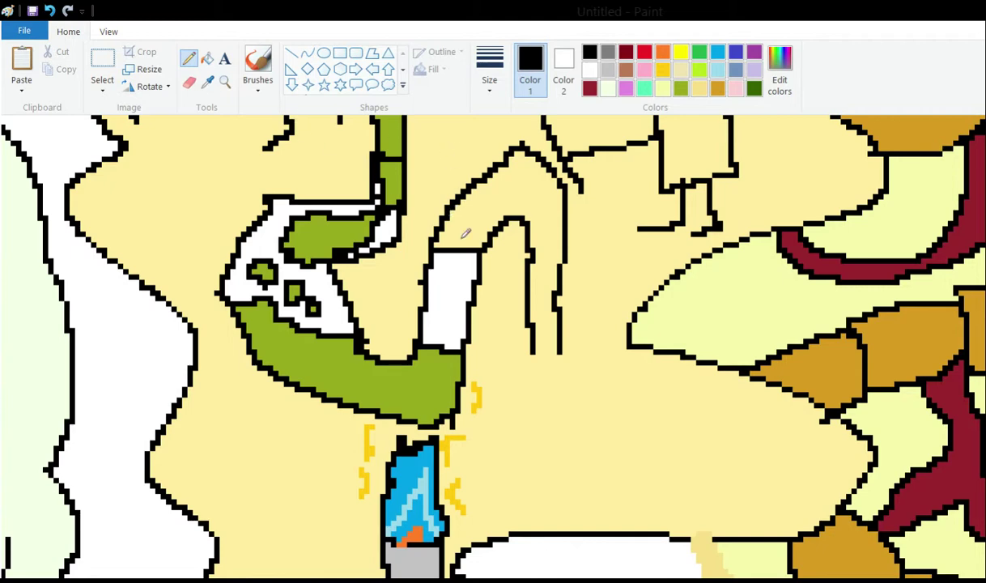
mouse_move(564, 260)
left_mouse_down()
mouse_move(596, 291)
mouse_move(579, 313)
left_mouse_up()
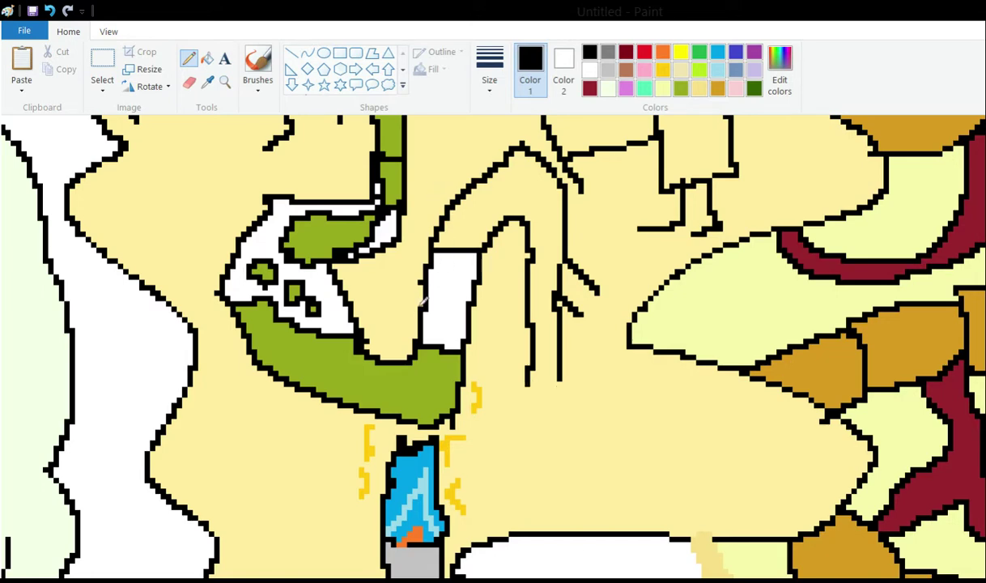
Draw a rounded bulb at the lower end of the arched tube, with a two-line horizontal outlet on its right
mouse_move(527, 381)
left_mouse_down()
mouse_move(596, 484)
mouse_move(577, 395)
mouse_move(558, 382)
left_mouse_up()
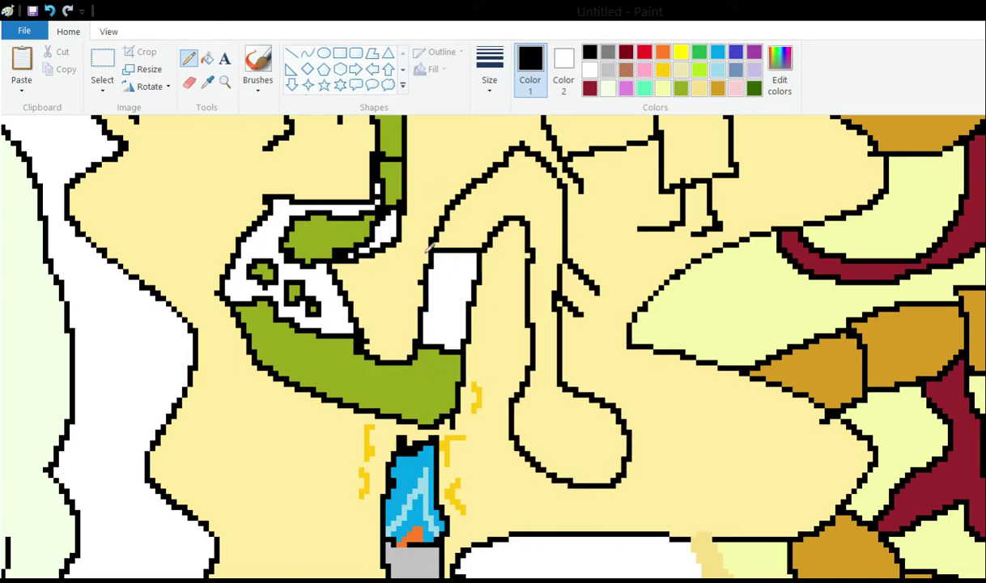
left_click_drag(629, 444, 770, 443)
left_click_drag(628, 469, 764, 464)
Extend the side branch with two black lines across the pale yellow area to the dark red vessel
scroll(483, 315, "up", 3)
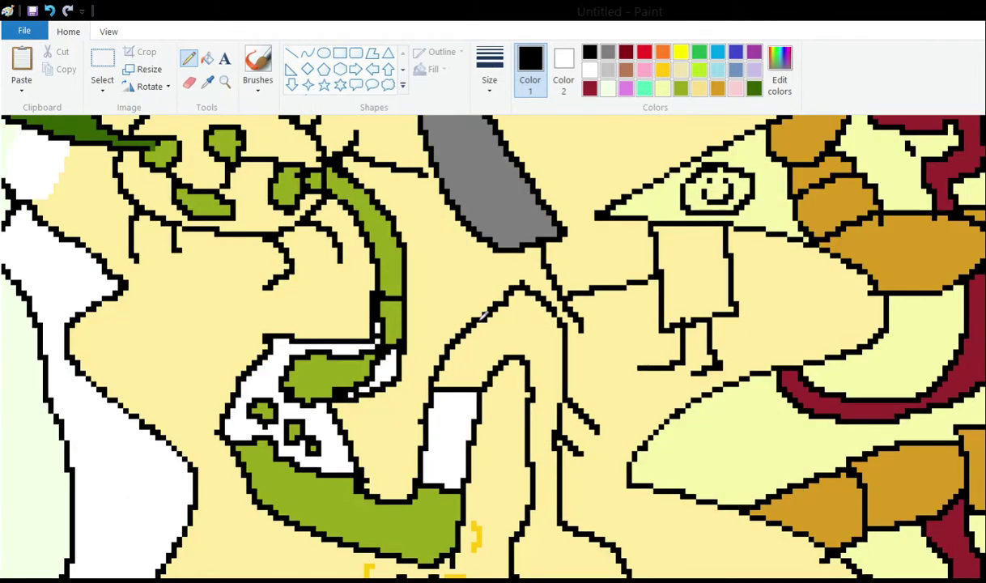
mouse_move(581, 451)
left_mouse_down()
mouse_move(643, 447)
mouse_move(657, 427)
left_mouse_up()
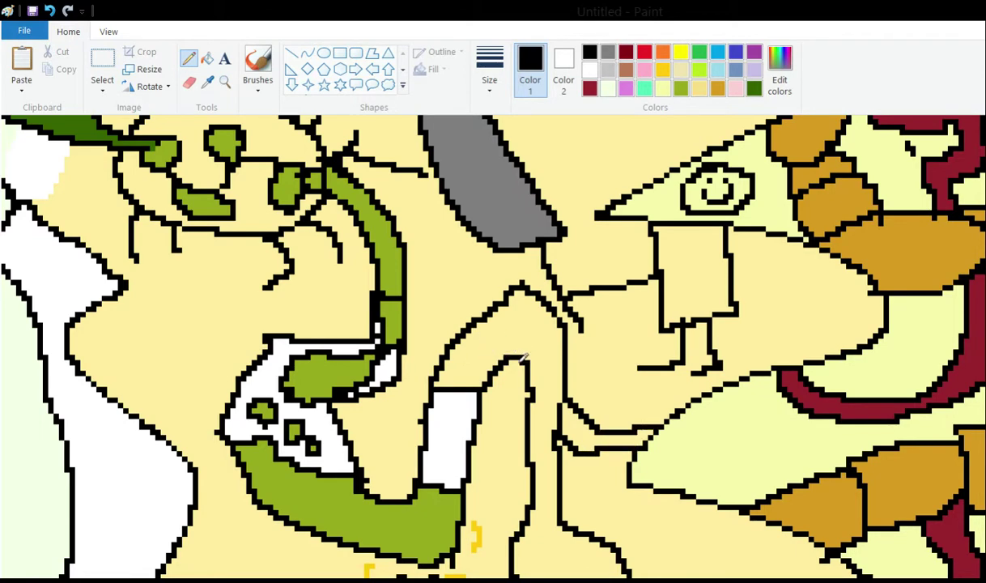
scroll(609, 343, "up", 2)
scroll(611, 340, "down", 2)
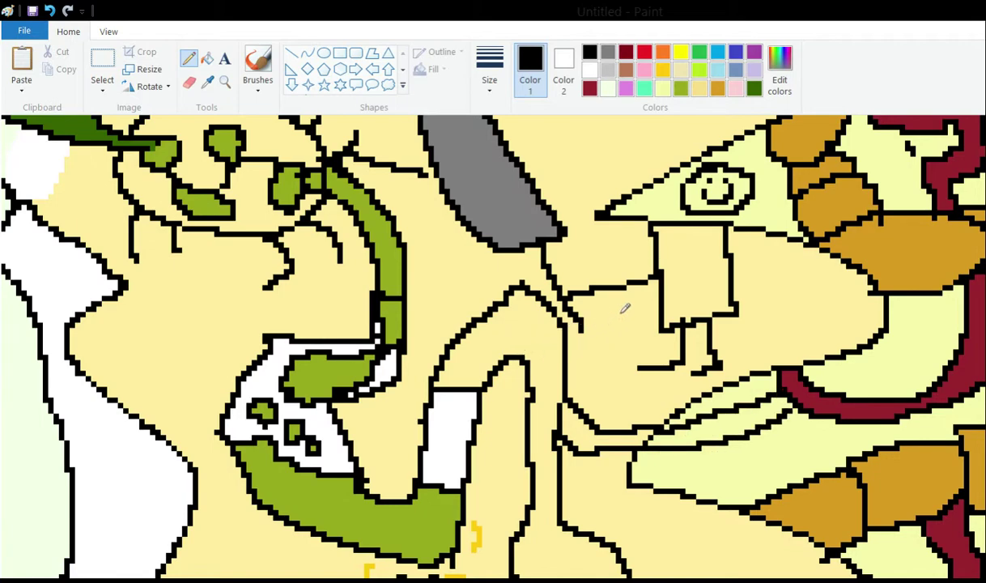
scroll(696, 273, "up", 5)
scroll(729, 187, "down", 5)
scroll(608, 268, "up", 2)
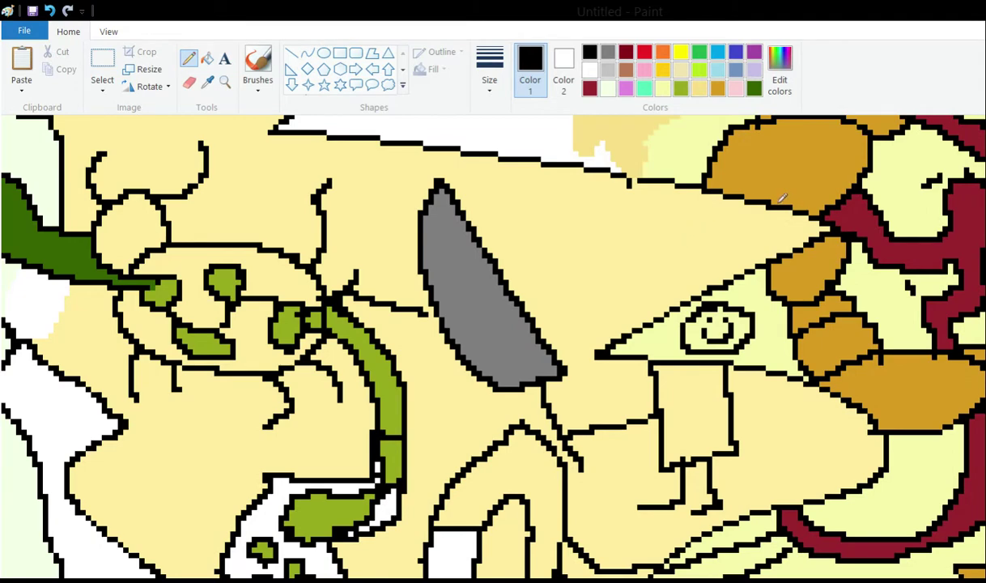
scroll(712, 346, "down", 3)
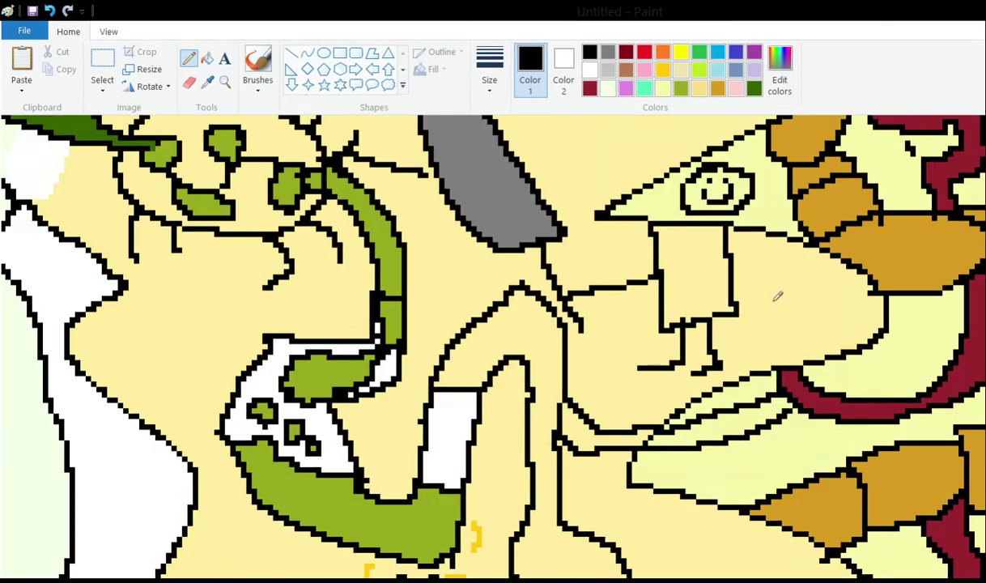
scroll(775, 292, "up", 3)
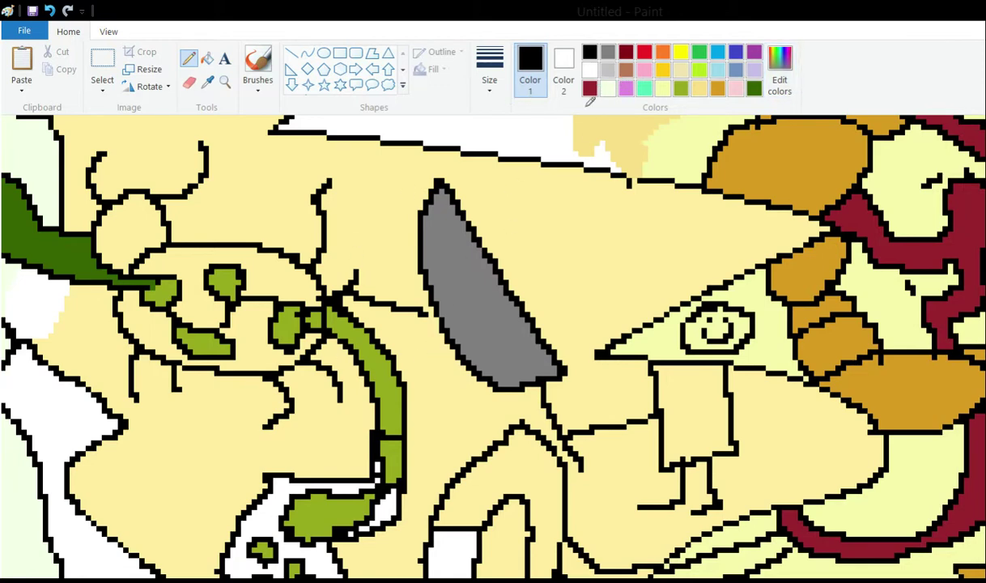
Mix a dark olive-brown custom colour based on the olive green and make it the drawing colour
left_click(681, 88)
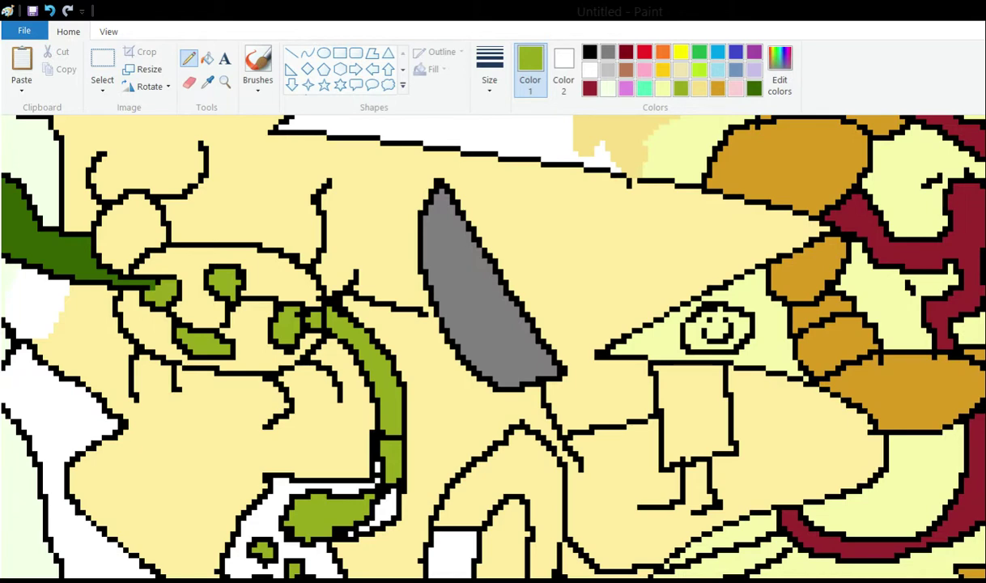
key("Return")
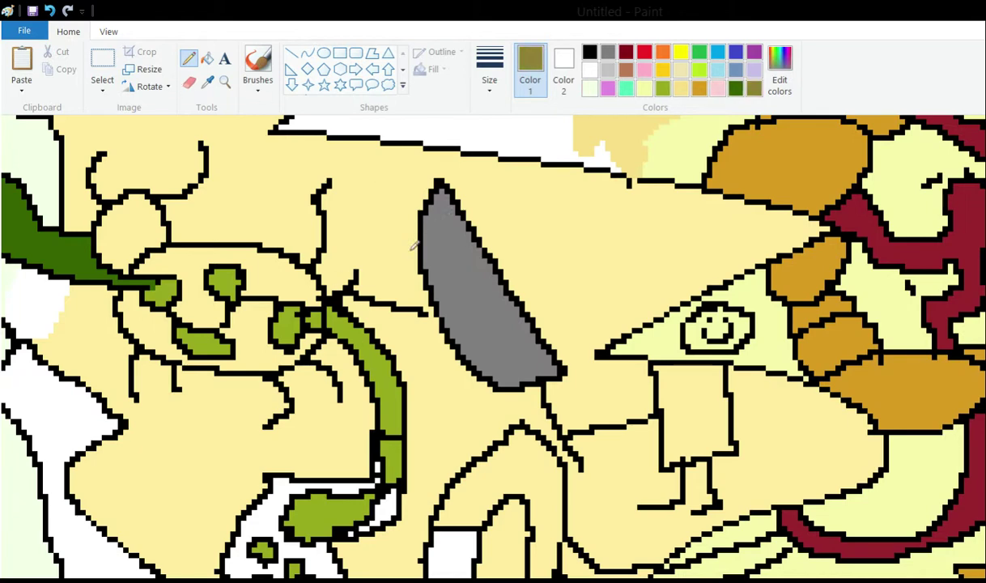
left_click(208, 58)
scroll(475, 365, "down", 5)
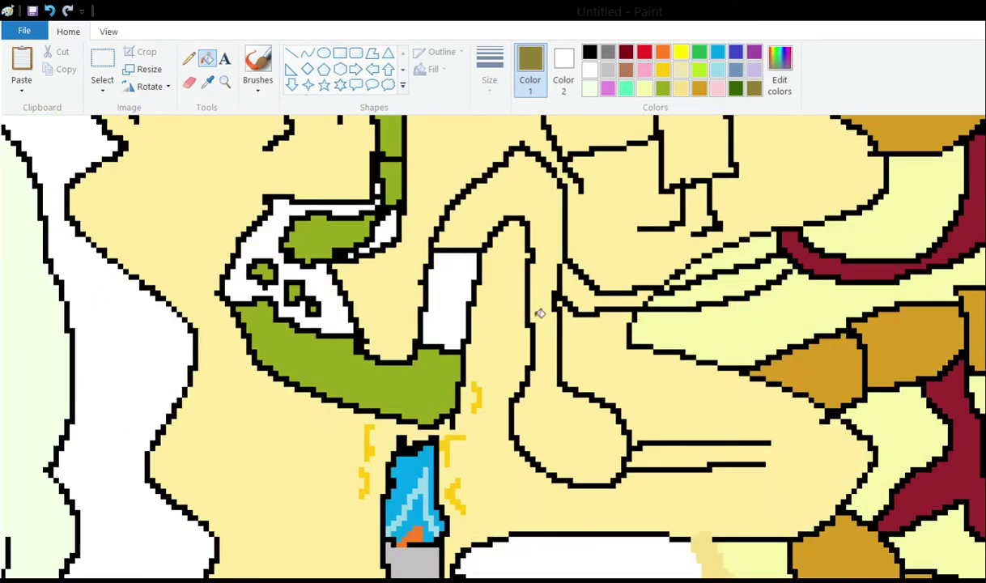
scroll(614, 225, "up", 3)
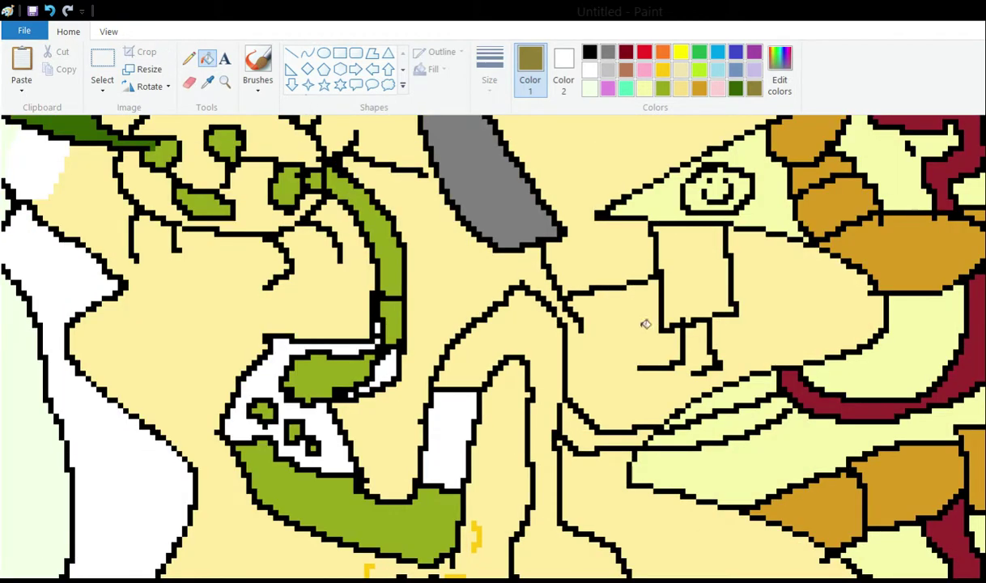
scroll(613, 308, "down", 3)
left_click(528, 364)
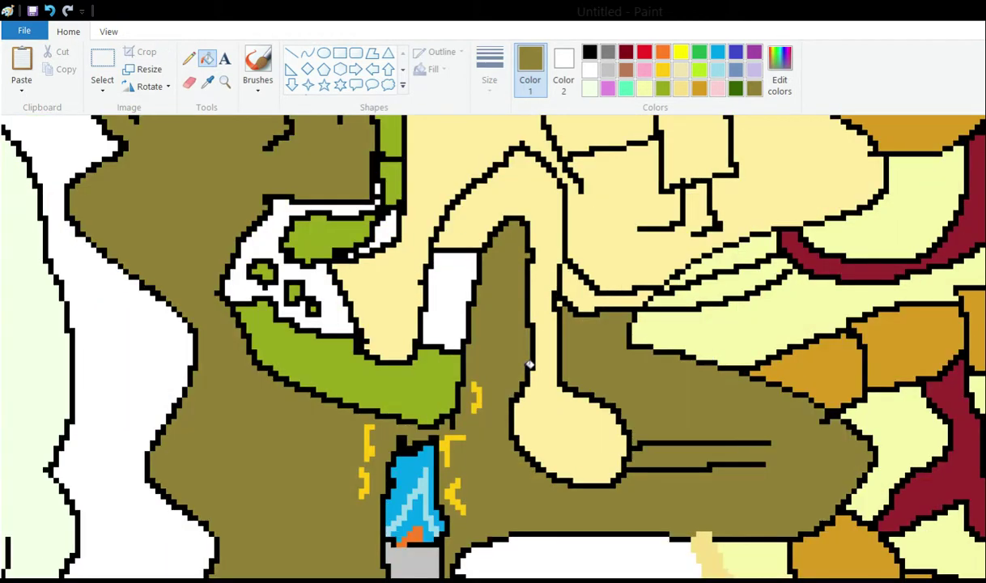
key("ctrl+z")
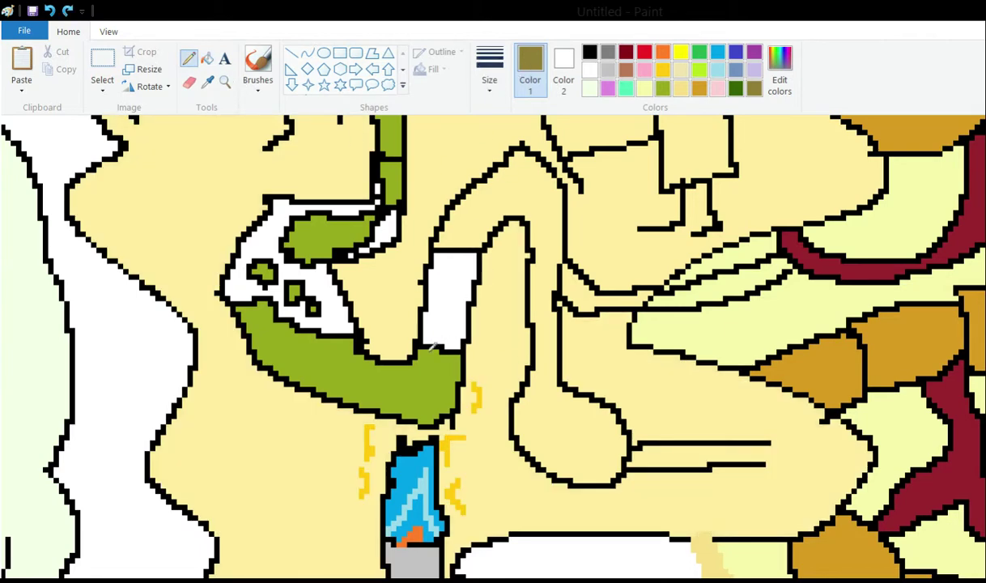
Draw a horizontal liquid line across the bulb and fill the part below it with dark olive brown
left_click_drag(518, 440, 631, 438)
left_click(207, 58)
left_click(571, 457)
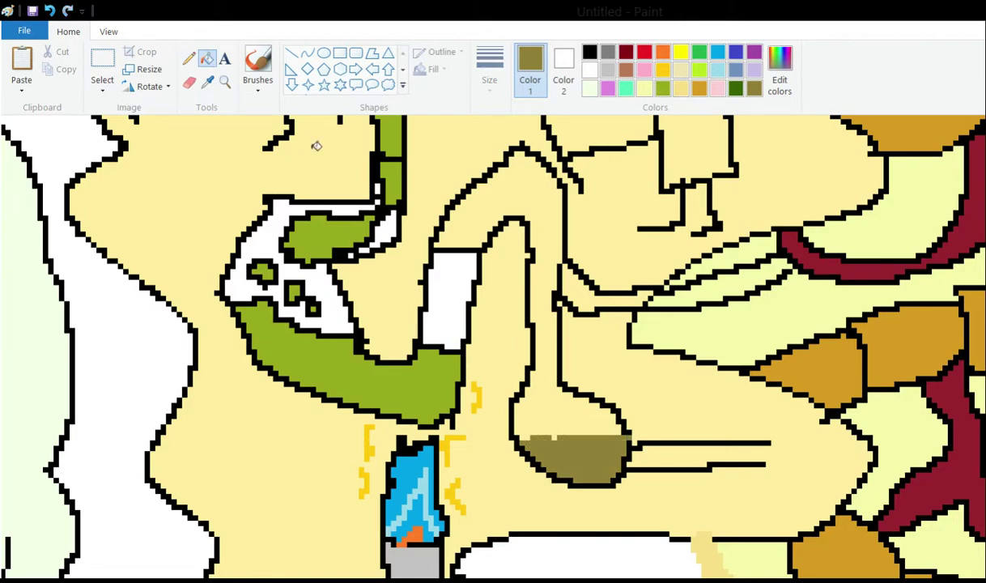
Fill the arched tube and upper bulb with white, and erase the black line dividing it from the white tube end
left_click(189, 58)
scroll(159, 87, "up", 3)
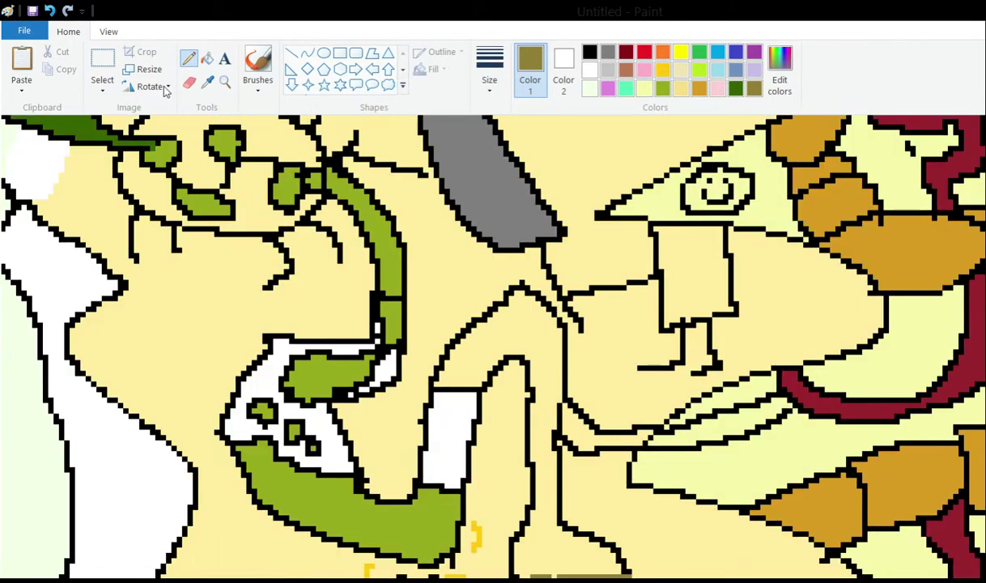
left_click(207, 59)
right_click(477, 340)
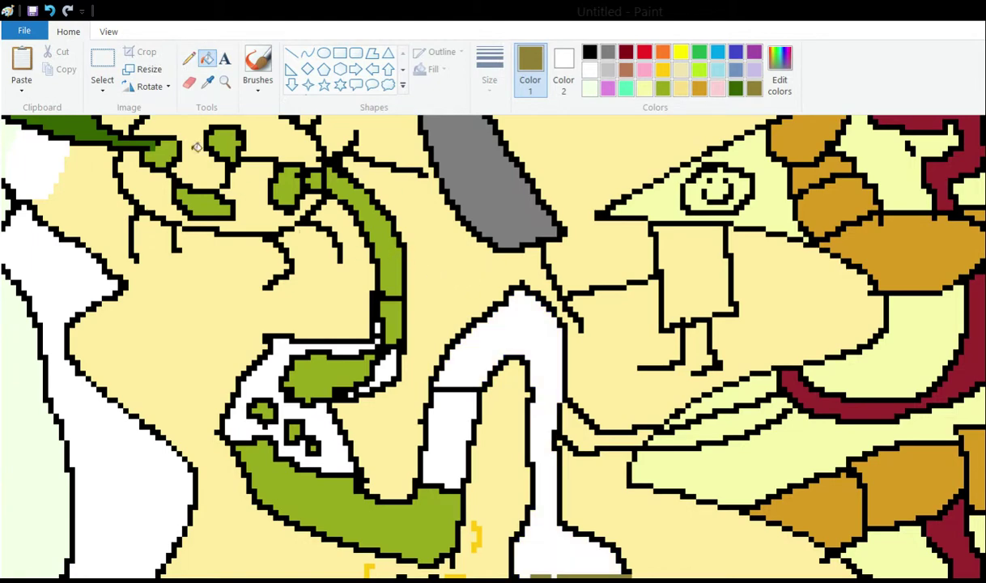
left_click(188, 58)
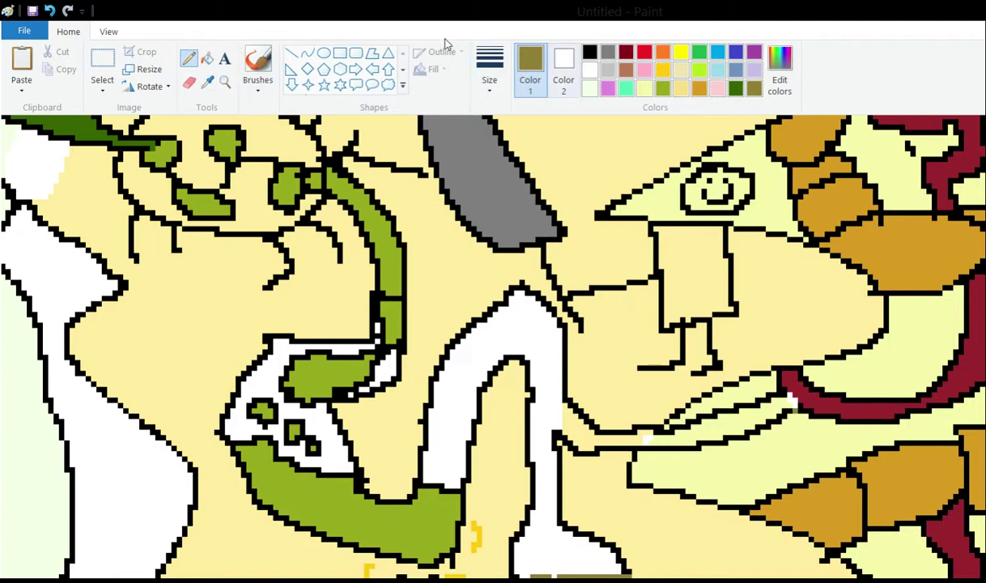
Extend the bulb's horizontal outlet with black lines that widen up and down to meet the lower segmented intestine
left_click(589, 52)
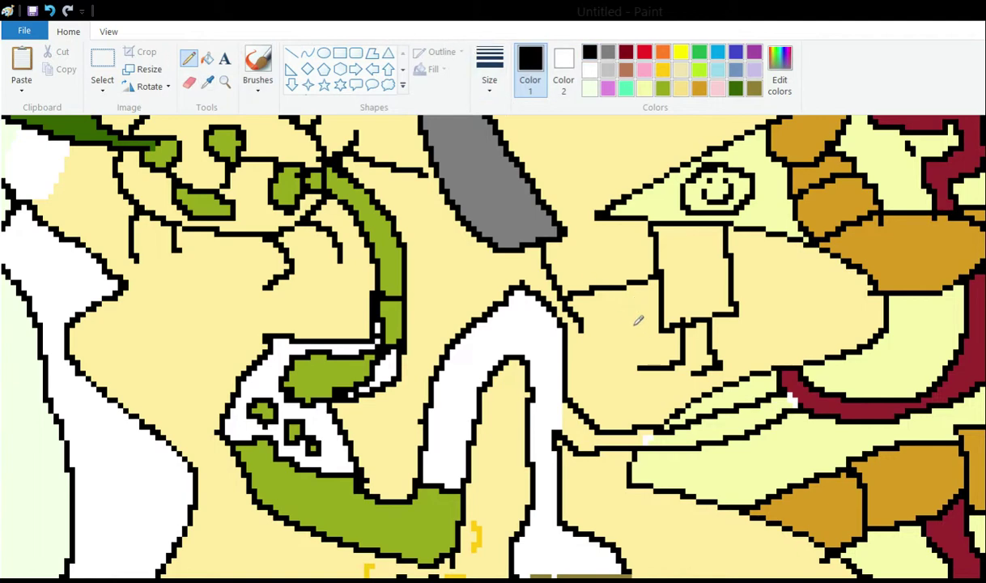
scroll(632, 468, "down", 3)
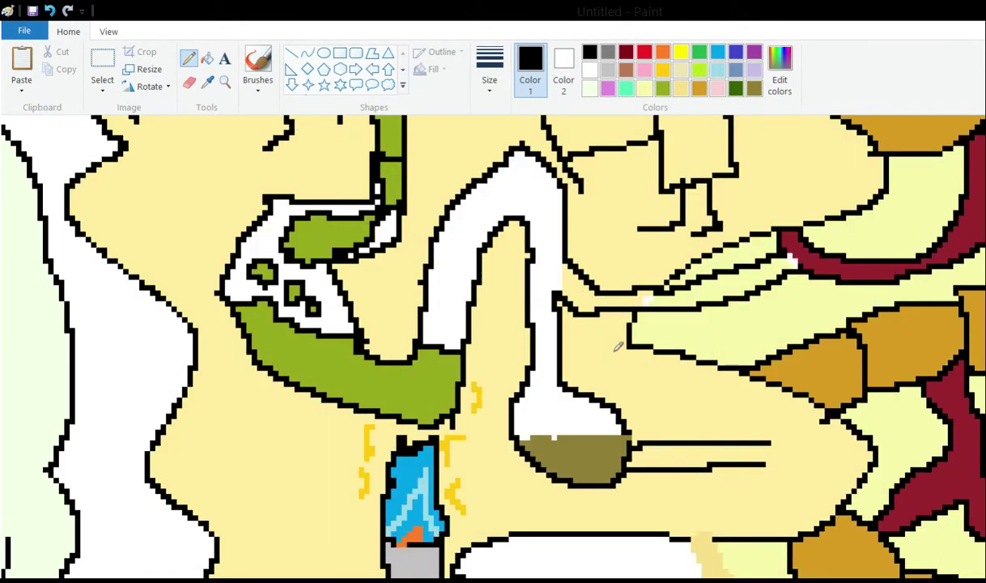
left_click_drag(768, 439, 746, 381)
mouse_move(769, 441)
left_mouse_down()
mouse_move(807, 426)
mouse_move(796, 455)
mouse_move(840, 507)
left_mouse_up()
key("ctrl+z")
left_click(796, 454)
left_click_drag(788, 538, 766, 466)
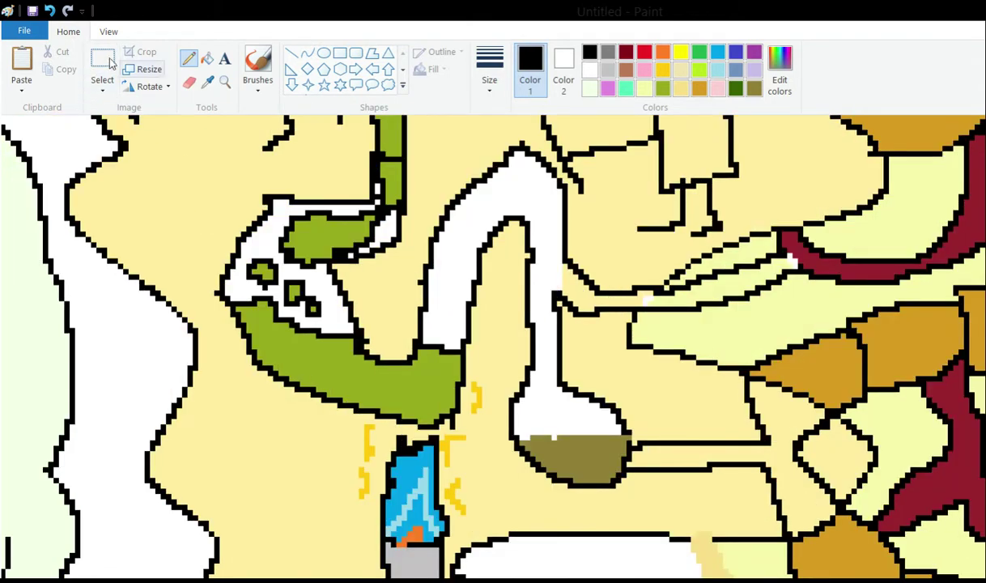
Pick up the bulb's olive brown and fill the orange segments of the lower intestine with it
left_click(207, 81)
left_click(566, 457)
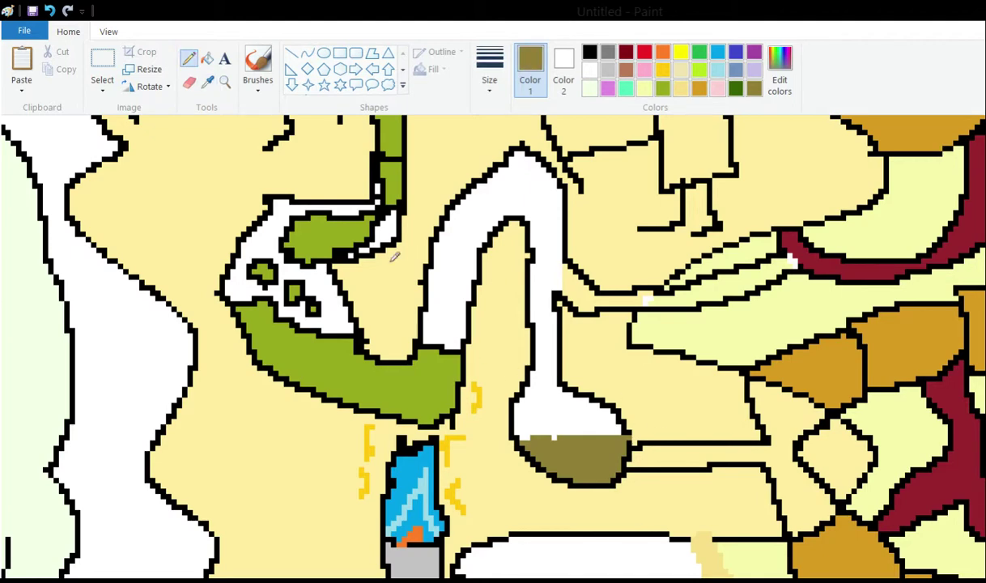
left_click(207, 58)
left_click(805, 369)
left_click(896, 344)
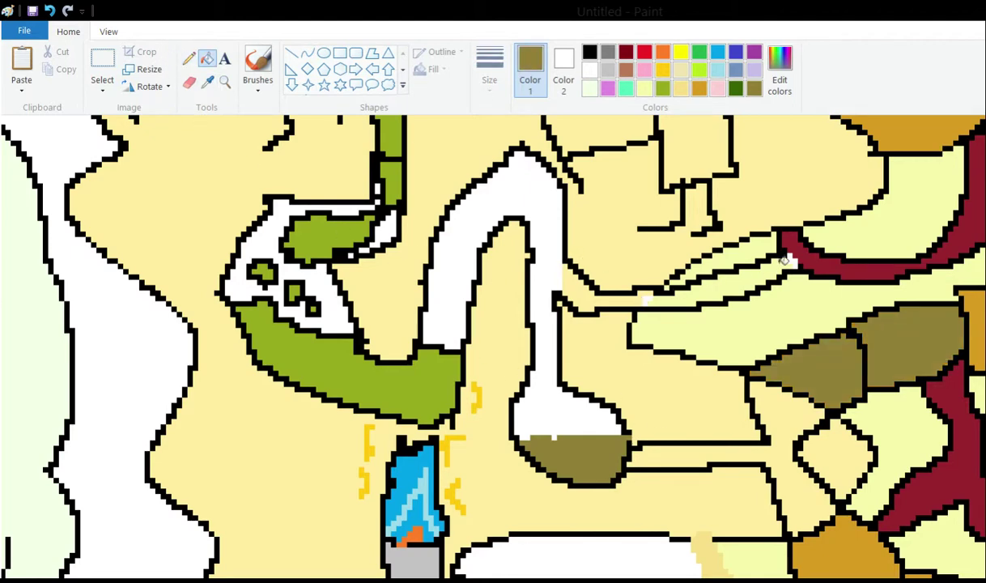
left_click(977, 326)
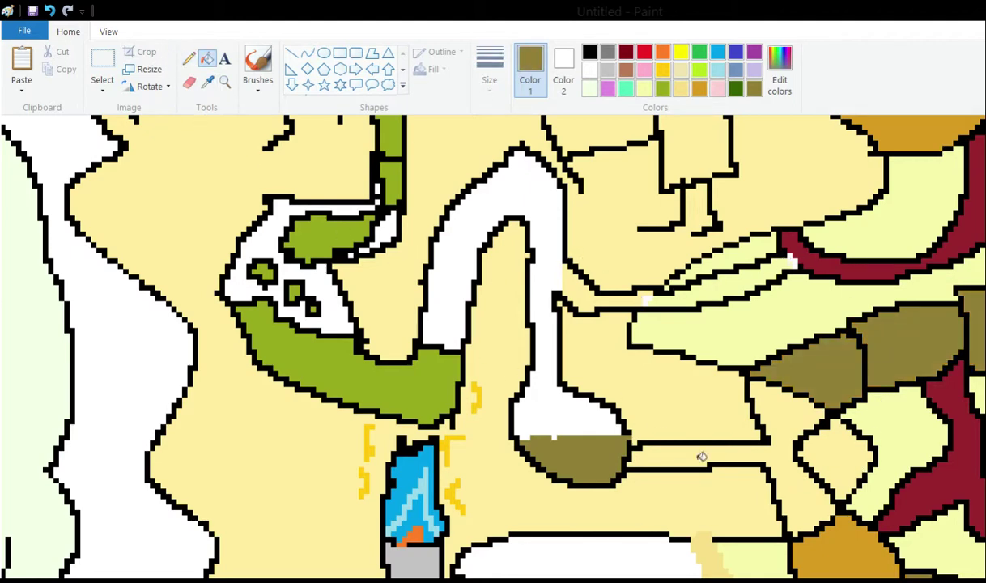
scroll(748, 360, "up", 3)
scroll(751, 340, "up", 2)
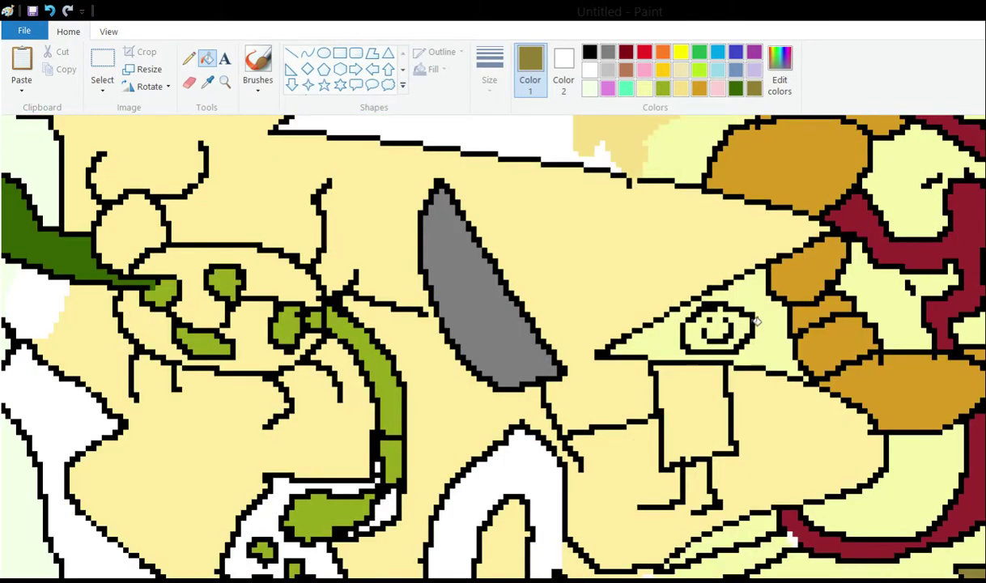
scroll(722, 298, "down", 2)
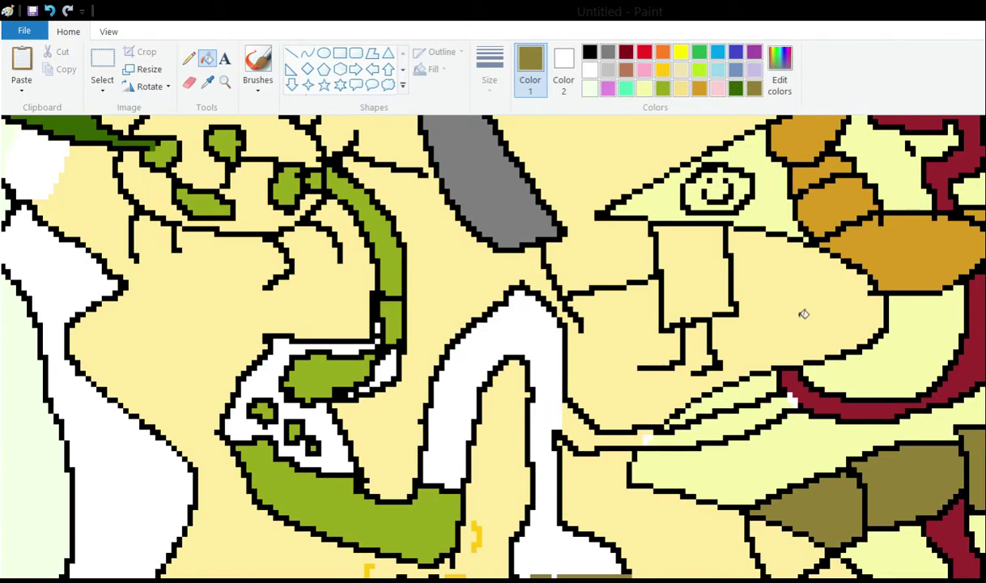
scroll(689, 296, "down", 3)
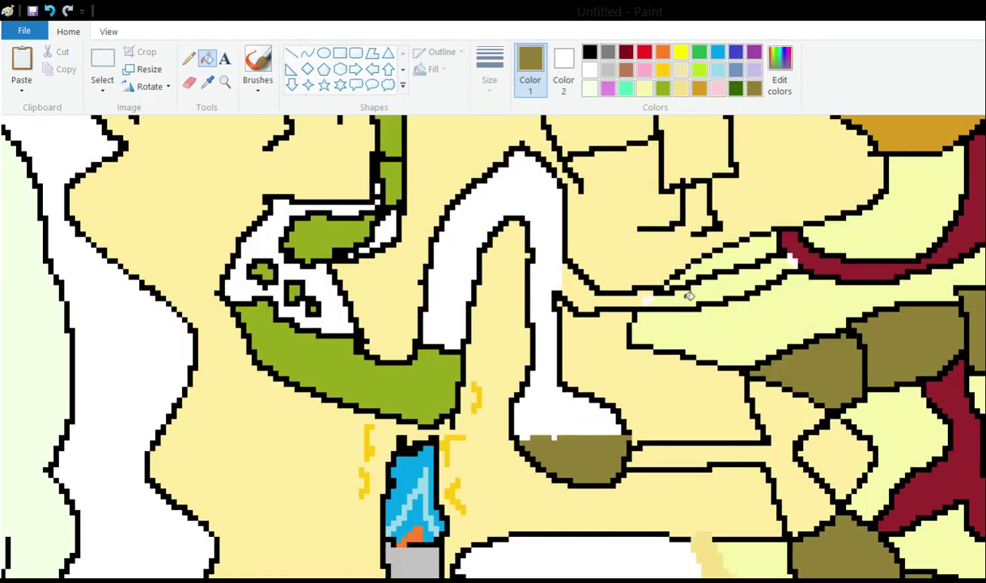
Draw a chain of three rounded black-outlined segments between the two dark red vessels, from the orange intestine to the olive-brown one
scroll(690, 296, "up", 3)
left_click(189, 59)
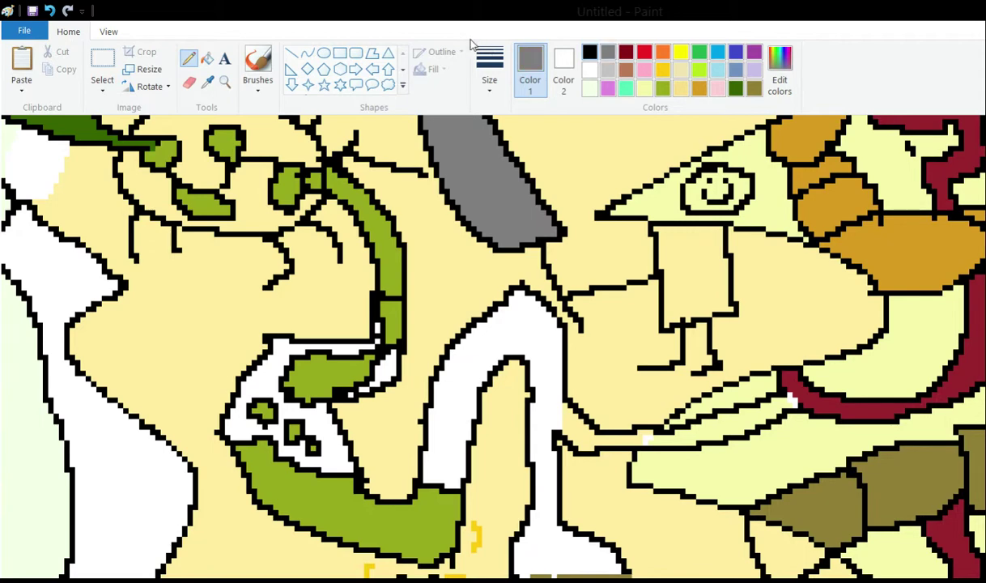
left_click(589, 53)
scroll(839, 239, "up", 3)
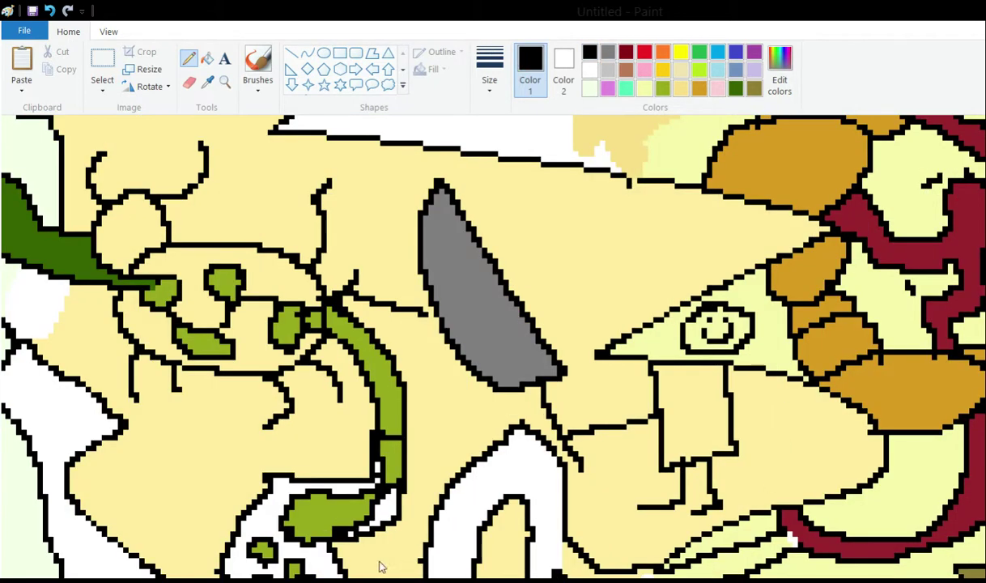
left_click_drag(267, 557, 325, 556)
scroll(475, 306, "down", 2)
scroll(458, 306, "up", 2)
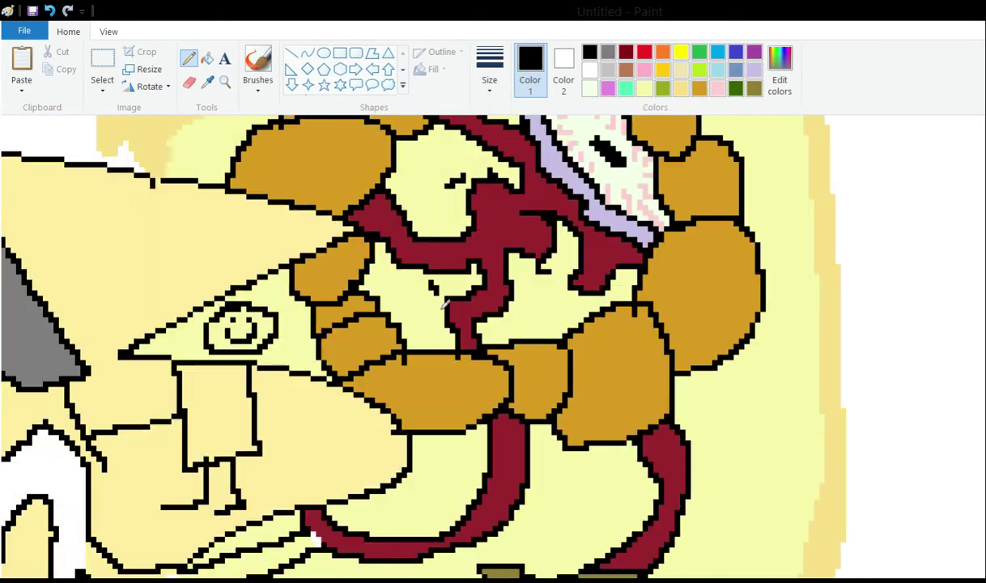
scroll(442, 308, "down", 1)
scroll(502, 258, "up", 3)
scroll(567, 265, "down", 3)
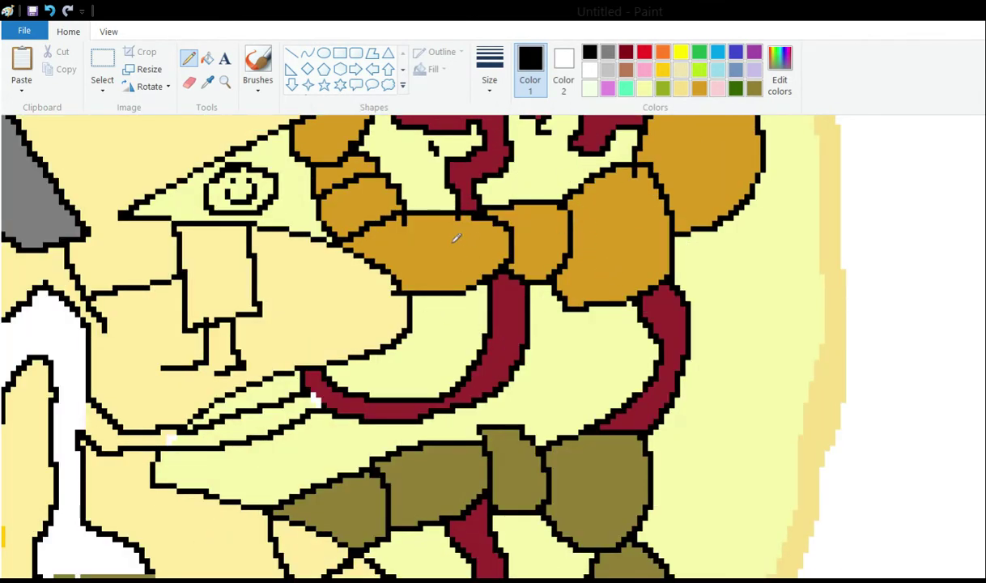
mouse_move(567, 307)
left_mouse_down()
mouse_move(550, 330)
mouse_move(612, 308)
left_mouse_up()
mouse_move(511, 421)
left_mouse_down()
mouse_move(571, 394)
mouse_move(576, 429)
left_mouse_up()
mouse_move(544, 394)
left_mouse_down()
mouse_move(552, 357)
mouse_move(597, 397)
left_mouse_up()
scroll(475, 235, "up", 3)
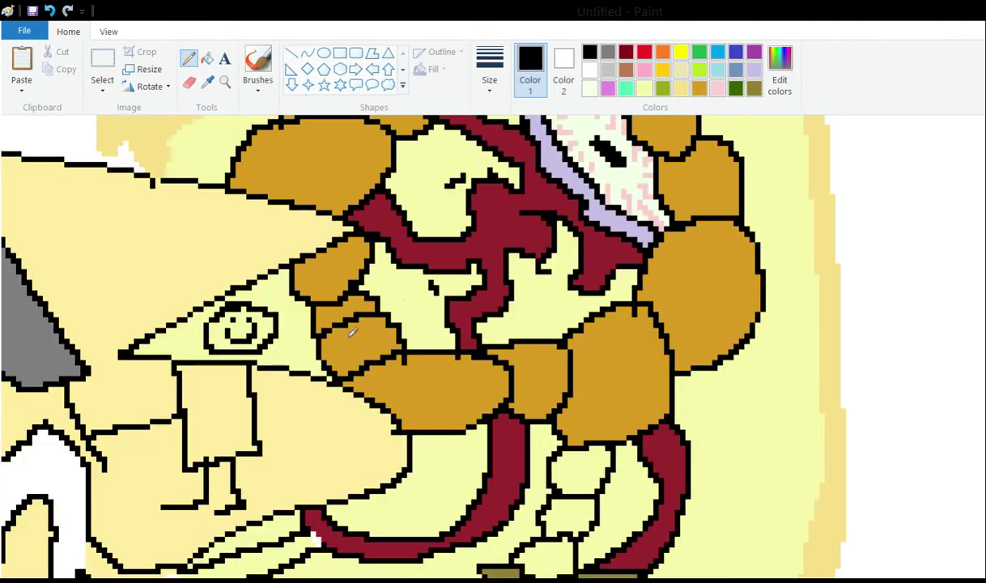
Draw a second chain of small rounded segments from the orange intestine, passing behind the inner dark red vessel to the olive-brown intestine
left_click_drag(422, 437, 463, 437)
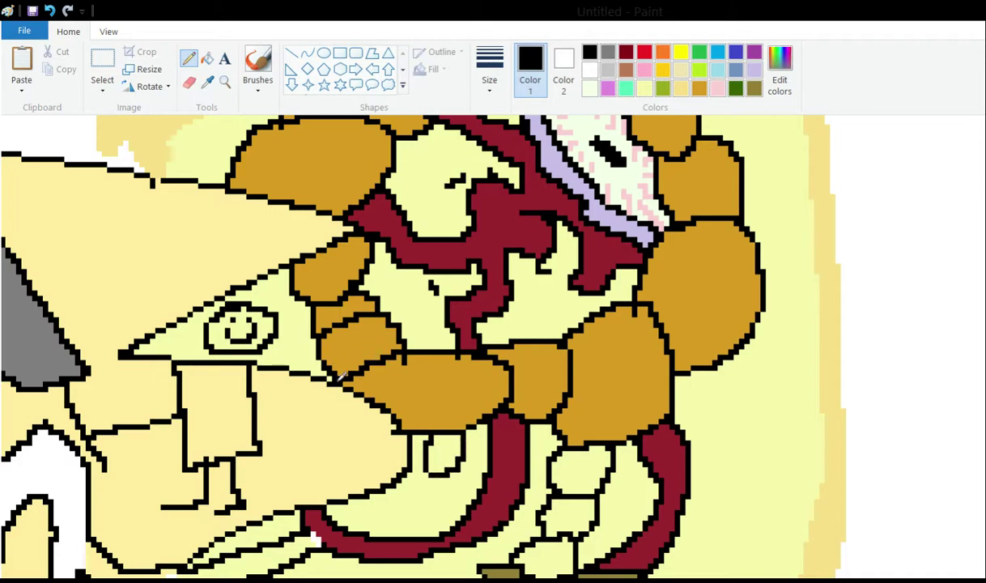
mouse_move(421, 471)
left_mouse_down()
mouse_move(423, 495)
mouse_move(453, 468)
left_mouse_up()
scroll(323, 400, "down", 3)
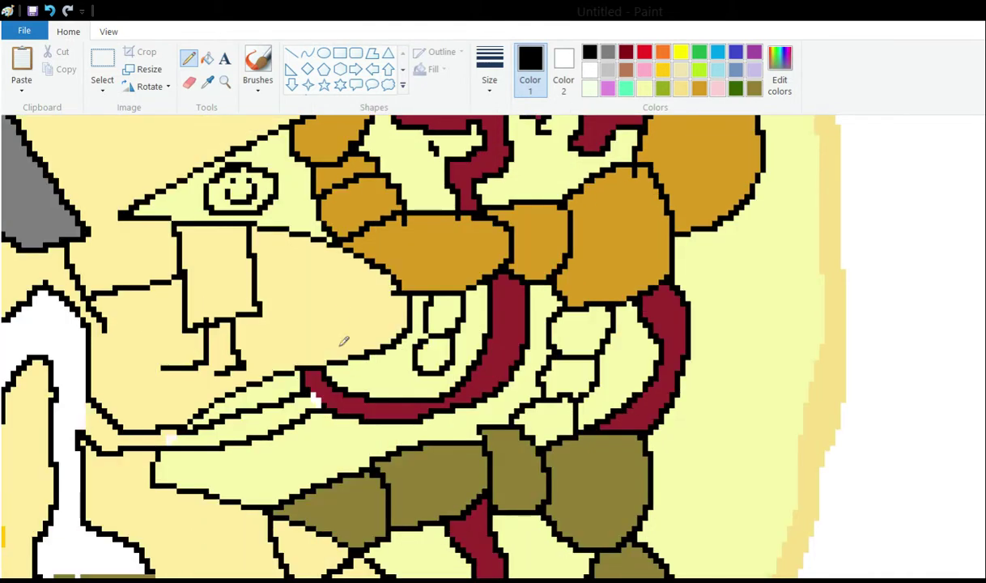
mouse_move(402, 357)
left_mouse_down()
mouse_move(393, 374)
mouse_move(418, 358)
left_mouse_up()
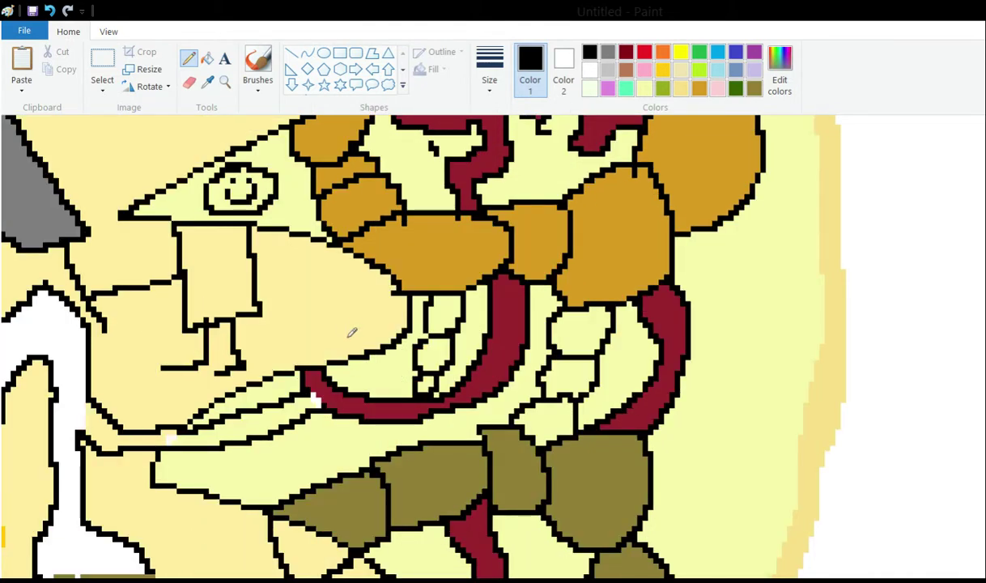
mouse_move(437, 393)
left_mouse_down()
mouse_move(452, 383)
mouse_move(441, 438)
left_mouse_up()
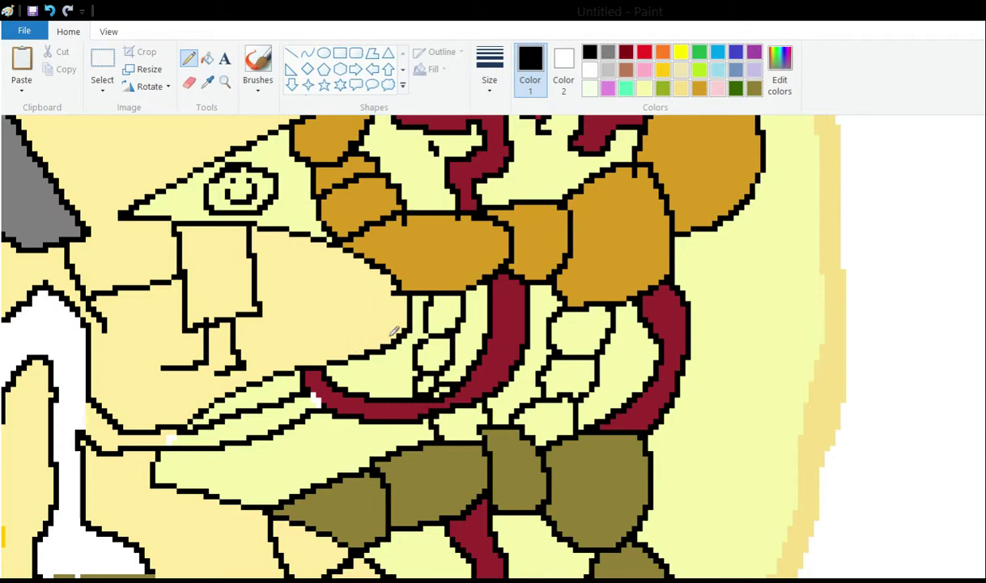
Examine the orange and olive-brown intestine rings from top to bottom for places to connect
scroll(454, 287, "up", 3)
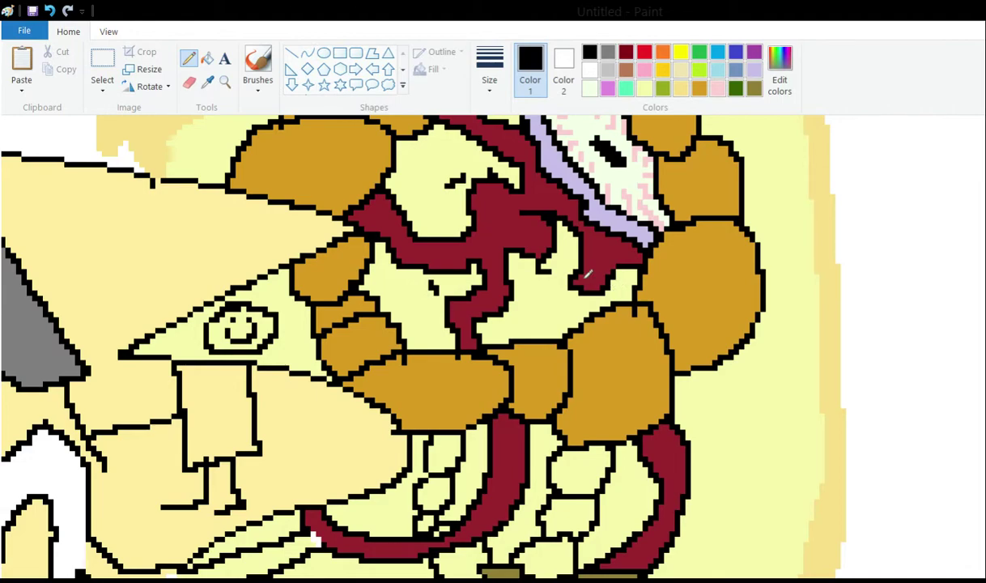
scroll(588, 275, "up", 6)
scroll(491, 213, "down", 9)
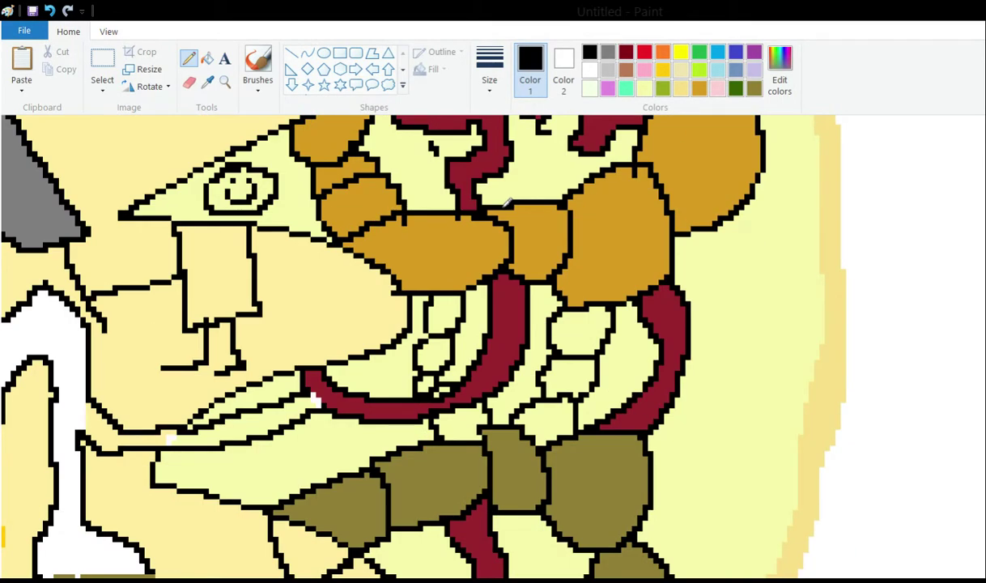
scroll(506, 202, "up", 9)
scroll(509, 202, "down", 9)
scroll(609, 192, "up", 6)
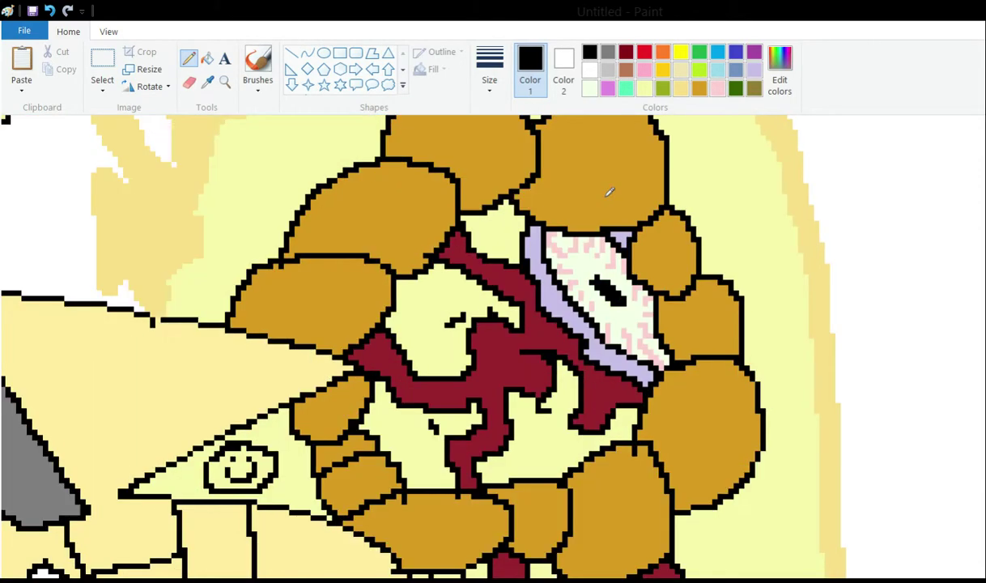
scroll(609, 192, "up", 3)
scroll(575, 194, "down", 9)
scroll(583, 251, "up", 6)
scroll(588, 246, "down", 9)
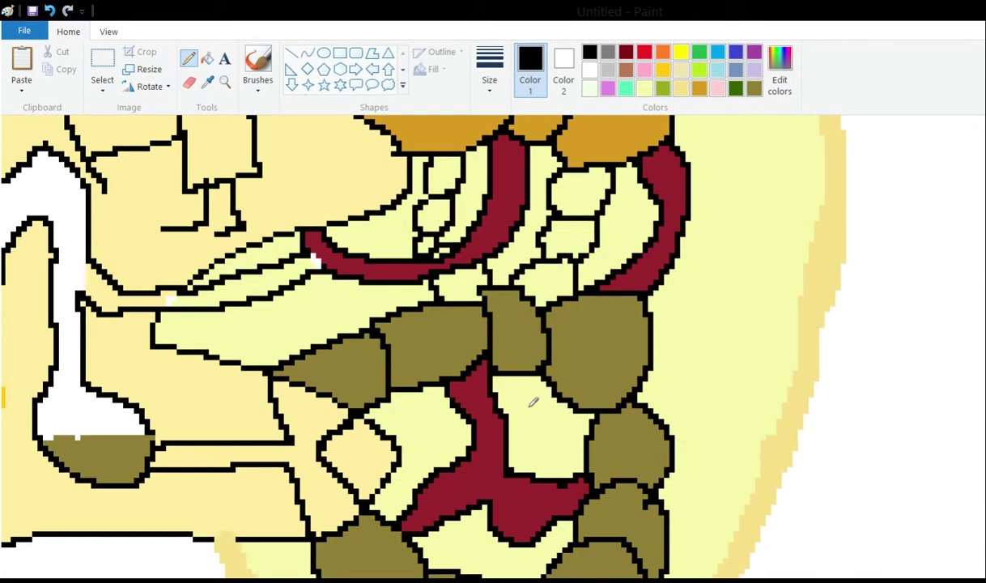
Draw a long chain of rounded black-outlined segments outside the outer dark red vessel, from the olive-brown intestine up to the orange one
scroll(534, 396, "up", 6)
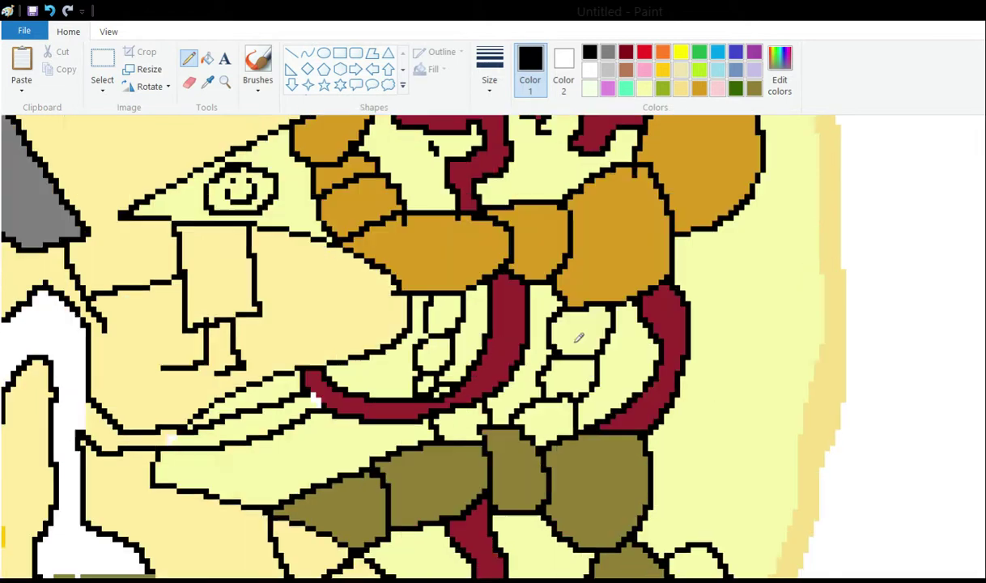
scroll(558, 360, "down", 3)
mouse_move(686, 545)
left_mouse_down()
mouse_move(761, 486)
mouse_move(727, 571)
left_mouse_up()
mouse_move(705, 231)
left_mouse_down()
mouse_move(706, 242)
mouse_move(799, 185)
mouse_move(765, 166)
left_mouse_up()
mouse_move(716, 271)
left_mouse_down()
mouse_move(773, 352)
mouse_move(753, 257)
left_mouse_up()
mouse_move(694, 476)
left_mouse_down()
mouse_move(710, 427)
mouse_move(728, 477)
left_mouse_up()
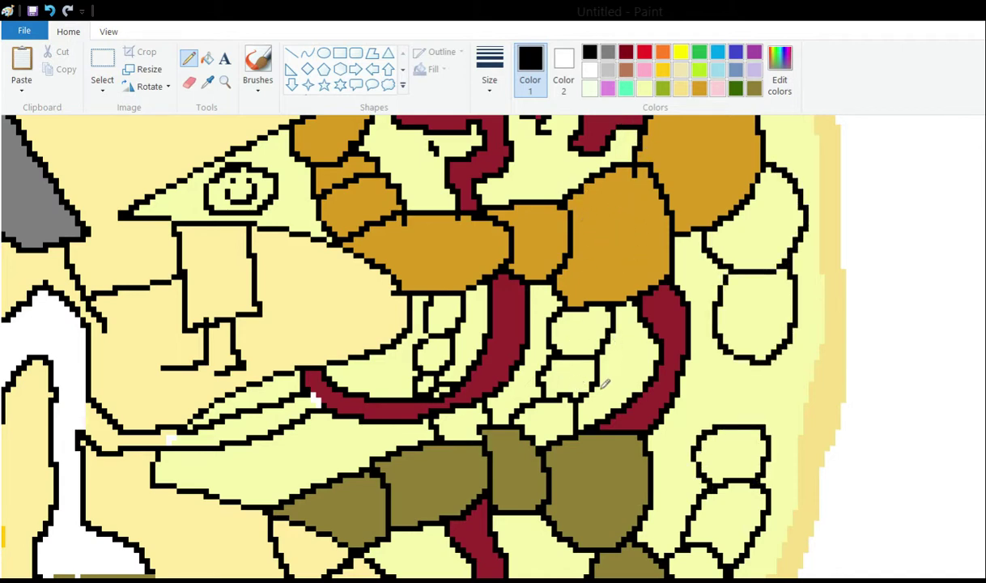
mouse_move(714, 356)
left_mouse_down()
mouse_move(718, 398)
mouse_move(792, 361)
left_mouse_up()
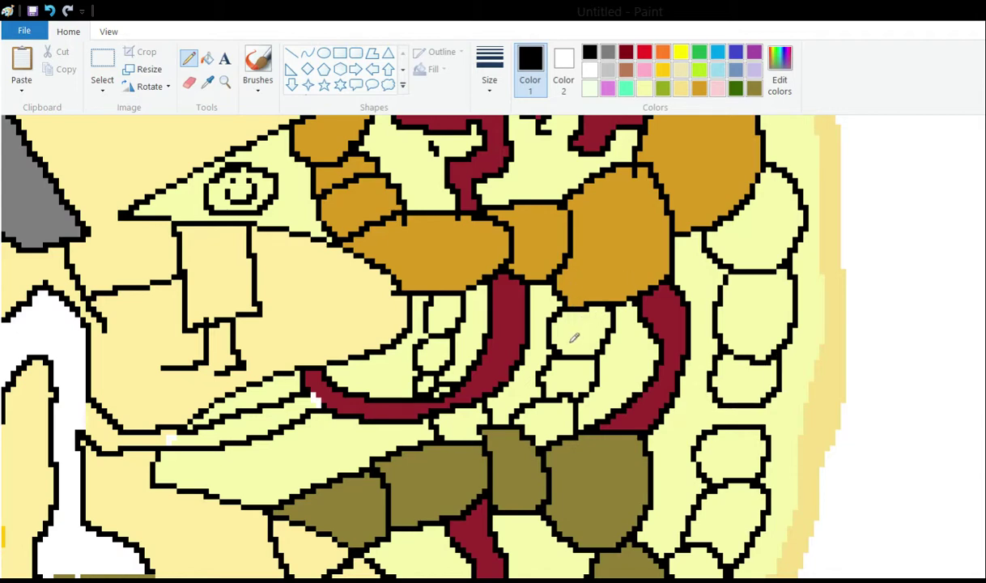
left_click_drag(713, 423, 712, 398)
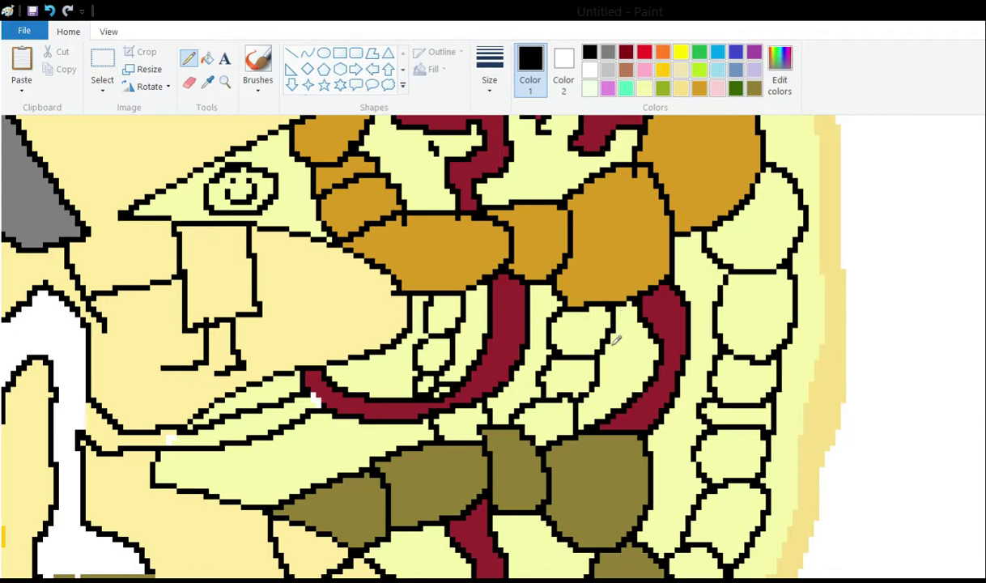
Pick up the intestine's olive brown and fill all segments of the new outer chain with it
left_click(207, 82)
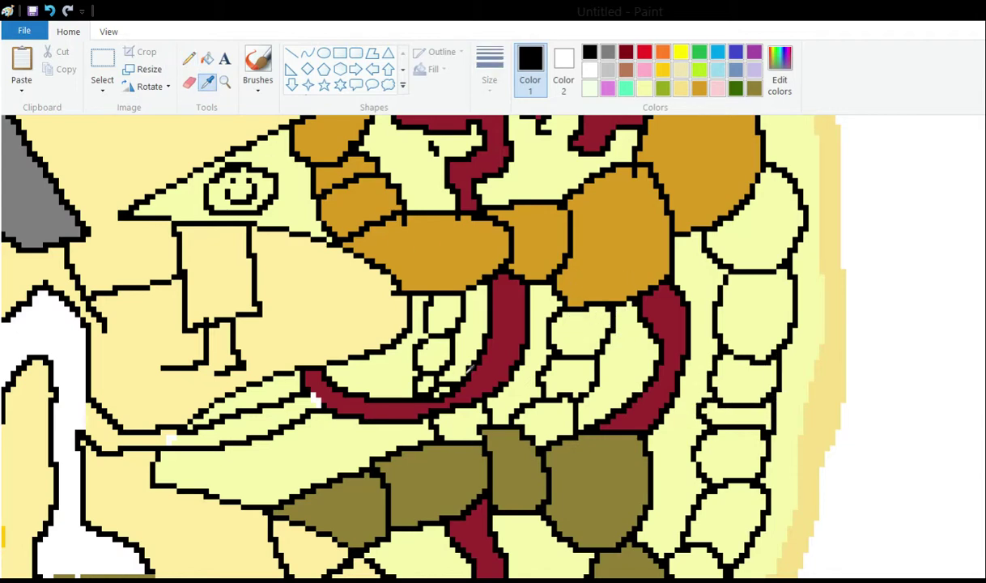
left_click(465, 458)
left_click(207, 59)
scroll(530, 297, "down", 3)
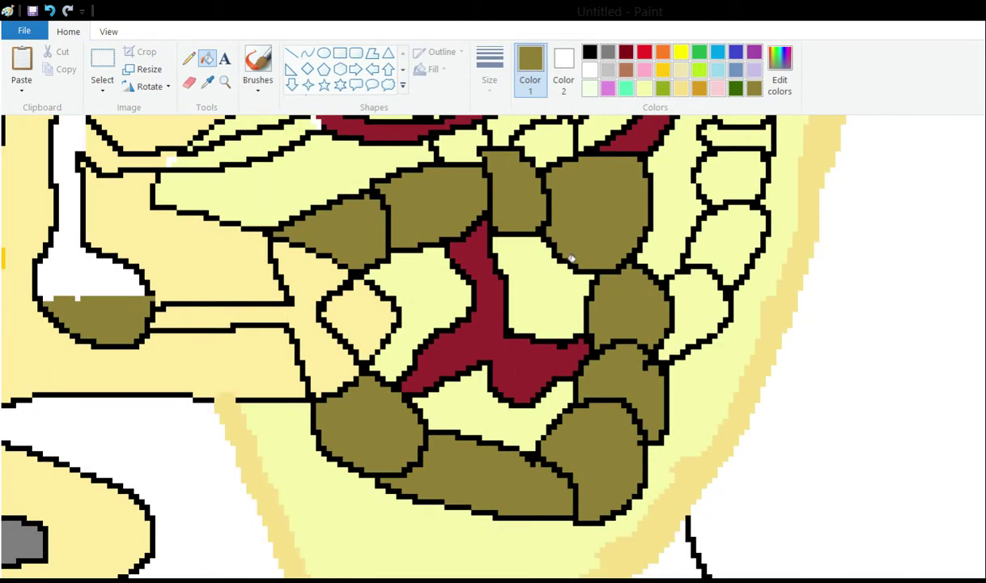
scroll(576, 194, "up", 2)
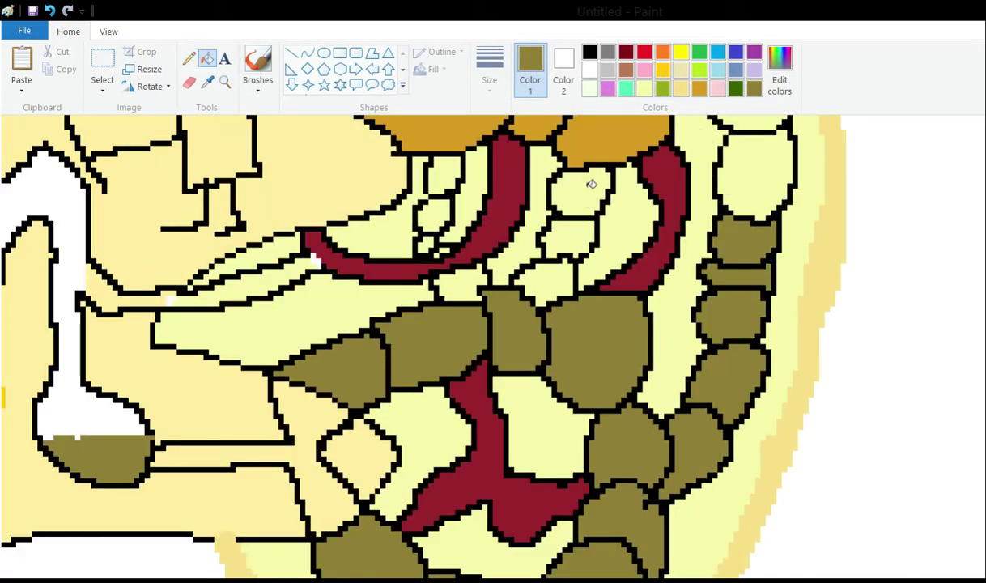
left_click(755, 176)
scroll(758, 235, "up", 2)
left_click(757, 234)
Fill the segments of the two inner chains beside the dark red vessels with olive brown
left_click(588, 330)
left_click(573, 372)
left_click(549, 413)
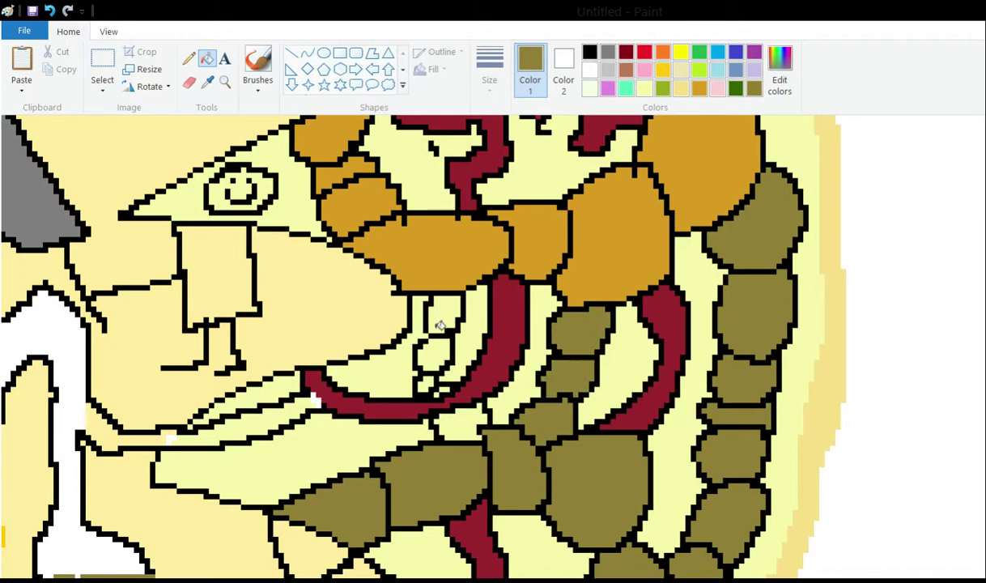
left_click(439, 325)
left_click(430, 349)
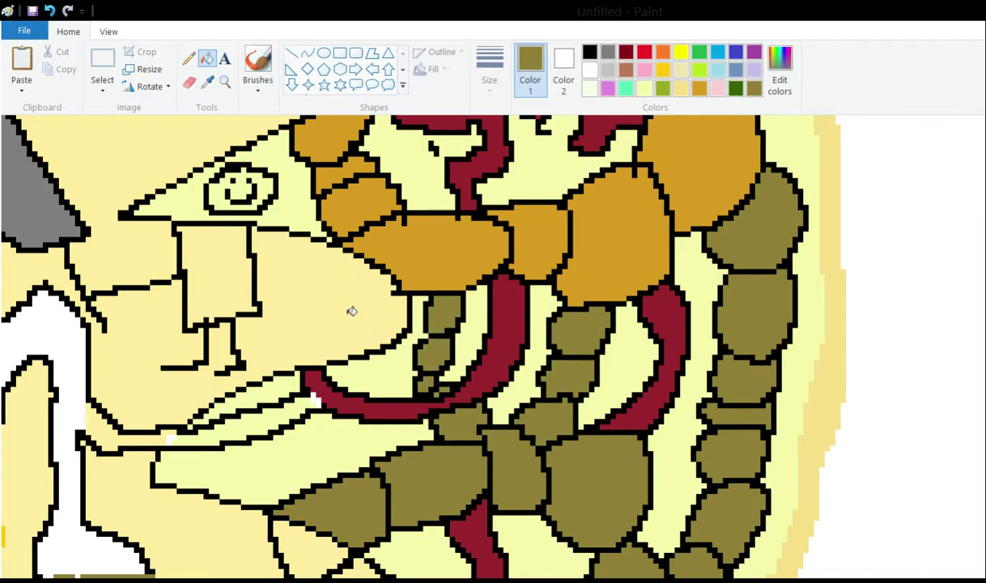
Try to fill the tube joining the bulb to the olive-brown intestine with the same olive brown
scroll(351, 311, "up", 2)
scroll(360, 311, "down", 4)
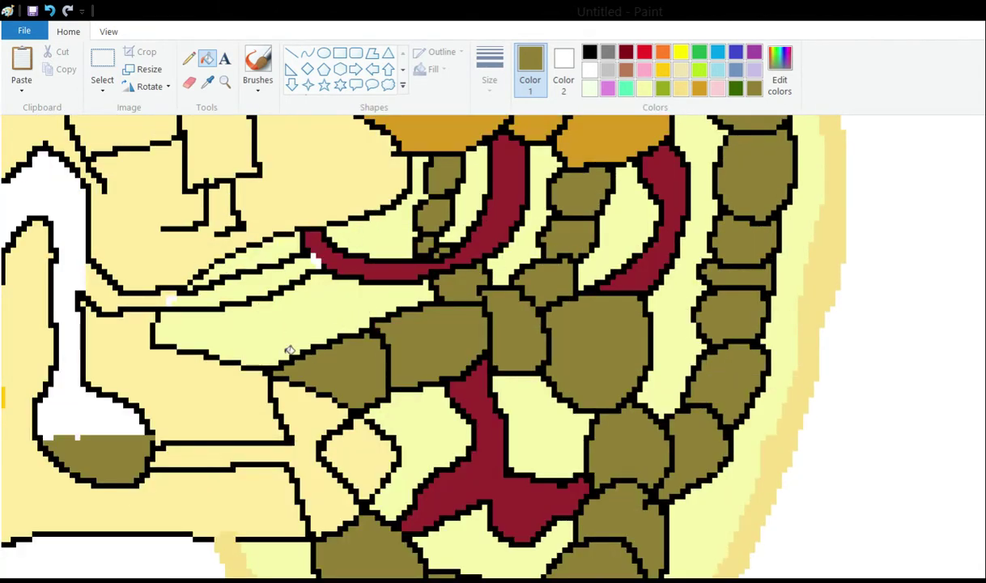
scroll(437, 320, "up", 2)
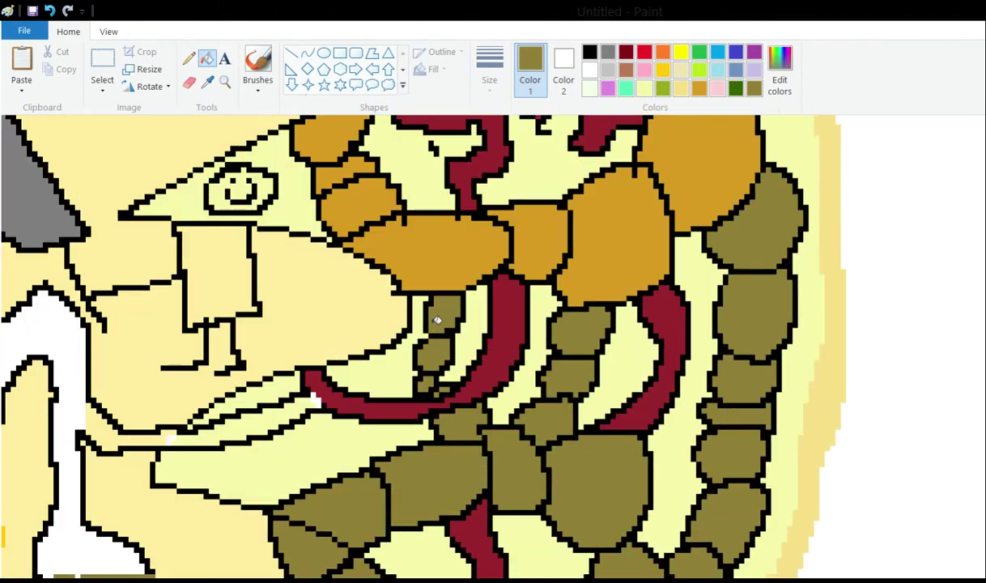
scroll(341, 384, "down", 2)
key("ctrl+z")
key("ctrl+z")
key("ctrl+z")
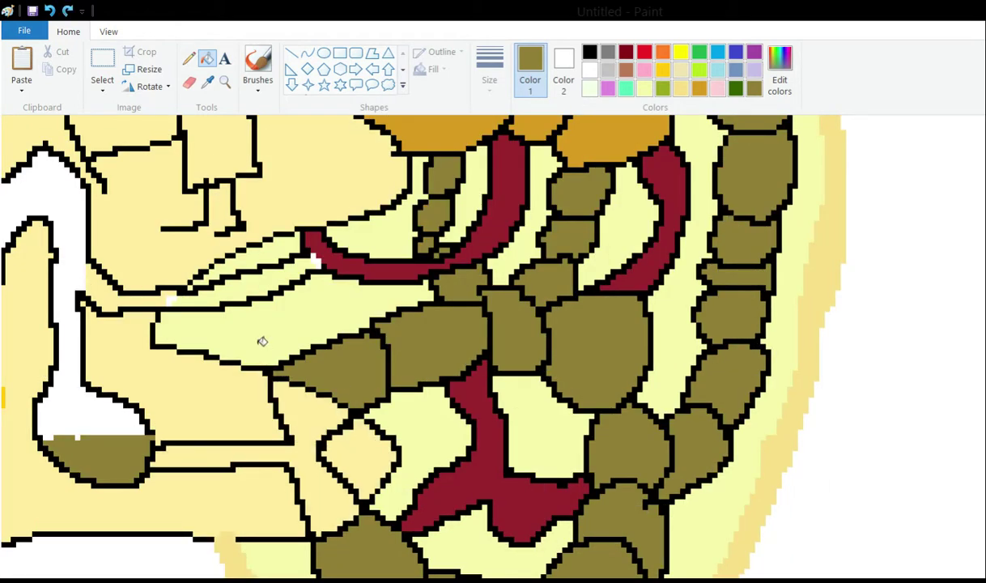
Recolour the orange segments of the upper intestine ring around the eye and dark red vessels olive brown
scroll(376, 354, "up", 2)
scroll(470, 326, "up", 4)
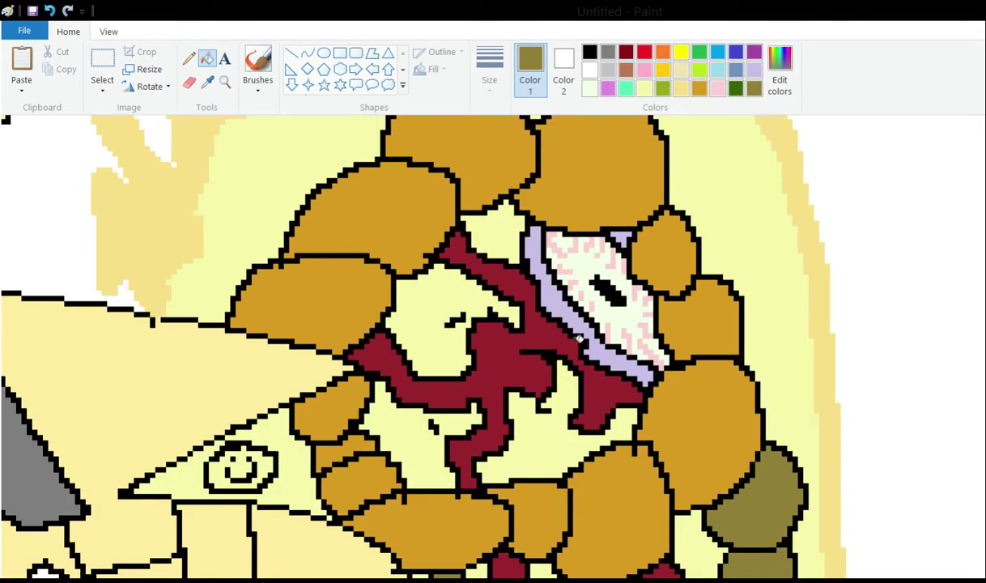
left_click(500, 152)
left_click(307, 198)
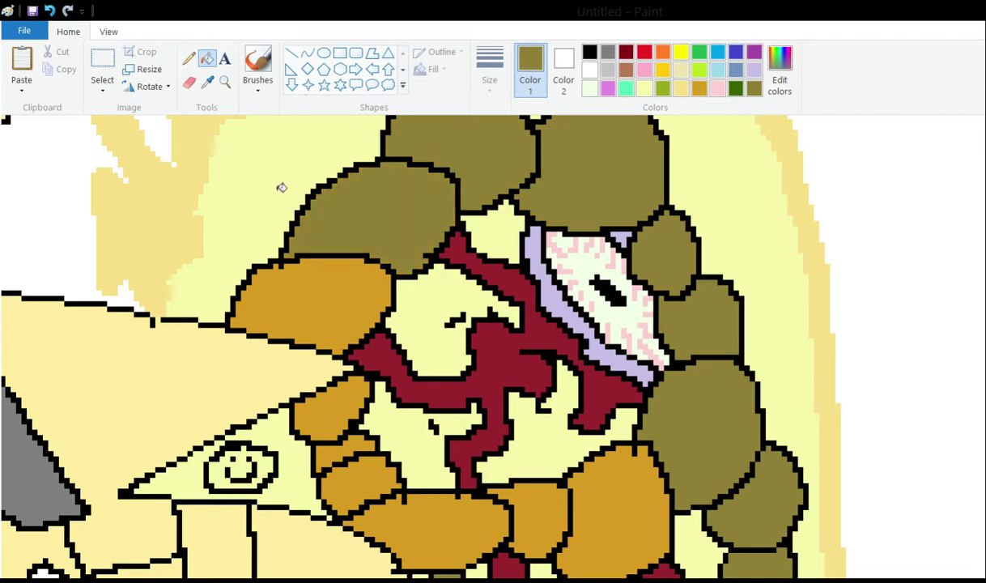
left_click(255, 299)
left_click(303, 397)
left_click(346, 465)
left_click(409, 509)
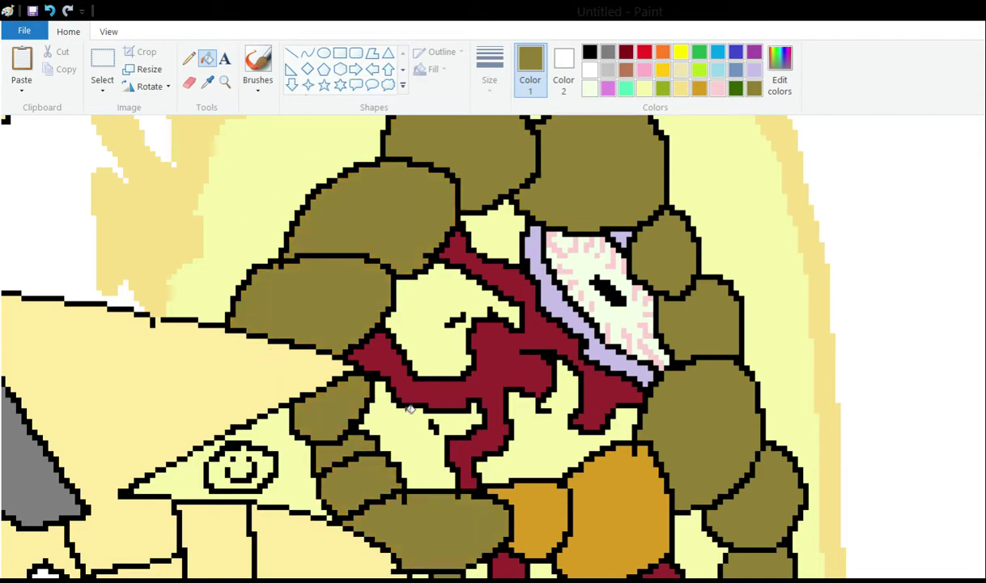
left_click(502, 493)
left_click(586, 484)
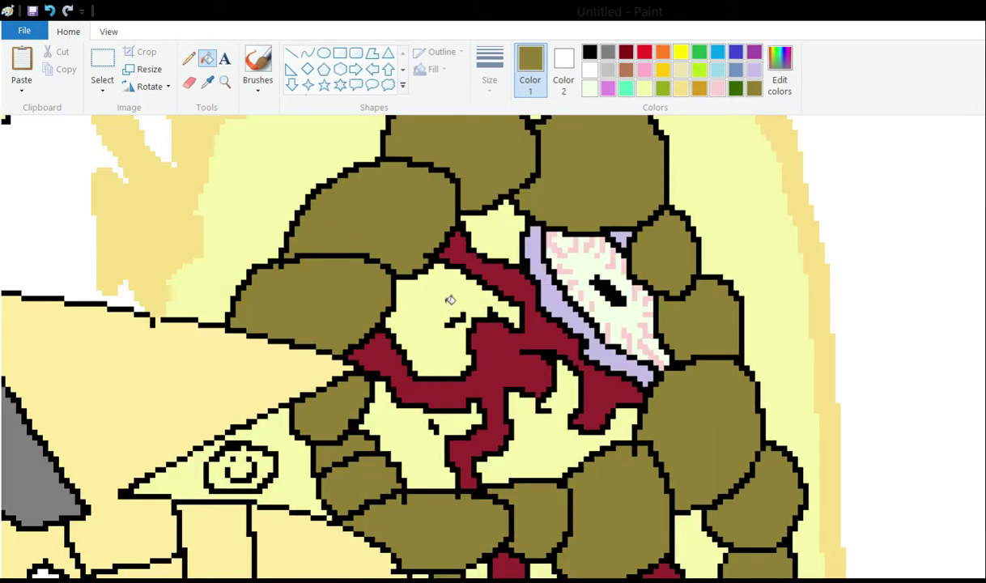
Examine the recoloured intestines from the creature's spiky yellow top down to the bulb's connecting tube
scroll(450, 300, "up", 3)
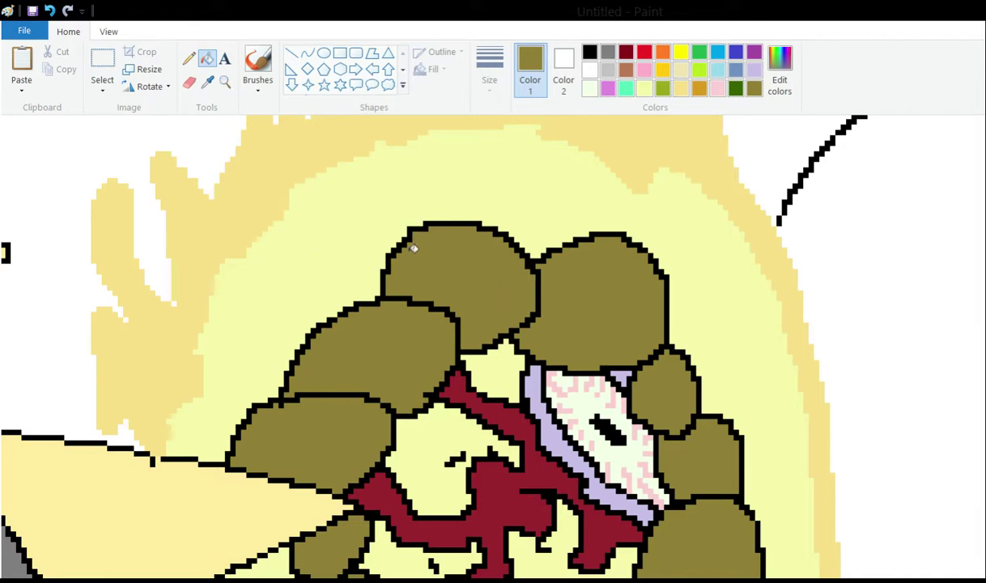
scroll(412, 248, "up", 3)
scroll(185, 264, "down", 3)
scroll(552, 240, "up", 3)
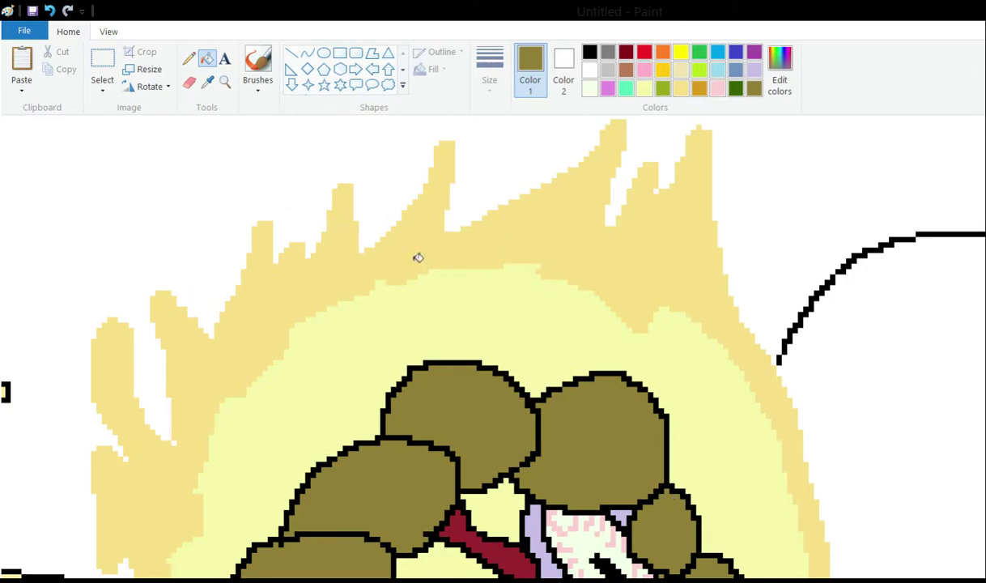
scroll(126, 322, "down", 6)
scroll(246, 242, "up", 6)
scroll(300, 165, "down", 6)
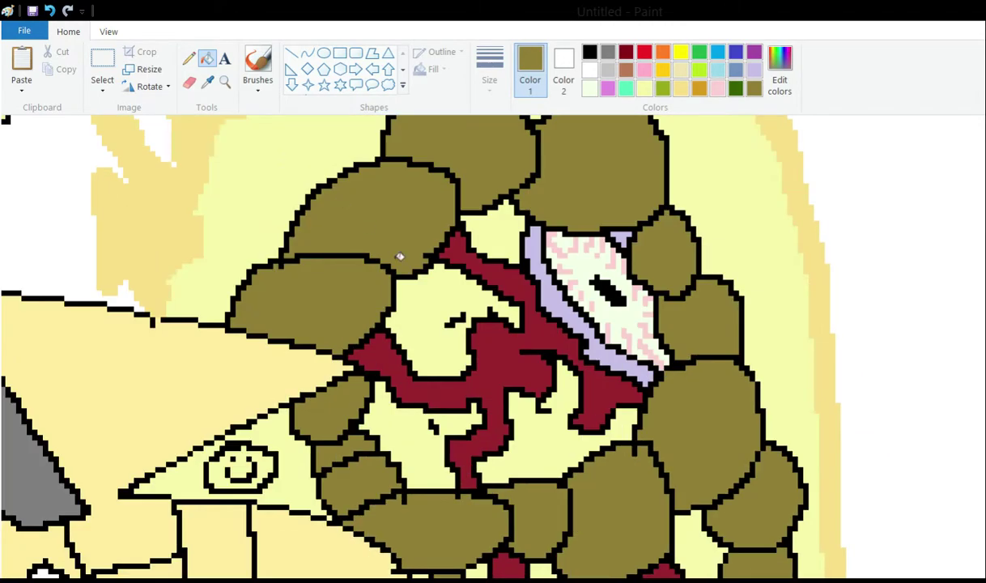
scroll(380, 251, "up", 5)
scroll(267, 199, "down", 8)
scroll(450, 252, "down", 5)
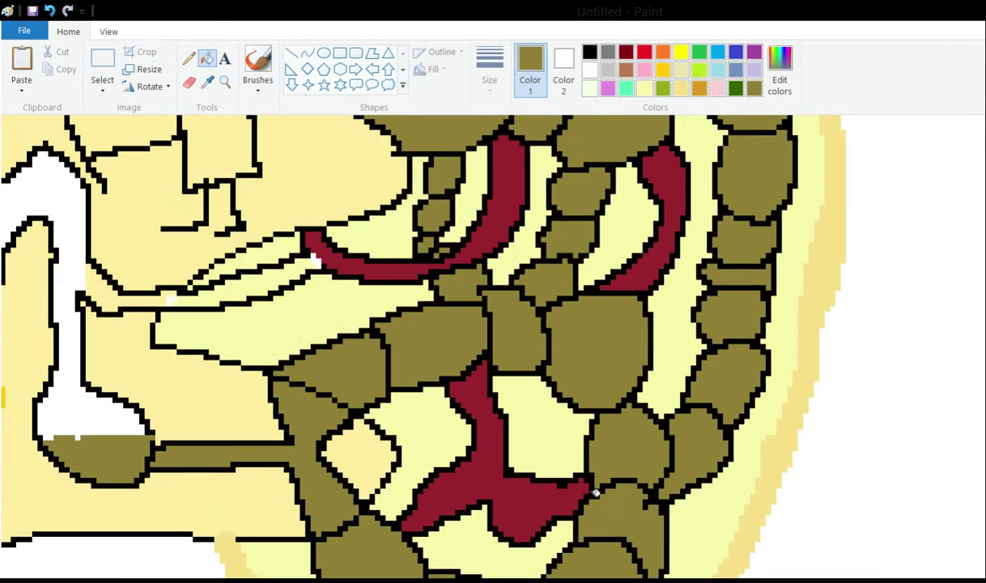
Examine the area between the green organ, the white heated tube, the smiling figure and the intestines
left_click_drag(321, 561, 297, 556)
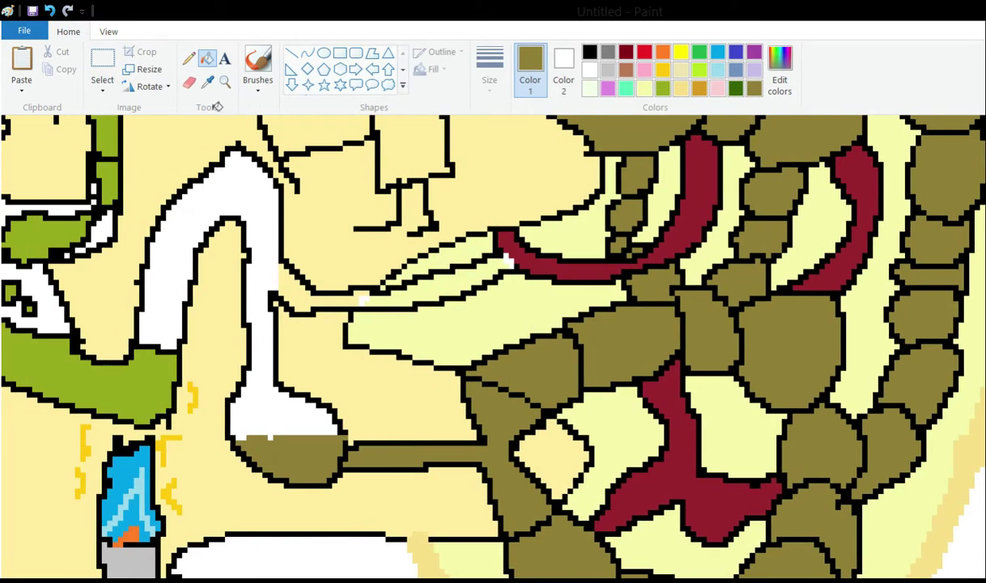
scroll(520, 258, "up", 9)
scroll(534, 206, "up", 3)
scroll(536, 207, "down", 12)
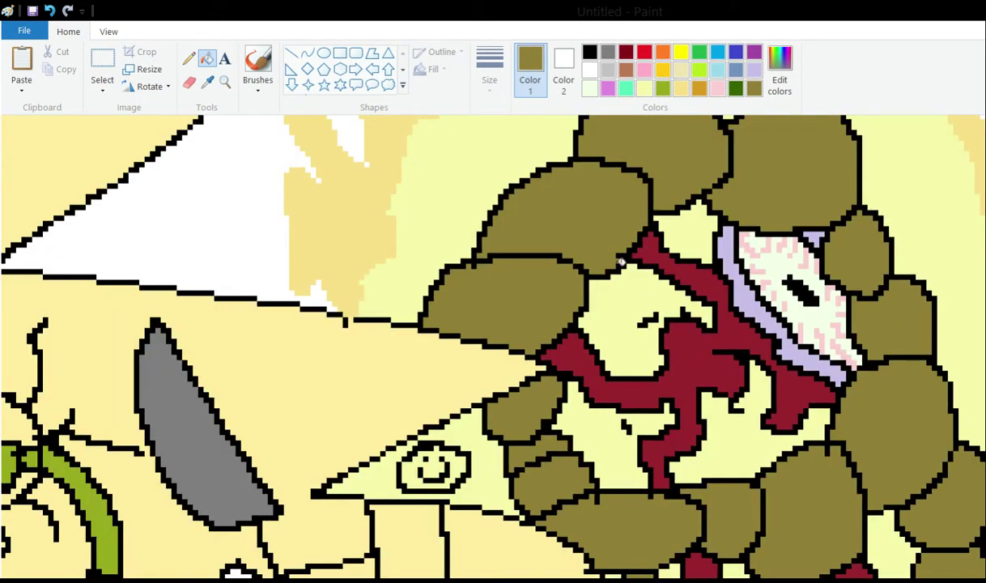
scroll(556, 220, "up", 8)
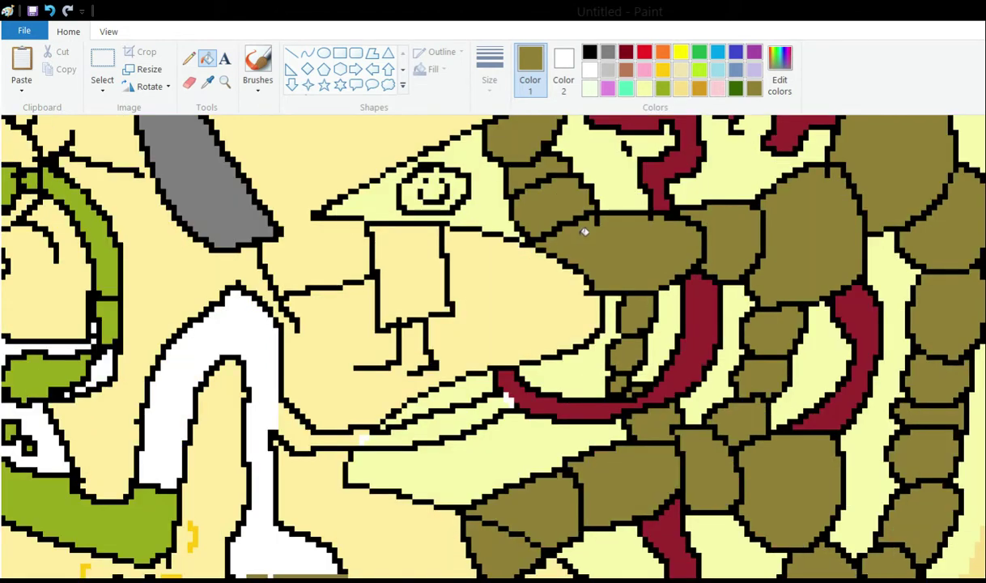
scroll(544, 184, "up", 3)
scroll(539, 190, "down", 6)
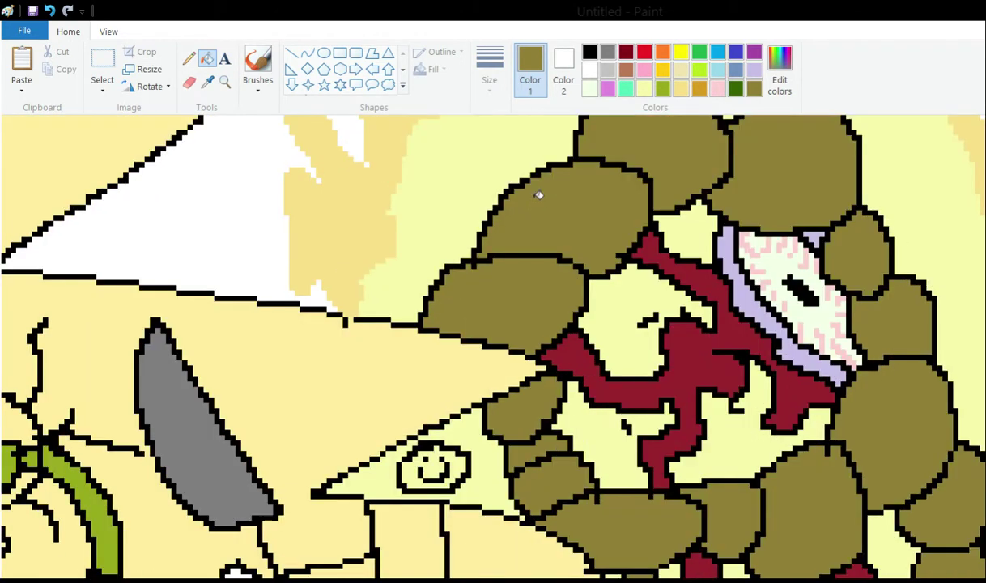
scroll(540, 212, "up", 3)
scroll(478, 217, "down", 3)
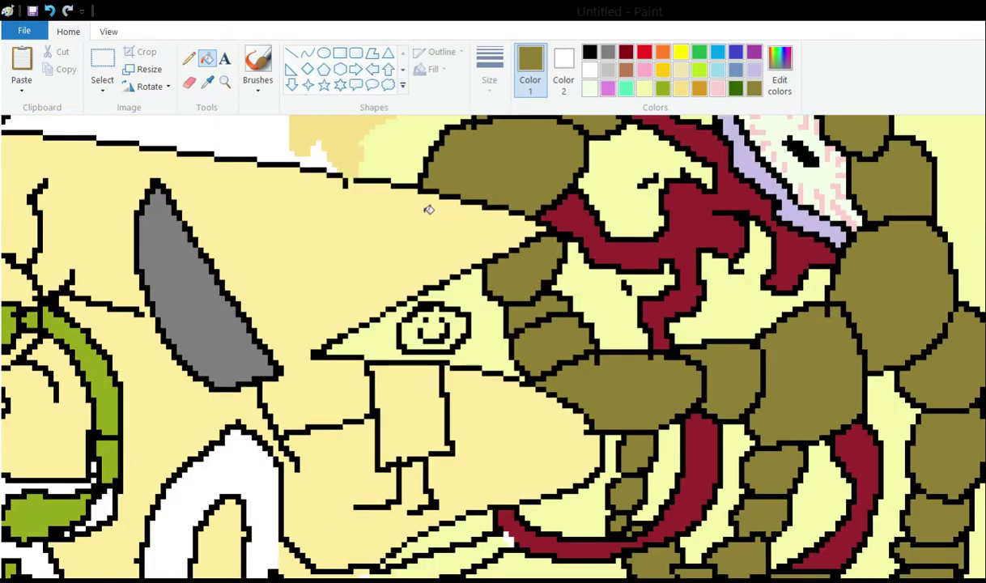
scroll(429, 210, "down", 3)
scroll(462, 196, "up", 6)
scroll(408, 185, "down", 3)
scroll(426, 213, "down", 6)
scroll(308, 561, "left", 3)
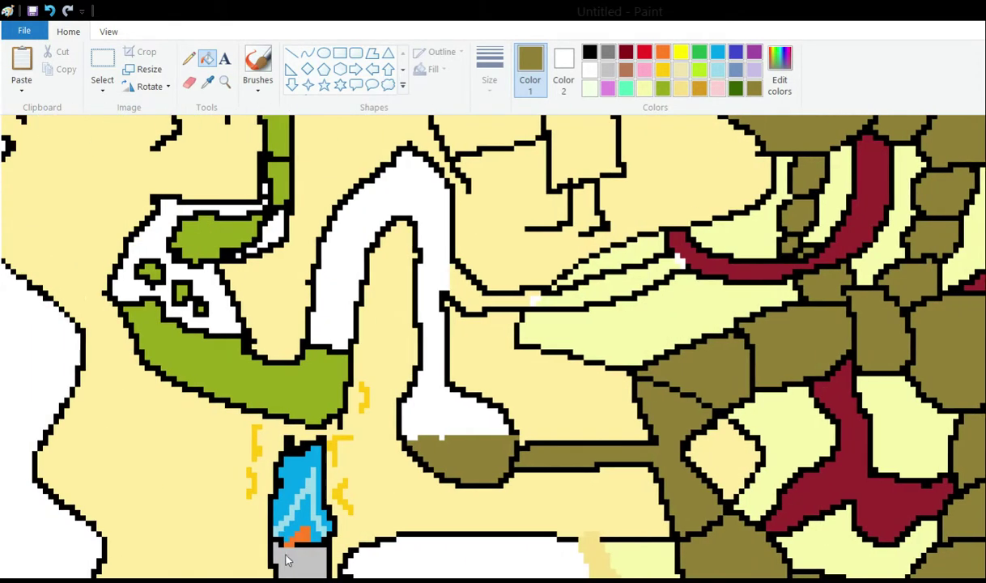
Undo the pale yellow fill of the thin branch between the heated tube and the dark red vessel
scroll(380, 258, "up", 3)
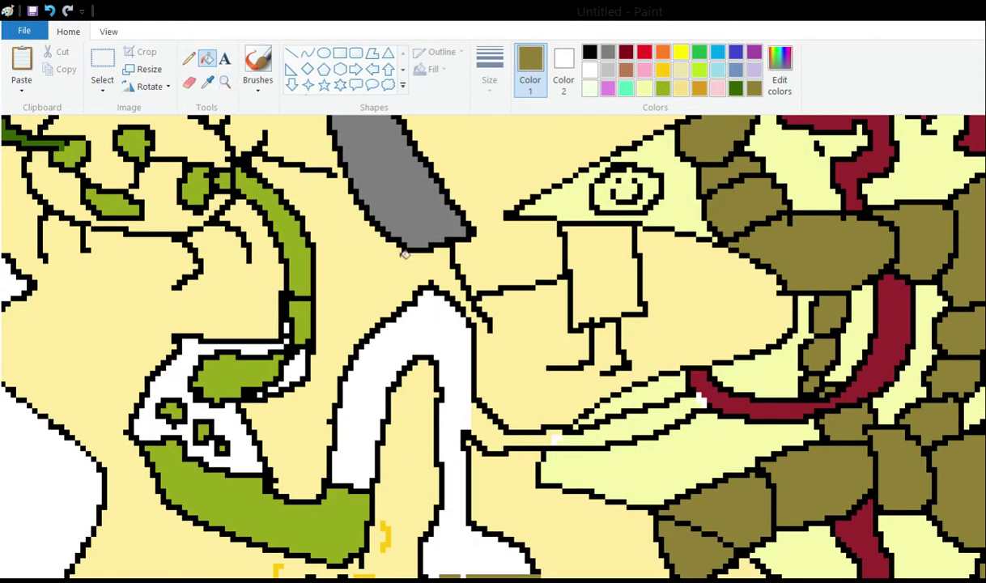
key("ctrl+z")
key("ctrl+z")
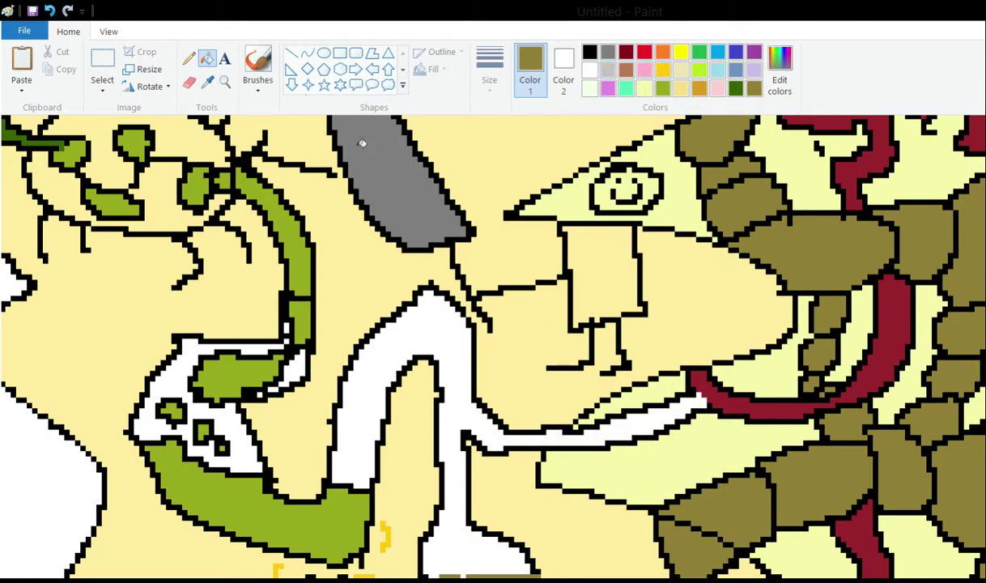
Pick up the green organ's colour, draw wispy strokes inside the white tube, and colour a small puddle at the thin branch's start
left_click(207, 82)
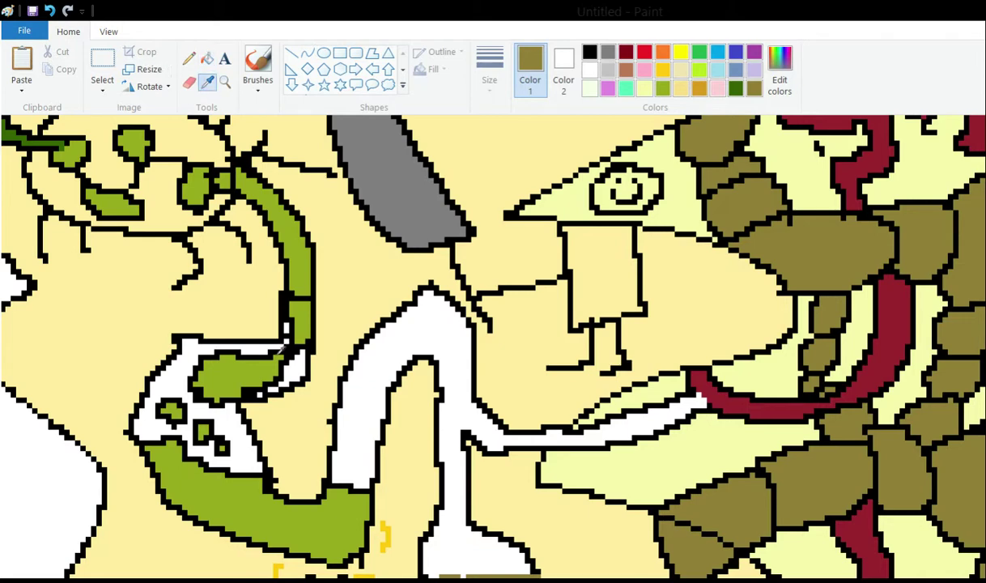
left_click(272, 391)
left_click(189, 58)
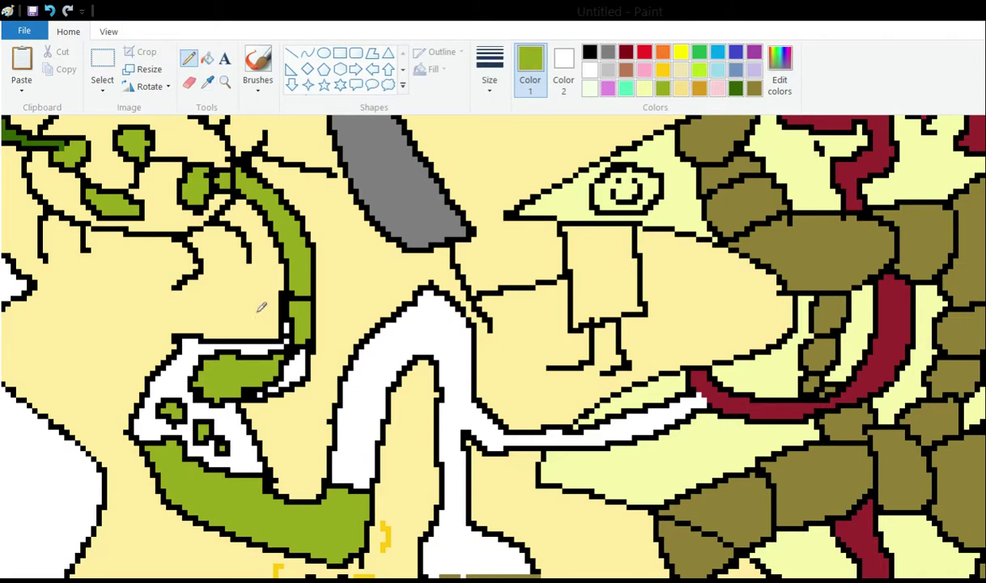
left_click_drag(346, 465, 367, 362)
left_click_drag(377, 402, 377, 366)
mouse_move(397, 330)
left_mouse_down()
mouse_move(441, 308)
mouse_move(458, 362)
left_mouse_up()
left_click_drag(481, 439, 525, 439)
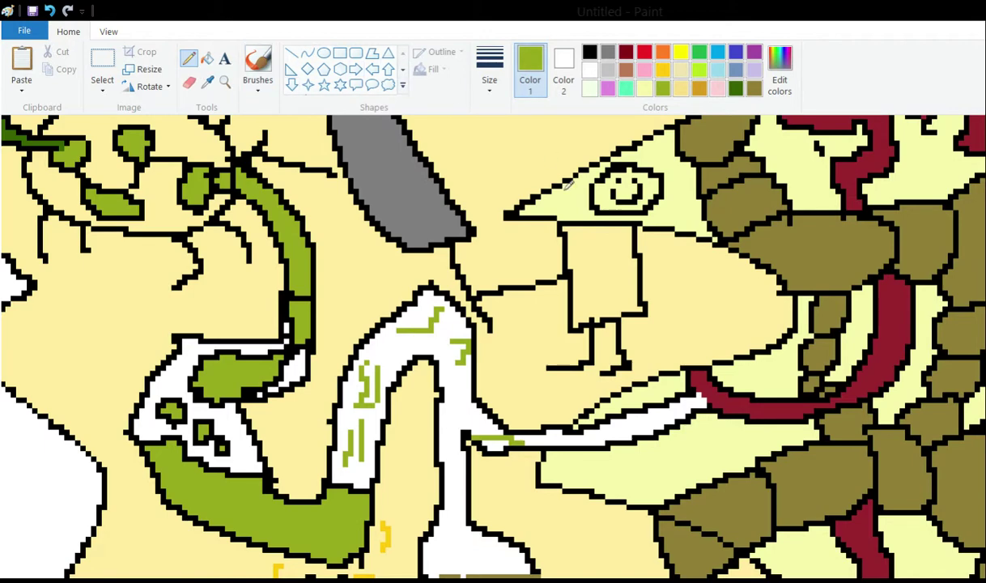
scroll(647, 247, "up", 3)
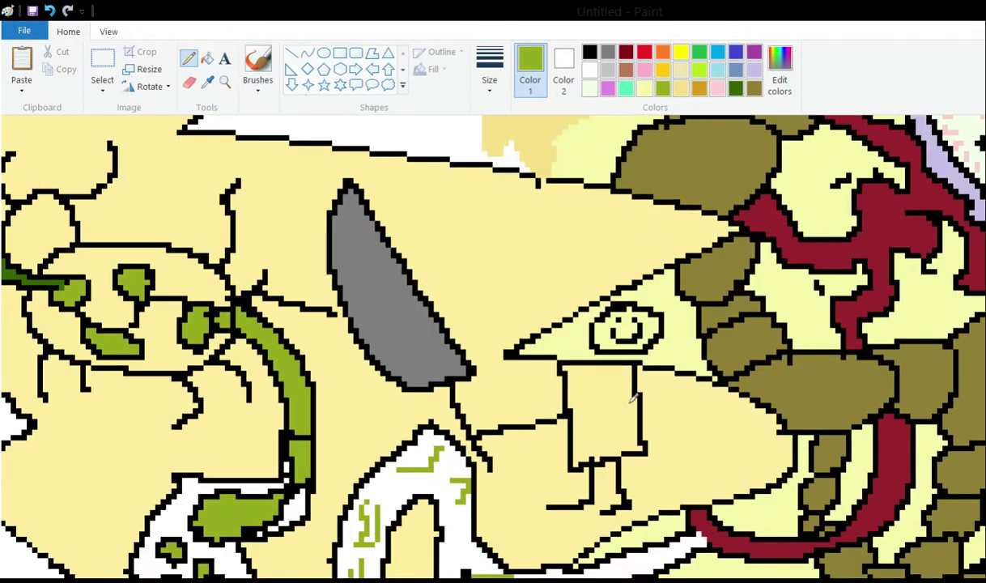
scroll(634, 396, "down", 3)
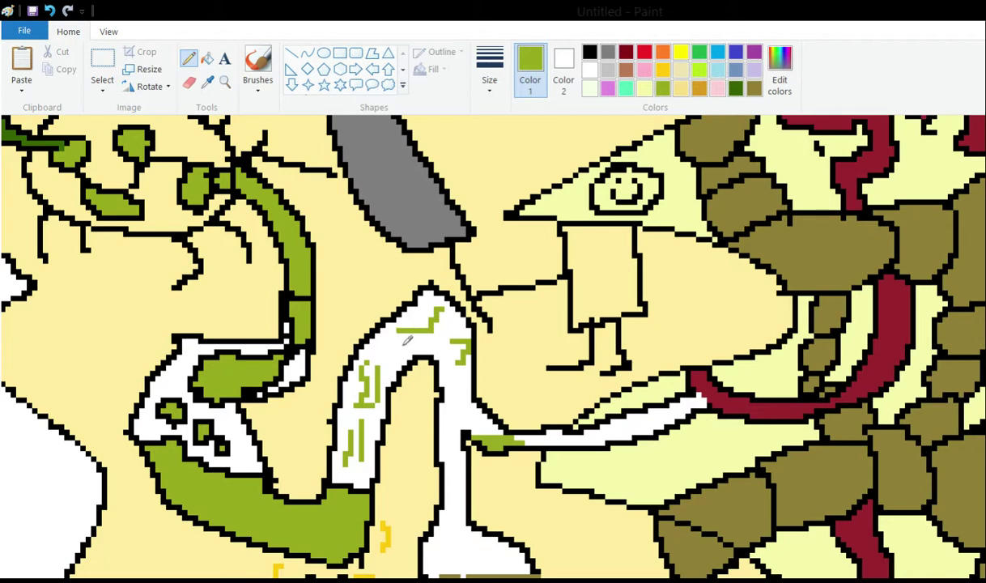
Extend the smiling figure's feet in black with long curved outlines reaching down to the thin branch and rounded heels
scroll(480, 321, "up", 3)
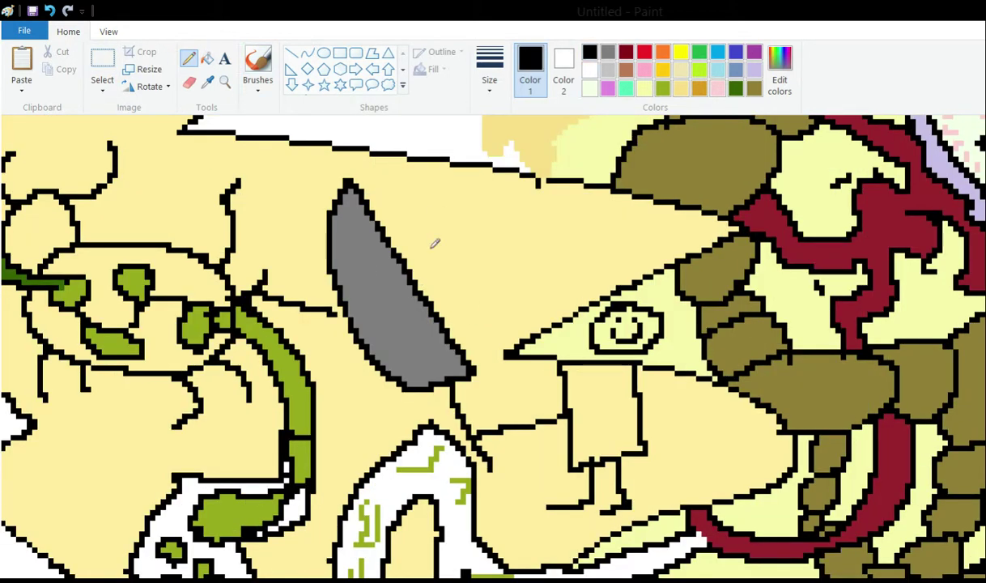
scroll(457, 241, "down", 3)
mouse_move(549, 368)
left_mouse_down()
mouse_move(536, 369)
mouse_move(499, 425)
left_mouse_up()
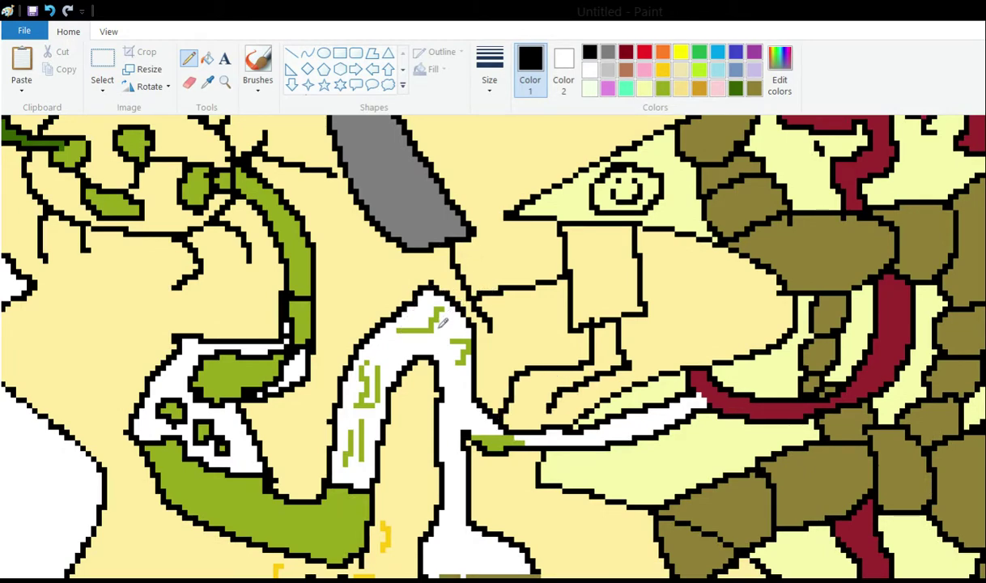
left_click_drag(627, 364, 647, 312)
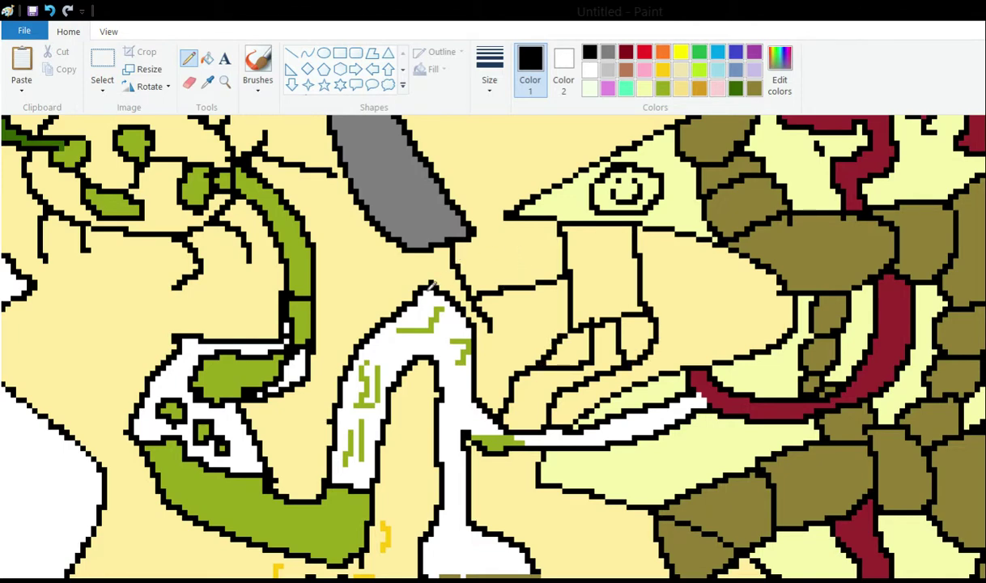
Thicken the smiling figure's arm with a round elbow joint and second outlines running to the grey blade and the body
scroll(434, 266, "up", 3)
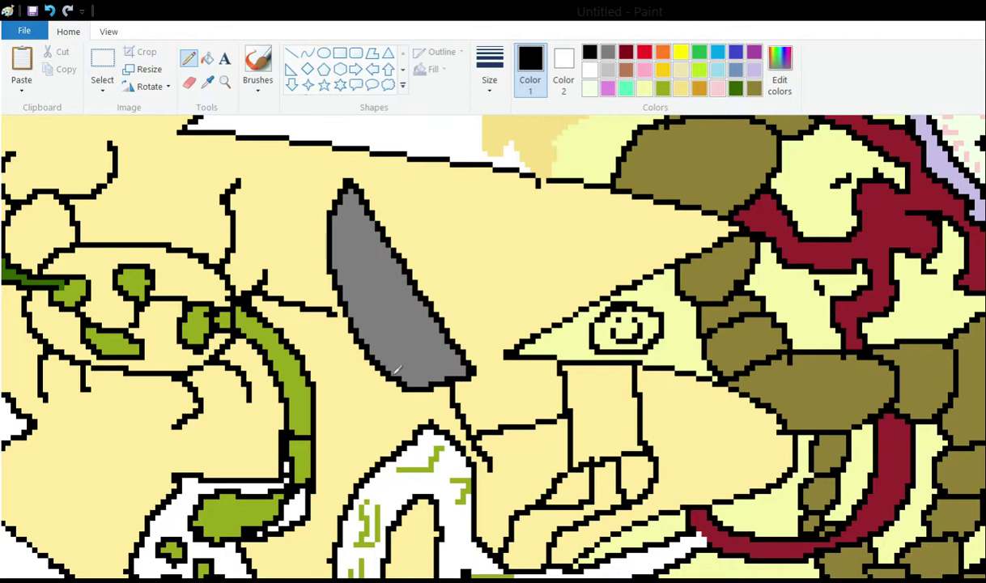
left_click_drag(490, 467, 501, 458)
key("ctrl+y")
key("ctrl+y")
key("ctrl+y")
key("ctrl+y")
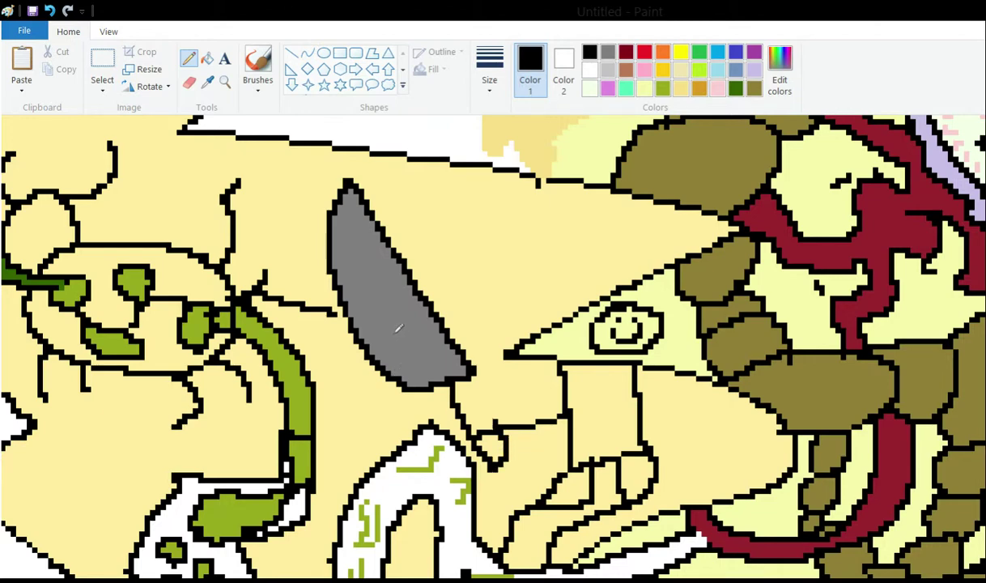
scroll(396, 286, "down", 3)
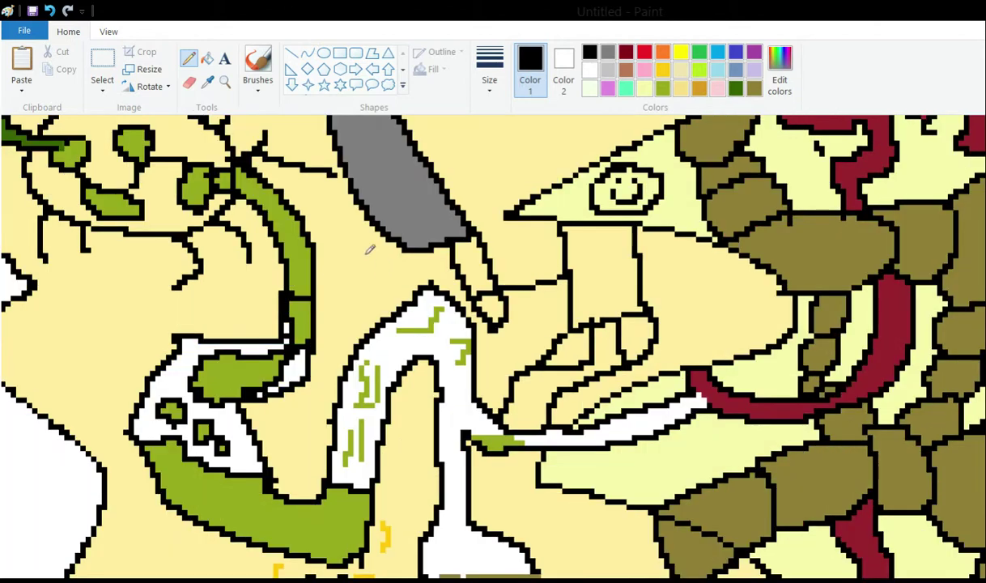
scroll(390, 233, "up", 3)
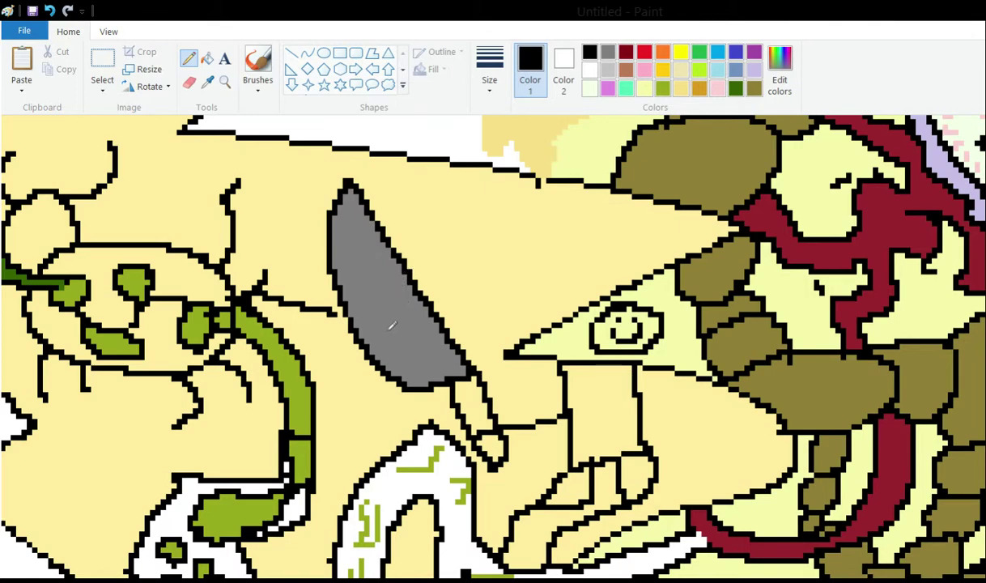
left_click_drag(499, 464, 565, 447)
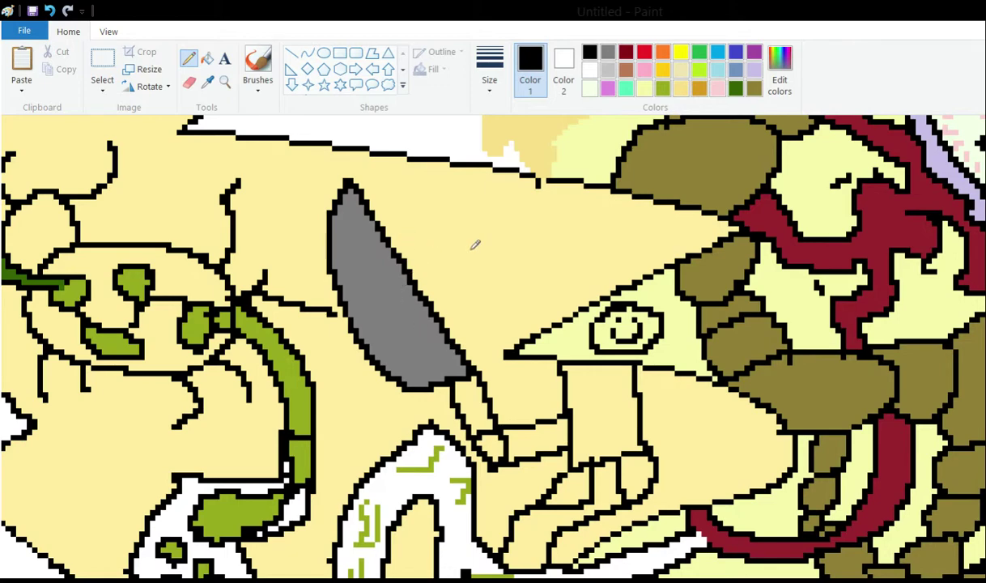
scroll(531, 242, "down", 3)
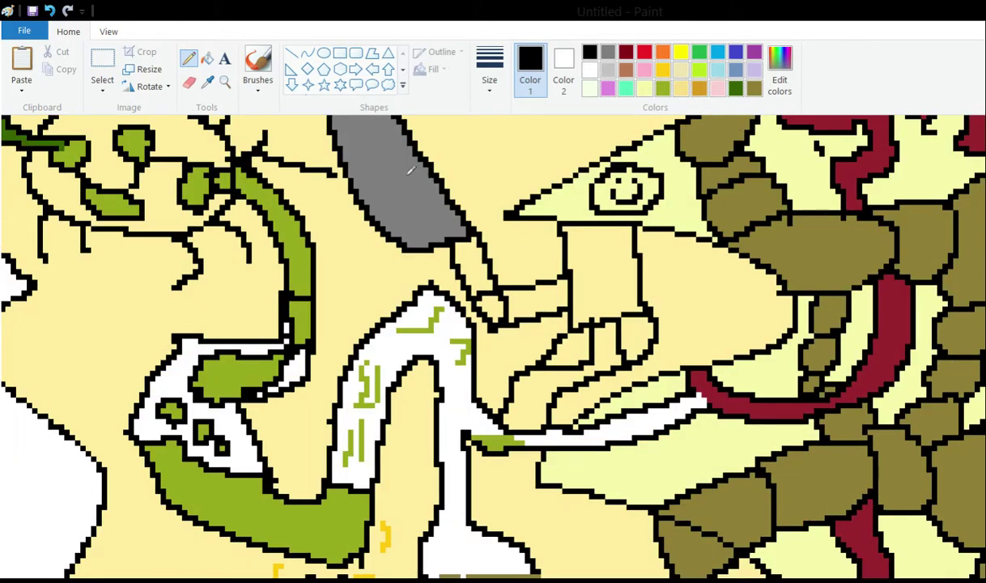
Draw small black ovals along the upper edge of the figure's triangular head, and hang more ovals from its lower edge
scroll(496, 217, "up", 3)
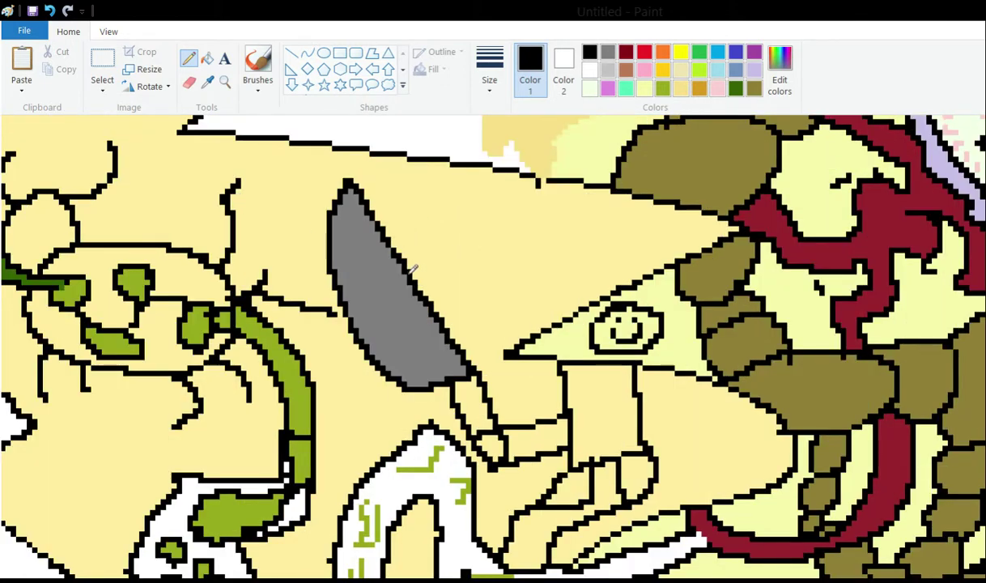
mouse_move(510, 347)
left_mouse_down()
mouse_move(517, 309)
mouse_move(517, 343)
left_mouse_up()
left_click_drag(555, 299, 553, 321)
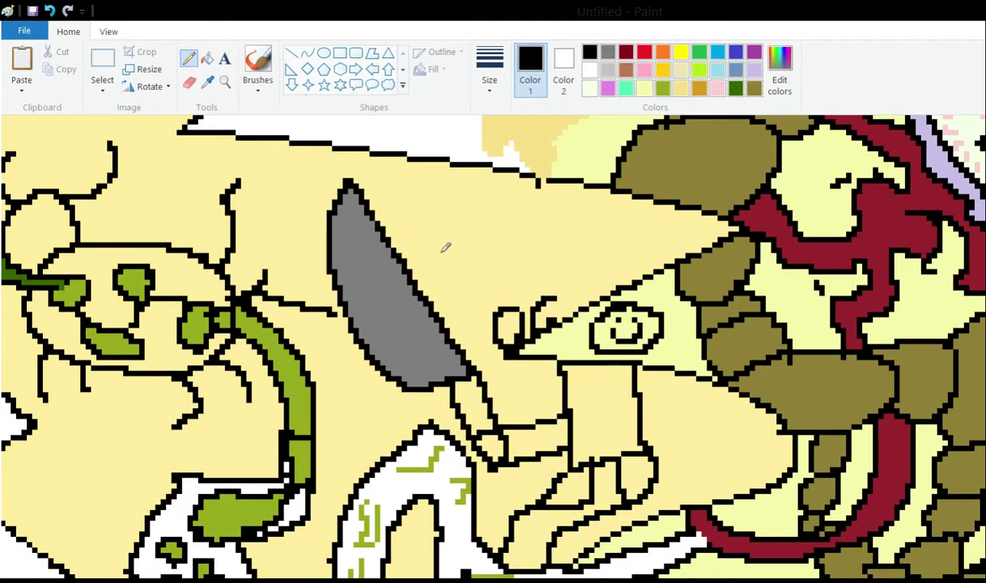
mouse_move(445, 246)
left_mouse_down()
mouse_move(447, 206)
mouse_move(490, 209)
mouse_move(482, 194)
mouse_move(502, 185)
mouse_move(518, 198)
mouse_move(560, 184)
left_mouse_up()
scroll(490, 235, "down", 3)
left_click_drag(518, 242, 545, 224)
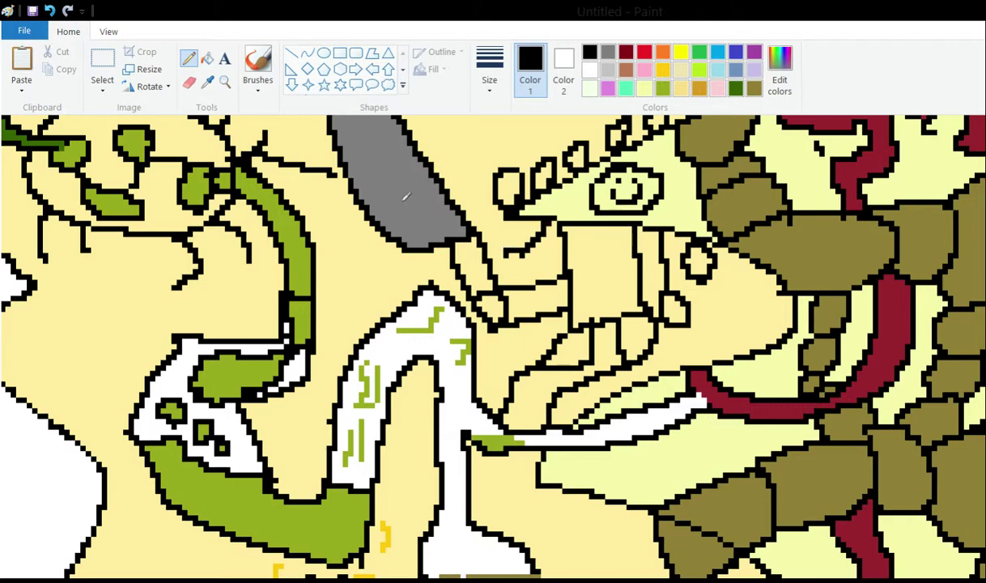
scroll(360, 208, "up", 6)
scroll(360, 208, "down", 3)
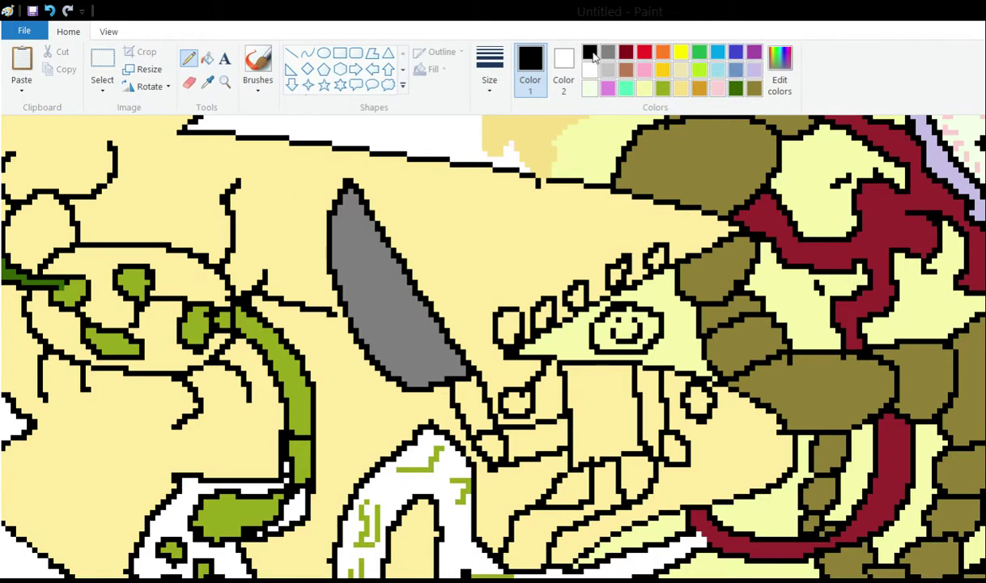
Fill the grey blade held by the figure with dark purple
left_click(754, 52)
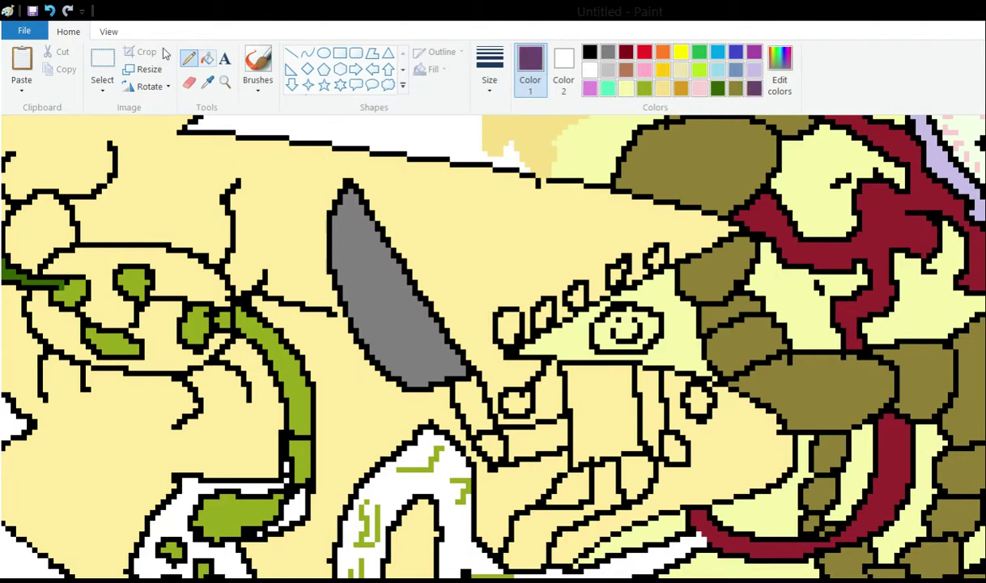
left_click(207, 58)
left_click(348, 235)
left_click(188, 59)
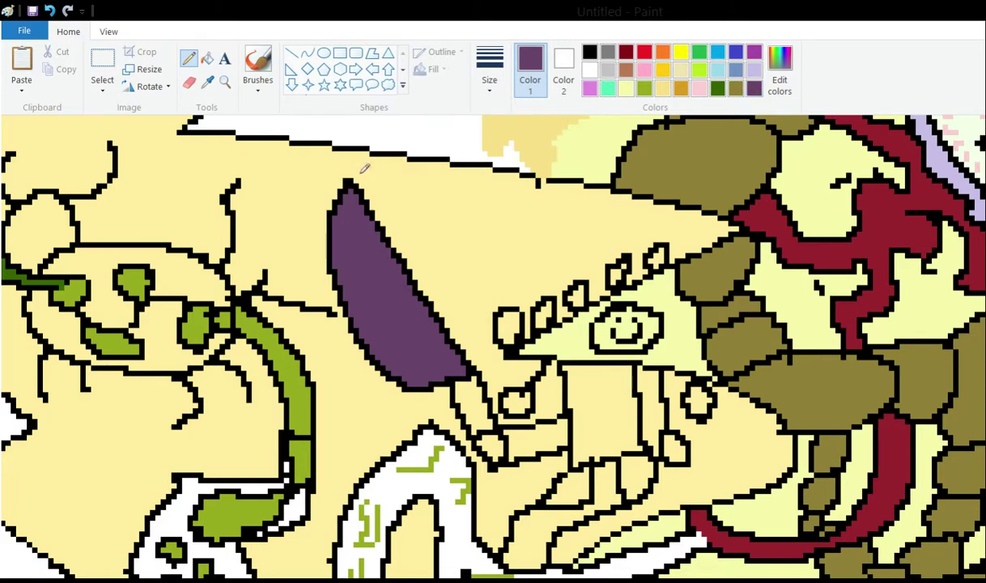
Mix an ochre brown from the wispy strokes' green and fill the thin branch's section next to the green puddle with it
scroll(176, 384, "down", 3)
scroll(472, 149, "up", 3)
scroll(473, 149, "down", 3)
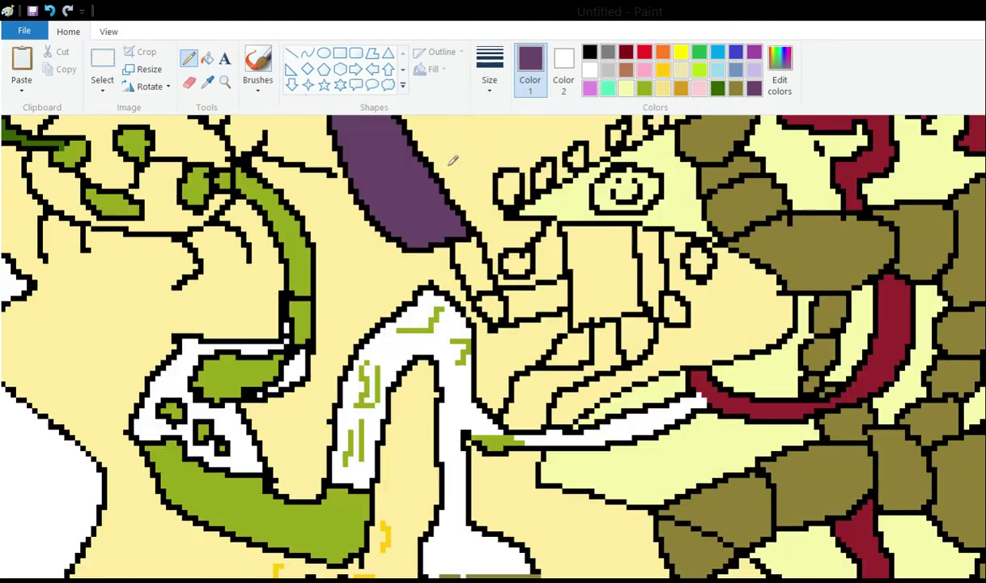
scroll(439, 117, "down", 3)
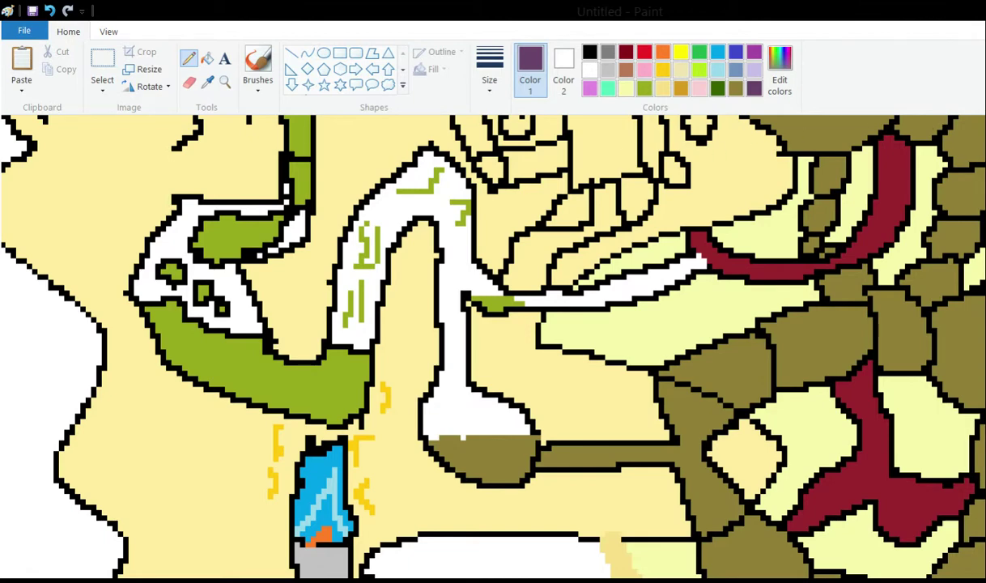
scroll(557, 178, "up", 3)
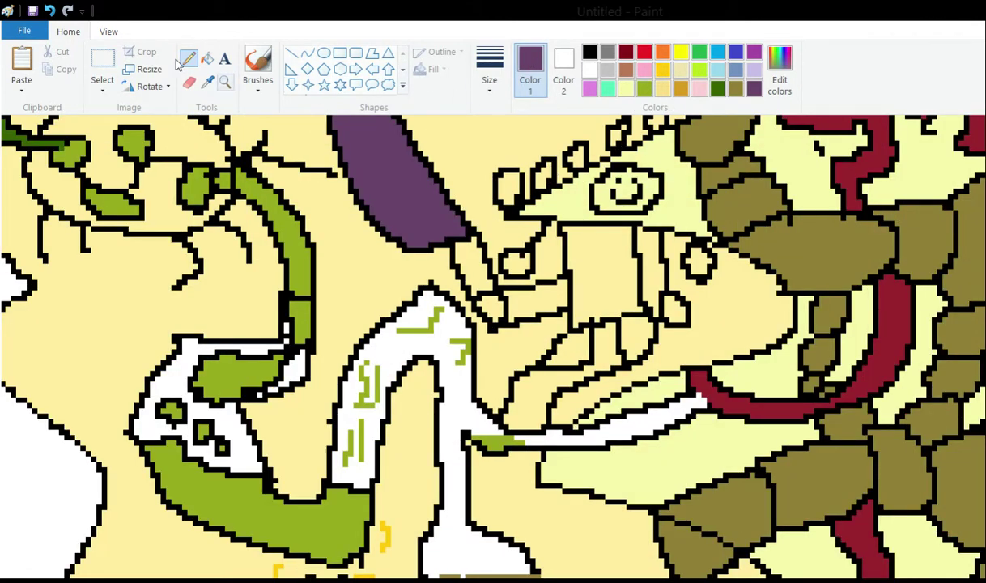
left_click(207, 81)
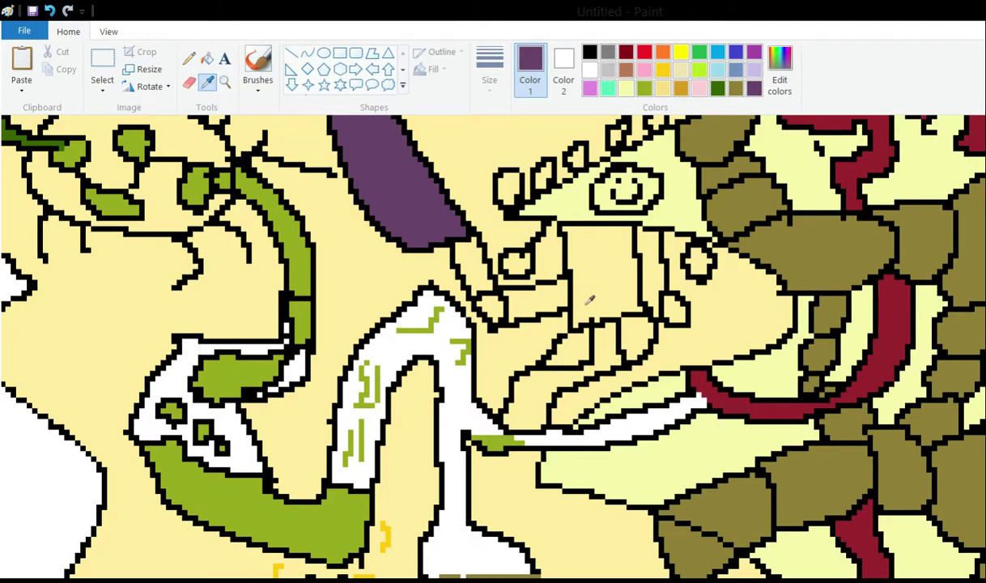
left_click(398, 328)
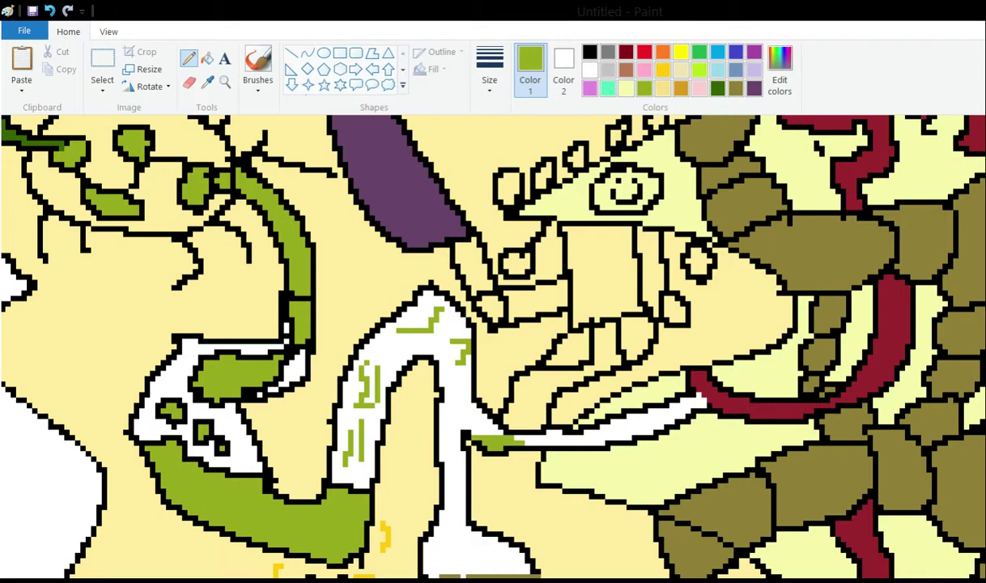
left_click(106, 323)
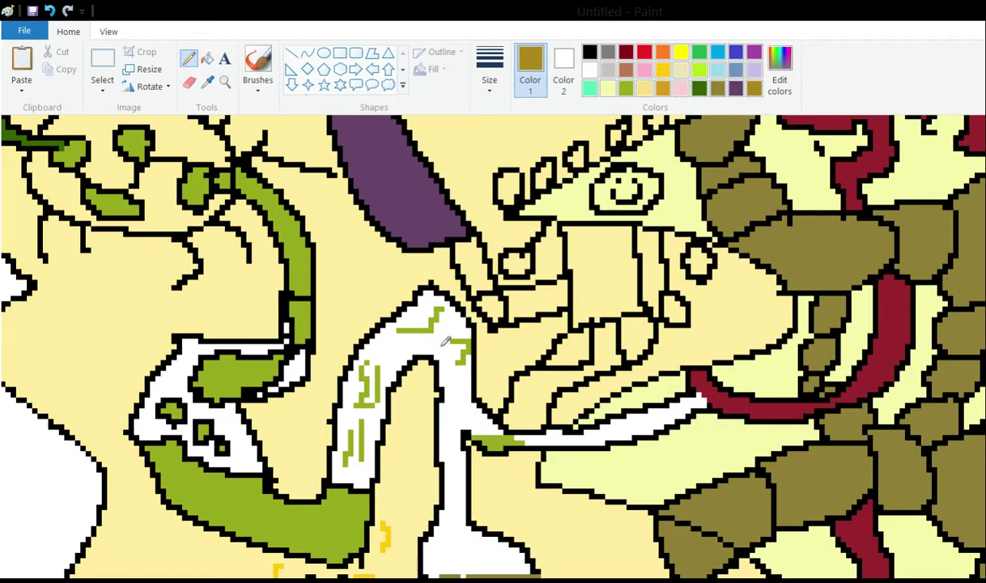
left_click_drag(556, 436, 598, 442)
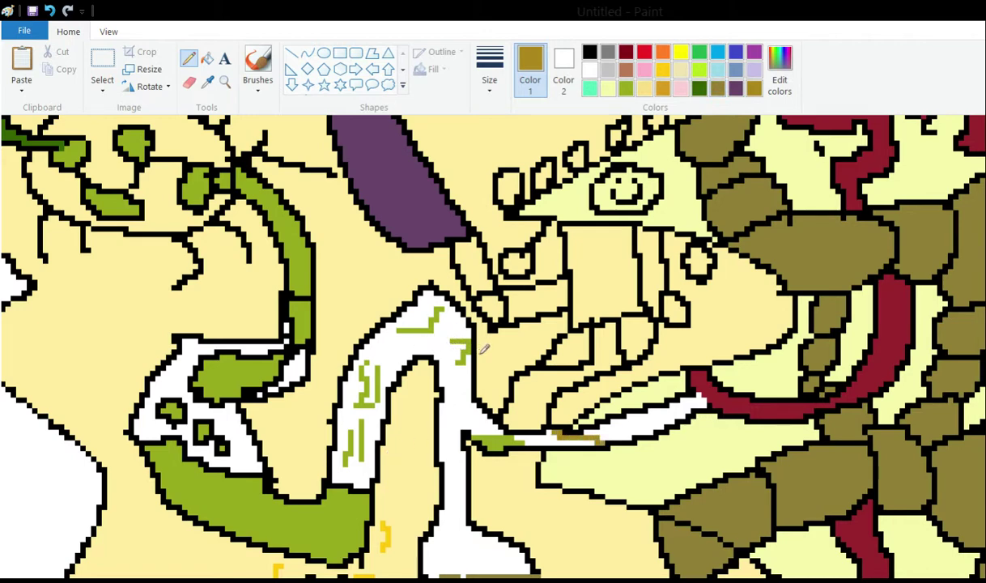
left_click(207, 59)
left_click(534, 438)
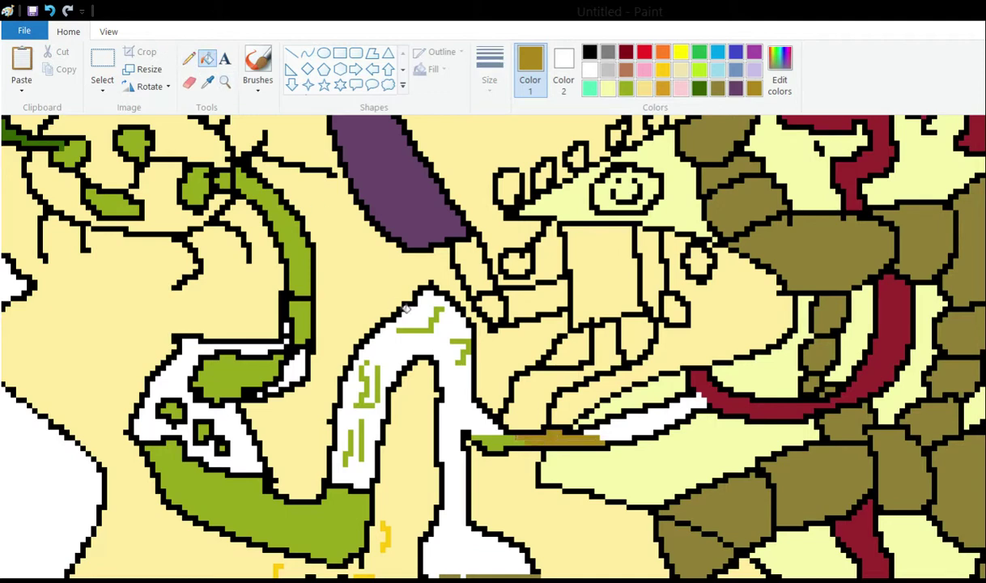
Mix a rust brown, draw a boundary line farther along the thin branch, and fill the section after the ochre part
left_click(189, 58)
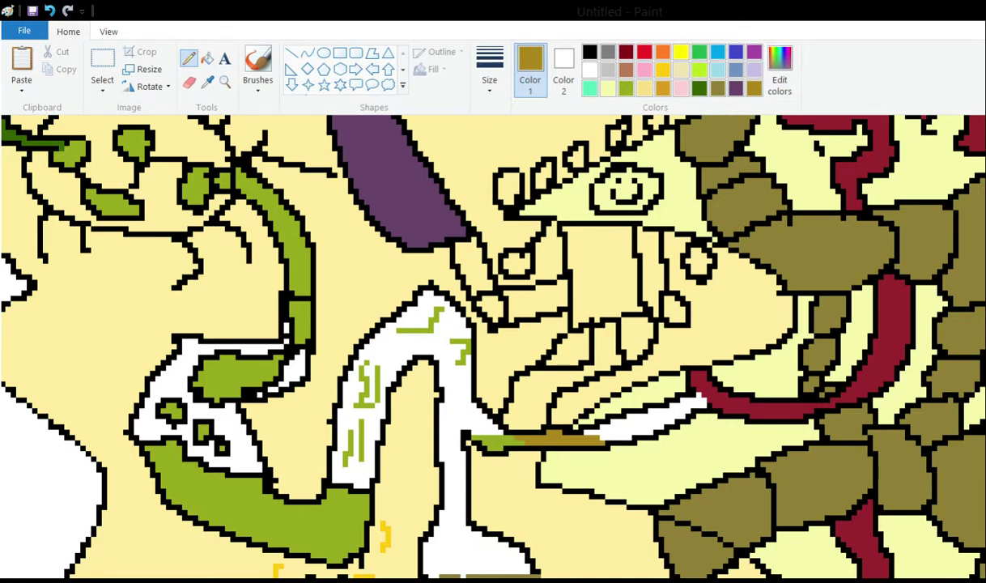
left_click(396, 373)
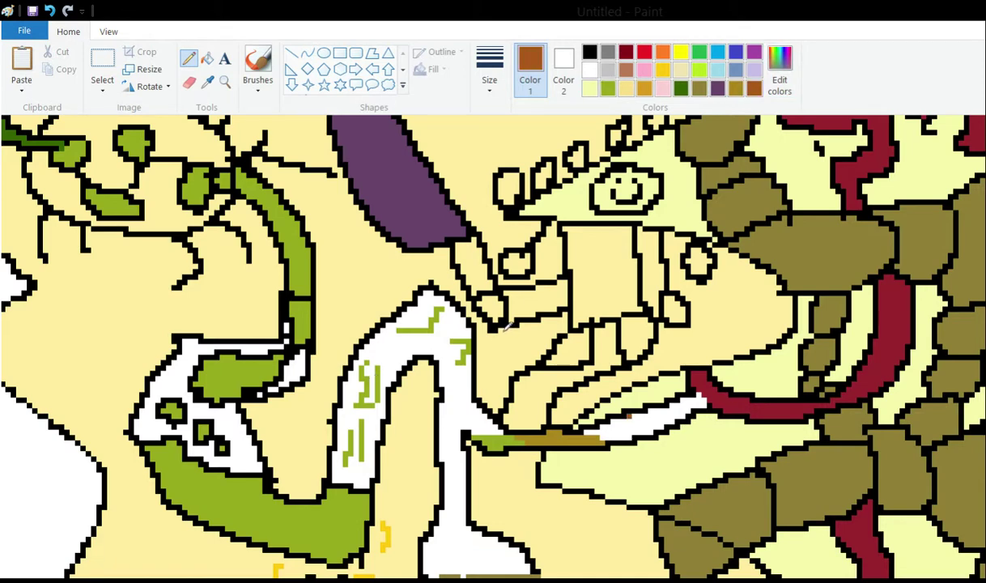
left_click_drag(629, 416, 671, 421)
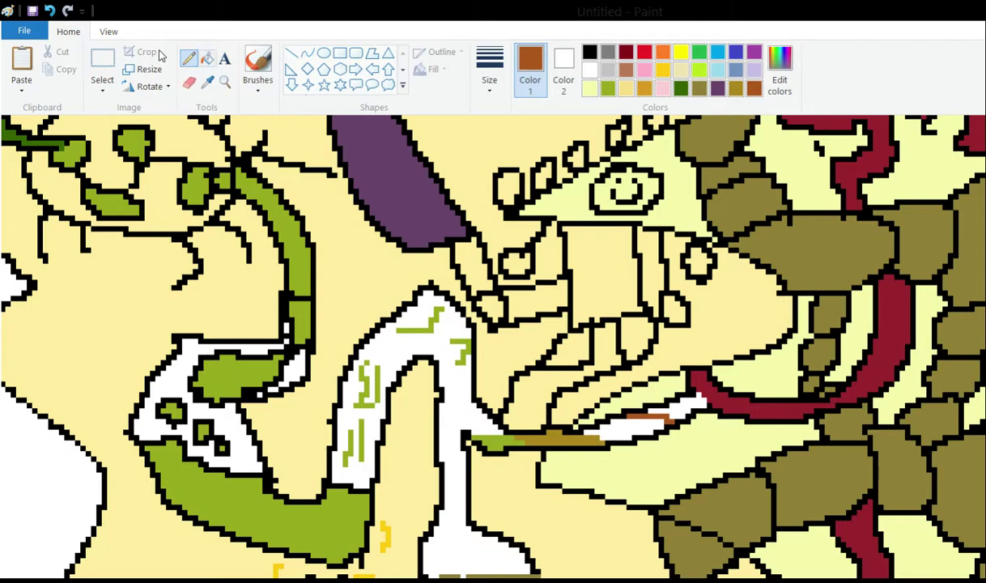
left_click(208, 58)
left_click(639, 422)
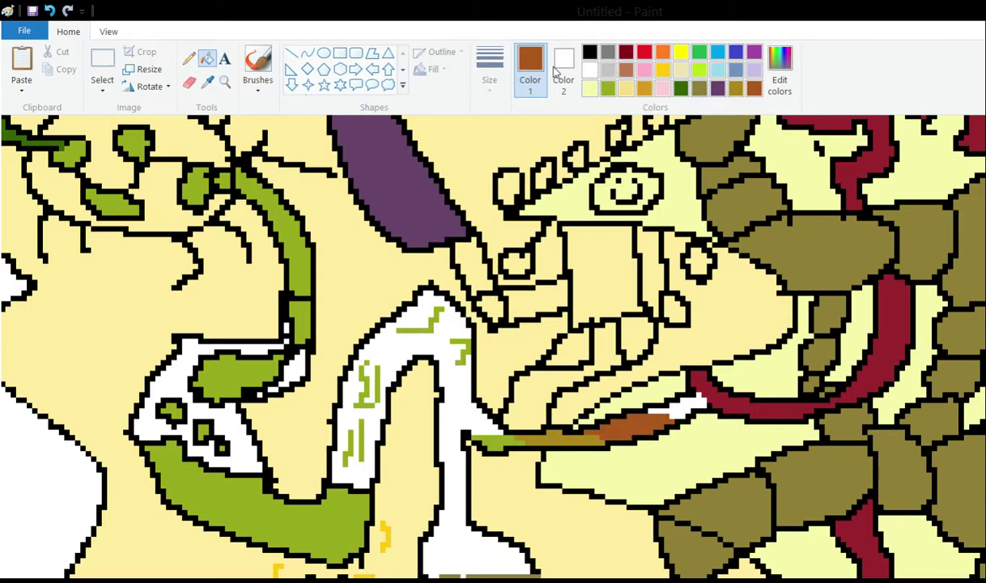
Fill the ovals along the head's upper edge and those hanging below the head with rust brown
scroll(471, 288, "up", 2)
scroll(466, 286, "down", 2)
scroll(436, 203, "up", 2)
left_click(674, 447)
left_click(698, 400)
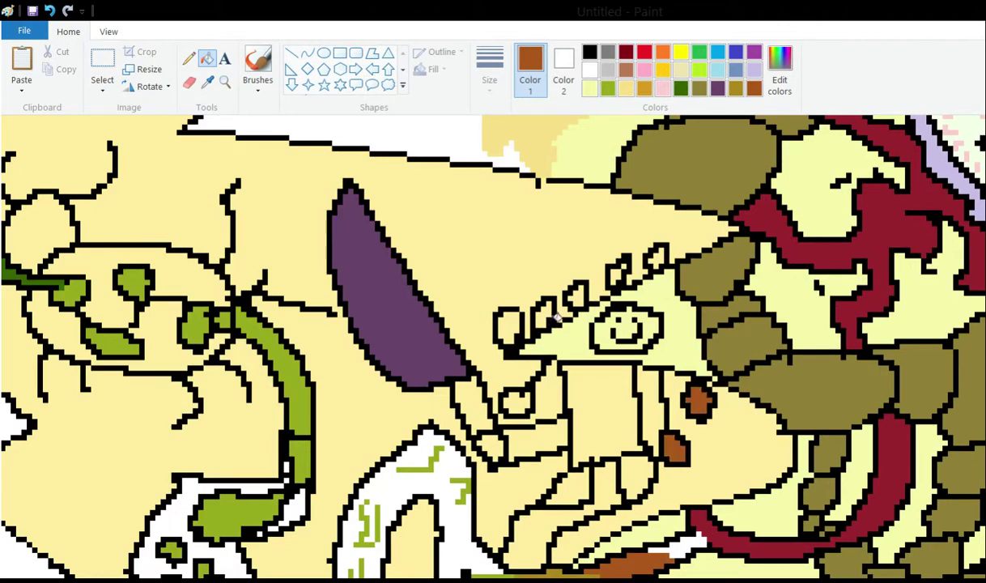
left_click(656, 258)
left_click(616, 275)
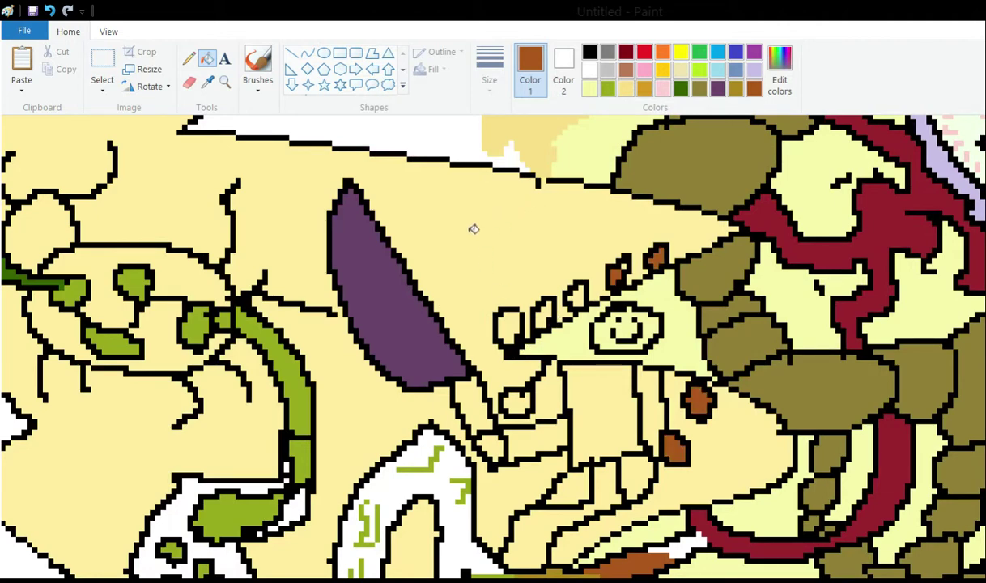
left_click(576, 295)
left_click(544, 312)
left_click(508, 325)
left_click(515, 400)
Pick up the blade's dark purple and fill the figure's forearm, elbow joint and upper arm with it
scroll(442, 237, "down", 2)
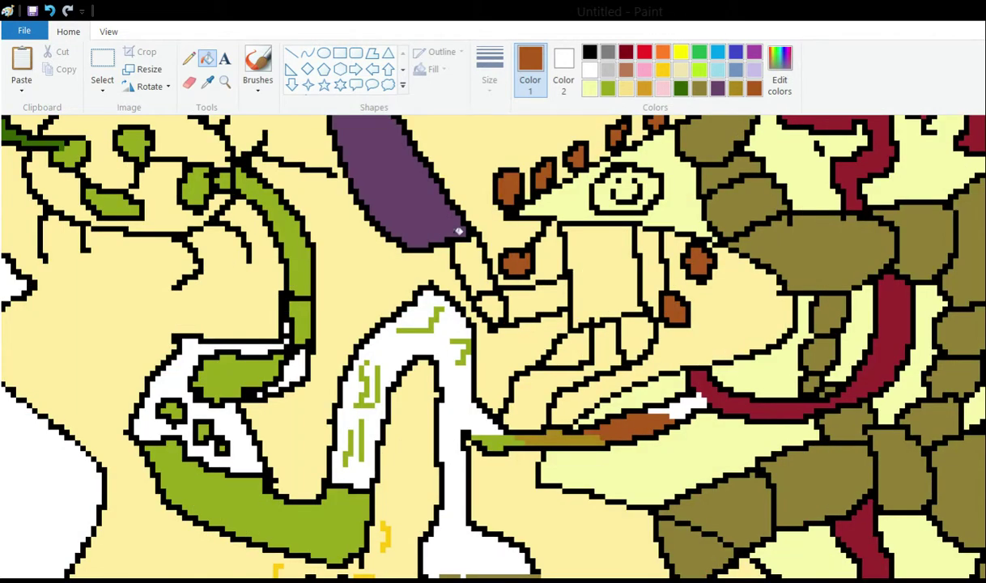
scroll(458, 230, "up", 3)
scroll(457, 228, "down", 3)
left_click(207, 83)
left_click(387, 178)
left_click(207, 84)
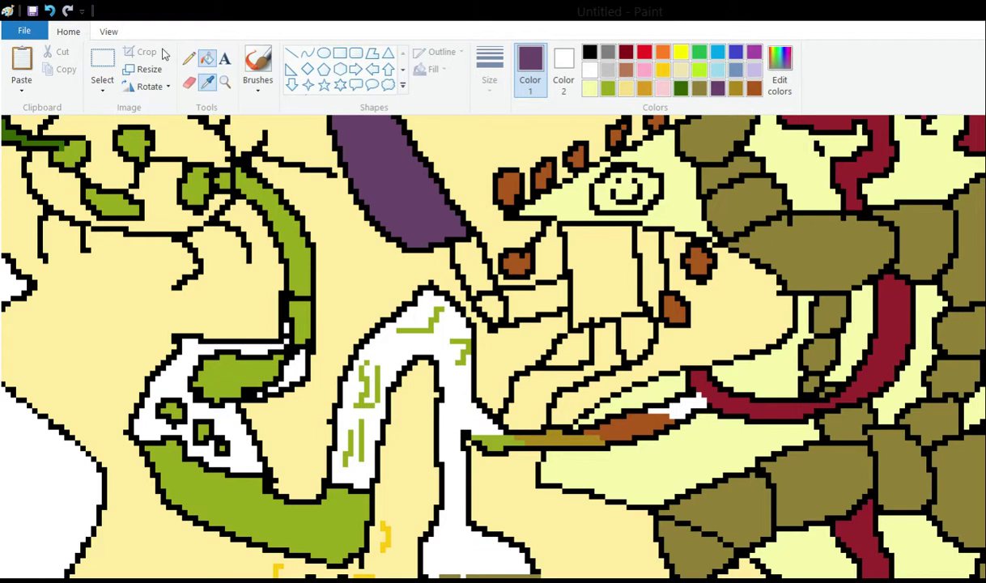
left_click(474, 265)
left_click(490, 303)
left_click(535, 296)
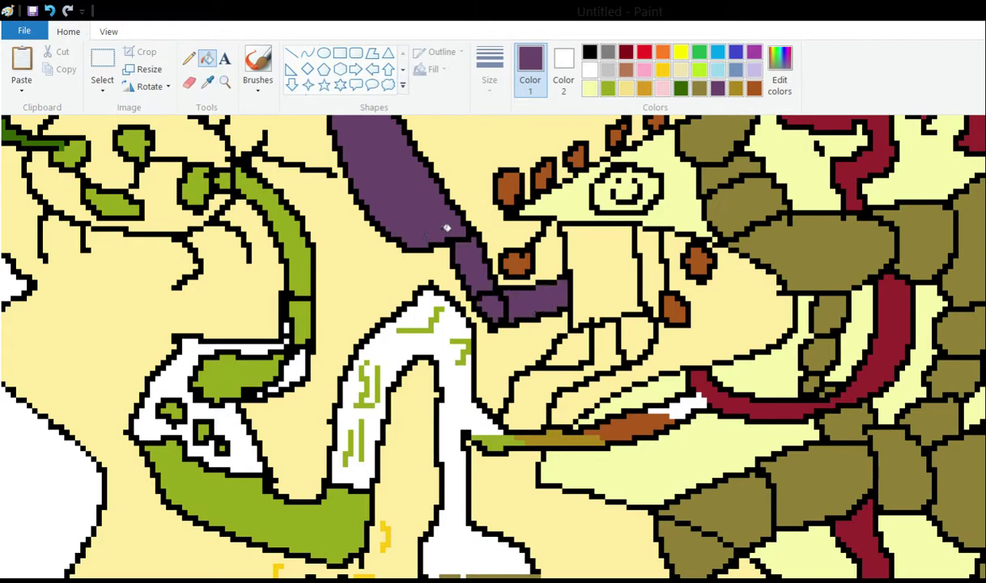
scroll(446, 228, "down", 3)
scroll(462, 206, "up", 6)
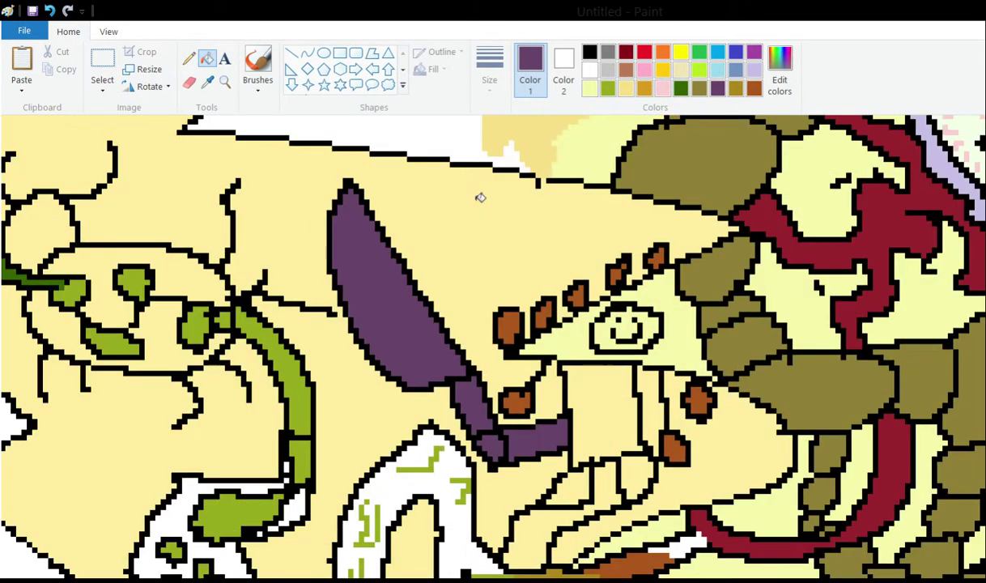
scroll(469, 186, "down", 3)
scroll(485, 219, "up", 3)
scroll(477, 242, "down", 3)
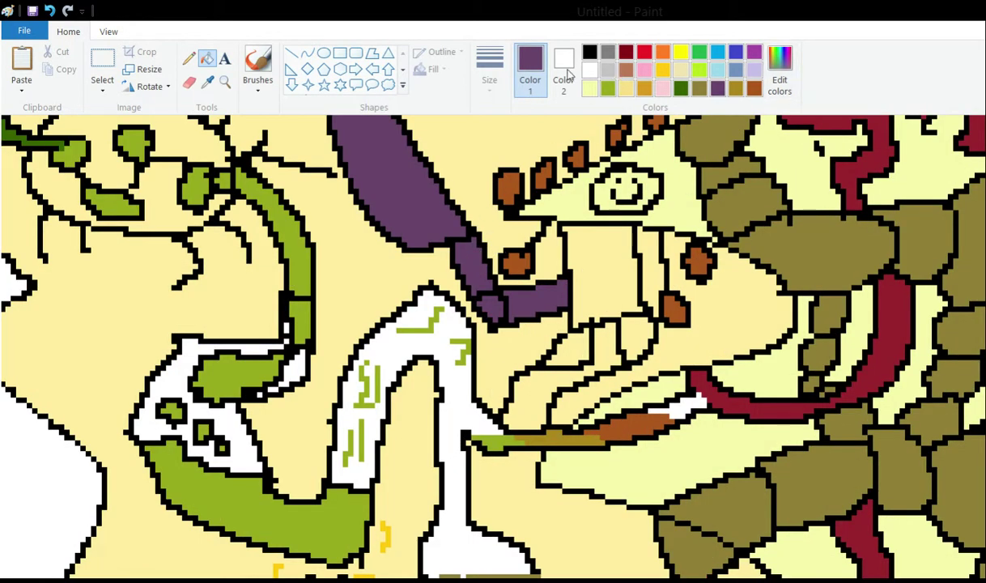
scroll(440, 205, "up", 3)
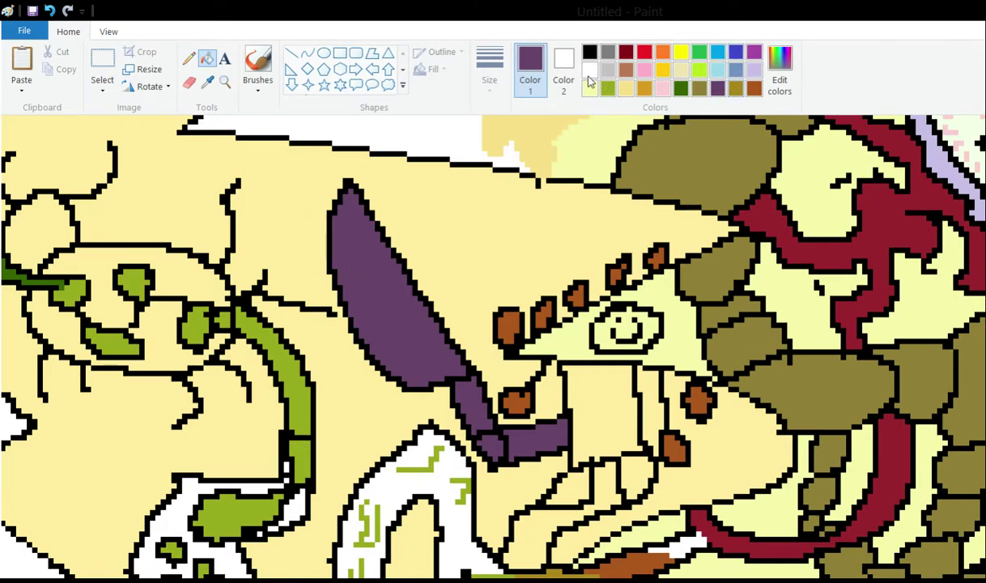
Mix a violet-blue fill colour starting from the palette's blue-grey swatch
left_click(734, 70)
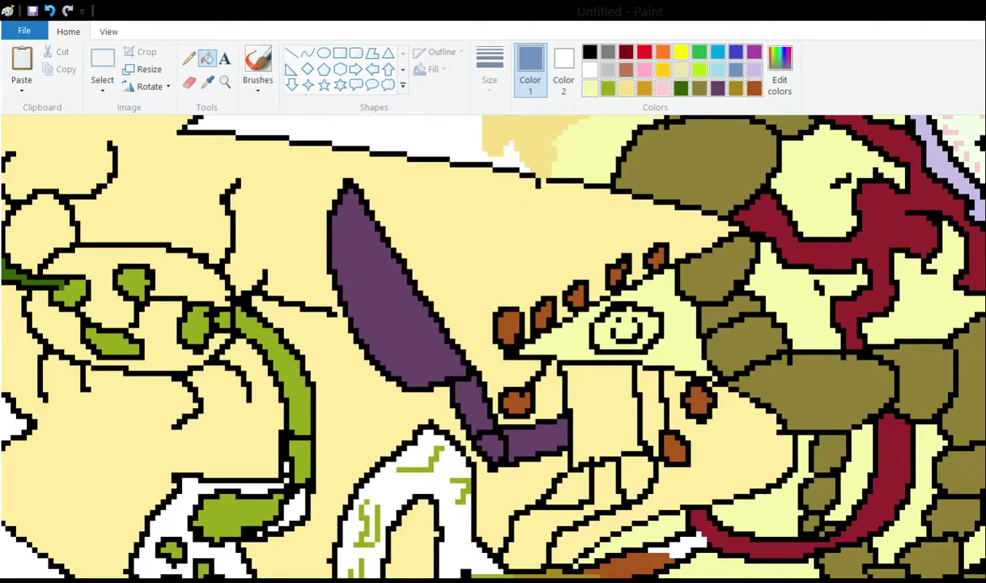
left_click(360, 247)
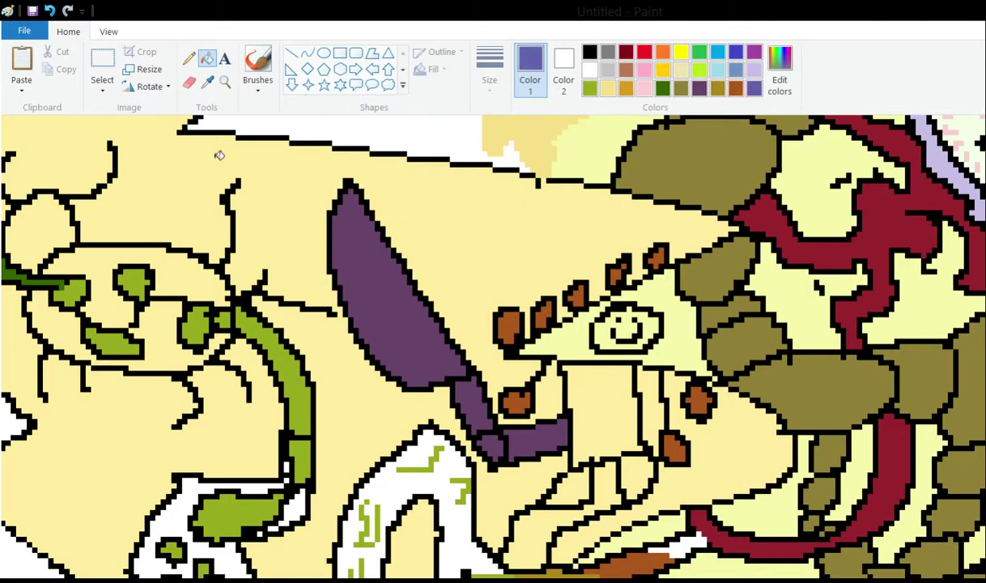
scroll(484, 278, "down", 3)
left_click(599, 267)
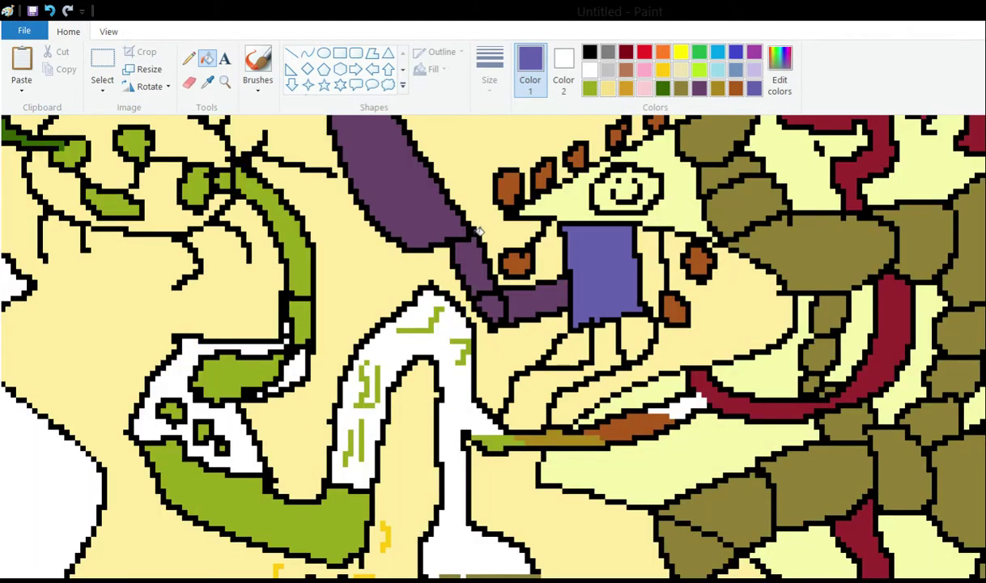
left_click(571, 340)
left_click(623, 332)
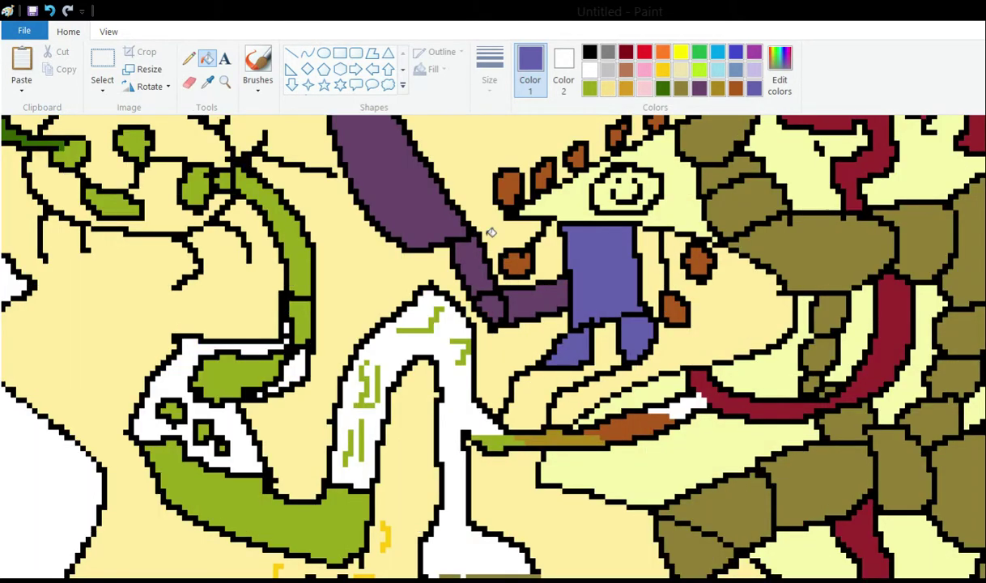
key("ctrl+z")
key("ctrl+z")
key("ctrl+z")
Fill the smiling figure's triangular head around the face, its torso and both upper legs with violet-blue
left_click(518, 208)
scroll(513, 205, "up", 3)
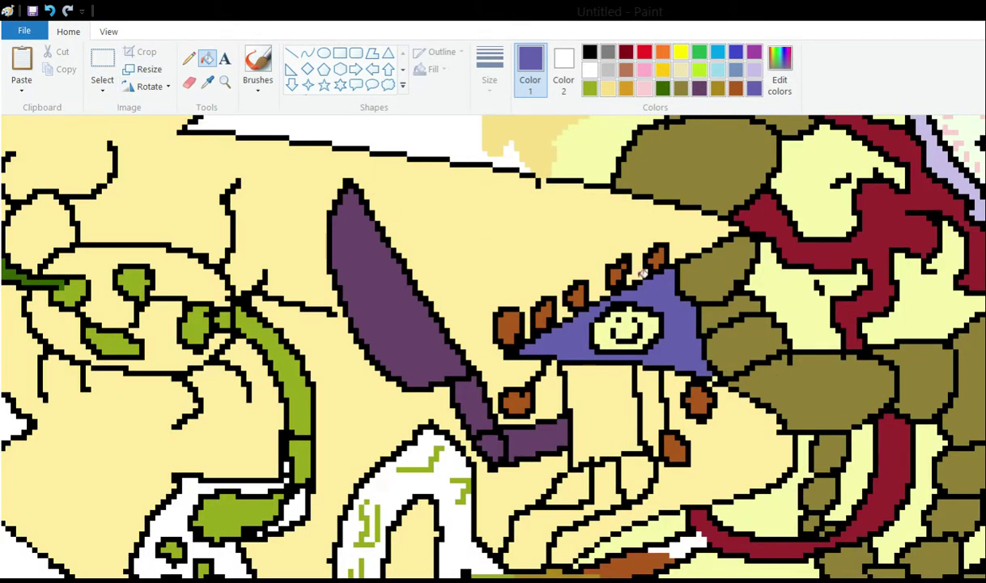
scroll(511, 215, "down", 3)
scroll(518, 186, "up", 3)
scroll(502, 202, "down", 3)
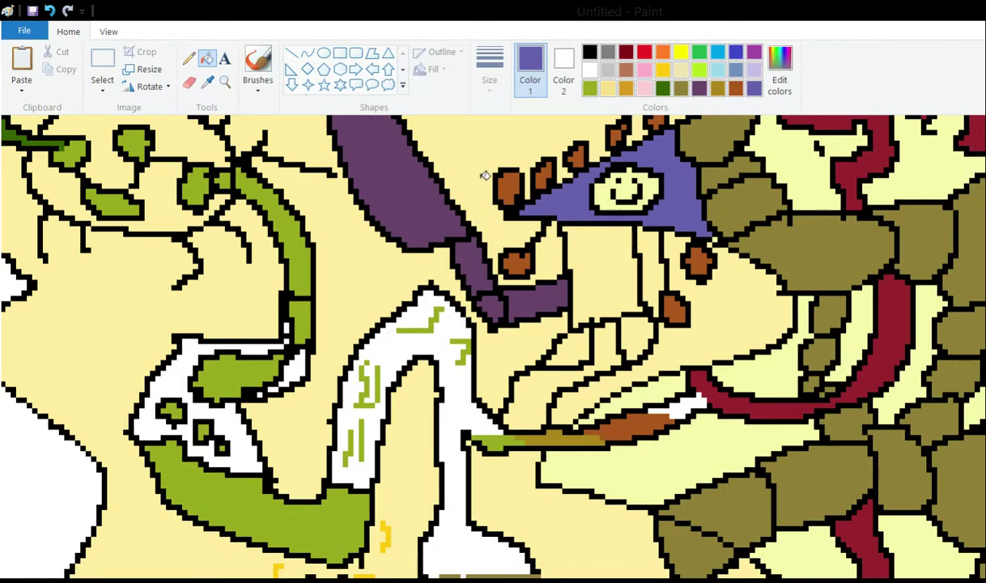
left_click(602, 261)
left_click(633, 336)
left_click(569, 348)
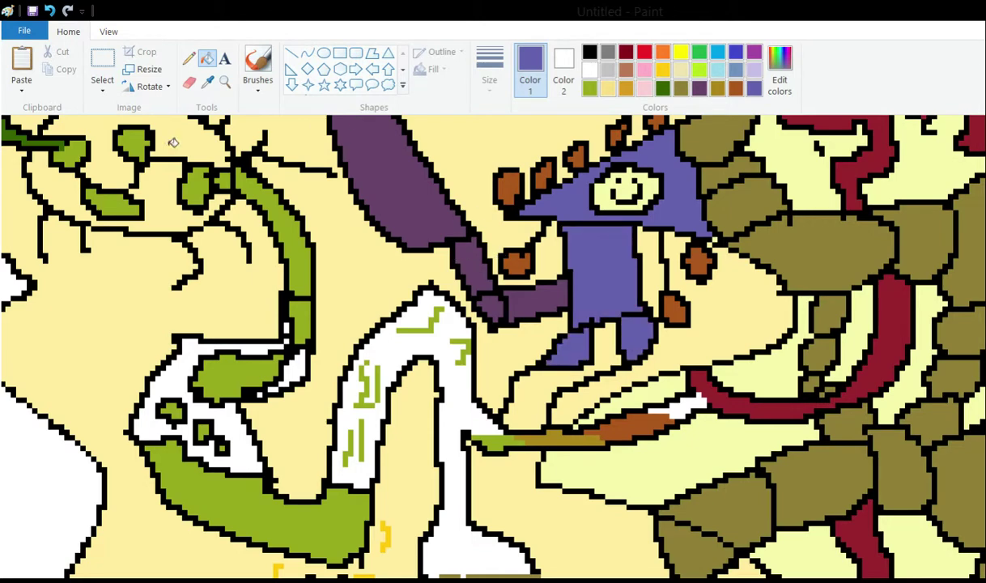
Pick up the creature's dark crimson and draw branching vein lines across the purple blade and along the figure's arm
scroll(172, 144, "up", 3)
left_click(188, 58)
left_click(643, 52)
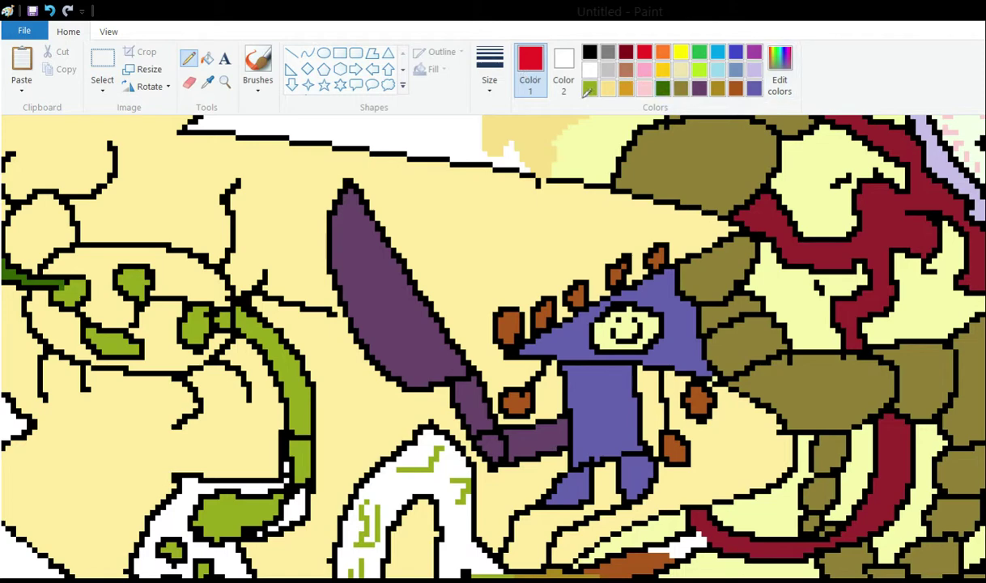
left_click(207, 82)
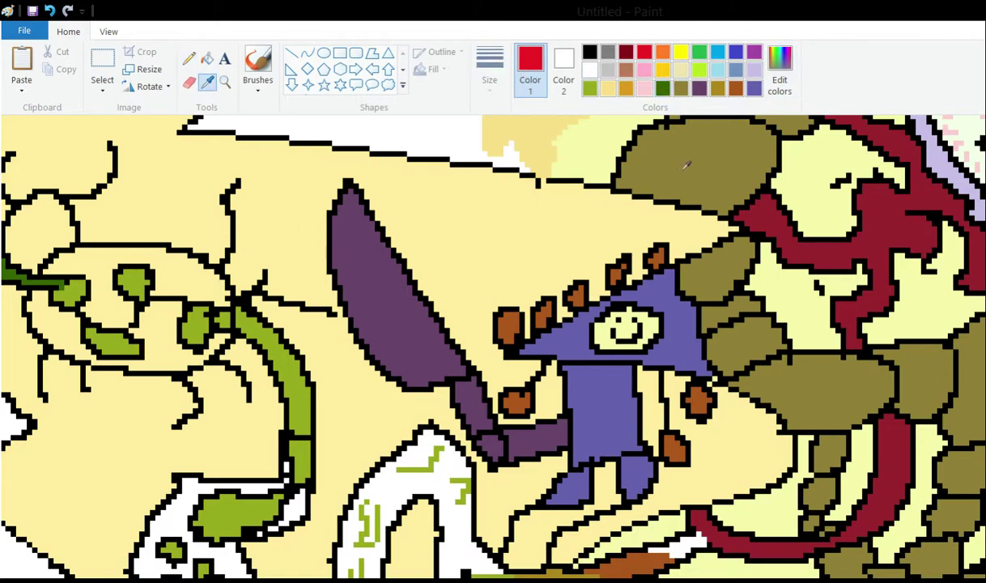
left_click(754, 212)
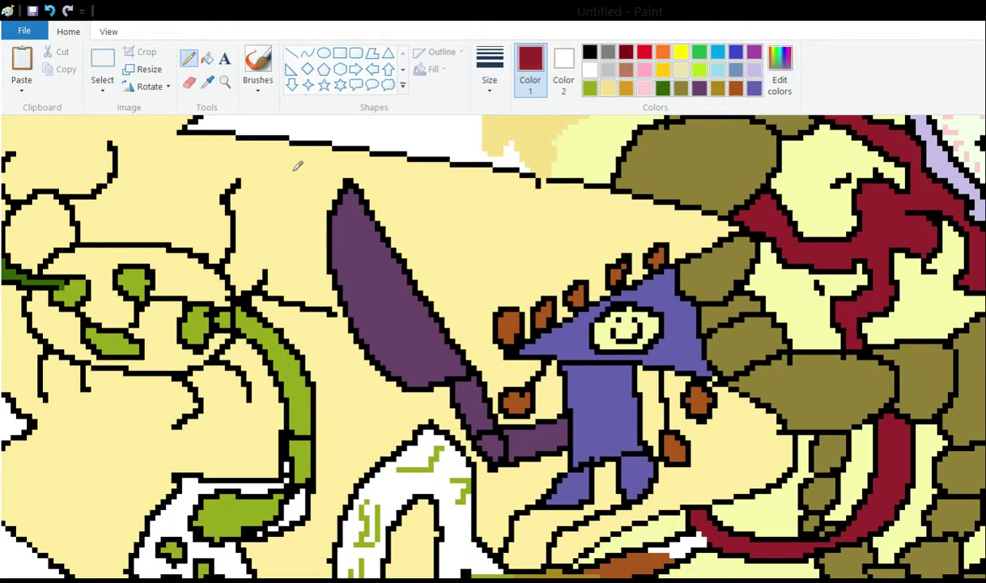
mouse_move(334, 240)
left_mouse_down()
mouse_move(389, 235)
mouse_move(359, 311)
mouse_move(428, 388)
left_mouse_up()
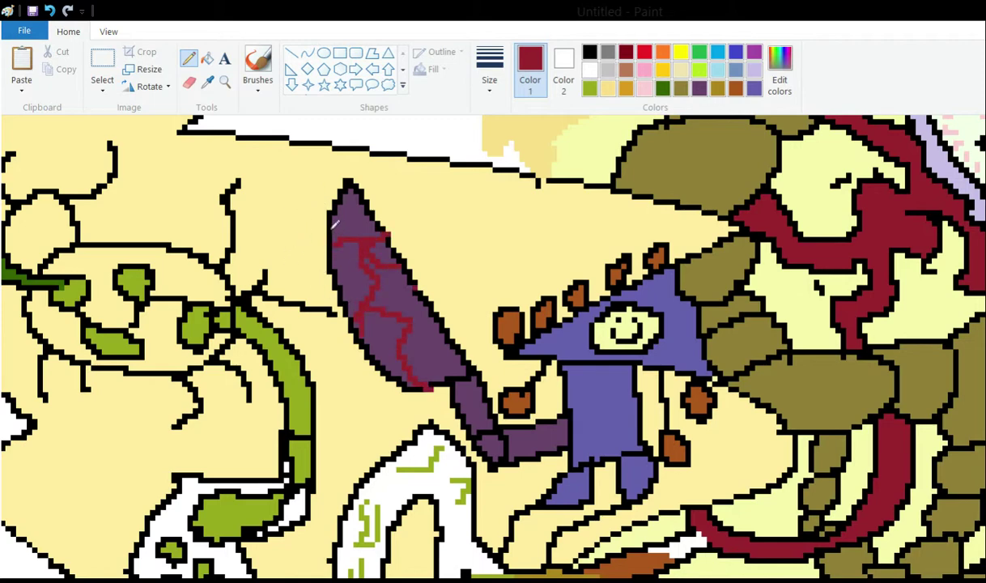
left_click_drag(372, 269, 424, 352)
mouse_move(364, 237)
left_mouse_down()
mouse_move(353, 209)
mouse_move(339, 207)
left_mouse_up()
left_click_drag(336, 276, 398, 298)
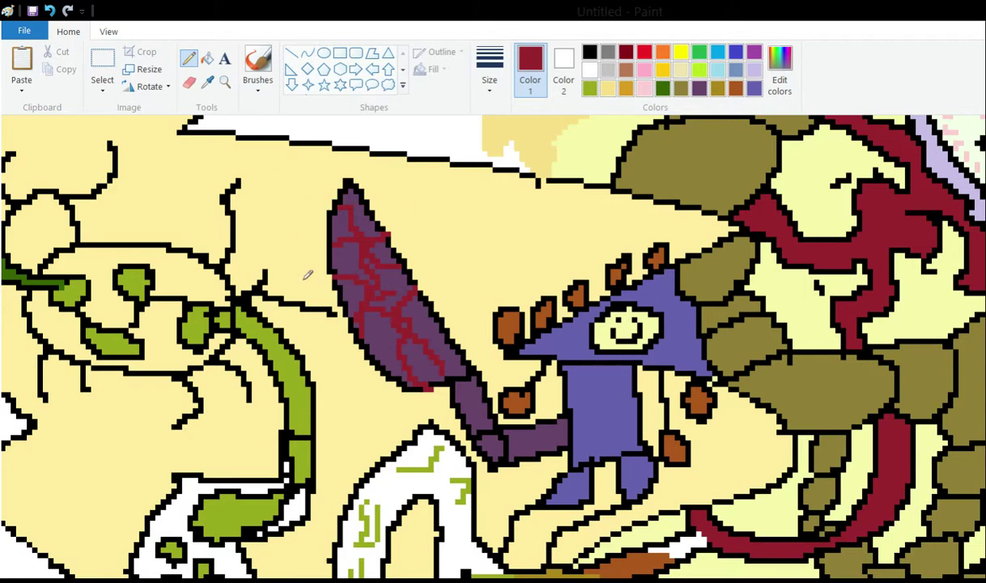
left_click_drag(361, 340, 404, 304)
scroll(356, 235, "down", 3)
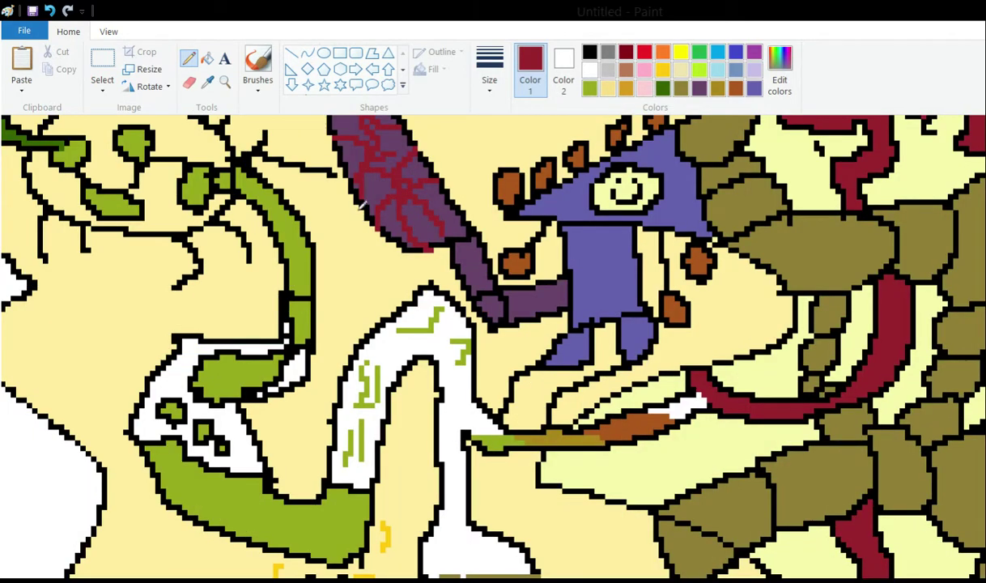
mouse_move(375, 191)
left_mouse_down()
mouse_move(364, 197)
mouse_move(380, 231)
mouse_move(426, 232)
left_mouse_up()
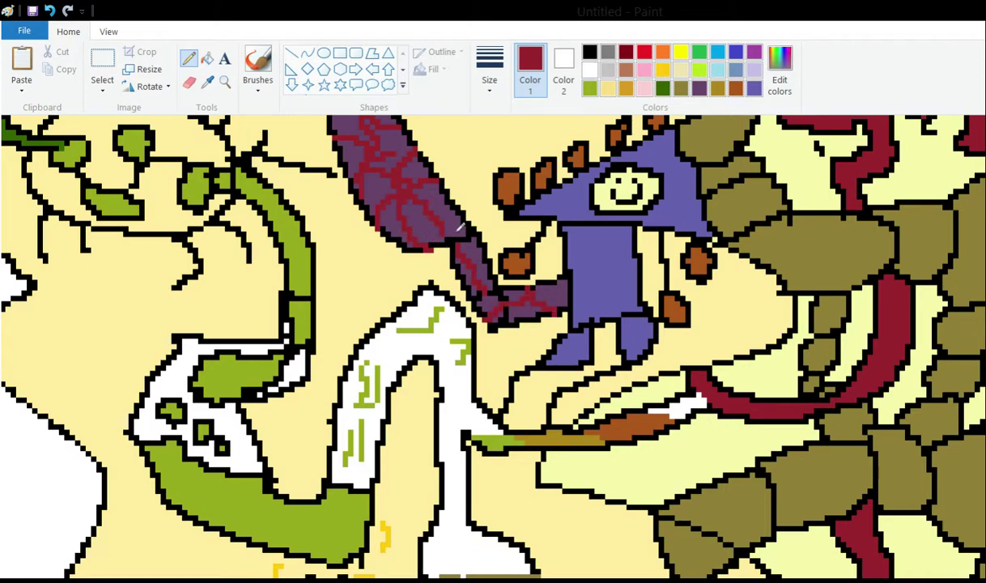
scroll(459, 227, "up", 3)
scroll(368, 237, "up", 3)
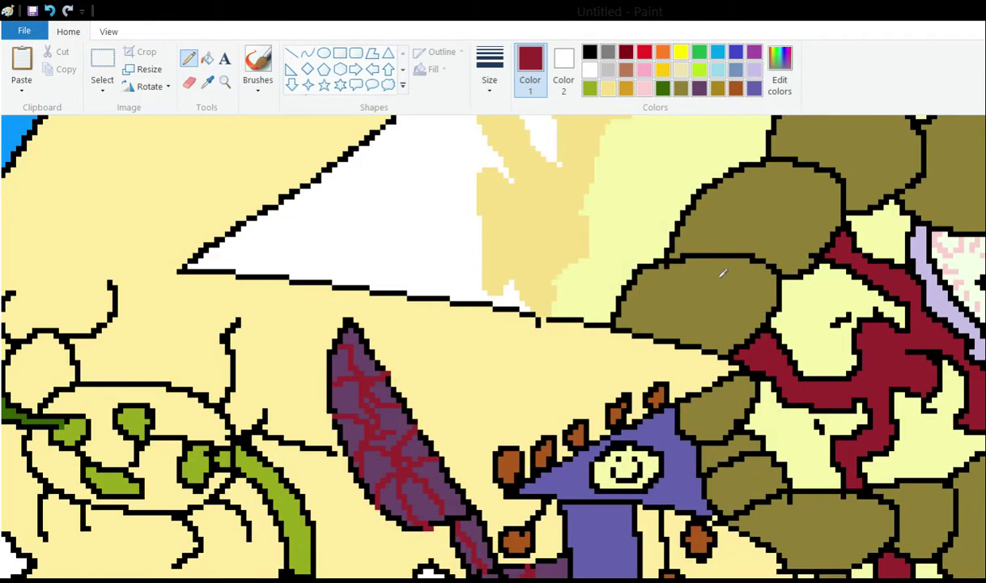
scroll(473, 299, "down", 3)
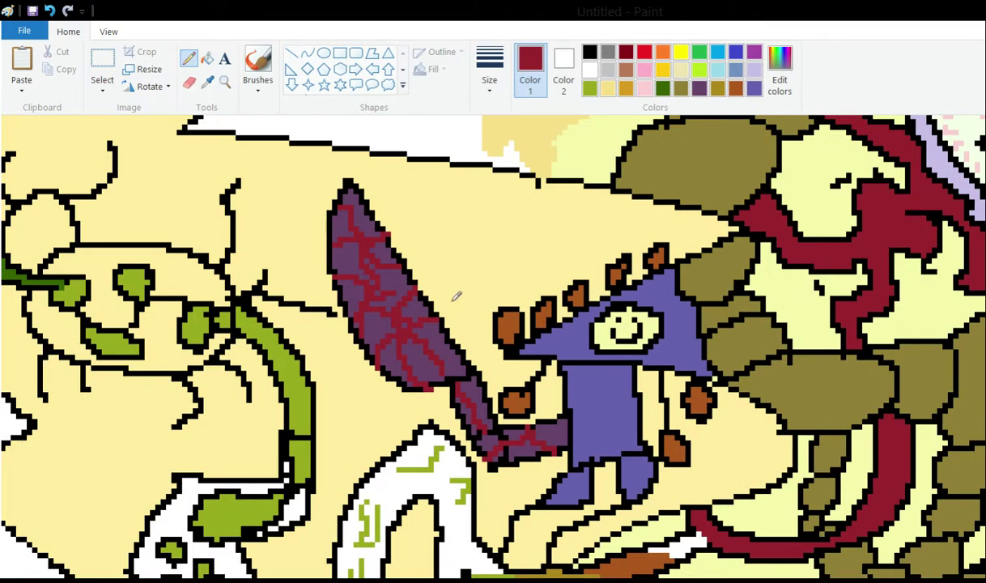
scroll(447, 300, "down", 3)
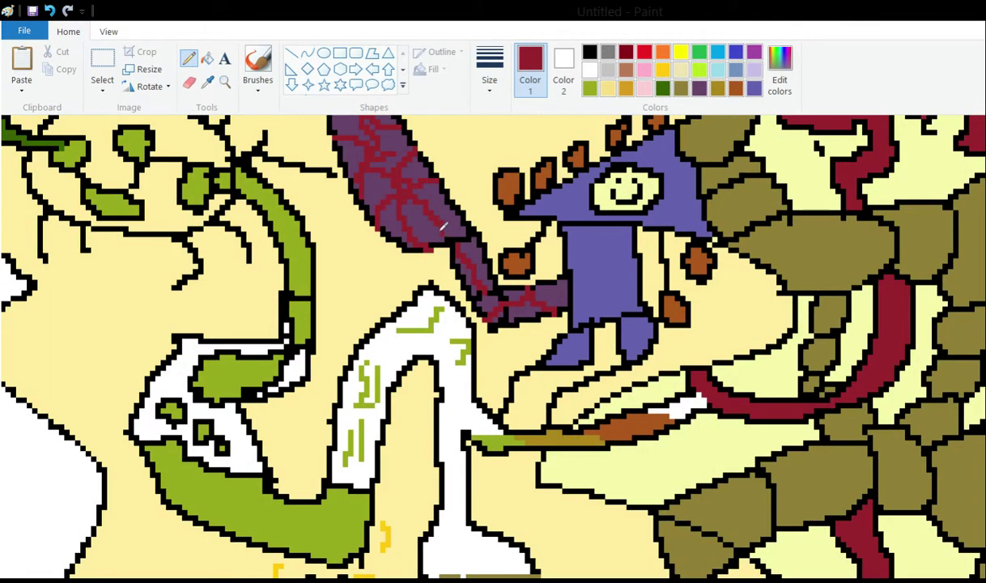
scroll(475, 242, "up", 3)
scroll(479, 212, "down", 3)
scroll(433, 209, "down", 1)
scroll(438, 222, "up", 1)
Pick up the blade's dark purple and fill the figure's lower leg area between and below the violet-blue upper legs
left_click(208, 82)
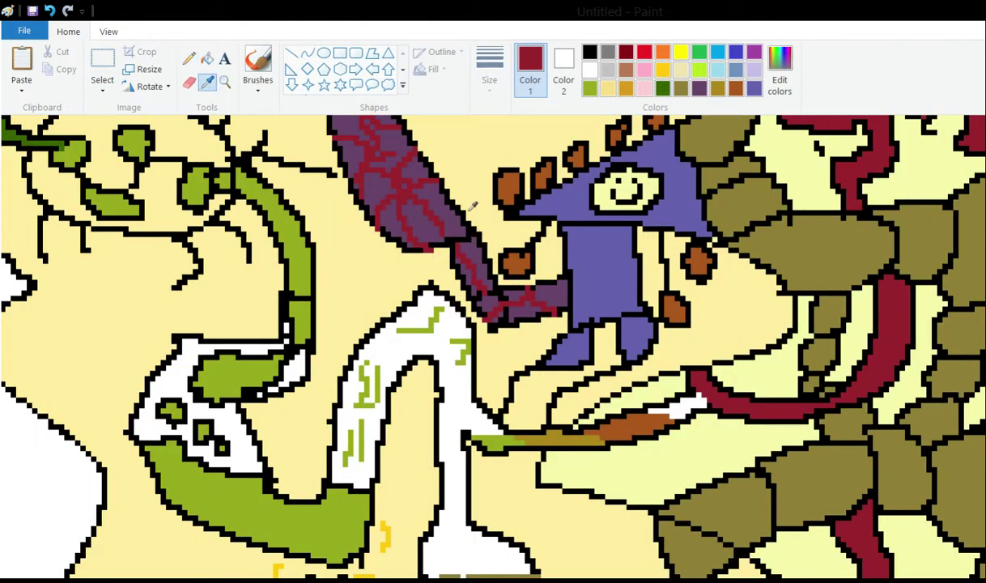
left_click(443, 229)
left_click(207, 59)
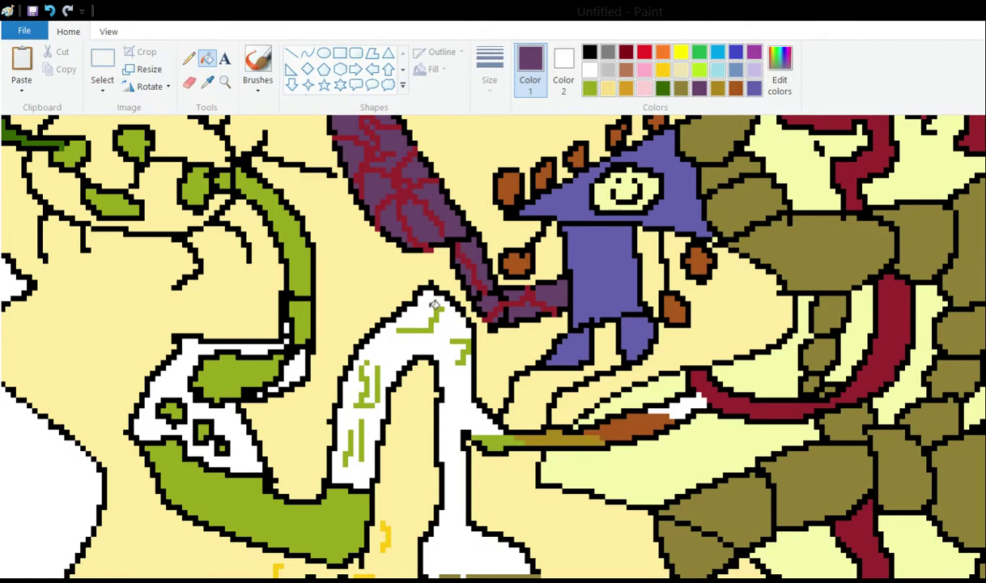
left_click(534, 368)
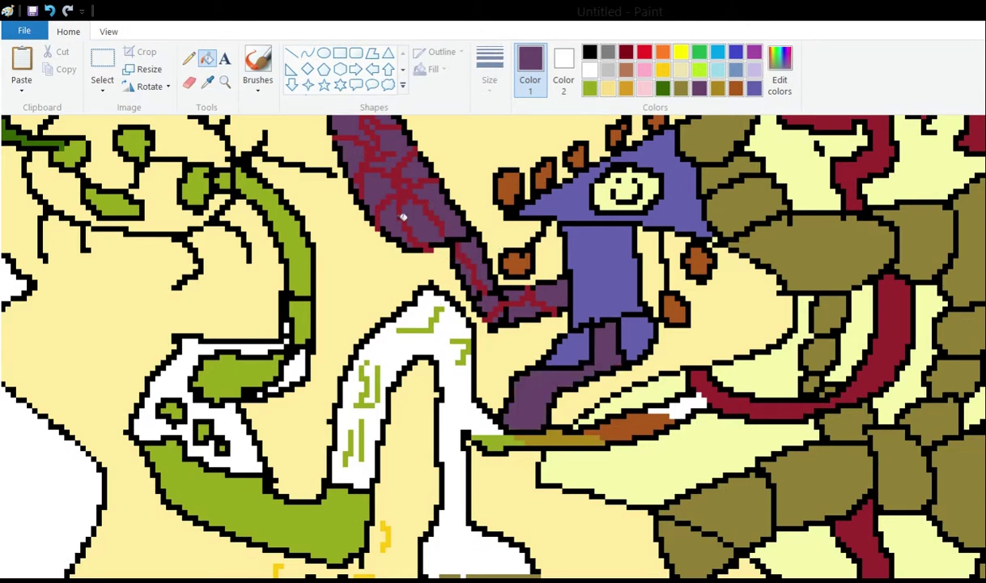
Draw black outlines for a short shoot beside the figure's foot and a longer shoot from the branch up to the nearest hanging oval
left_click(189, 58)
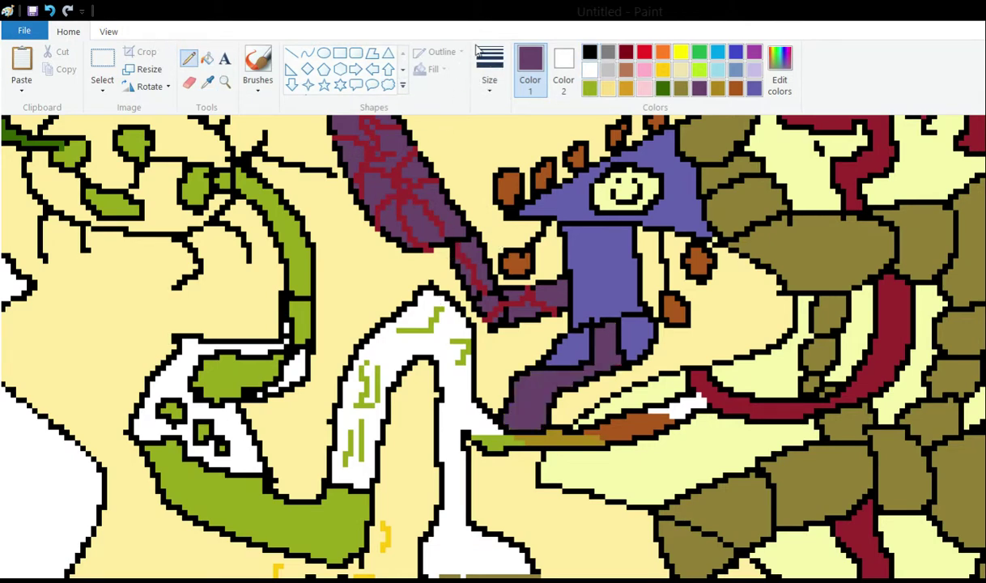
left_click(589, 52)
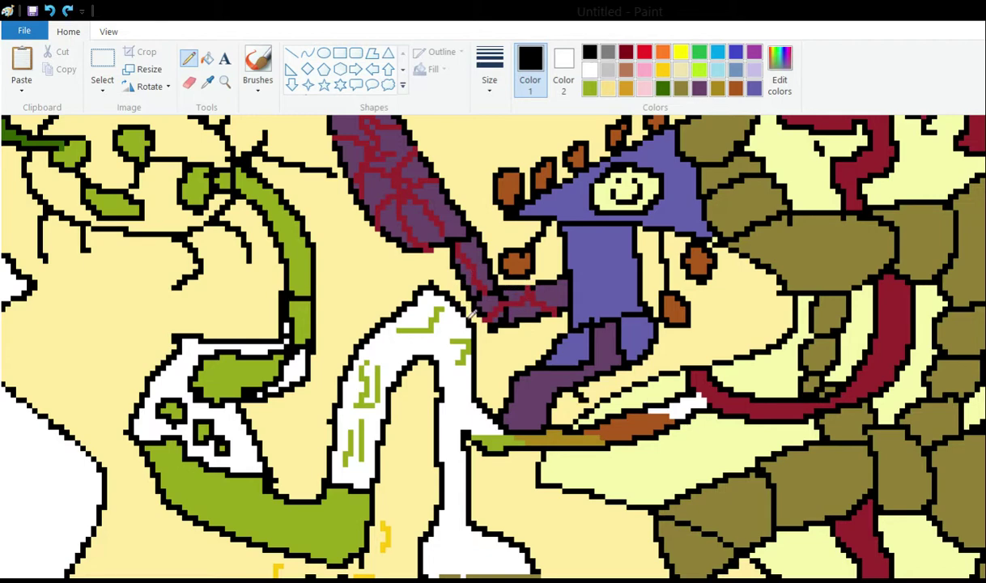
left_click_drag(571, 390, 605, 404)
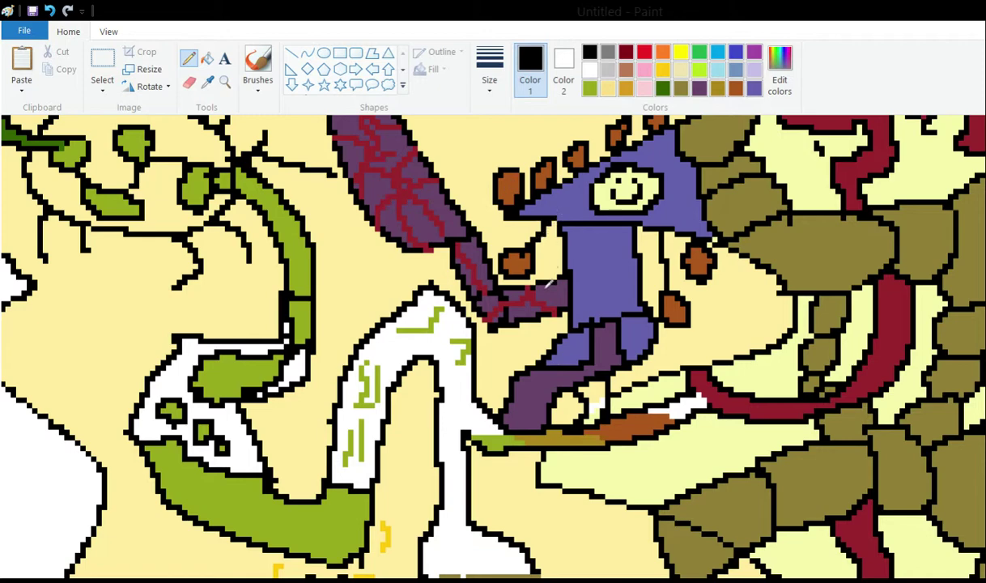
left_click_drag(510, 322, 532, 257)
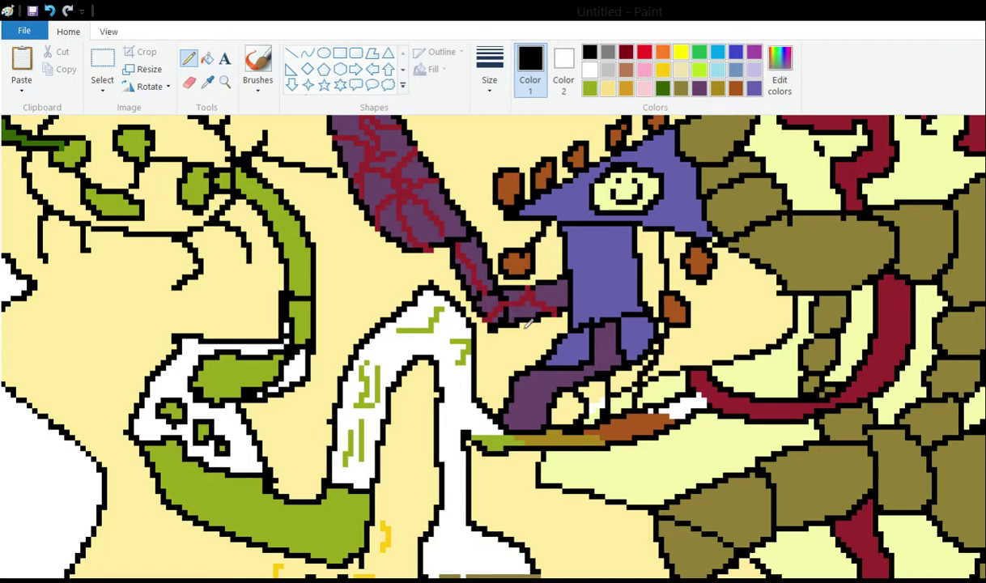
left_click_drag(529, 322, 550, 258)
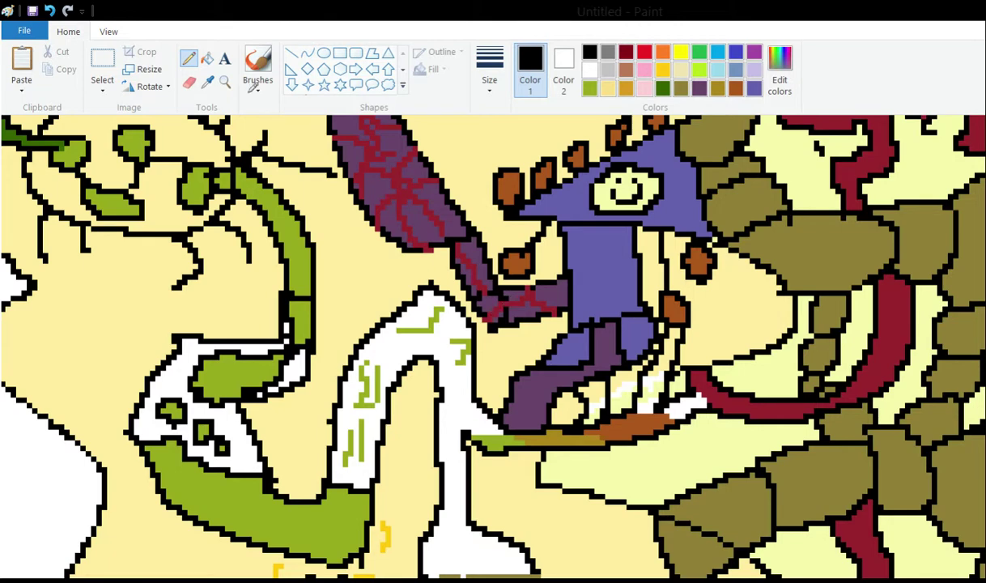
Fill the white gaps around the new shoots with the pale yellow background and the short shoot with the branch's ochre
left_click(207, 80)
left_click(484, 279)
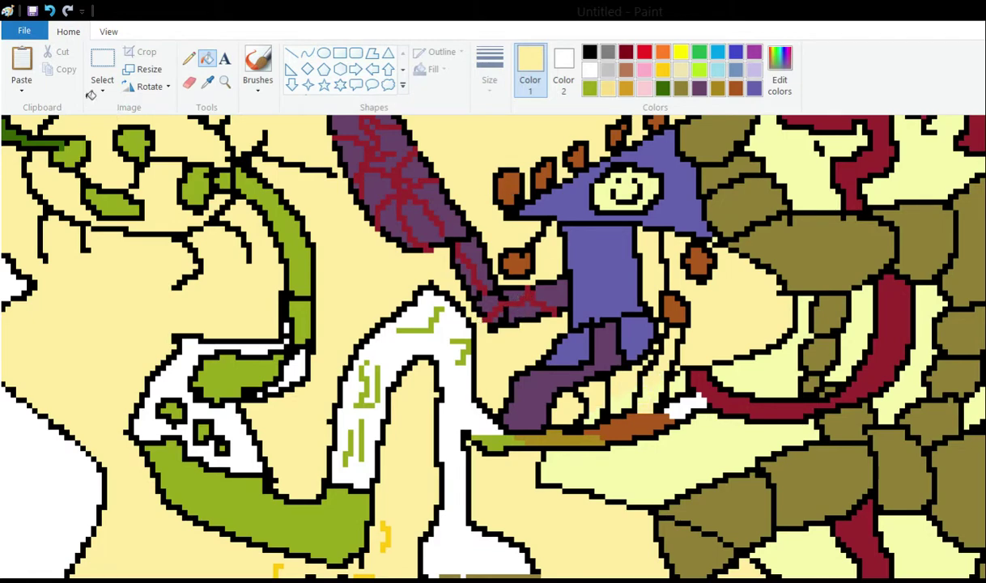
left_click(207, 82)
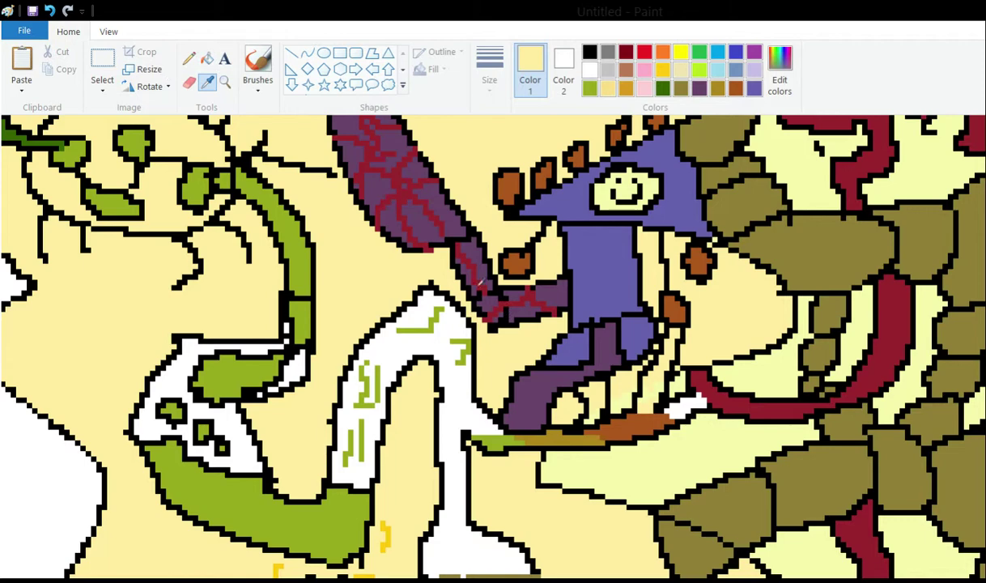
left_click(447, 340)
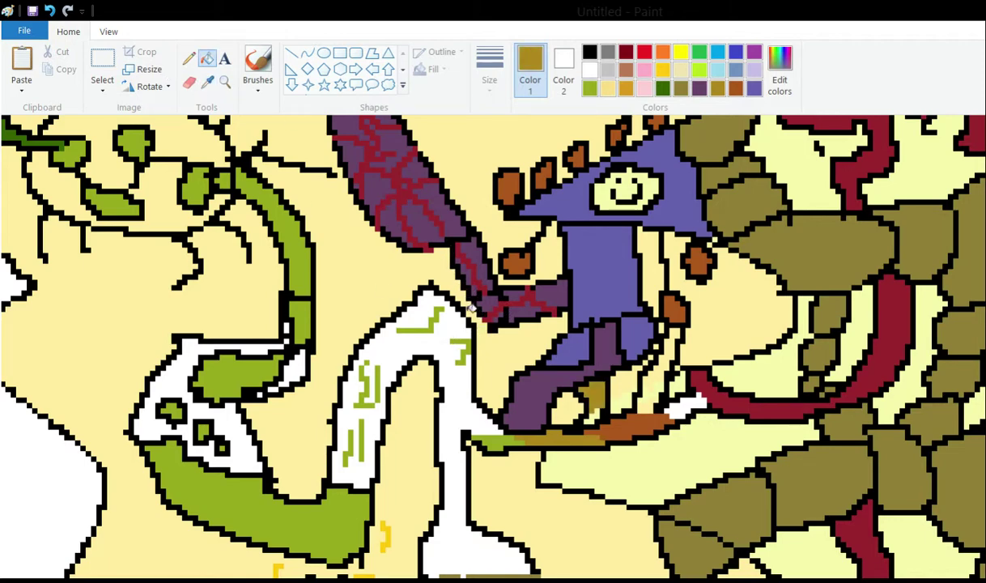
Pick up rust brown from the branch and fill the longer shoot with it, merging it into the branch and hanging oval
left_click(207, 82)
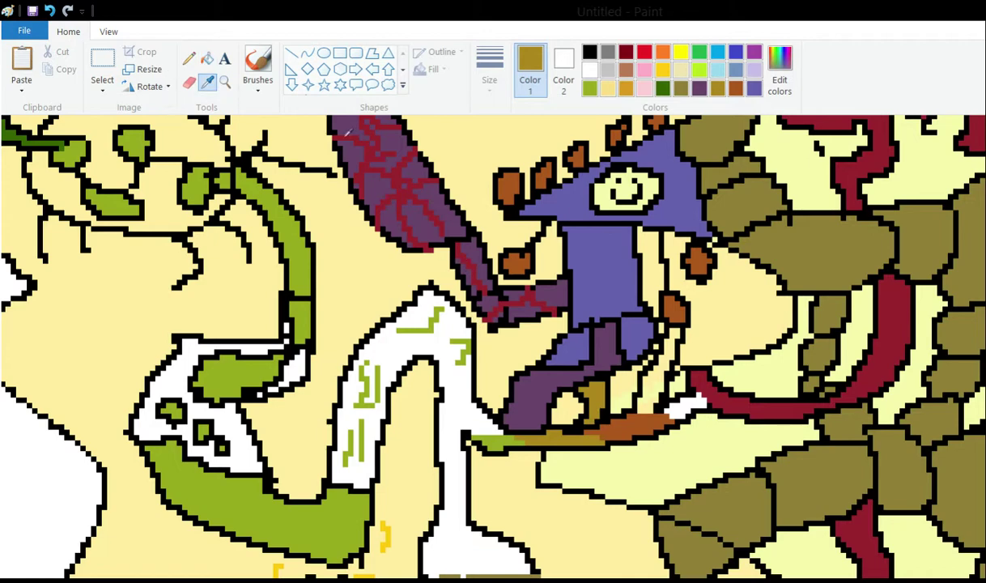
left_click(515, 341)
left_click(524, 312)
left_click(529, 290)
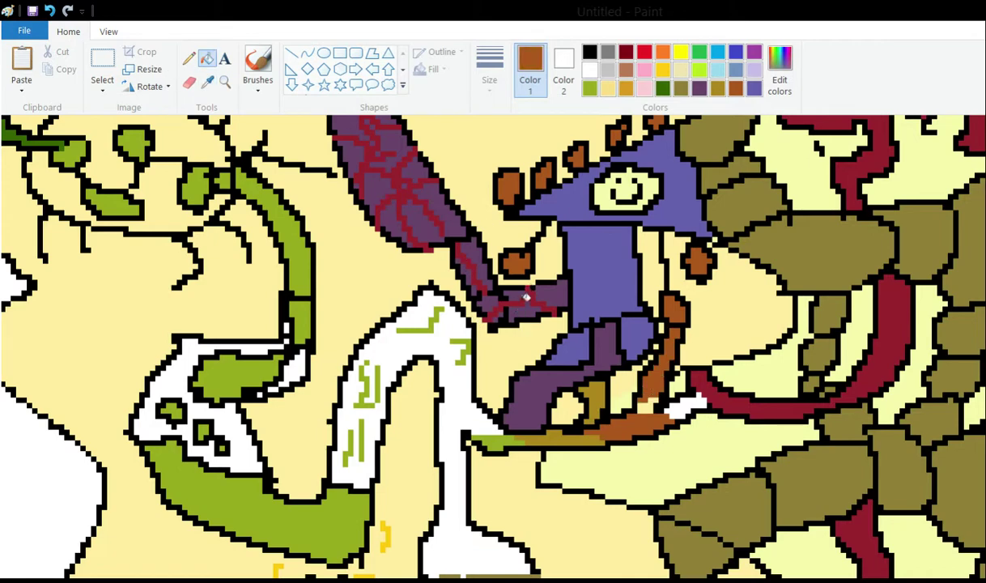
left_click(523, 319)
Outline the longer shoot's extension up to the next hanging oval in black and colour the connecting piece rust brown
left_click(189, 59)
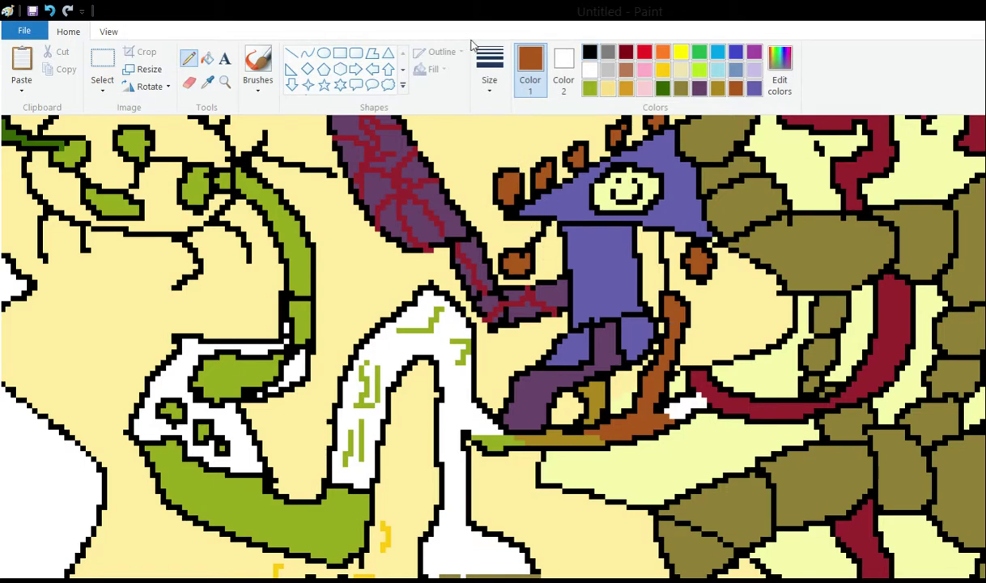
left_click(589, 52)
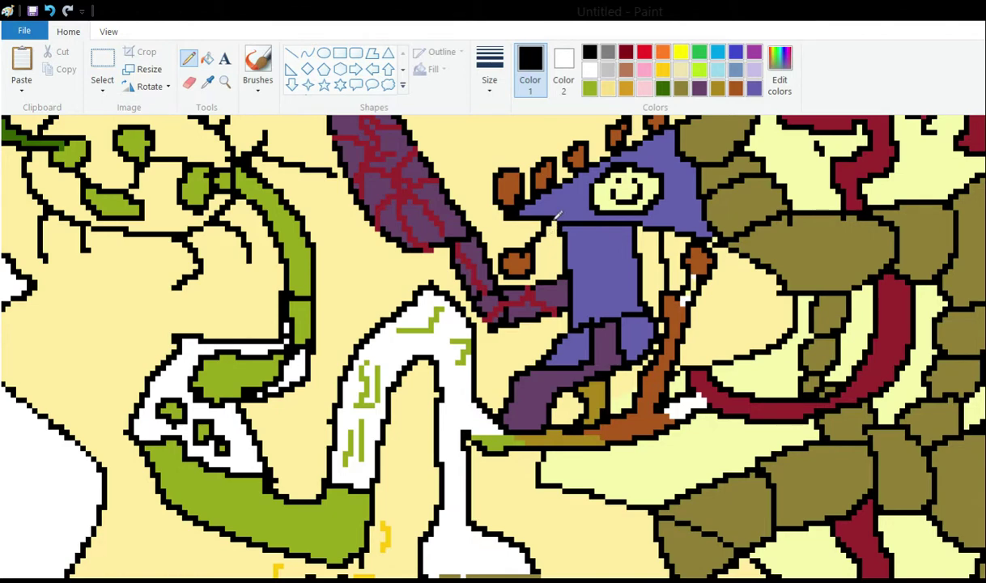
left_click(207, 81)
left_click(514, 194)
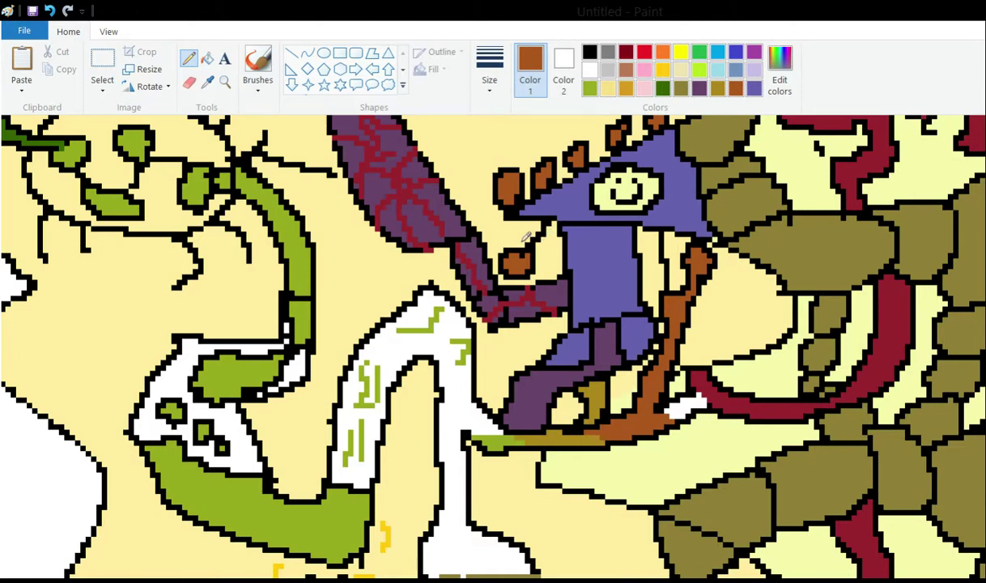
scroll(526, 237, "up", 3)
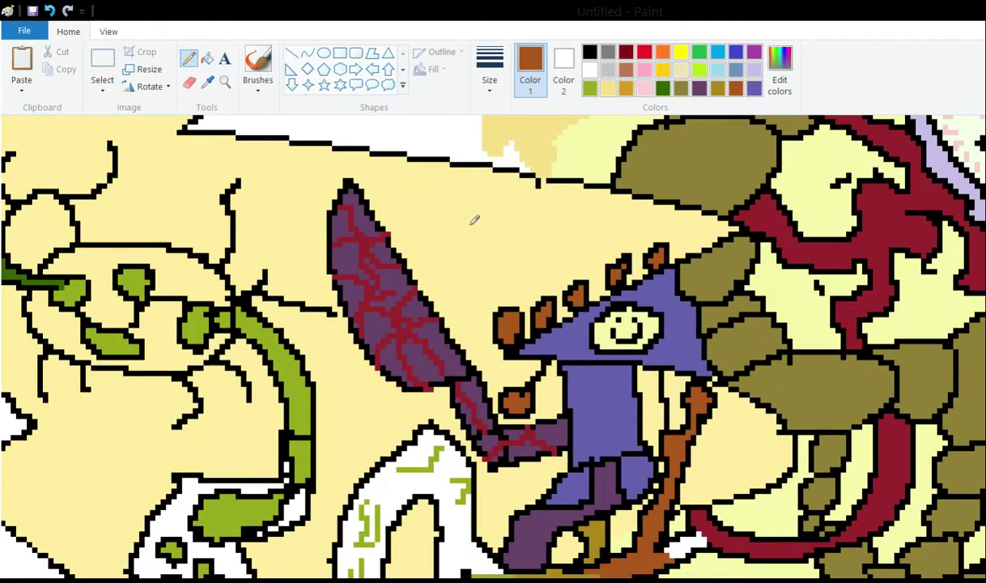
scroll(417, 269, "down", 3)
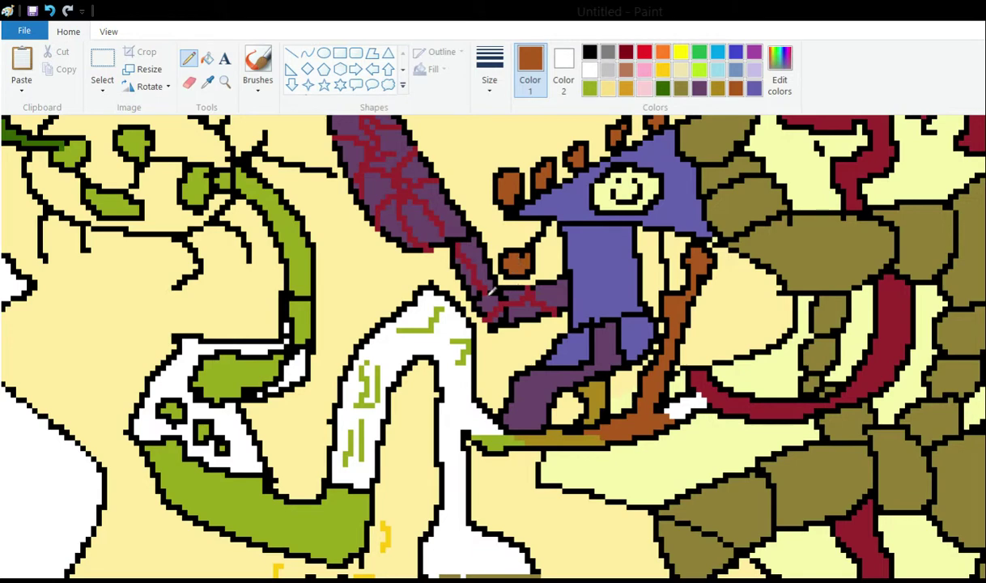
scroll(473, 249, "up", 3)
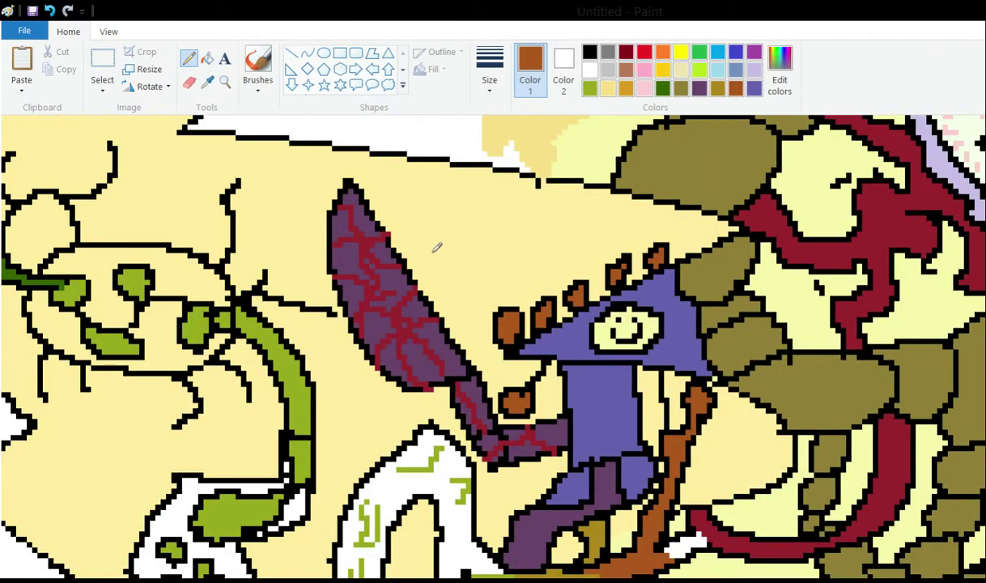
left_click_drag(277, 559, 179, 519)
scroll(340, 299, "up", 3)
scroll(333, 277, "down", 9)
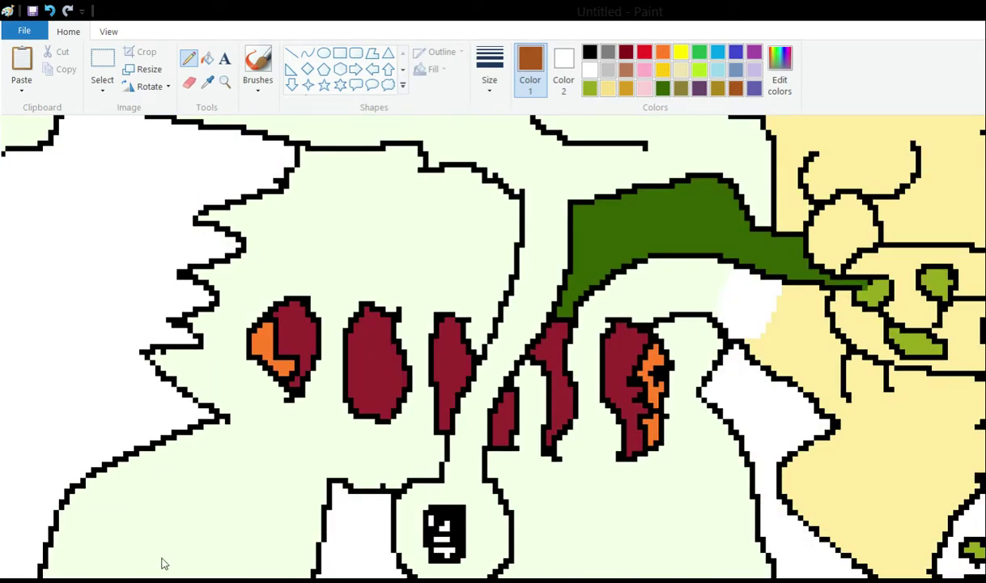
left_click_drag(162, 563, 267, 548)
scroll(446, 290, "down", 3)
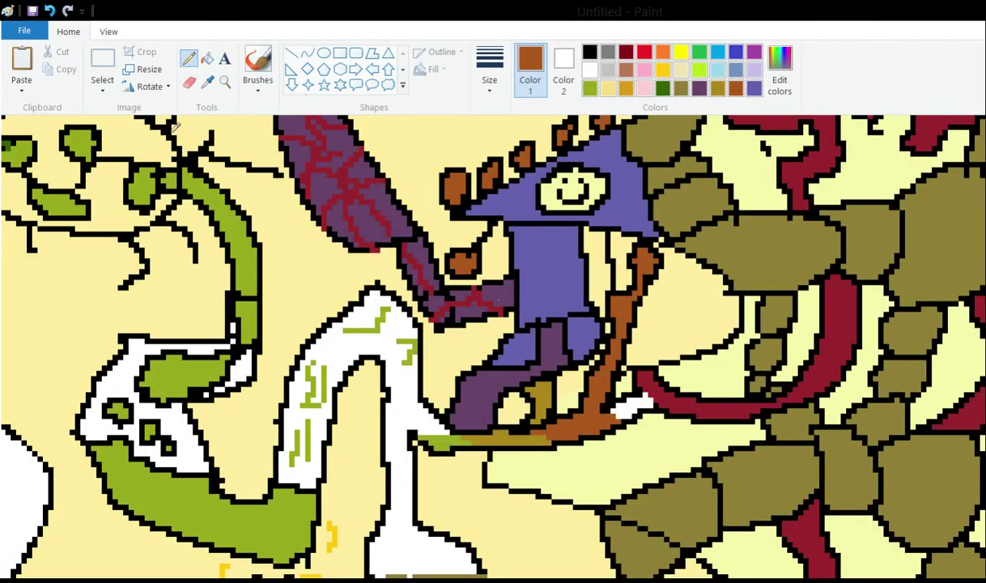
Sample the crimson and rust brown, mix a reddish brown between them, and fill the white gap joining the branch to the crimson stripe
left_click(206, 81)
left_click(629, 283)
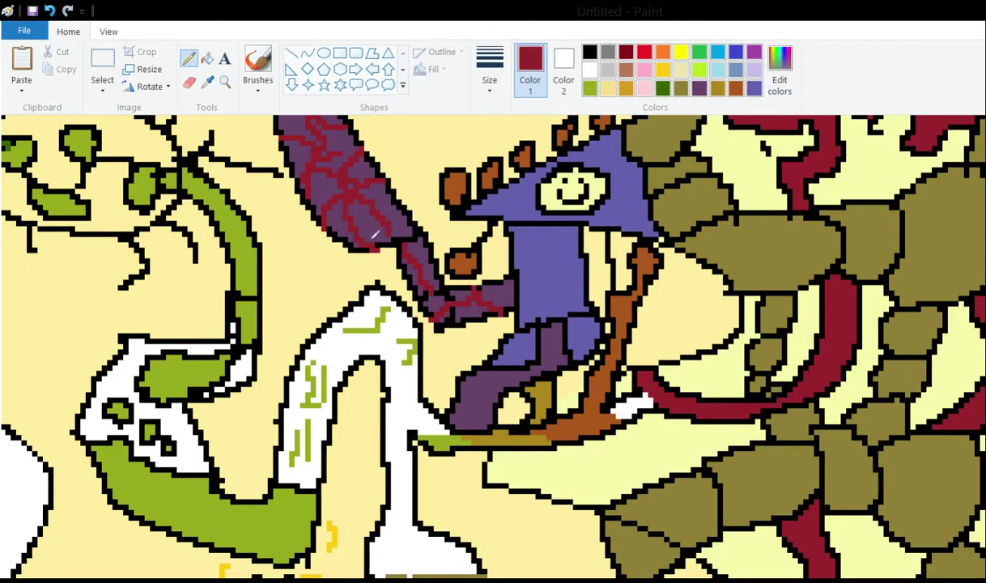
left_click(207, 83)
left_click(462, 264)
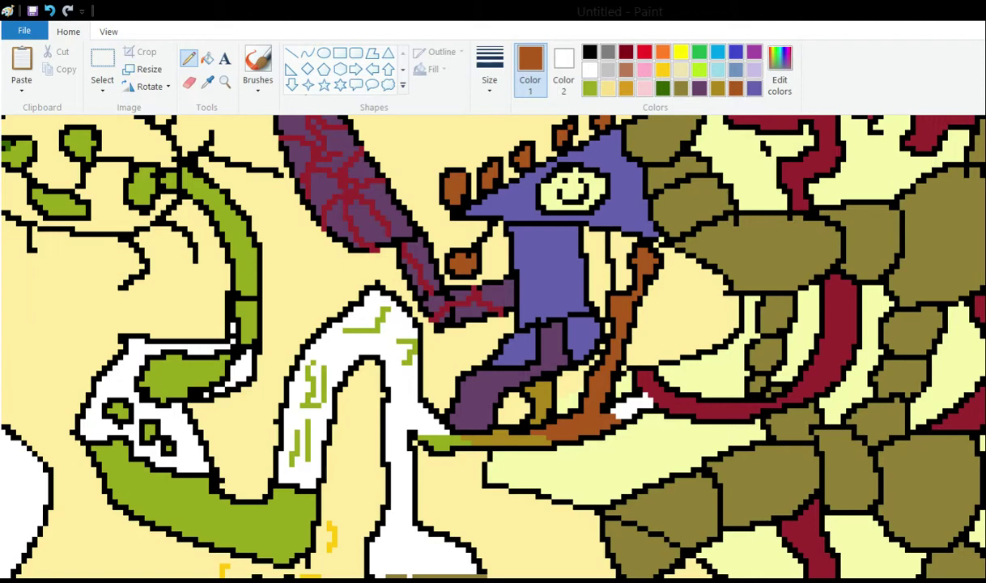
left_click(304, 250)
left_click(207, 58)
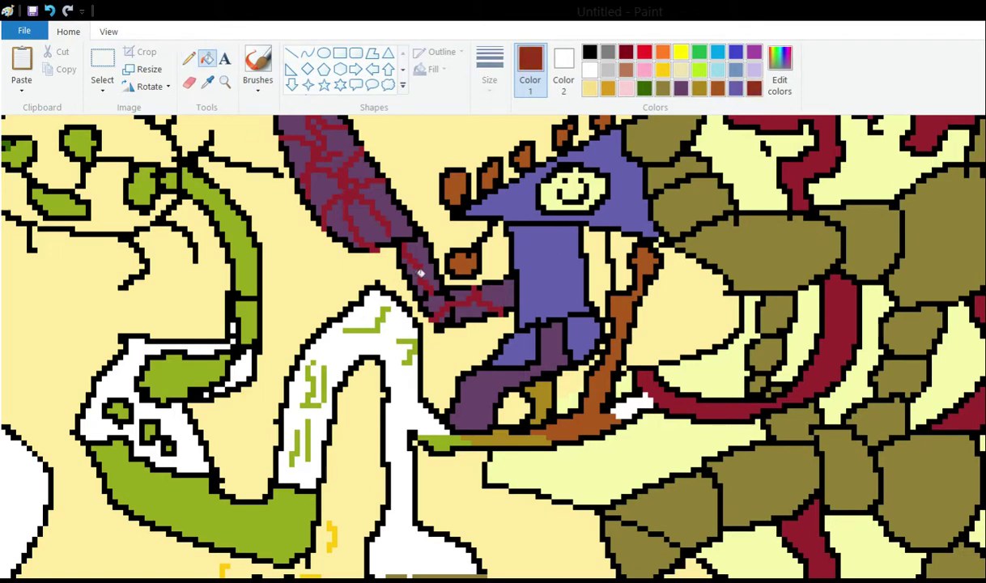
left_click(633, 402)
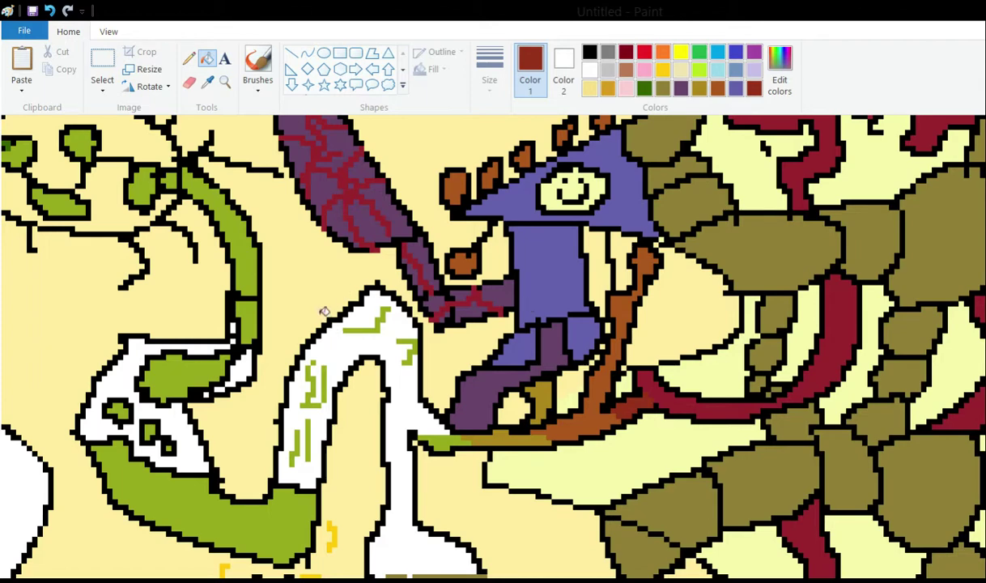
Draw black outlines for a long curved band above the figure, from the crimson vein to the edge of the purple blade
scroll(310, 310, "up", 3)
scroll(308, 310, "down", 3)
scroll(424, 312, "up", 3)
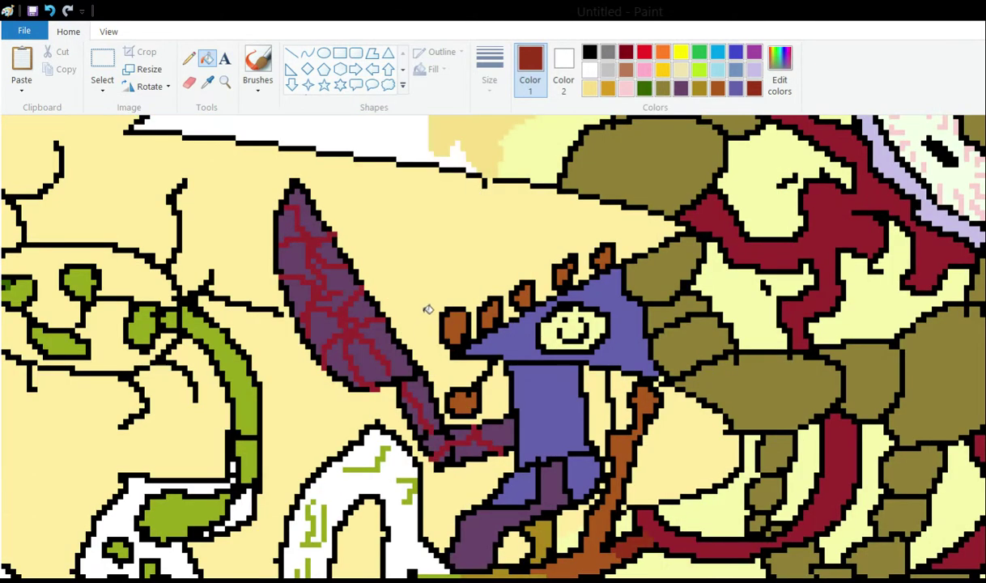
scroll(441, 336, "down", 3)
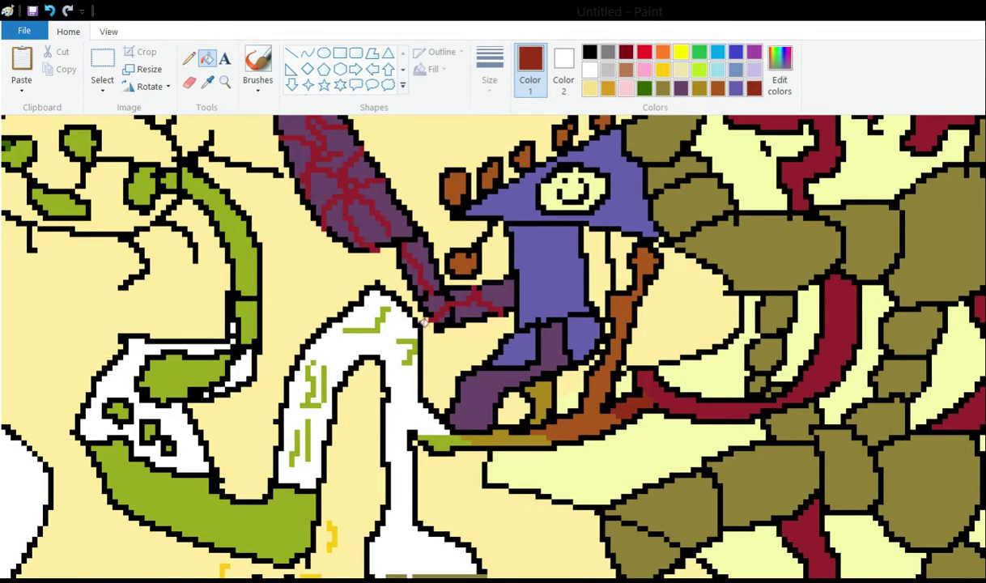
scroll(411, 276, "up", 3)
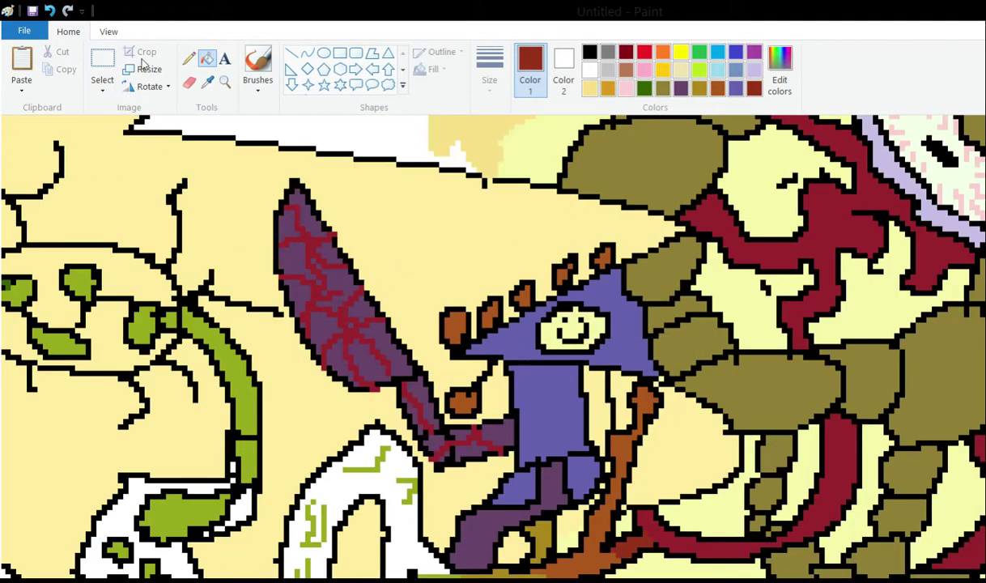
left_click(188, 59)
left_click(589, 52)
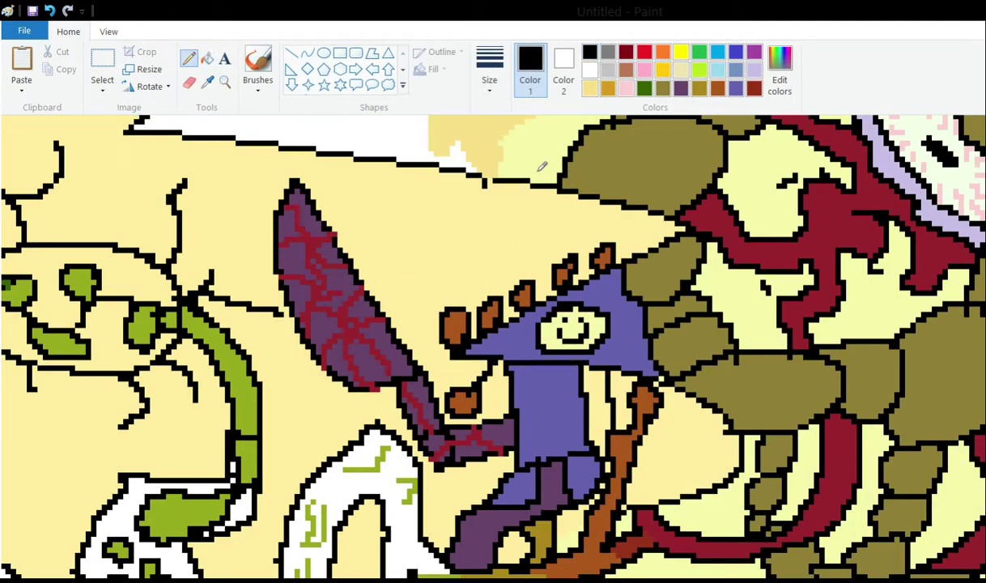
mouse_move(672, 215)
left_mouse_down()
mouse_move(397, 209)
mouse_move(350, 244)
mouse_move(547, 217)
mouse_move(584, 228)
left_mouse_up()
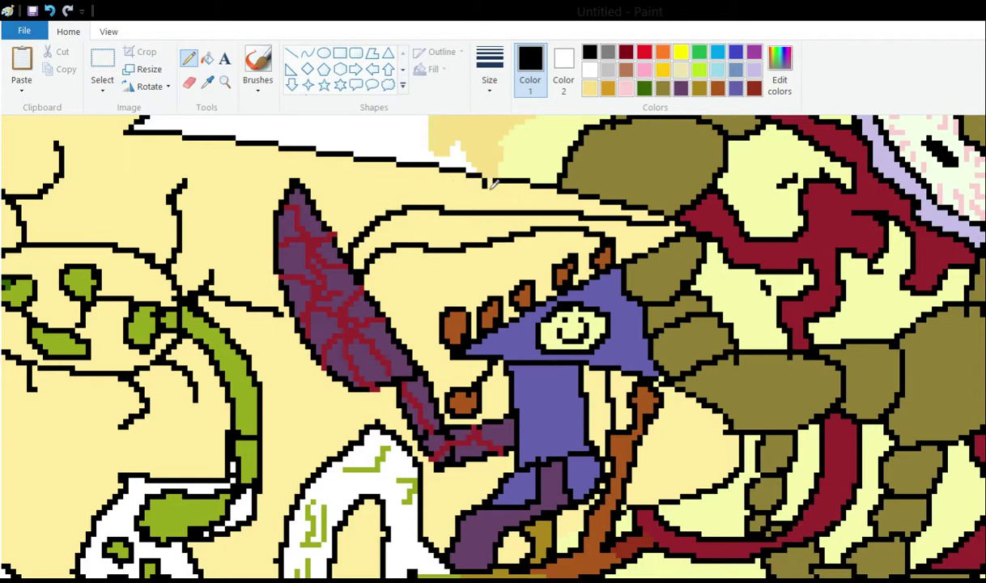
left_click_drag(493, 184, 527, 187)
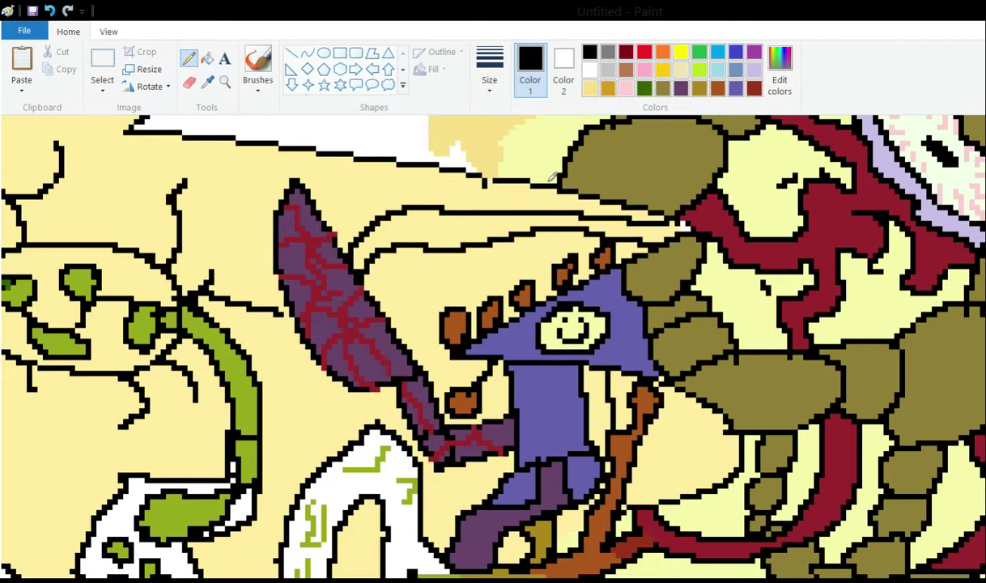
Pick up crimson from the vein, fill the new band with it, and colour the white gap where they join
left_click(207, 83)
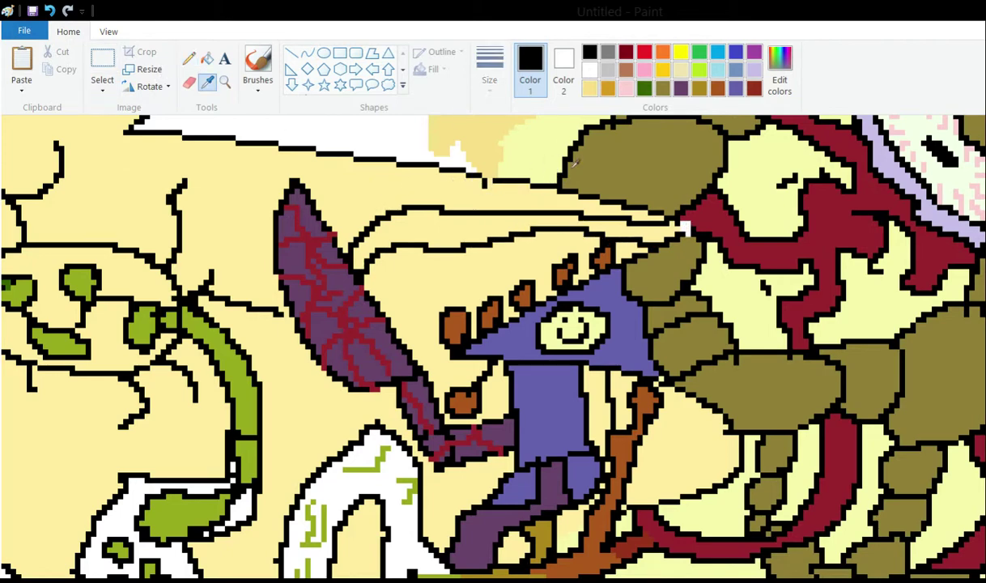
left_click(701, 209)
left_click(207, 58)
left_click(368, 231)
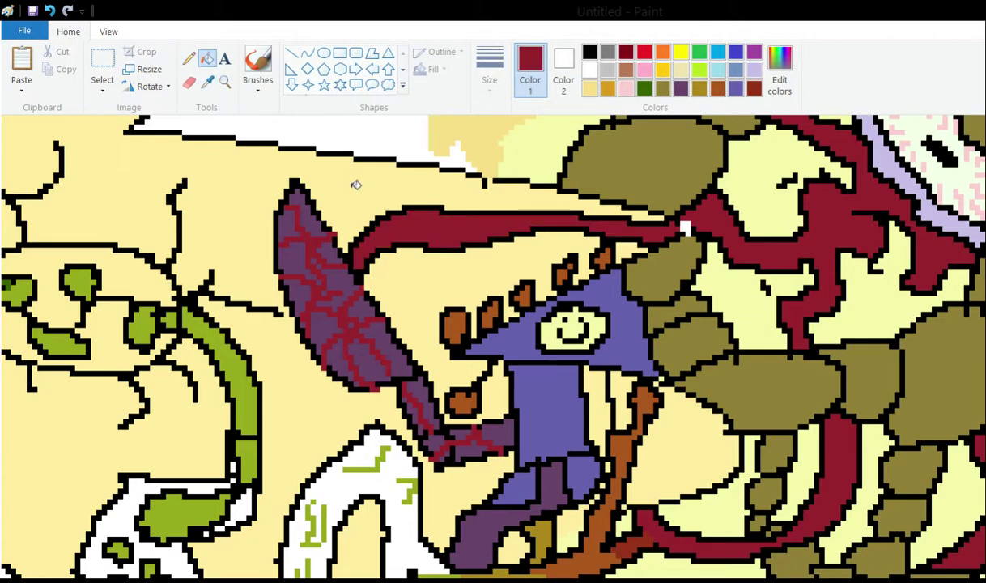
left_click(188, 58)
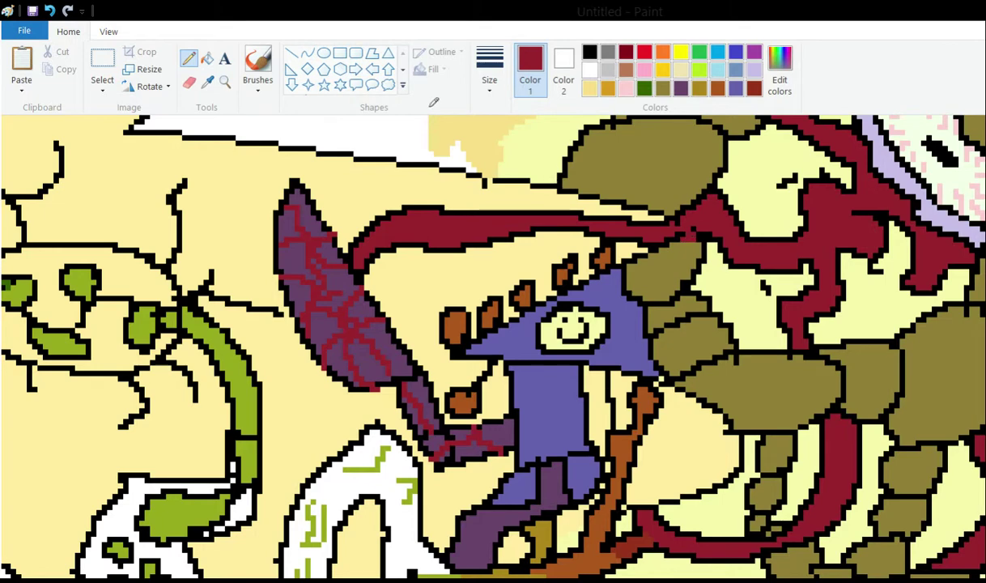
left_click(589, 52)
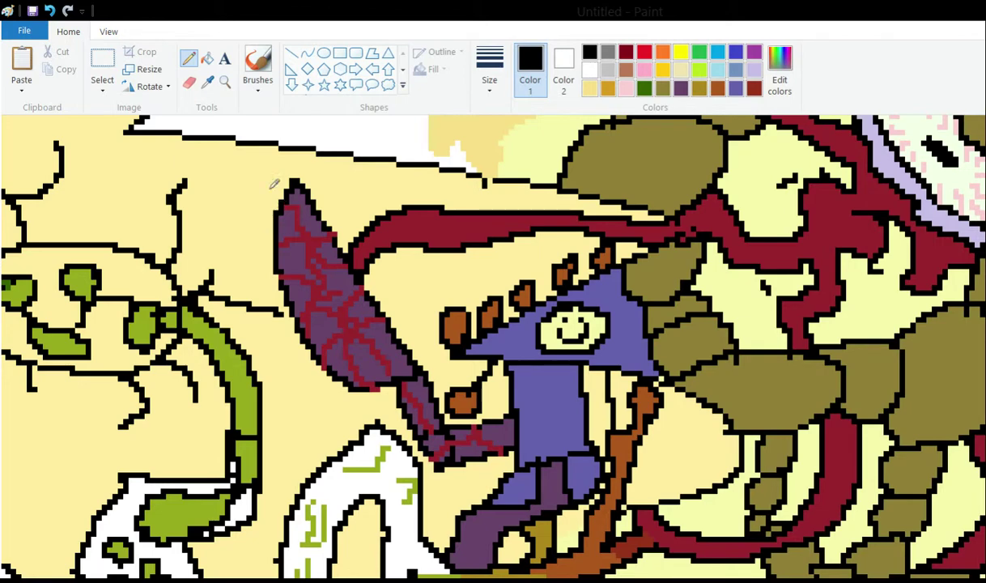
left_click(207, 82)
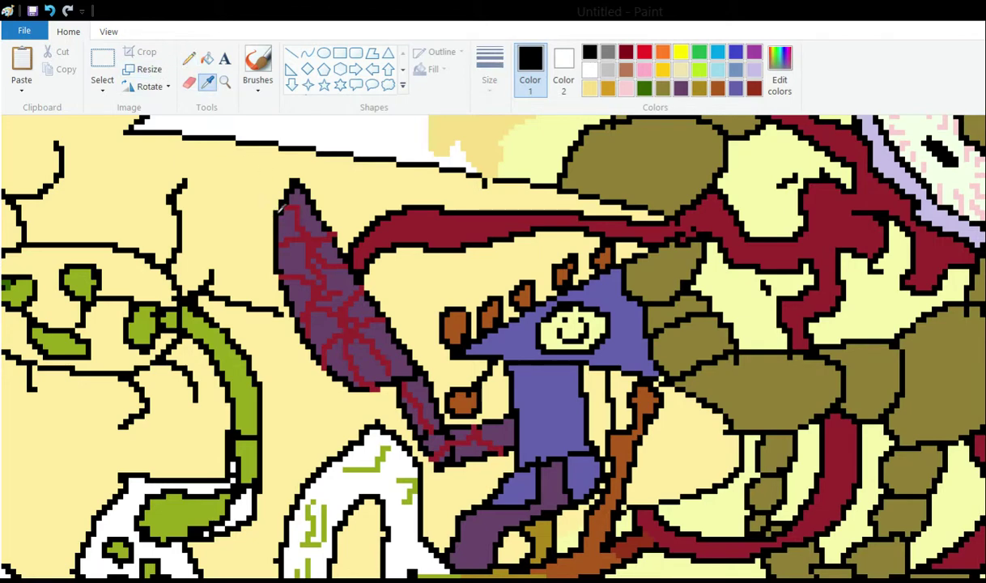
left_click(281, 222)
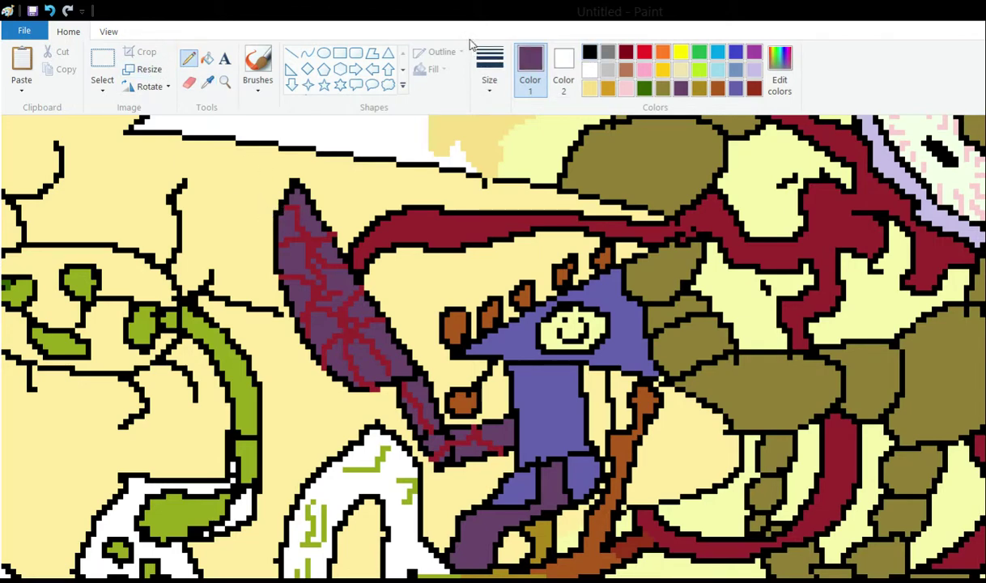
left_click(625, 69)
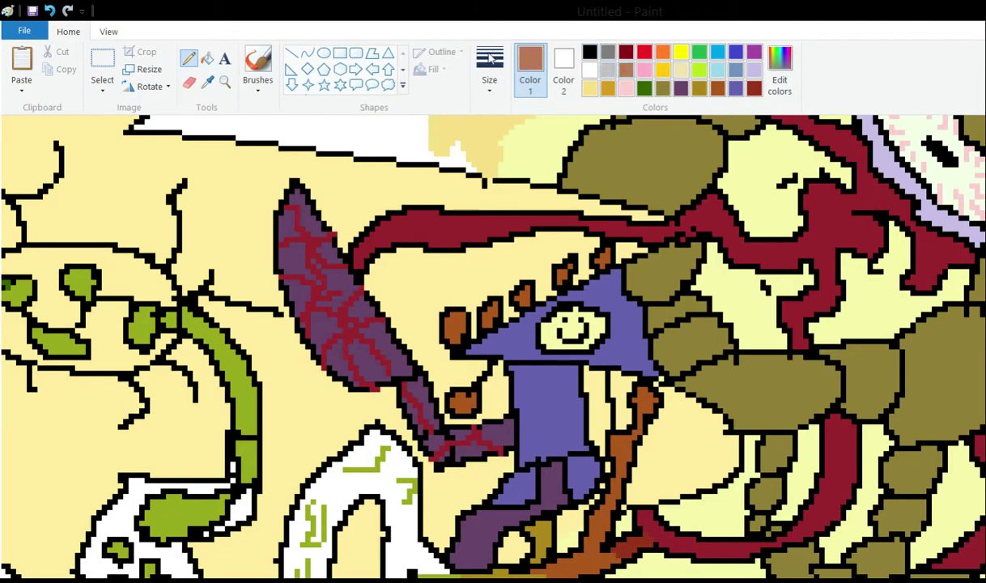
left_click(607, 69)
left_click(589, 51)
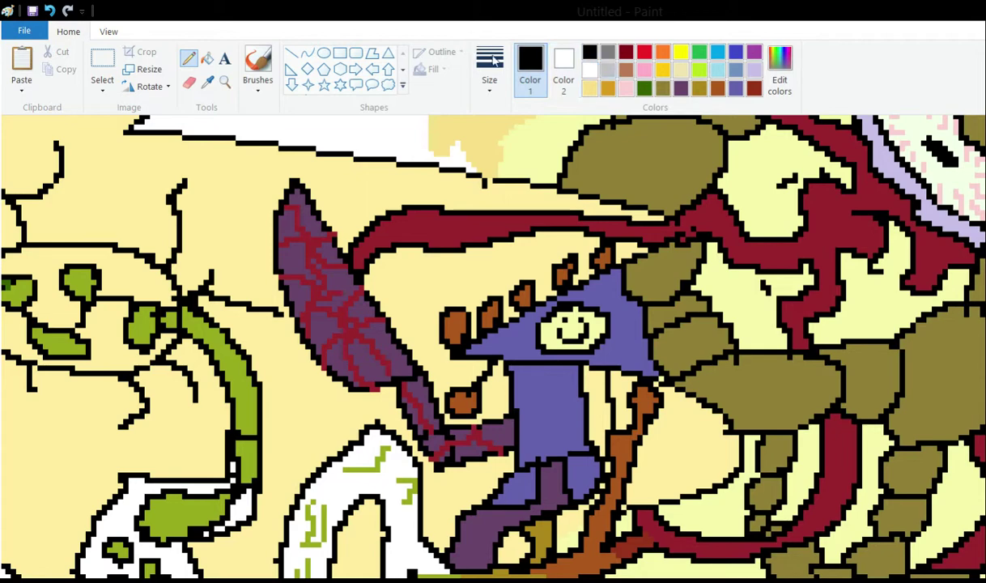
left_click(626, 69)
Look over the drawing around the figure, the olive stone ring, the flask and burner, and the glowing outer edge
scroll(472, 260, "up", 3)
scroll(483, 235, "down", 3)
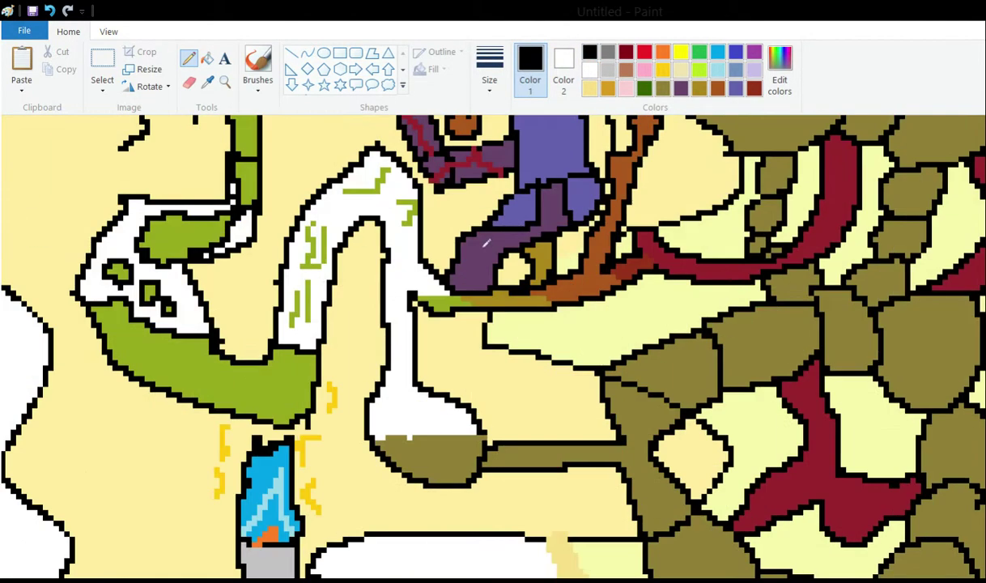
scroll(367, 245, "down", 2)
scroll(348, 241, "up", 4)
scroll(331, 268, "up", 4)
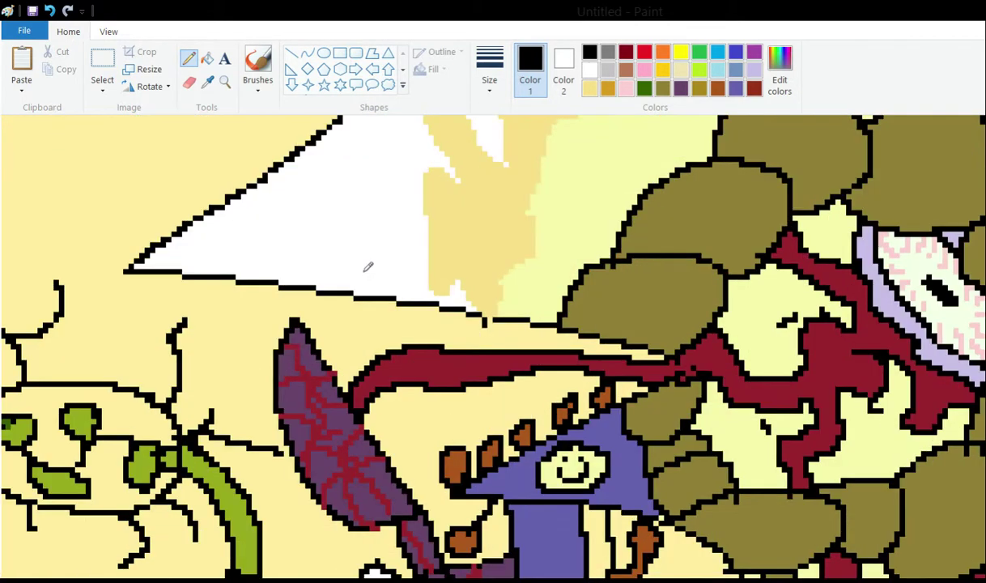
scroll(340, 243, "down", 2)
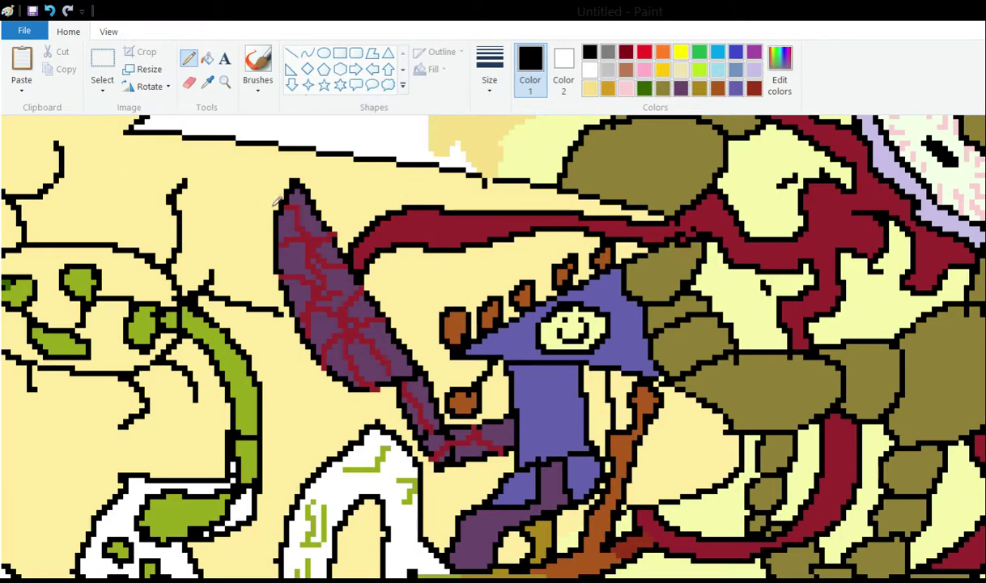
scroll(275, 178, "down", 4)
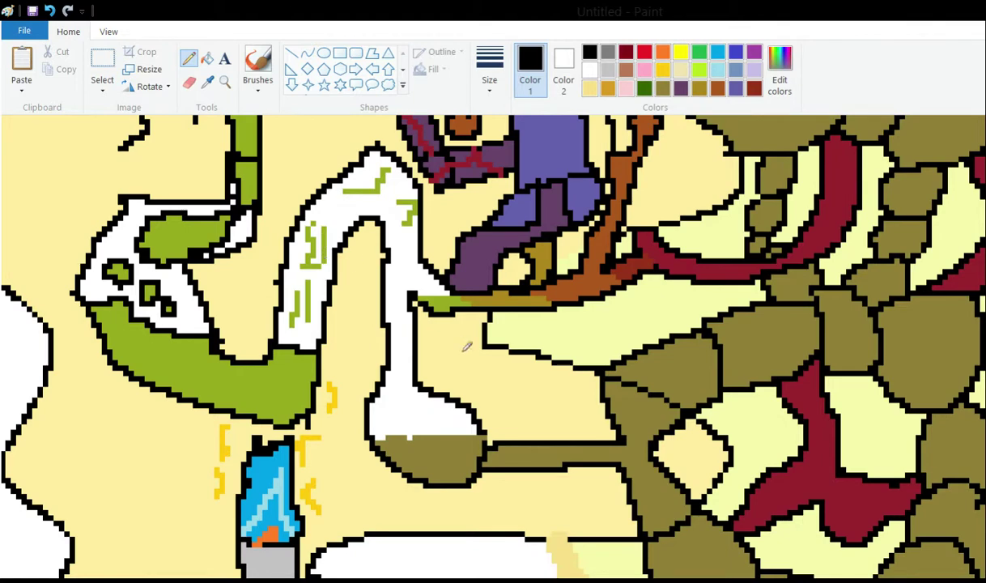
left_click_drag(271, 577, 315, 557)
scroll(399, 305, "up", 5)
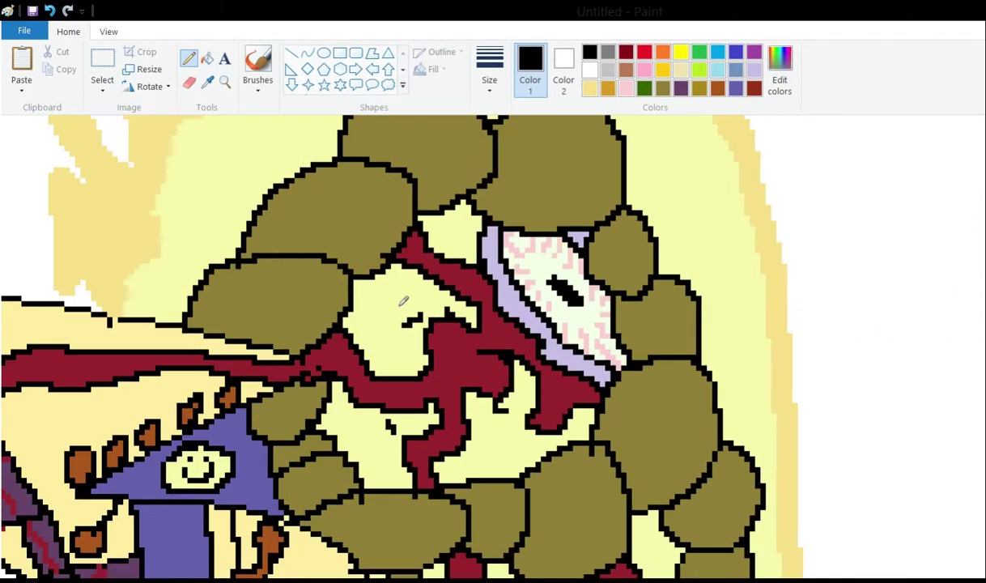
scroll(403, 301, "up", 2)
scroll(271, 231, "down", 2)
scroll(409, 227, "down", 4)
scroll(398, 224, "up", 6)
scroll(336, 221, "down", 6)
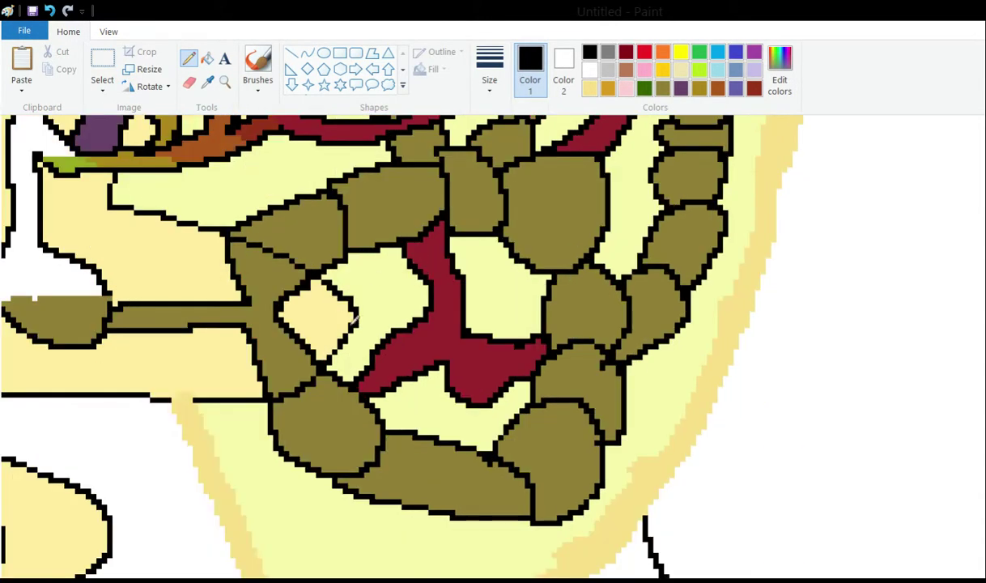
scroll(250, 521, "left", 6)
scroll(250, 521, "right", 3)
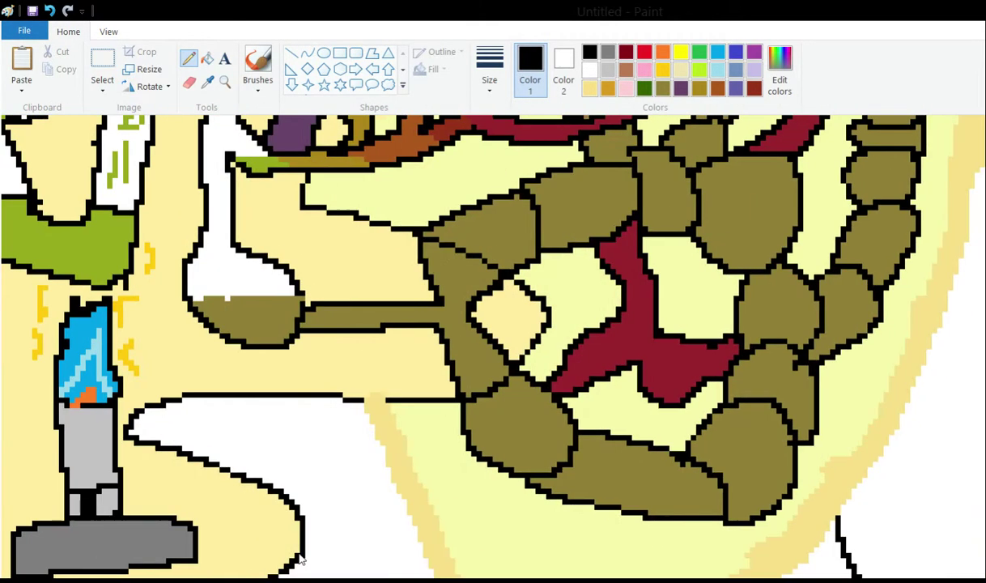
scroll(322, 294, "down", 1)
scroll(321, 294, "down", 2)
scroll(434, 293, "up", 10)
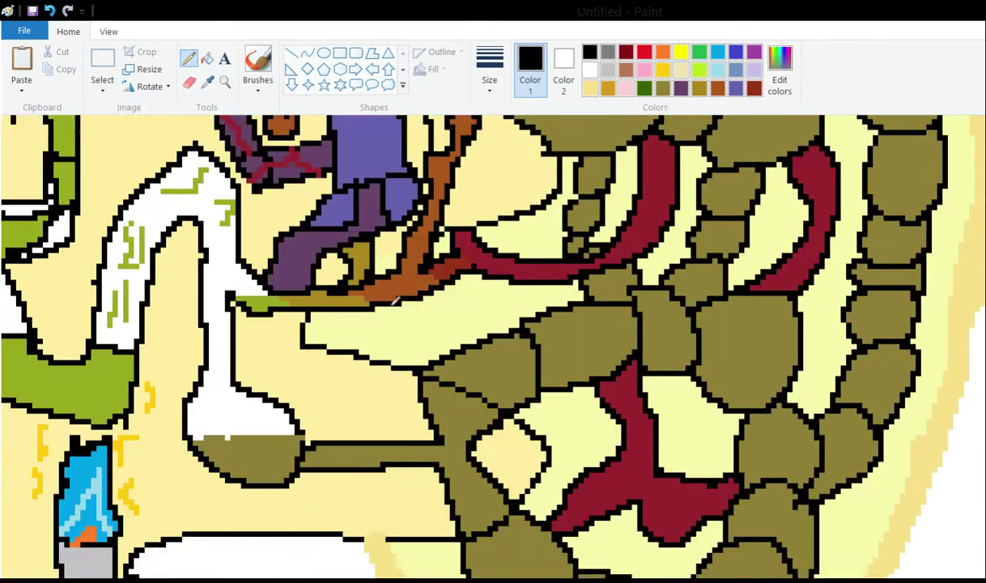
scroll(396, 292, "down", 6)
scroll(381, 241, "up", 3)
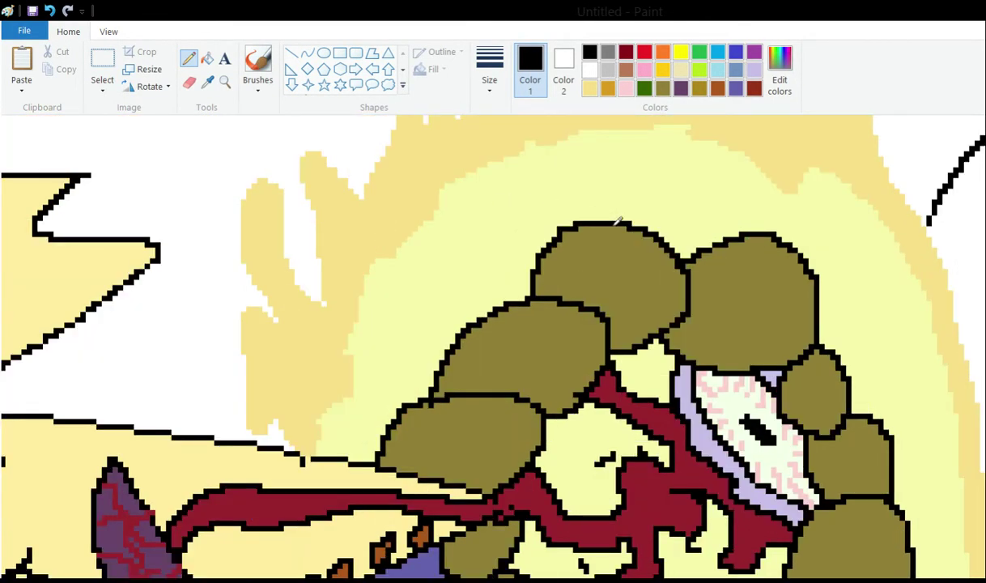
scroll(617, 219, "down", 8)
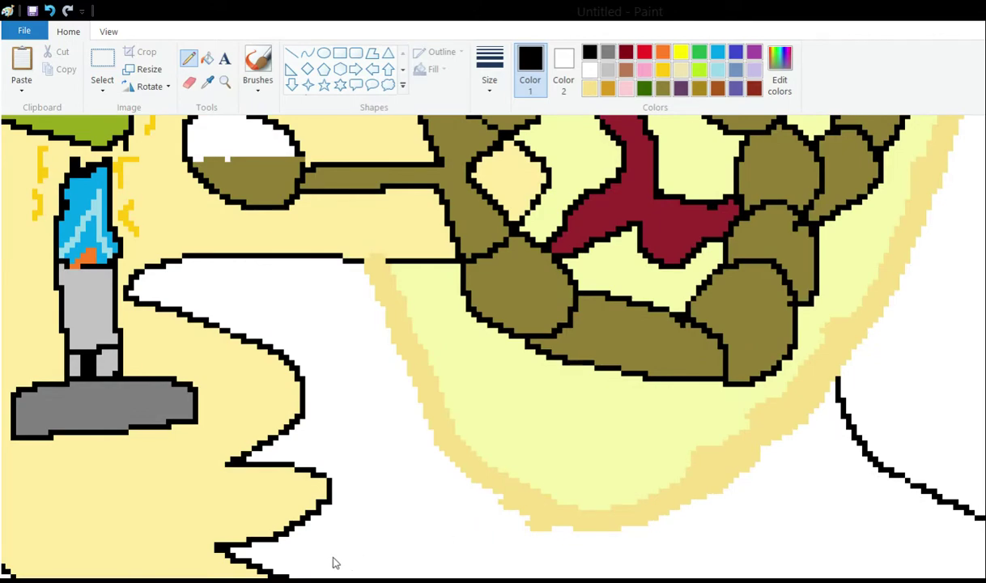
scroll(307, 559, "left", 4)
scroll(348, 348, "up", 5)
scroll(348, 348, "down", 5)
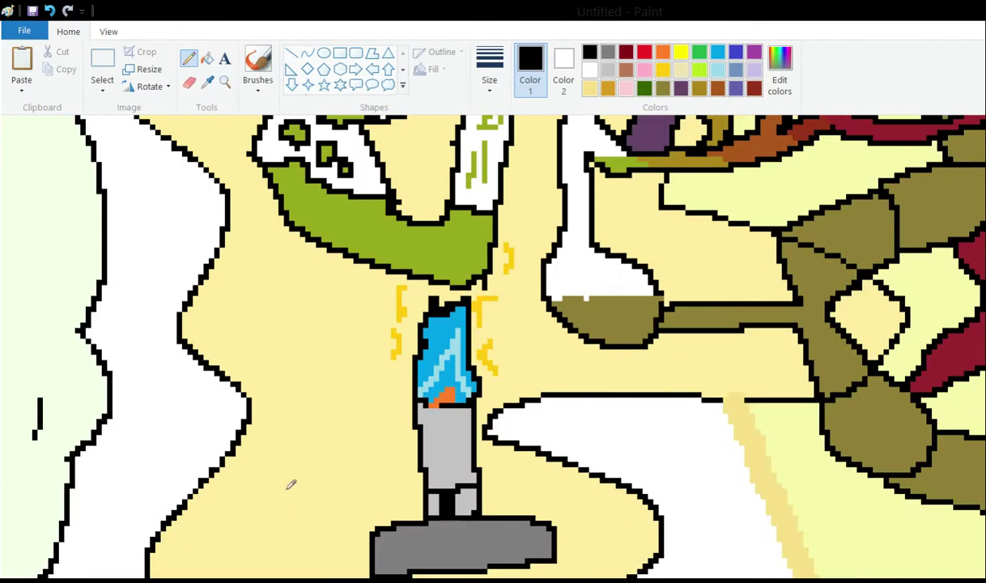
scroll(324, 307, "down", 3)
scroll(243, 558, "right", 3)
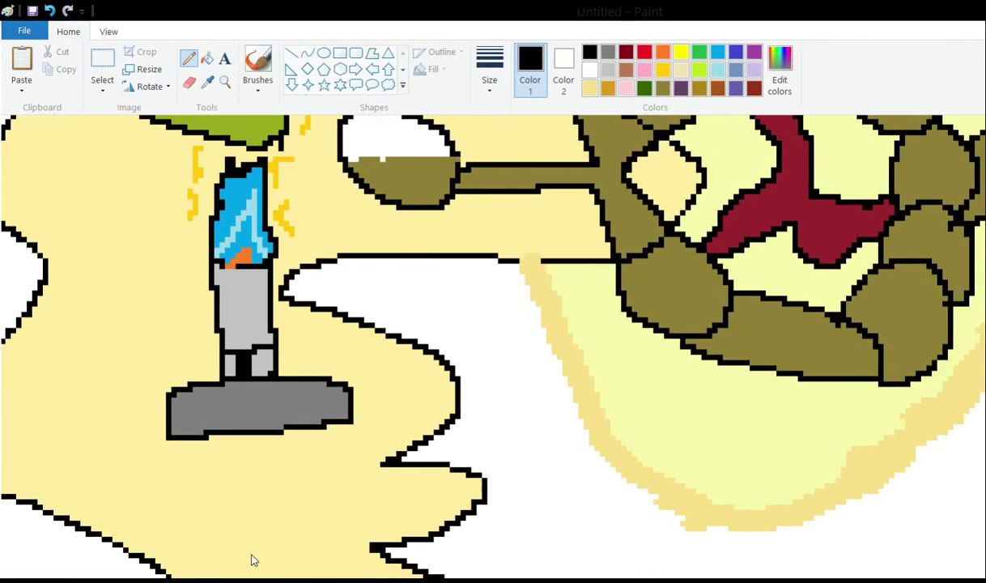
scroll(245, 557, "left", 1)
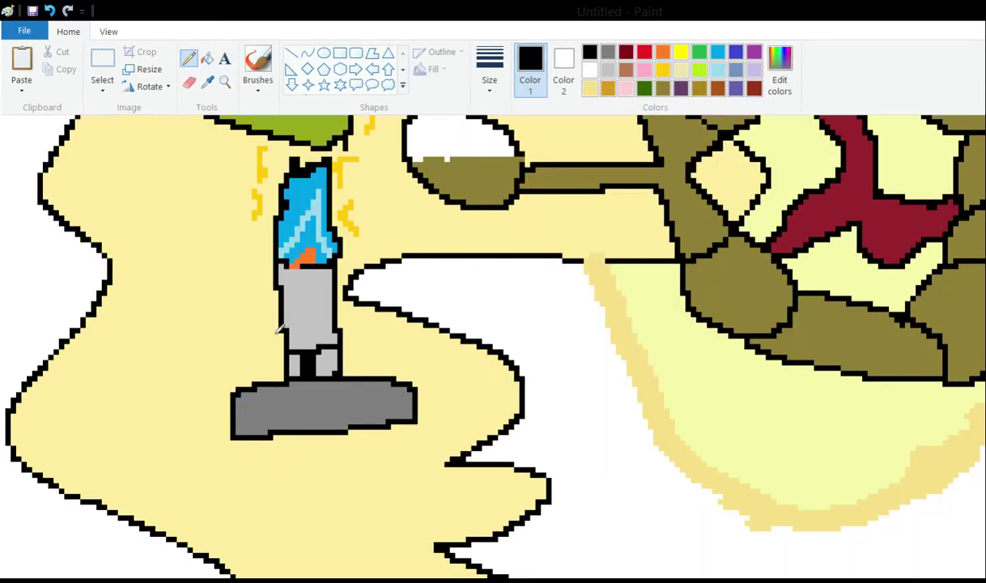
scroll(279, 329, "up", 3)
scroll(313, 310, "down", 3)
scroll(293, 337, "up", 4)
scroll(464, 237, "up", 2)
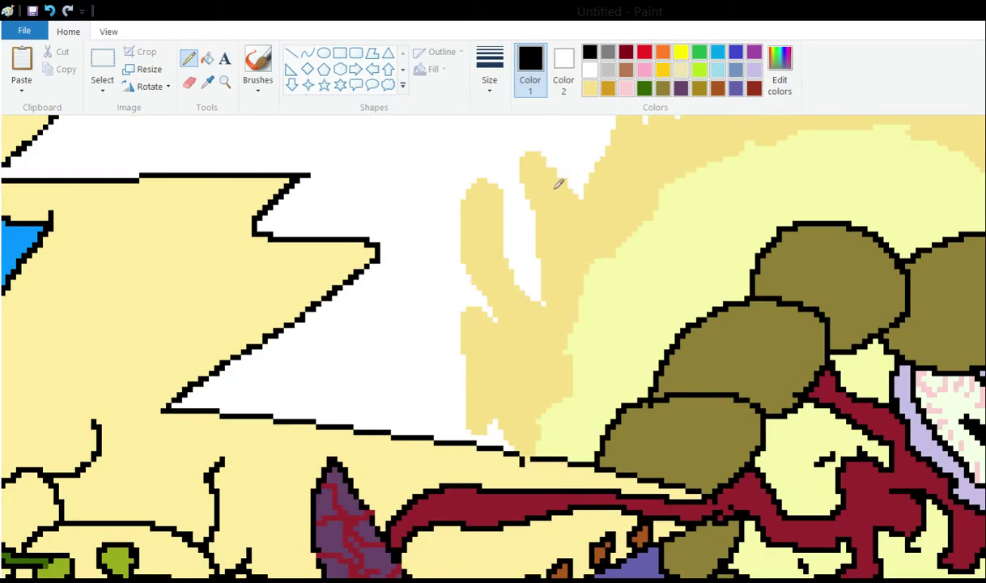
Draw black outlines for a curved tube from the grey burner base, bending up to the lower edge of the cream band
scroll(559, 183, "up", 3)
scroll(555, 185, "down", 8)
scroll(344, 287, "up", 6)
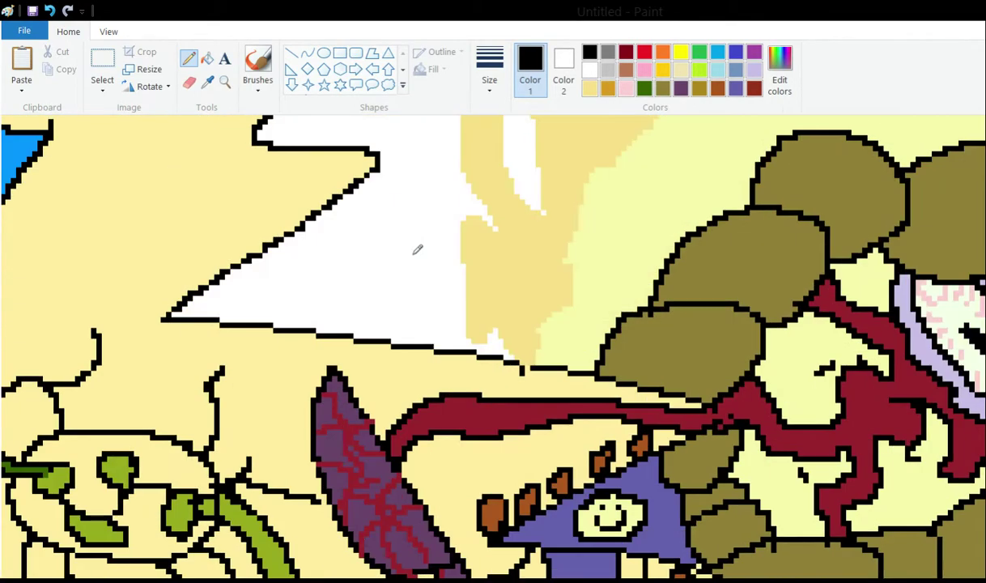
scroll(417, 249, "down", 6)
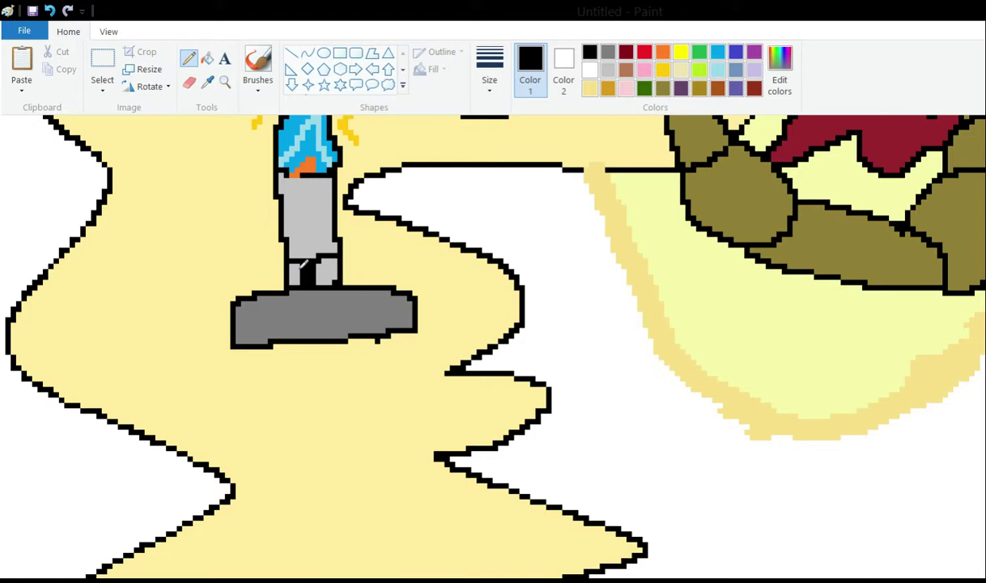
mouse_move(374, 338)
left_mouse_down()
mouse_move(399, 358)
mouse_move(478, 382)
mouse_move(554, 366)
left_mouse_up()
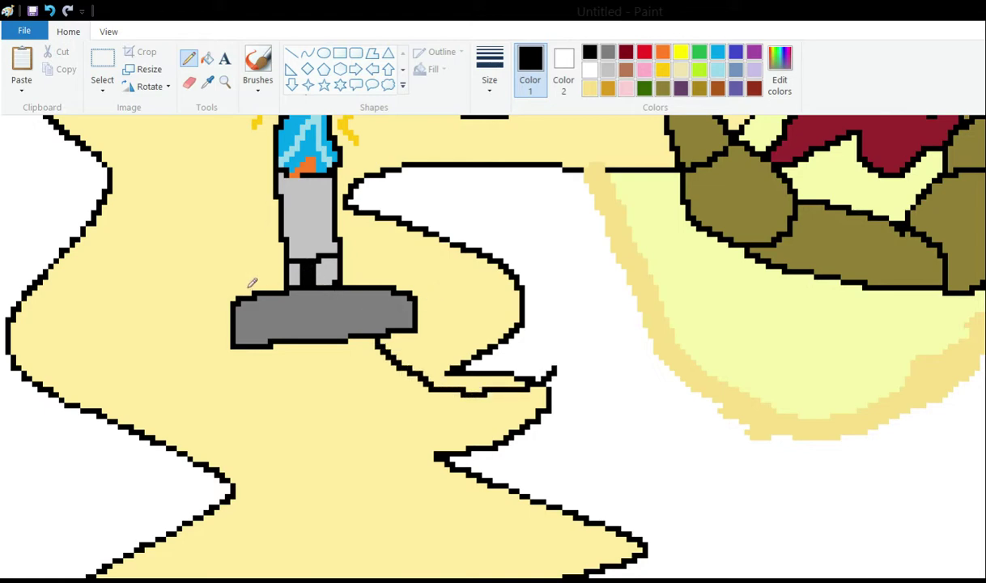
mouse_move(296, 345)
left_mouse_down()
mouse_move(430, 399)
mouse_move(619, 380)
mouse_move(537, 167)
left_mouse_up()
left_click_drag(553, 372, 516, 229)
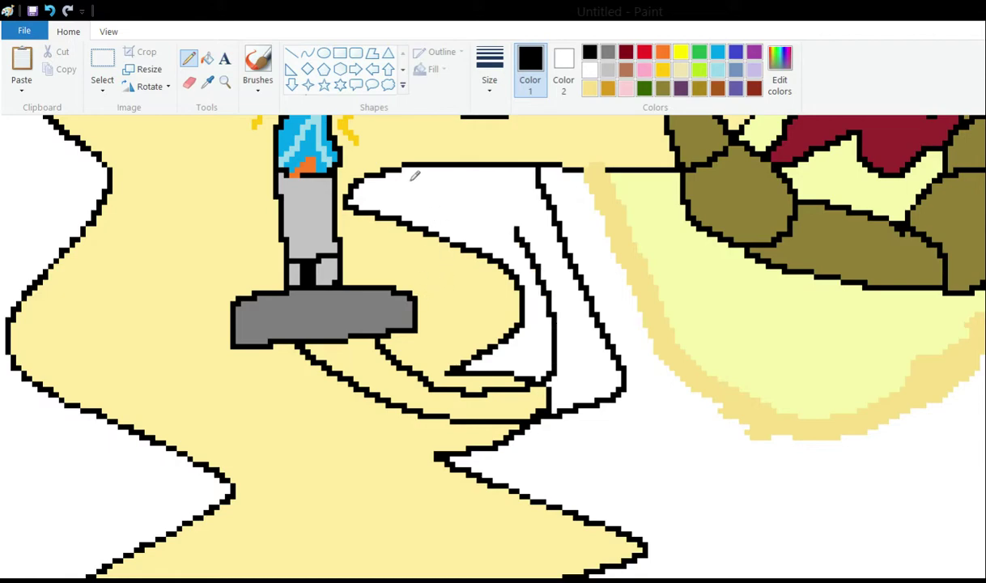
Continue the tube's two outlines above the cream band, up through the white gap beside the glow's outer edge
scroll(394, 127, "down", 5)
scroll(324, 236, "up", 3)
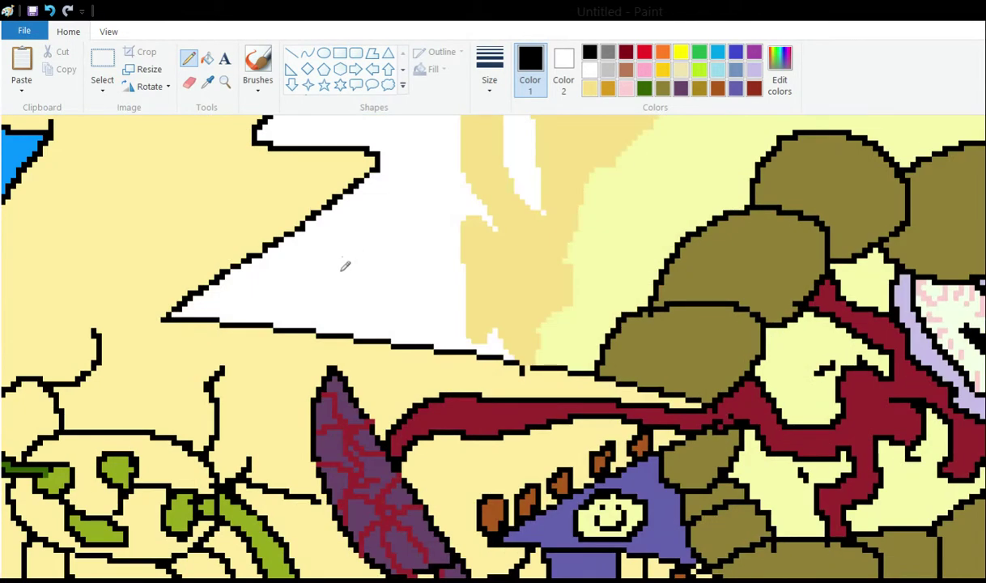
scroll(350, 270, "up", 3)
mouse_move(420, 484)
left_mouse_down()
mouse_move(425, 226)
mouse_move(447, 172)
left_mouse_up()
mouse_move(362, 453)
left_mouse_down()
mouse_move(387, 217)
mouse_move(480, 121)
mouse_move(519, 126)
left_mouse_up()
Extend the tube's outlines over the top of the glow and outline several branches running down from it to the olive stones
scroll(453, 176, "up", 3)
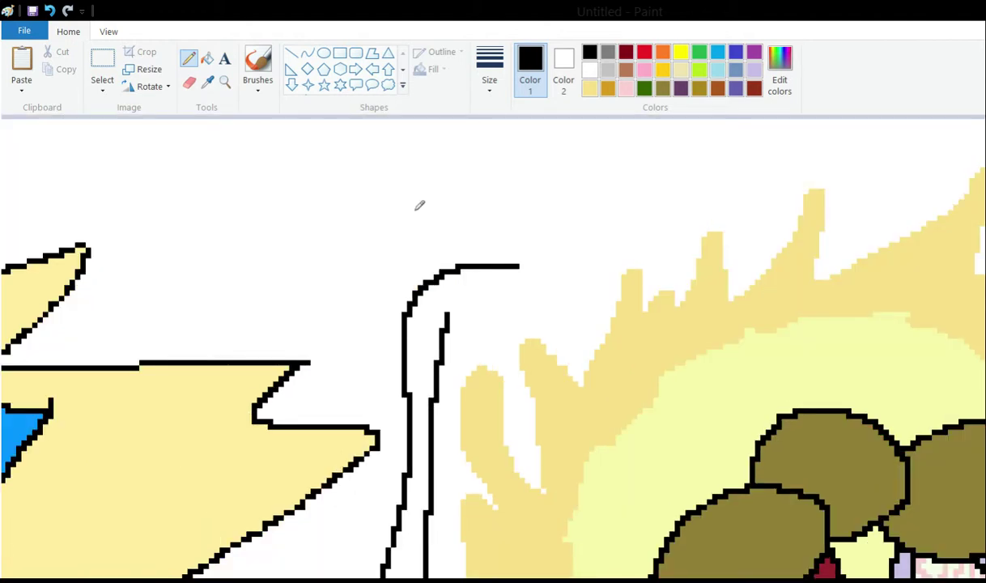
left_click_drag(519, 266, 582, 225)
mouse_move(604, 129)
left_mouse_down()
mouse_move(682, 107)
mouse_move(799, 108)
left_mouse_up()
left_click_drag(365, 245, 626, 186)
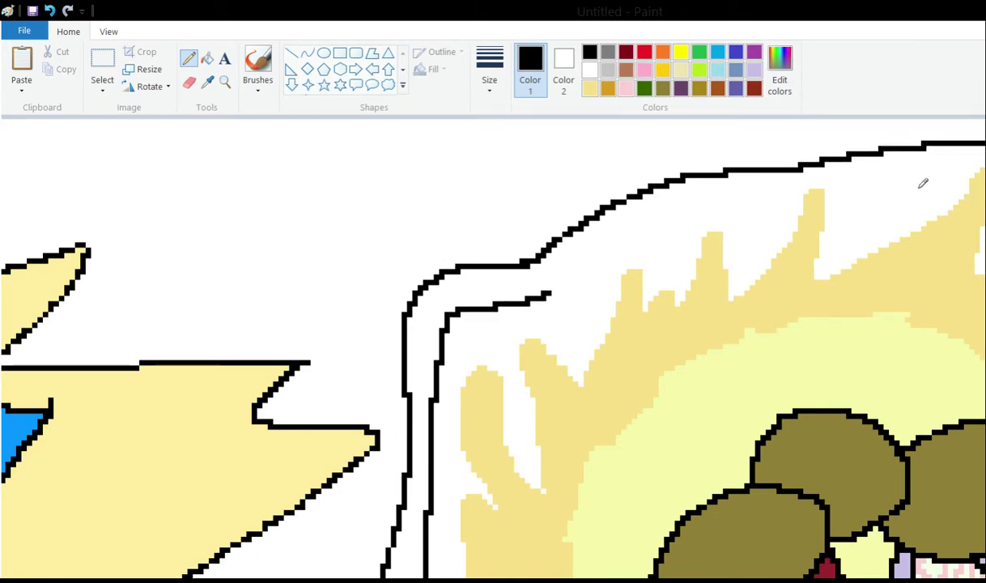
mouse_move(442, 229)
left_mouse_down()
mouse_move(469, 361)
mouse_move(514, 422)
mouse_move(527, 430)
mouse_move(538, 421)
mouse_move(510, 377)
mouse_move(484, 286)
mouse_move(475, 233)
mouse_move(498, 222)
mouse_move(472, 236)
mouse_move(480, 227)
mouse_move(513, 241)
mouse_move(536, 275)
mouse_move(577, 389)
left_mouse_up()
mouse_move(607, 346)
left_mouse_down()
mouse_move(548, 209)
mouse_move(587, 200)
mouse_move(643, 314)
mouse_move(651, 223)
mouse_move(608, 184)
mouse_move(711, 187)
mouse_move(692, 271)
mouse_move(708, 336)
mouse_move(720, 267)
mouse_move(753, 188)
mouse_move(784, 193)
mouse_move(801, 314)
left_mouse_up()
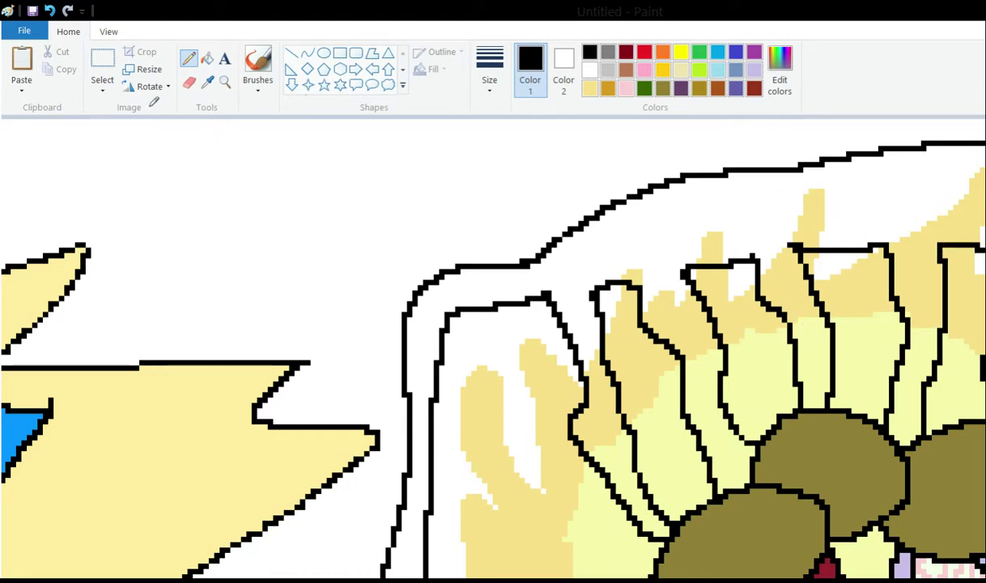
Fill the yellow glow patches inside the upper tube and its branches with white
left_click(207, 58)
right_click(854, 183)
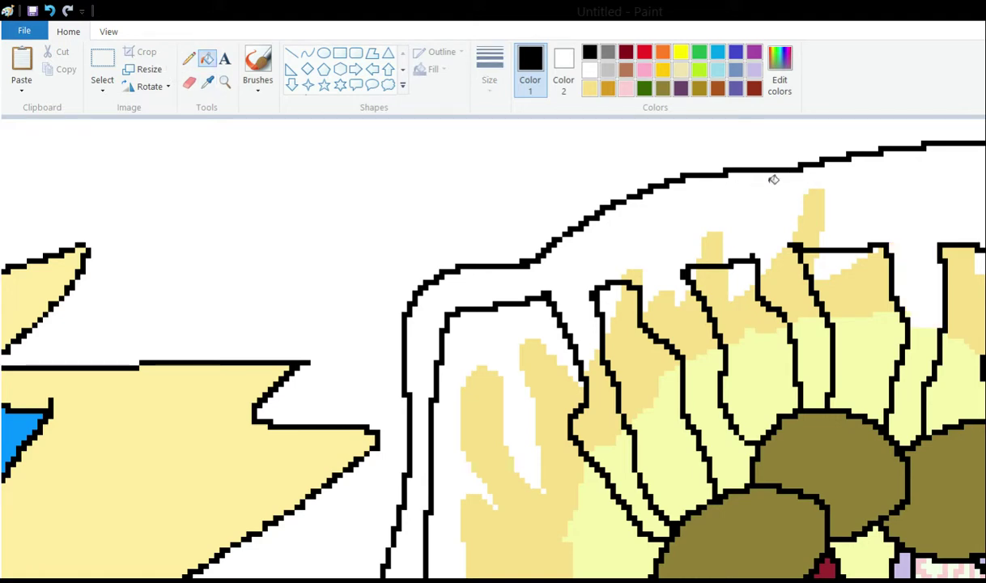
right_click(653, 179)
right_click(640, 230)
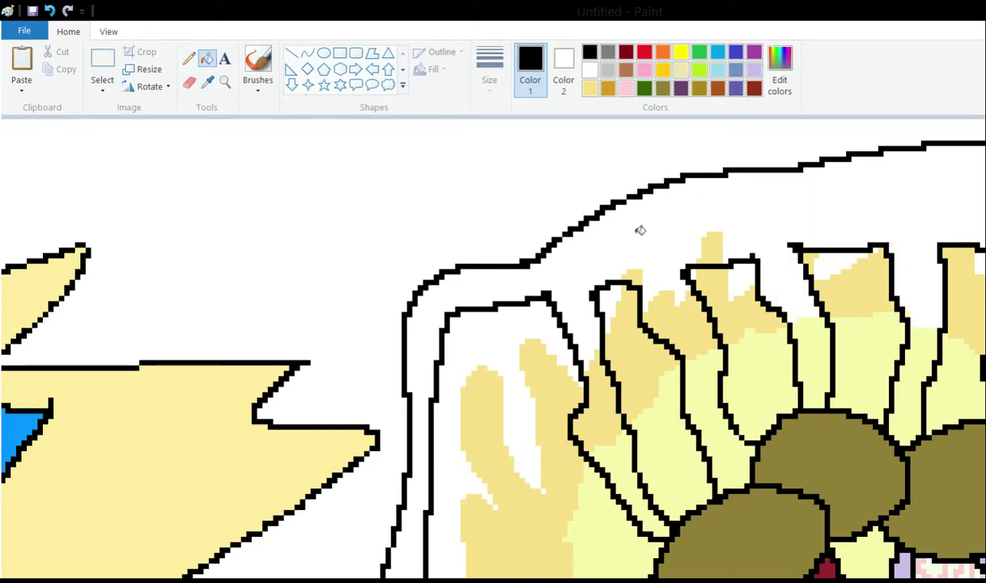
right_click(570, 195)
right_click(553, 250)
right_click(483, 311)
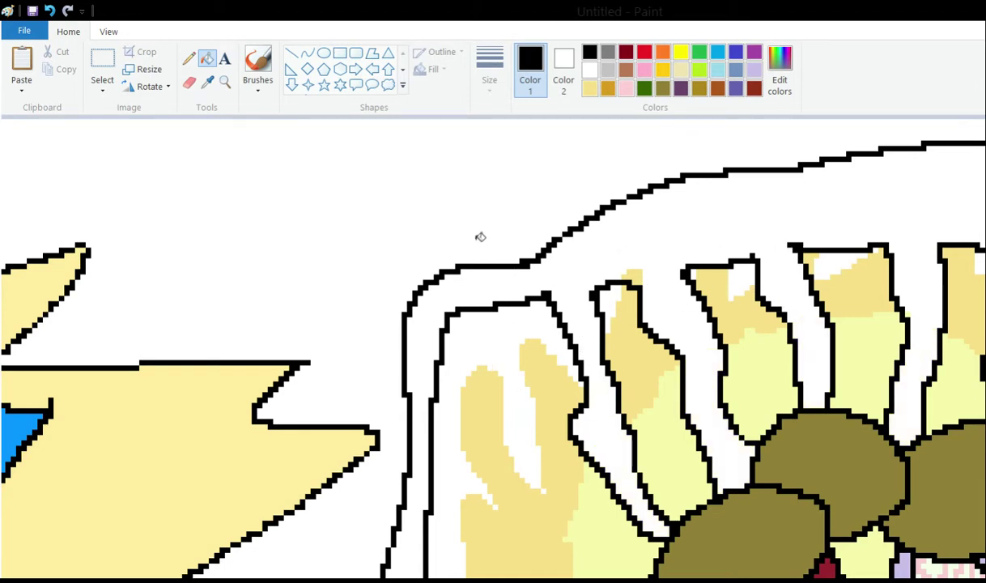
Pick a bright magenta and pencil a broken line of short strokes along the inside of the leftmost tube branch
scroll(525, 194, "down", 3)
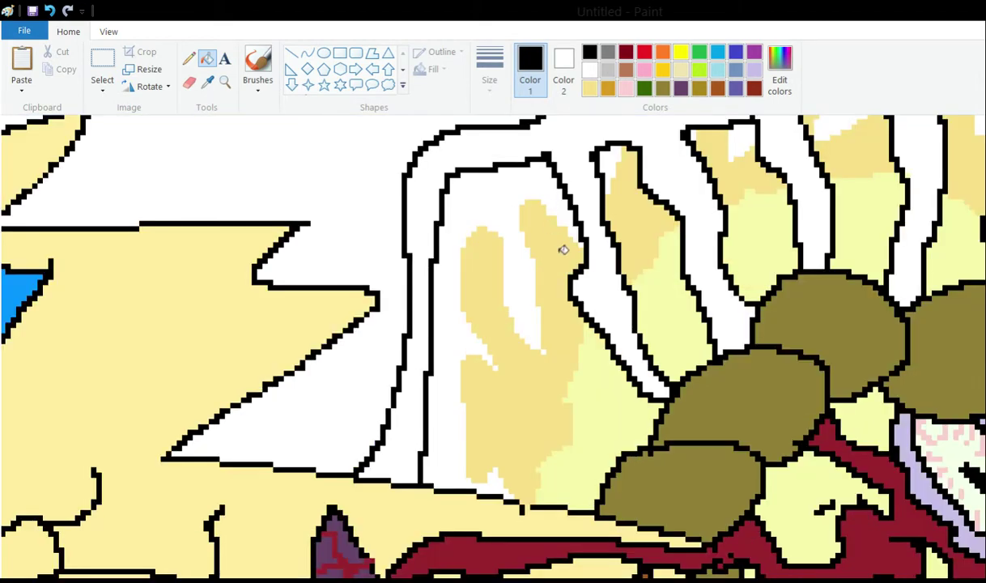
scroll(526, 257, "down", 3)
scroll(494, 259, "up", 6)
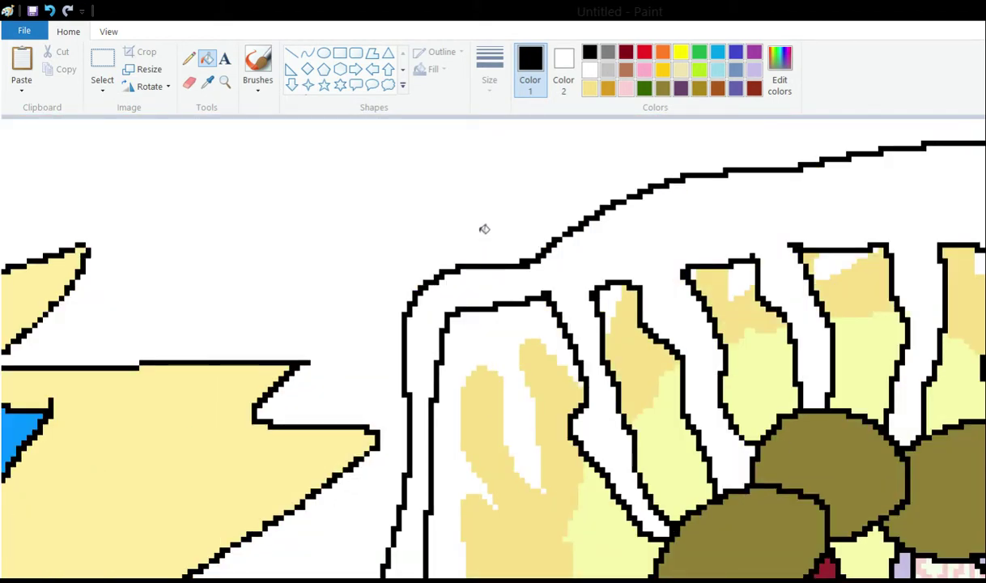
scroll(477, 243, "down", 3)
scroll(484, 239, "up", 3)
left_click(188, 58)
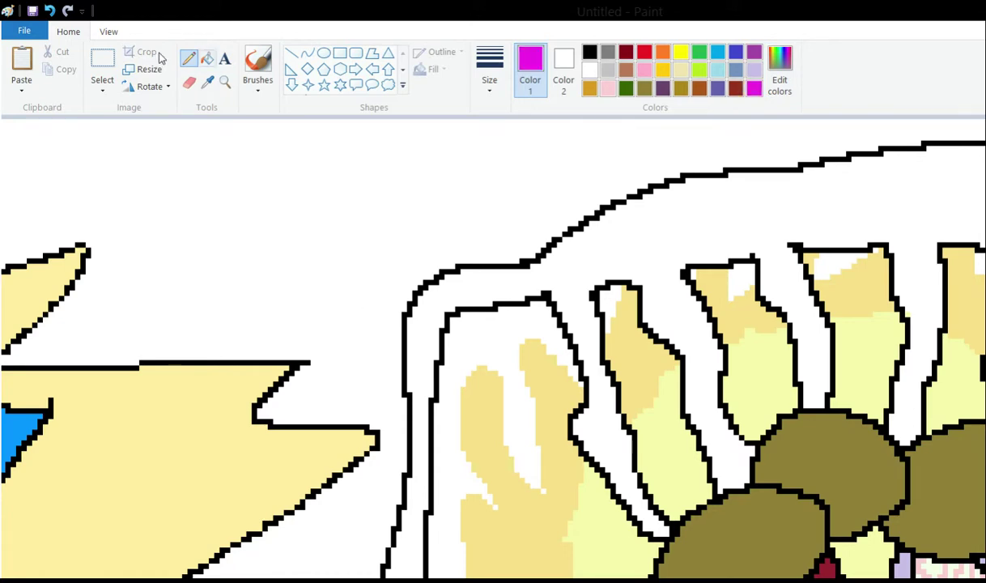
scroll(503, 304, "down", 3)
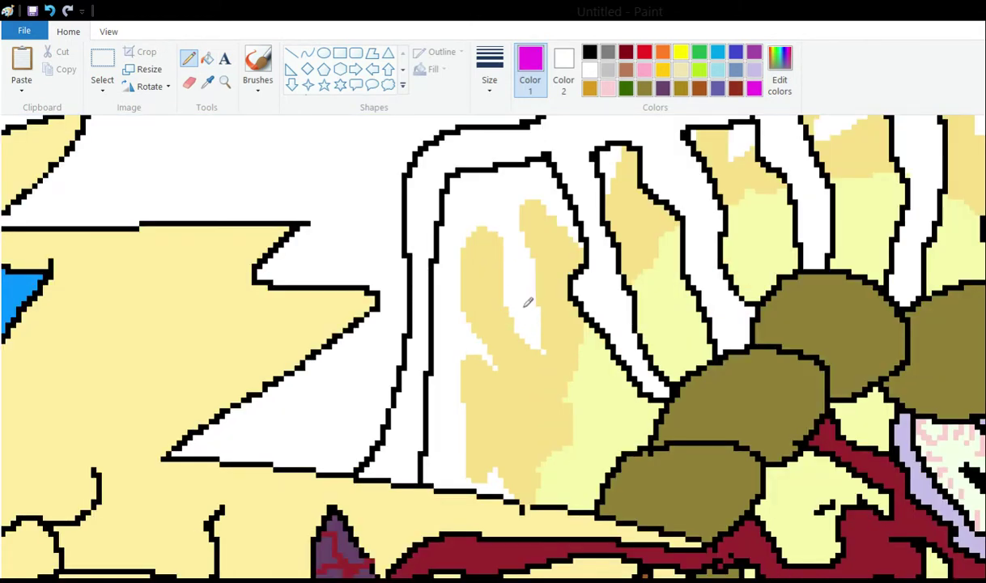
left_click_drag(660, 389, 645, 374)
mouse_move(618, 341)
left_mouse_down()
mouse_move(607, 298)
mouse_move(635, 351)
left_mouse_up()
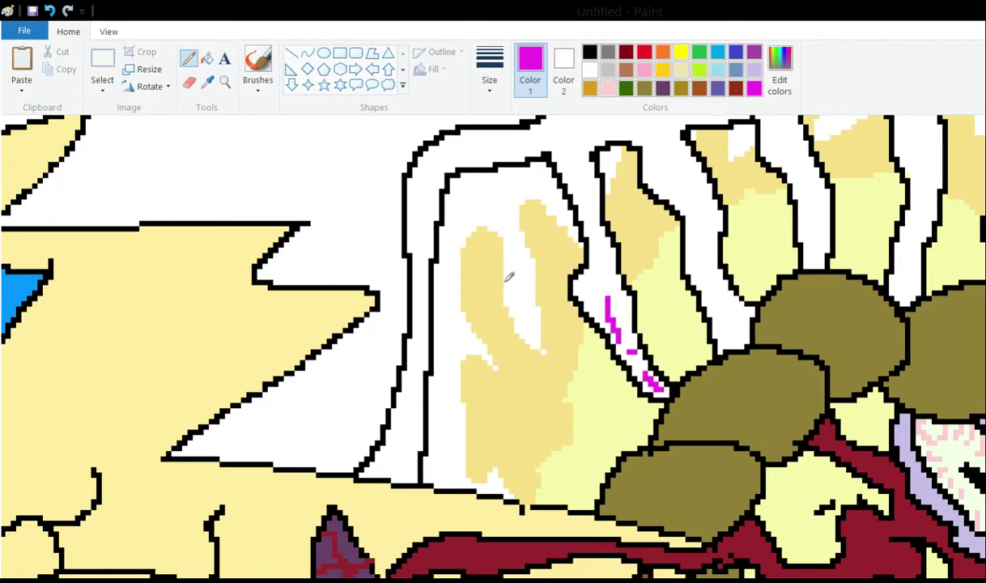
left_click_drag(622, 304, 608, 283)
mouse_move(591, 293)
left_mouse_down()
mouse_move(591, 218)
mouse_move(576, 170)
left_mouse_up()
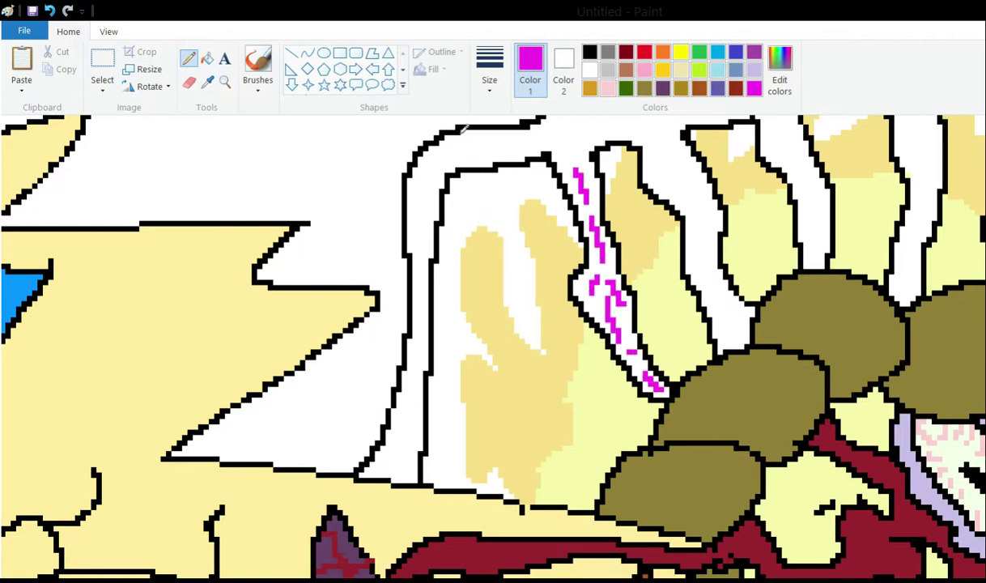
Draw broken magenta streaks with the Pencil inside the remaining white tubes that join the upper sac to the brown segments
mouse_move(534, 119)
left_mouse_down()
mouse_move(542, 150)
mouse_move(557, 172)
left_mouse_up()
mouse_move(692, 229)
left_mouse_down()
mouse_move(714, 308)
mouse_move(746, 325)
left_mouse_up()
left_click(709, 267)
left_click_drag(597, 253, 585, 264)
scroll(593, 260, "up", 3)
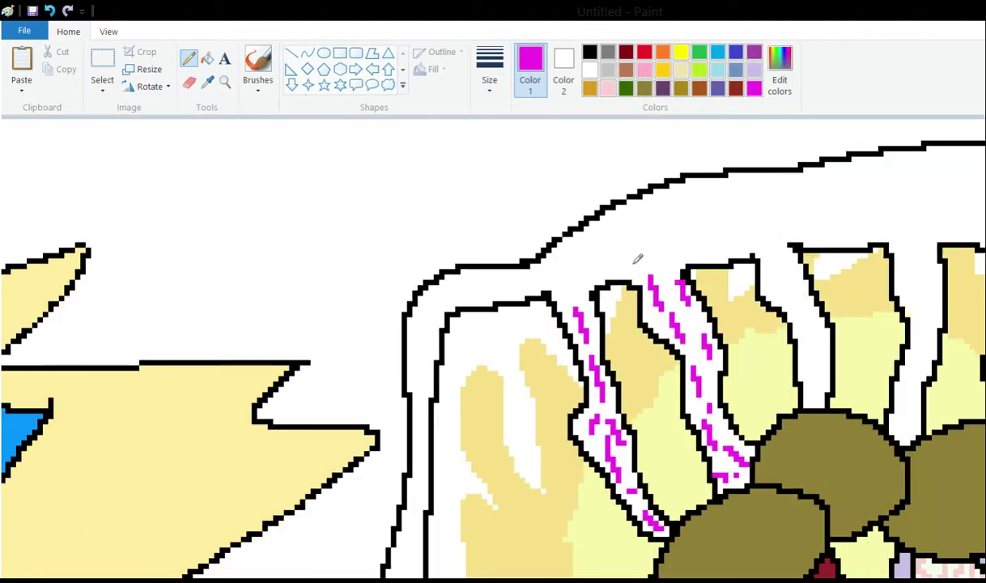
mouse_move(617, 200)
left_mouse_down()
mouse_move(637, 216)
mouse_move(616, 229)
mouse_move(631, 241)
mouse_move(634, 229)
mouse_move(655, 252)
mouse_move(640, 254)
mouse_move(648, 305)
left_mouse_up()
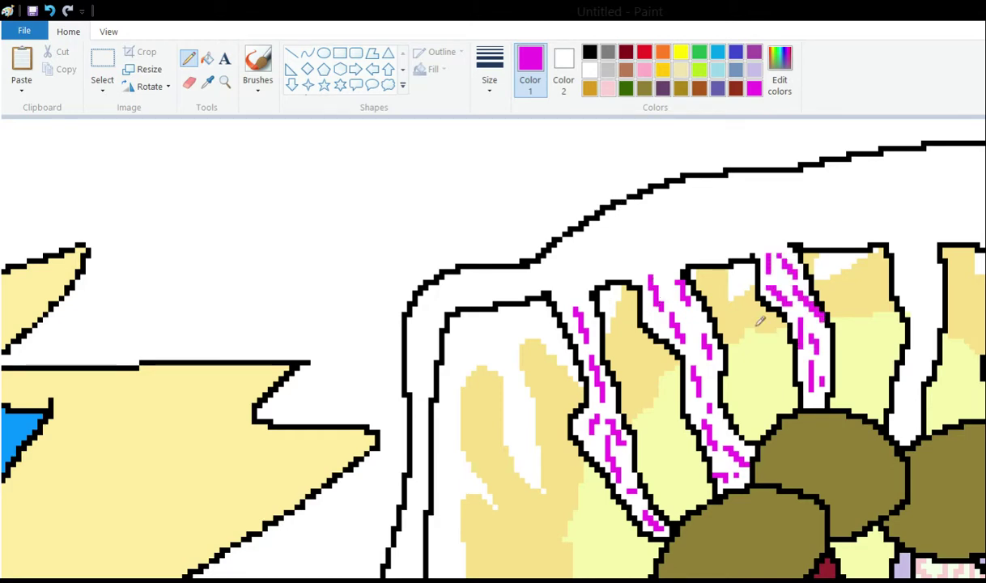
mouse_move(717, 347)
left_mouse_down()
mouse_move(717, 317)
mouse_move(738, 291)
mouse_move(733, 254)
mouse_move(748, 230)
mouse_move(731, 189)
left_mouse_up()
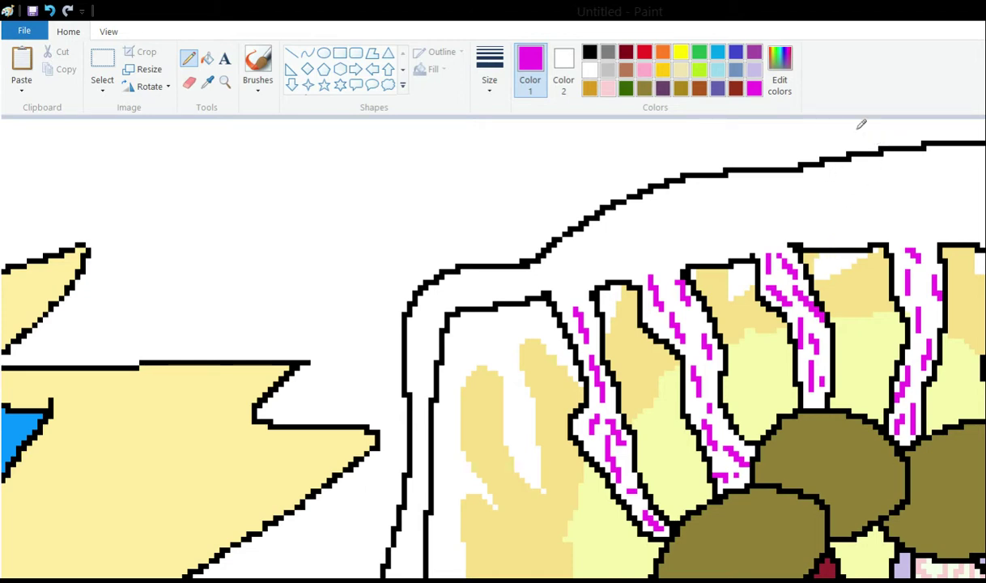
Outline a magenta core inside the upper sac and trace a magenta line through the long narrow tube to the burner's base
mouse_move(789, 143)
left_mouse_down()
mouse_move(768, 134)
mouse_move(737, 146)
left_mouse_up()
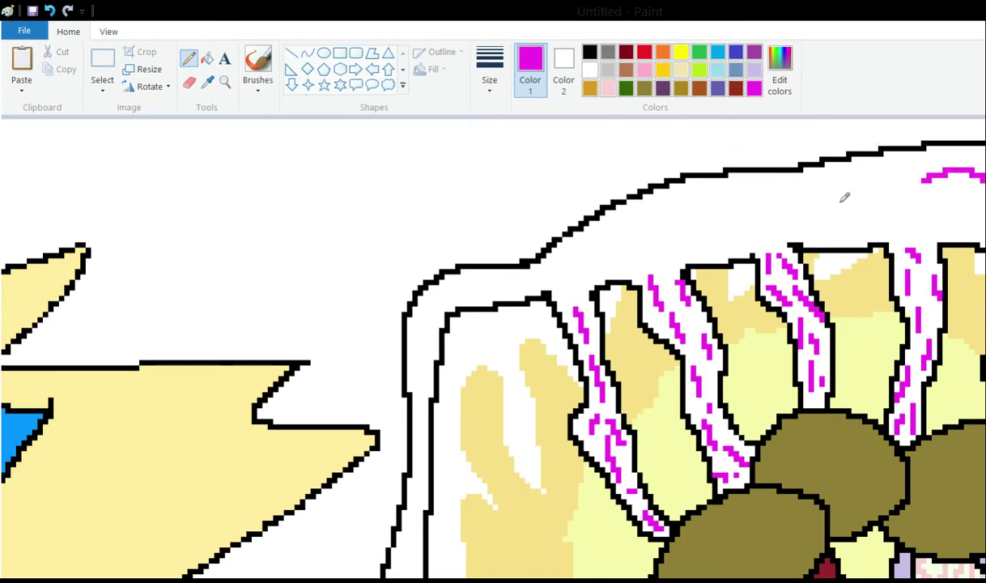
mouse_move(844, 197)
left_mouse_down()
mouse_move(743, 180)
mouse_move(729, 196)
mouse_move(676, 178)
mouse_move(627, 189)
mouse_move(620, 200)
mouse_move(565, 193)
mouse_move(539, 208)
mouse_move(541, 218)
mouse_move(481, 215)
mouse_move(462, 222)
mouse_move(453, 241)
mouse_move(460, 221)
mouse_move(438, 226)
mouse_move(535, 172)
mouse_move(748, 136)
left_mouse_up()
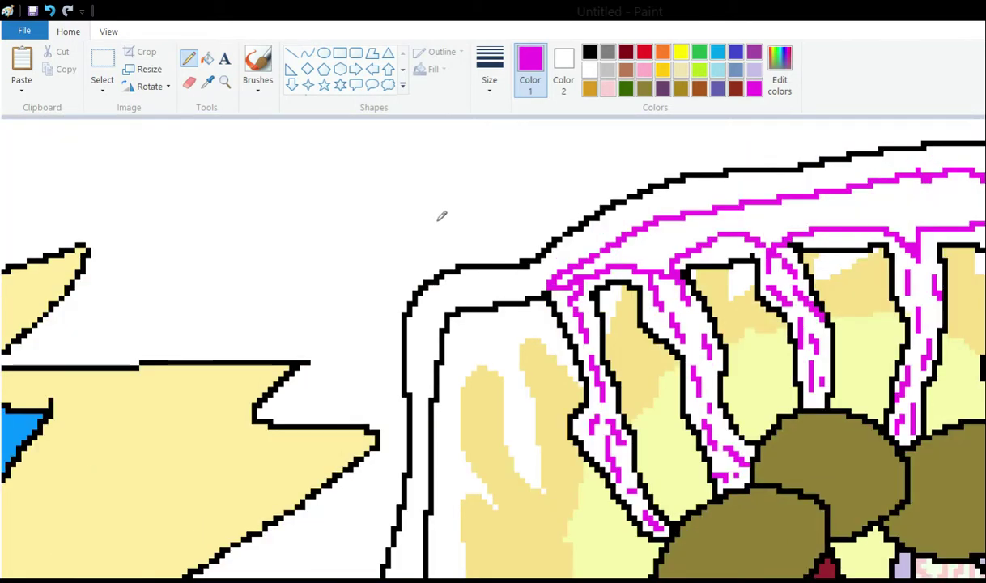
mouse_move(438, 215)
left_mouse_down()
mouse_move(399, 220)
mouse_move(342, 241)
mouse_move(335, 385)
mouse_move(318, 479)
left_mouse_up()
scroll(319, 479, "down", 5)
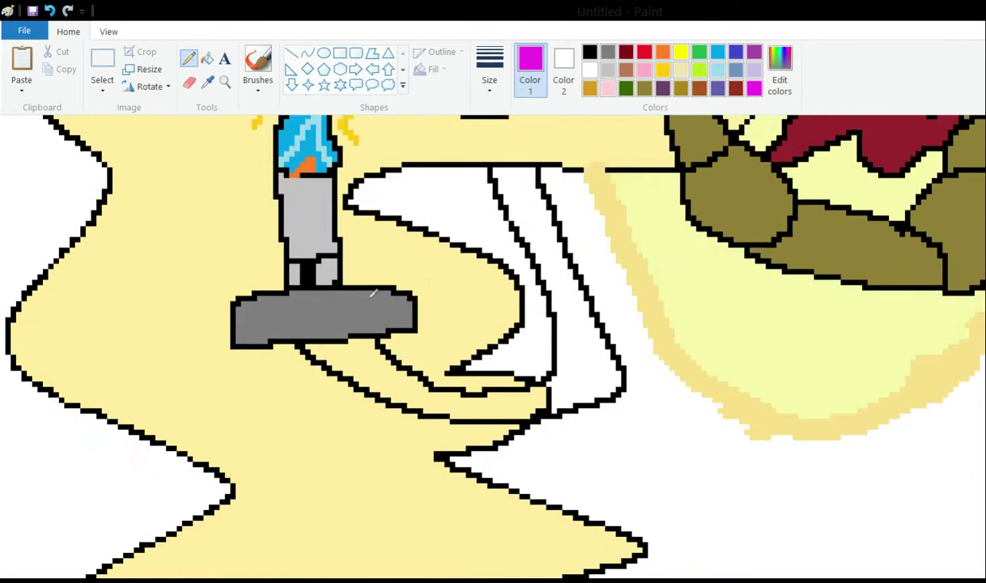
scroll(435, 195, "up", 1)
mouse_move(411, 239)
left_mouse_down()
mouse_move(469, 379)
mouse_move(459, 420)
mouse_move(369, 436)
mouse_move(270, 375)
left_mouse_up()
Sample white from the canvas and fill the cream tube section beneath the burner's base with it
left_click(207, 82)
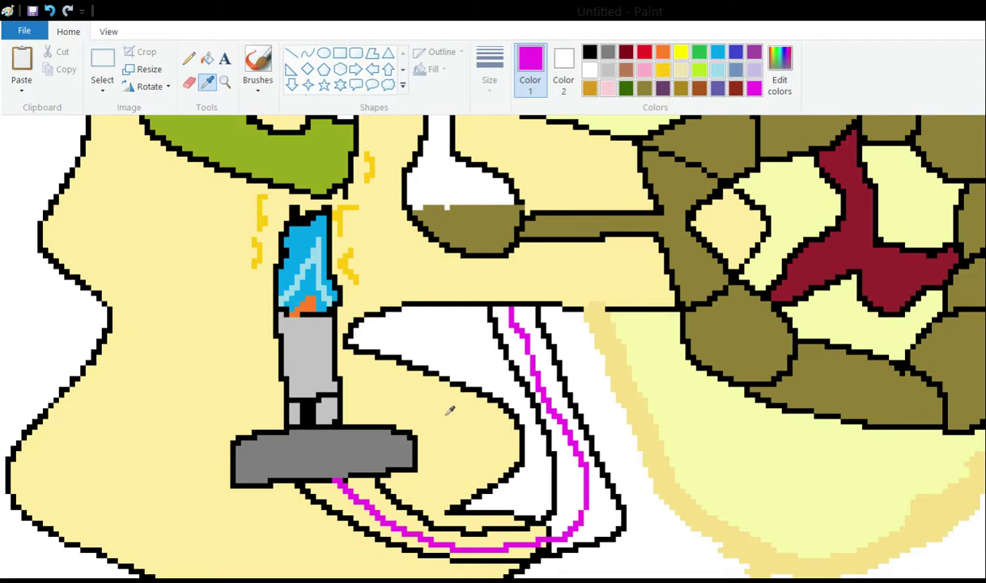
left_click(409, 343)
left_click(207, 58)
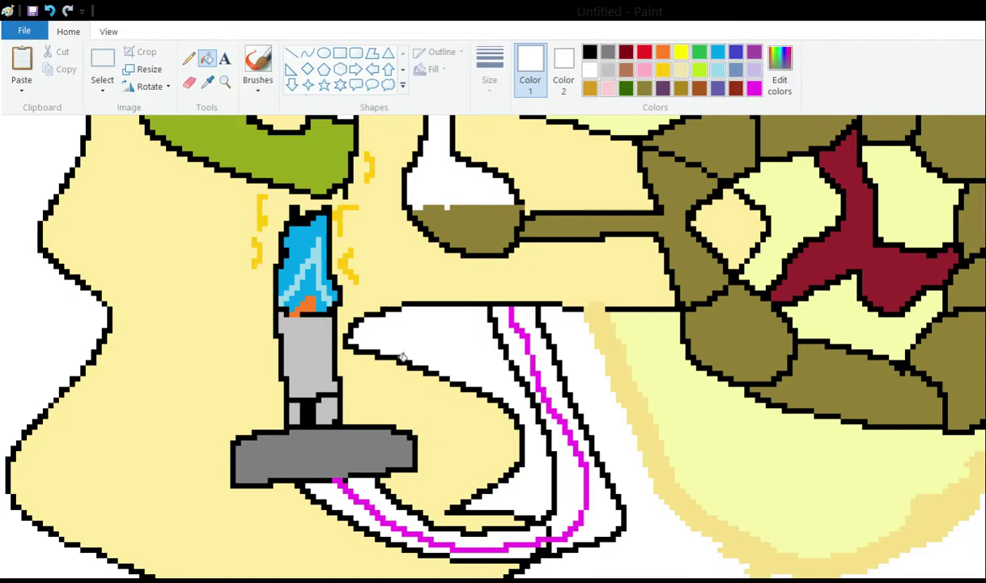
scroll(402, 357, "up", 1)
scroll(402, 357, "down", 1)
Touch up the outline at the lower bend of the burner's tube with the black Pencil
left_click(189, 59)
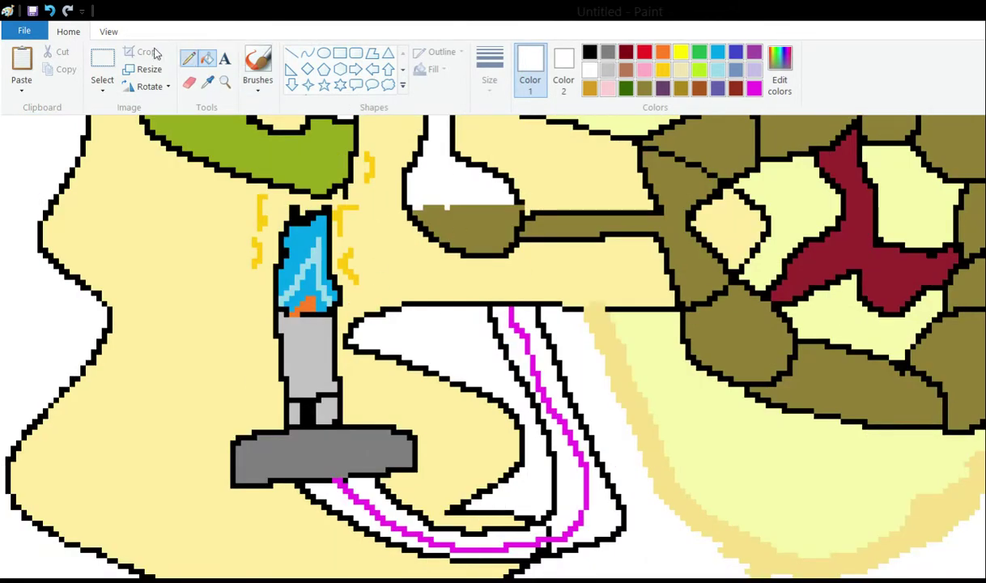
left_click(588, 55)
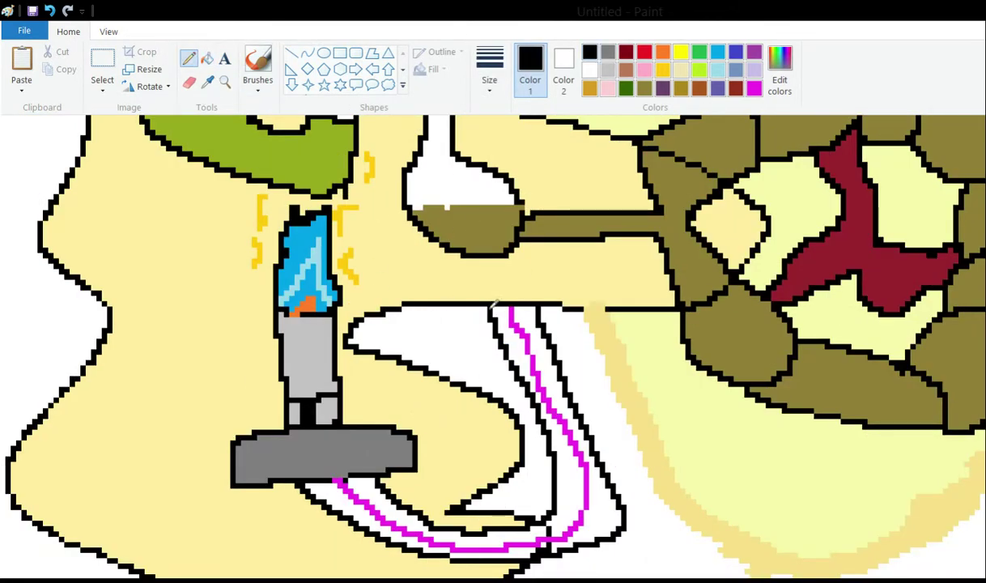
left_click_drag(537, 527, 542, 531)
Sample the magenta from the drawing and fill the outlined core of the upper sac with it
scroll(449, 181, "up", 15)
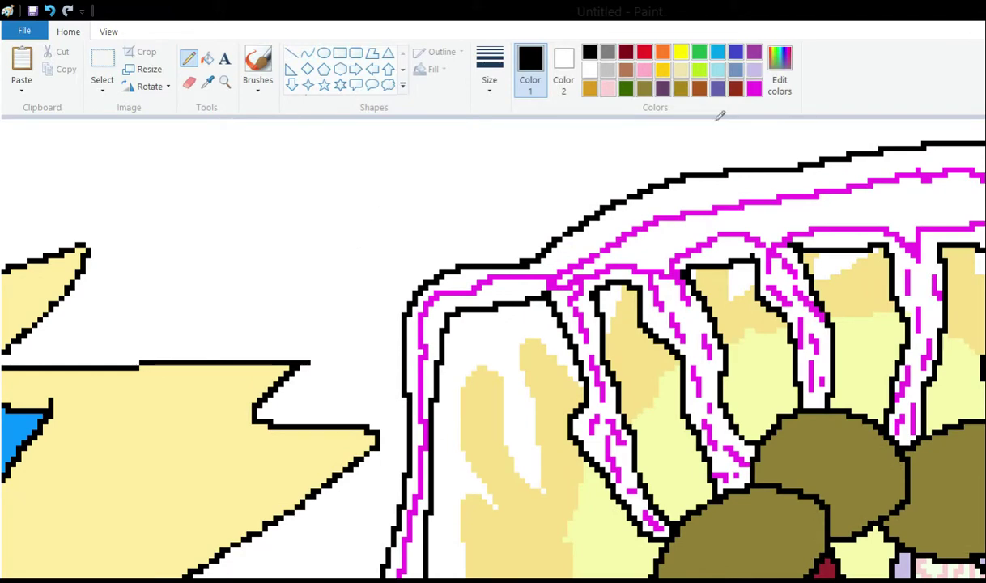
left_click(207, 81)
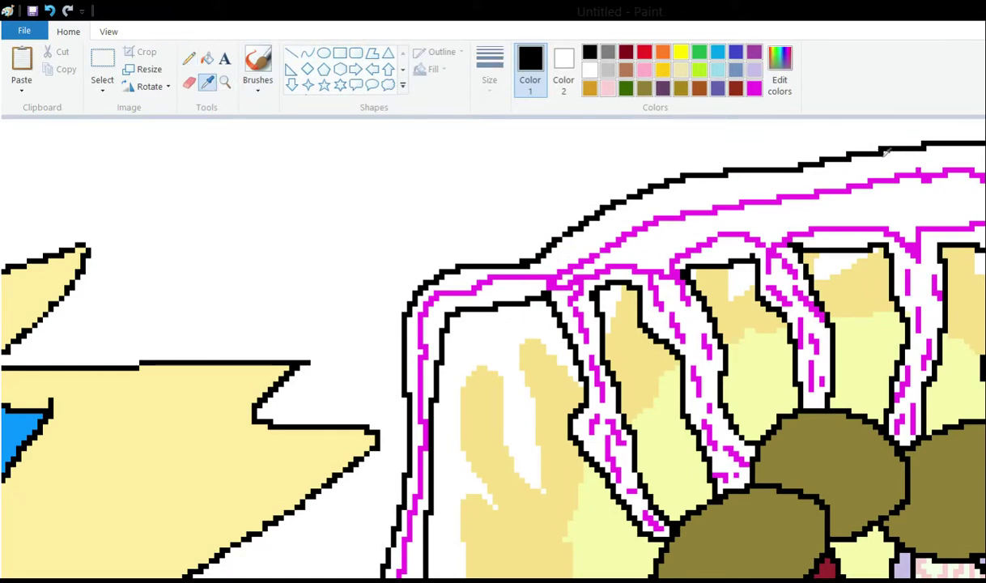
left_click(732, 193)
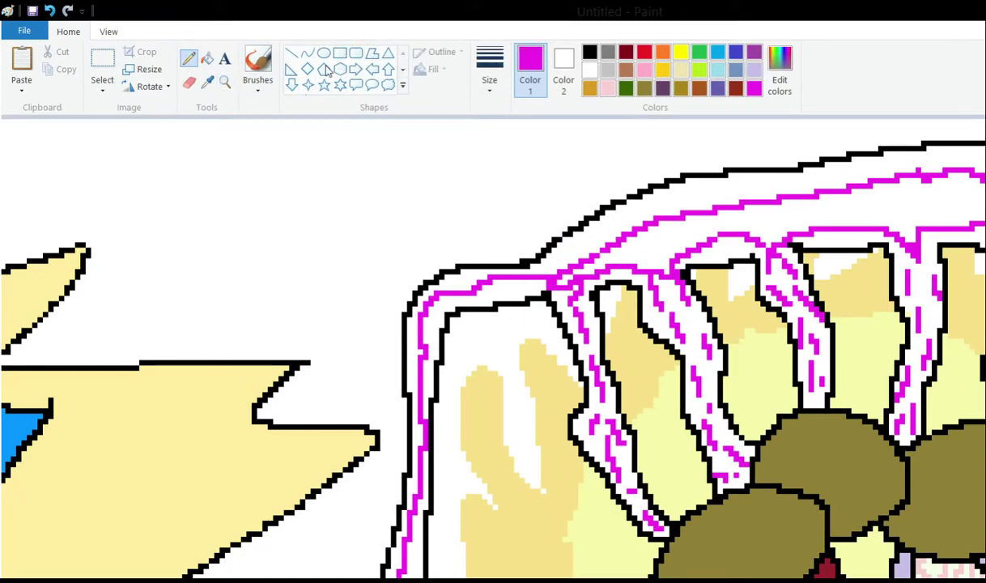
left_click(207, 58)
left_click(752, 204)
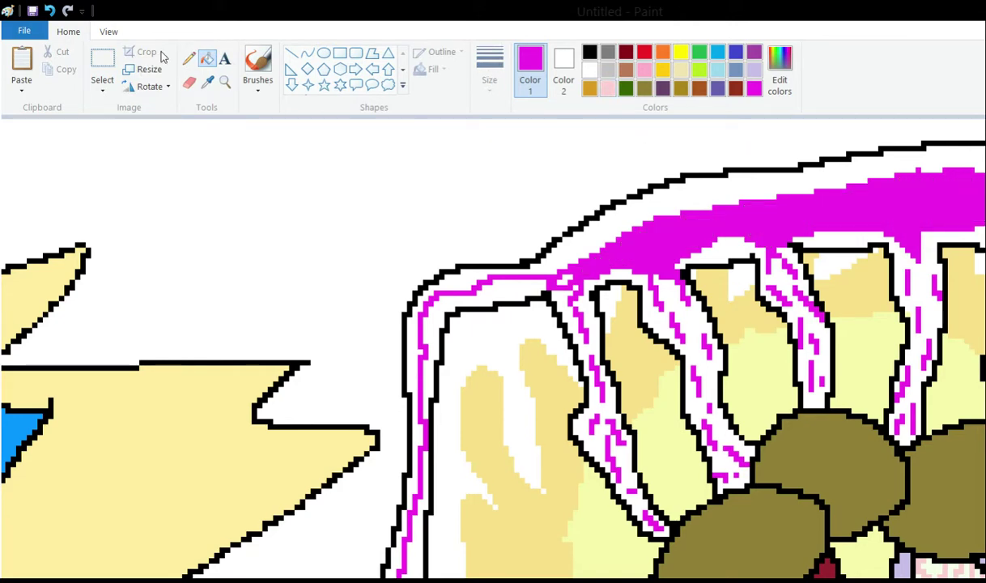
Set the Pencil to black and review the organs and magenta-lined tubes between the upper sac and the burner
left_click(189, 59)
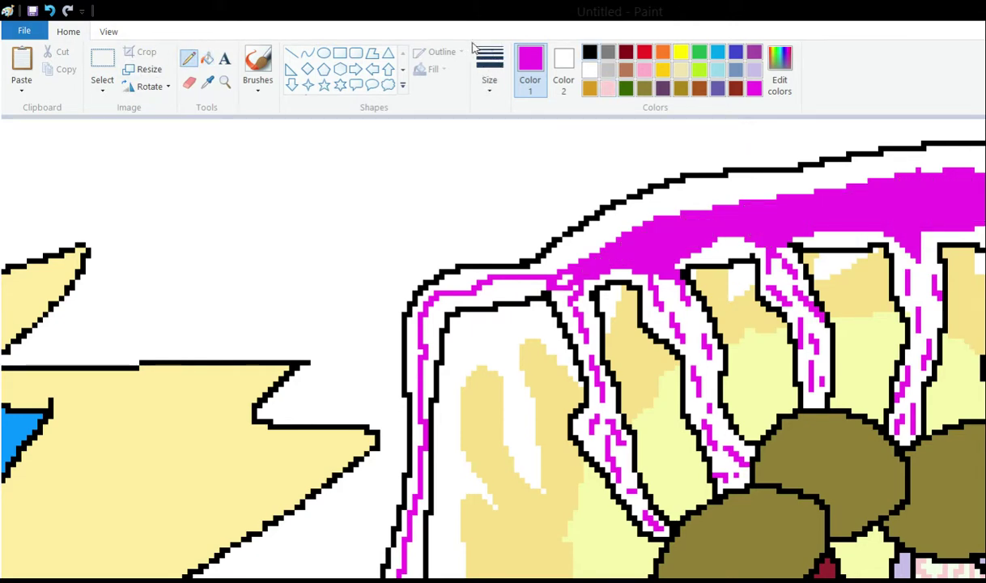
left_click(589, 52)
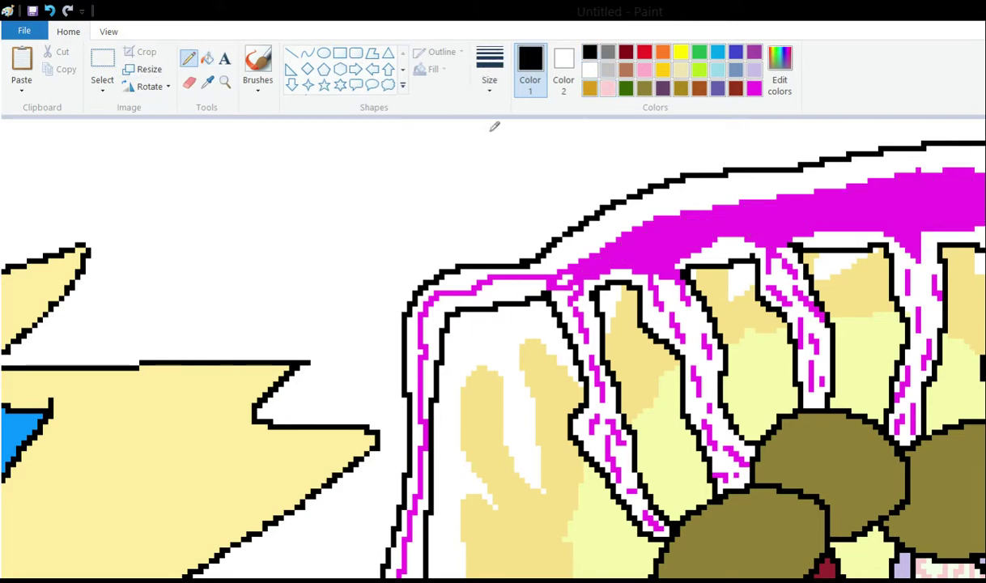
scroll(524, 249, "down", 10)
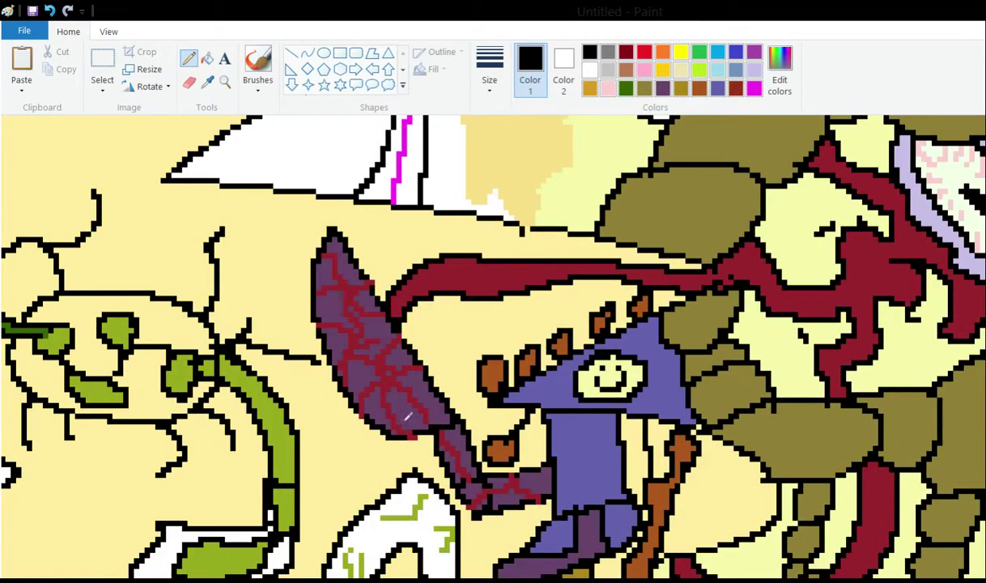
scroll(270, 559, "right", 10)
scroll(288, 545, "left", 7)
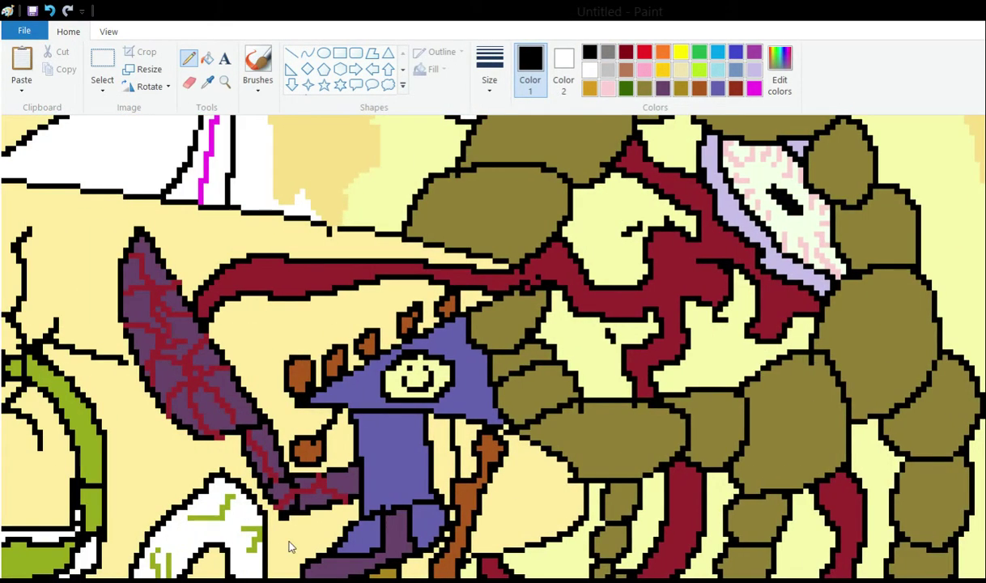
scroll(288, 545, "down", 6)
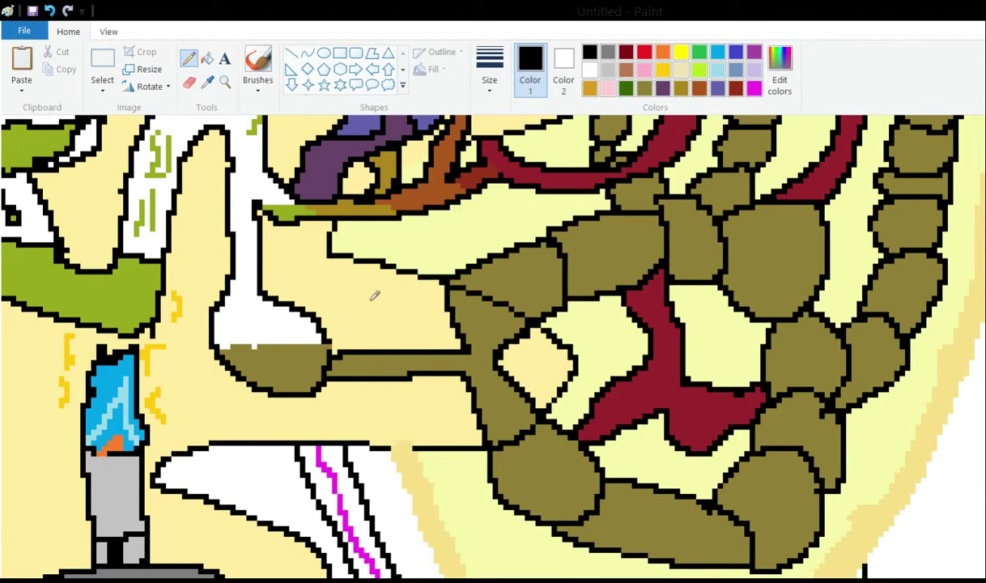
scroll(376, 286, "up", 6)
scroll(423, 241, "down", 10)
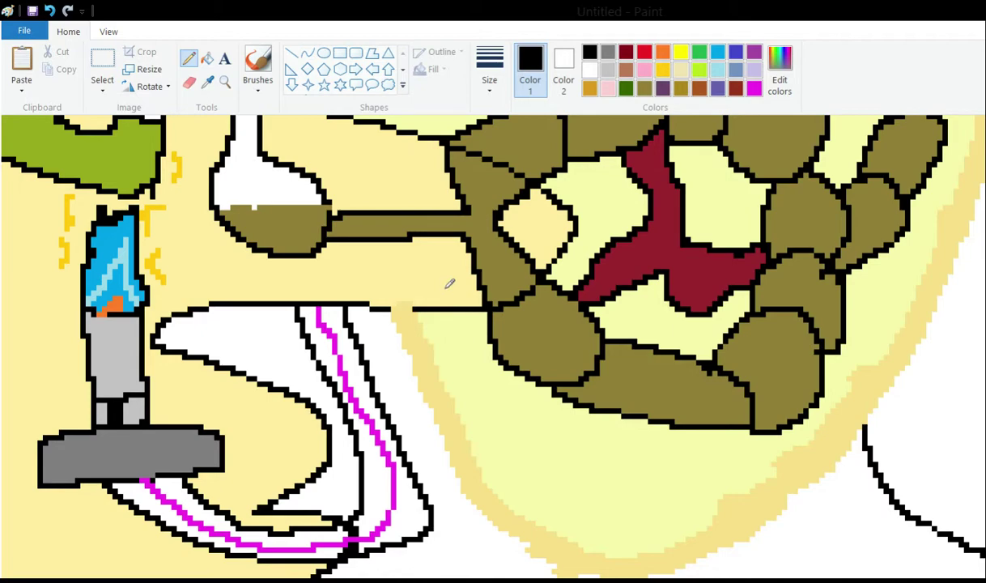
scroll(446, 282, "up", 8)
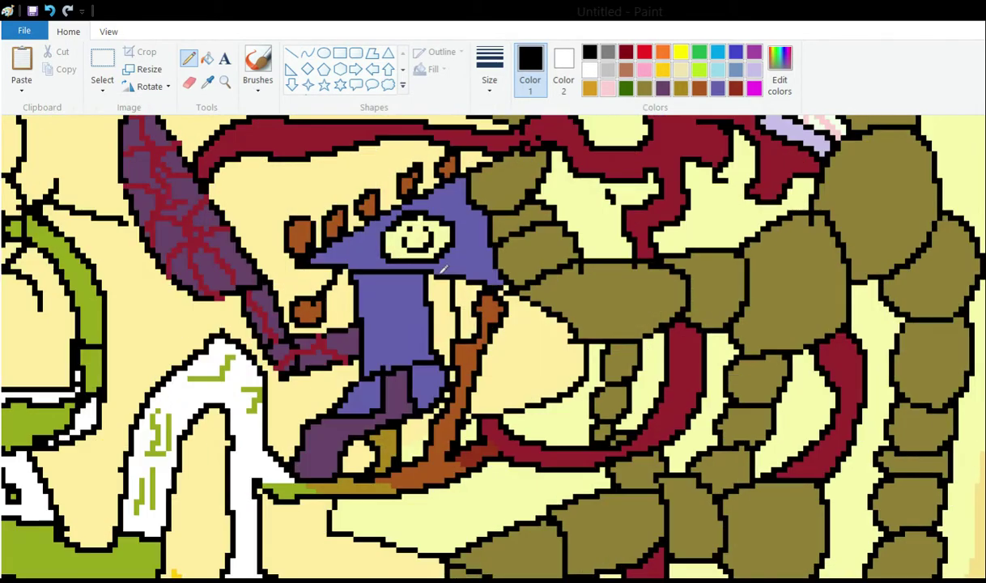
scroll(490, 279, "up", 10)
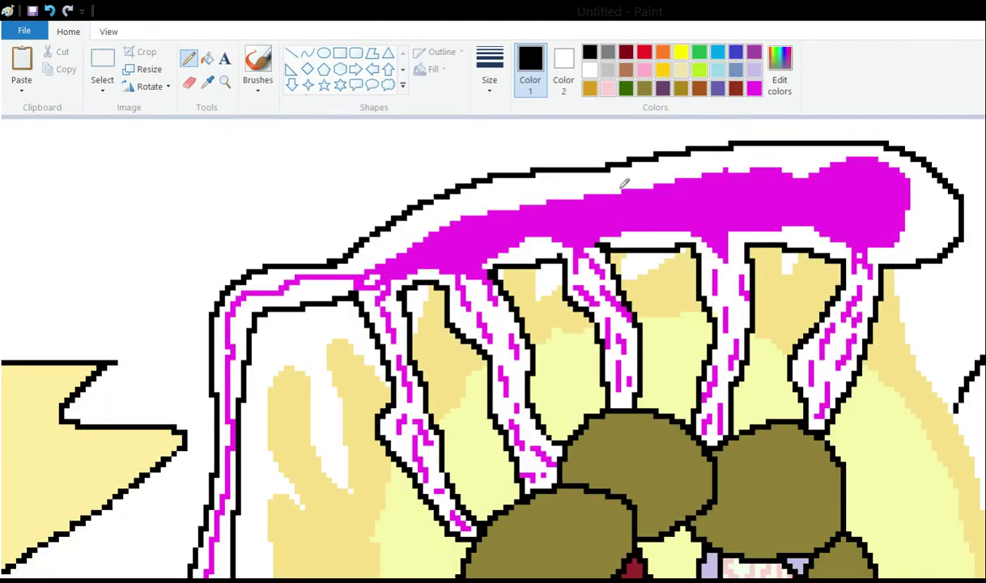
scroll(624, 184, "down", 10)
scroll(451, 246, "down", 15)
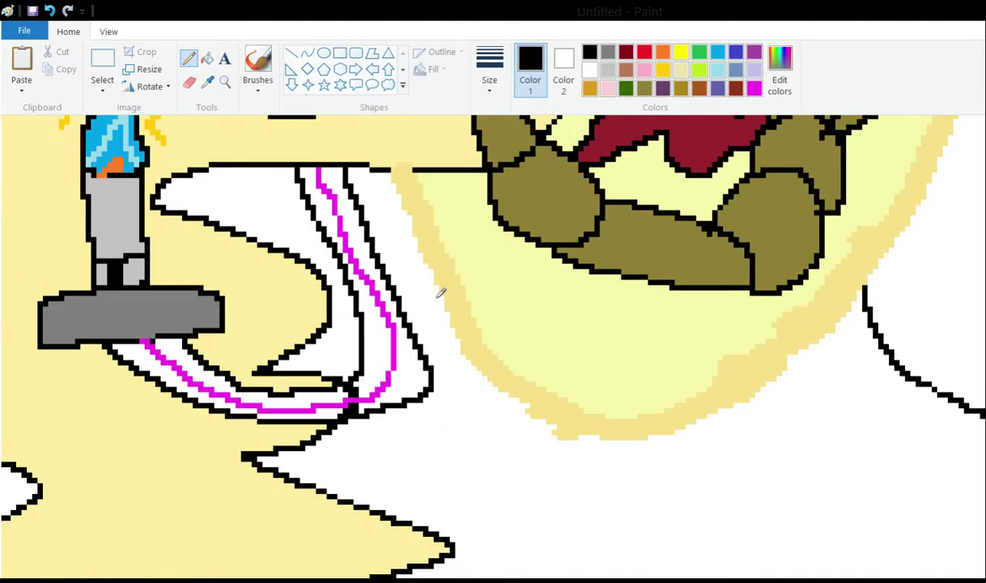
scroll(429, 289, "up", 3)
Zoom out and examine the whole creature drawing
left_click(225, 83)
right_click(267, 209)
right_click(267, 209)
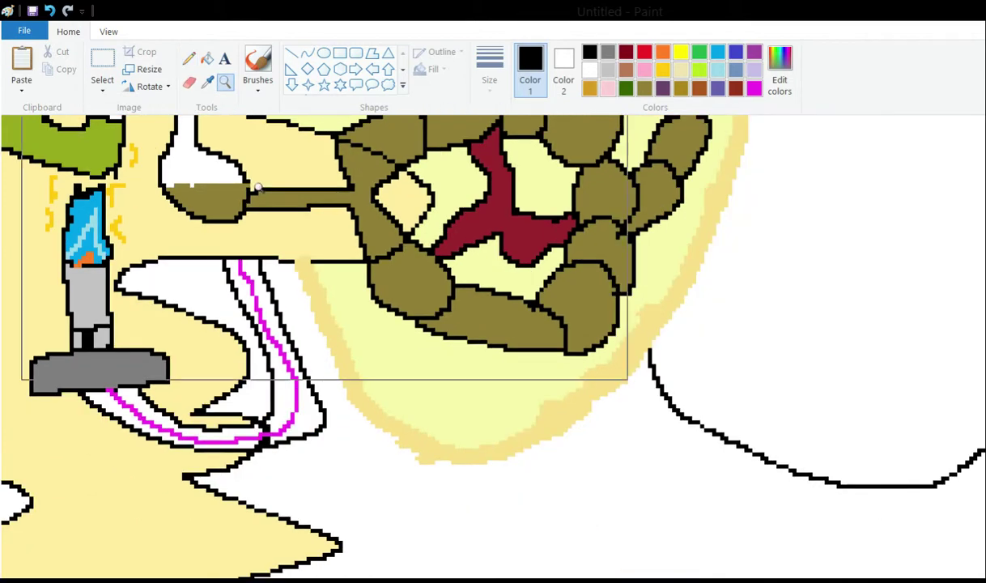
right_click(202, 205)
right_click(203, 205)
right_click(202, 205)
right_click(193, 208)
right_click(190, 209)
scroll(178, 219, "up", 3)
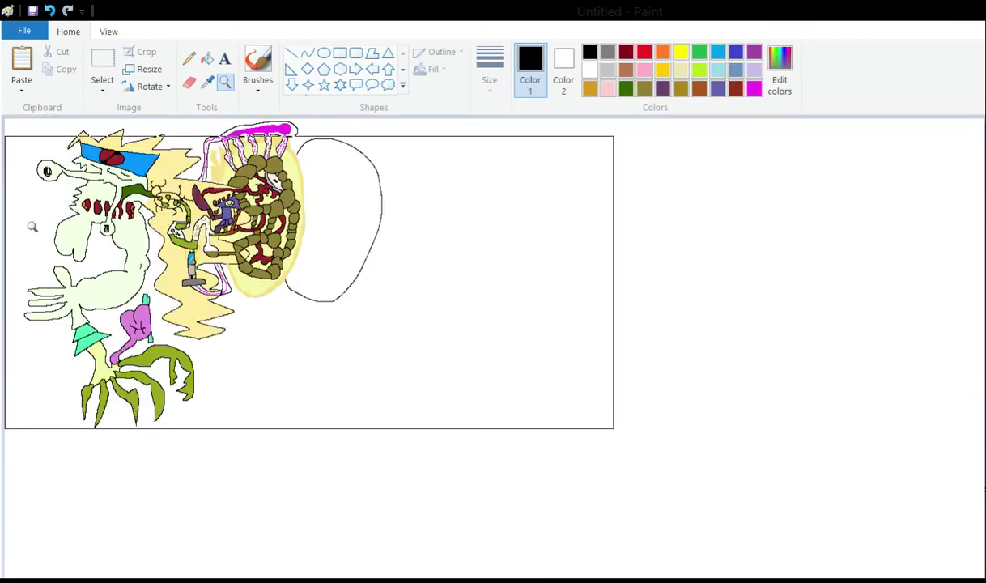
Zoom in on the torso and inspect the internal organs, the upper sac and the area below the burner
left_click(189, 58)
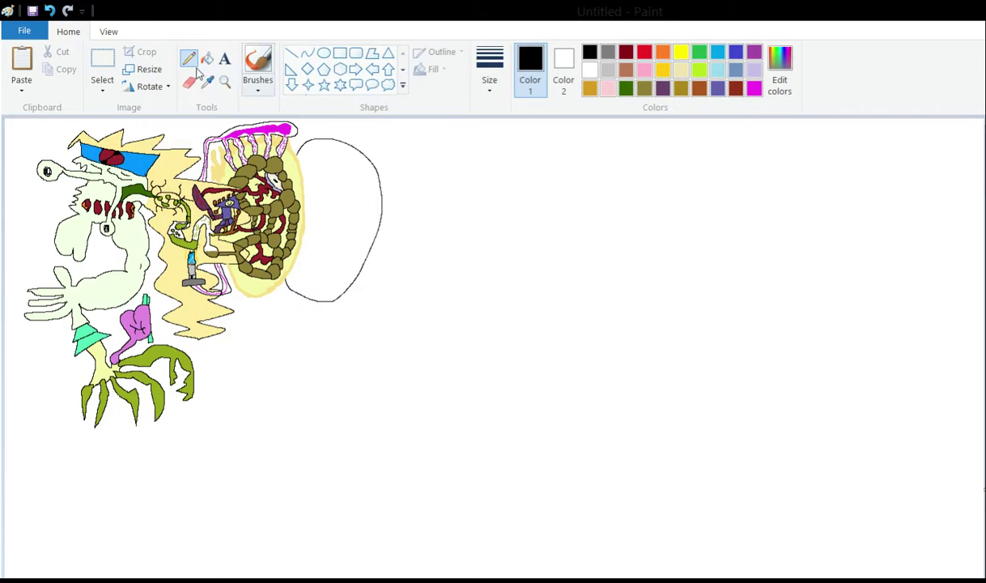
left_click(224, 81)
left_click(253, 219)
scroll(342, 240, "up", 2)
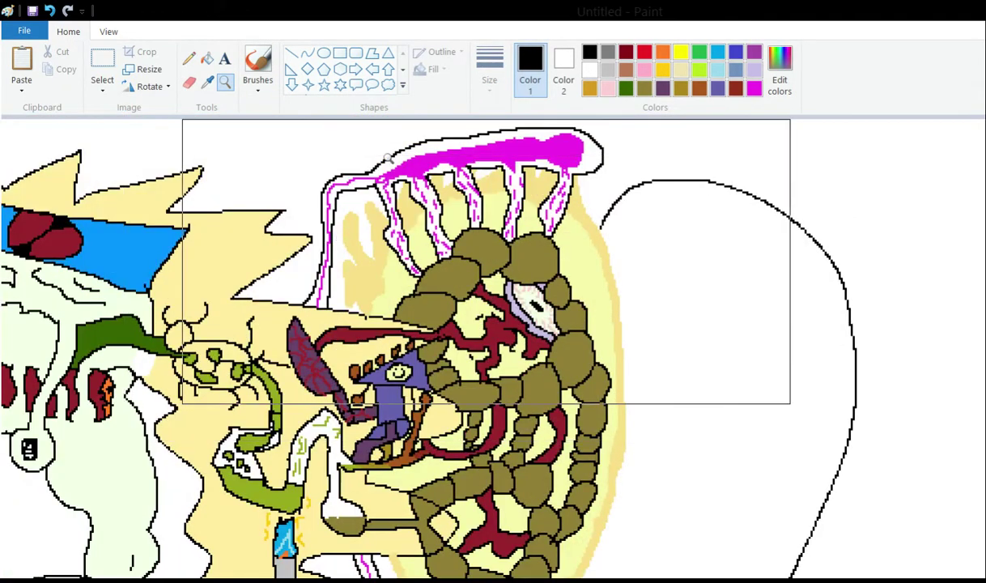
scroll(273, 318, "down", 3)
scroll(272, 318, "up", 3)
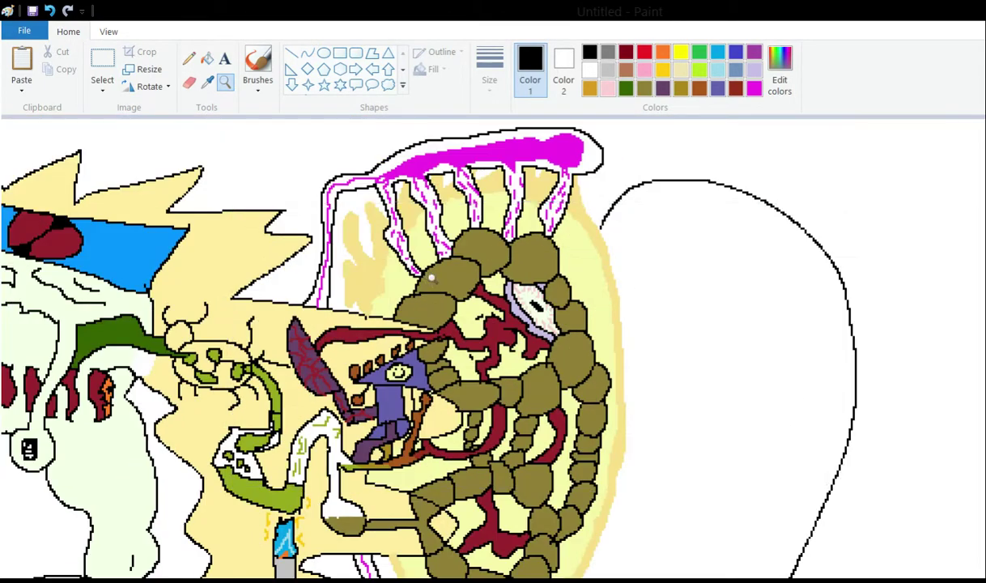
scroll(528, 284, "down", 3)
scroll(528, 284, "up", 3)
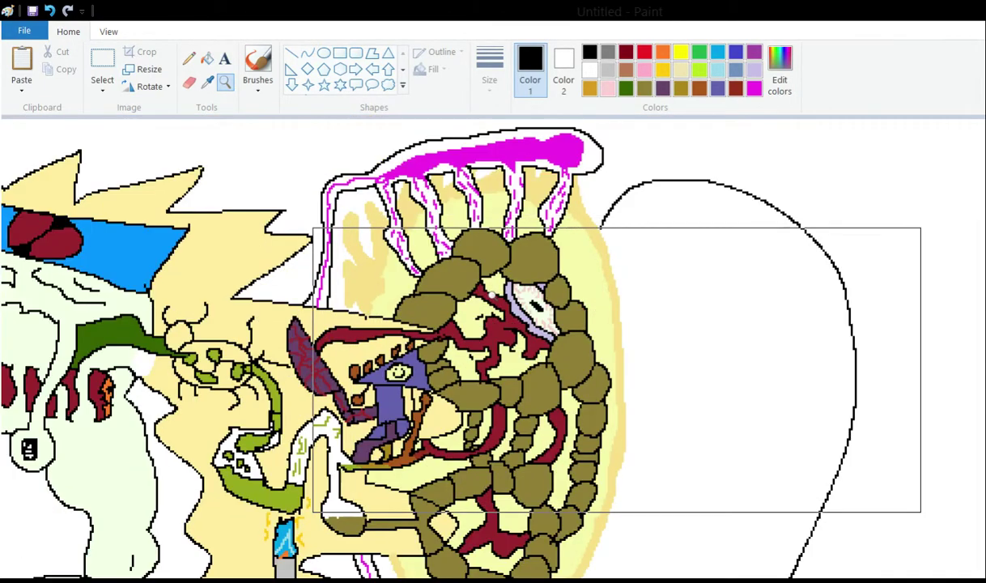
scroll(279, 291, "down", 3)
scroll(303, 358, "down", 3)
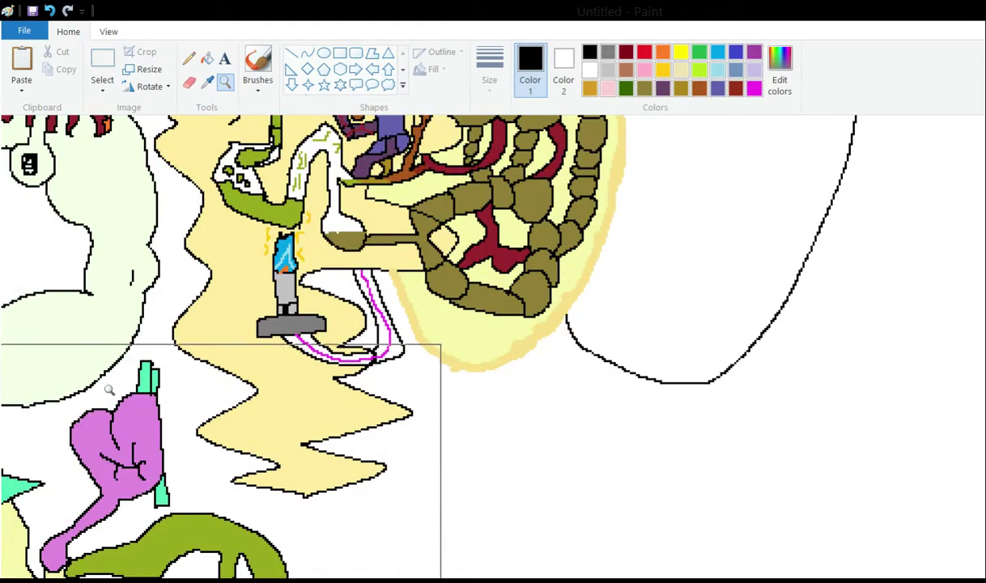
scroll(220, 251, "up", 3)
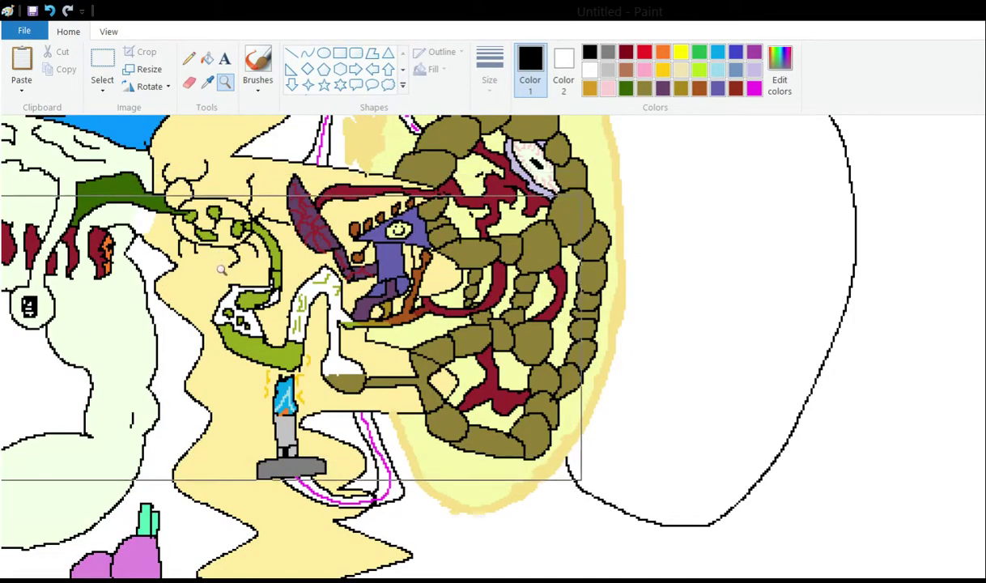
scroll(272, 358, "down", 6)
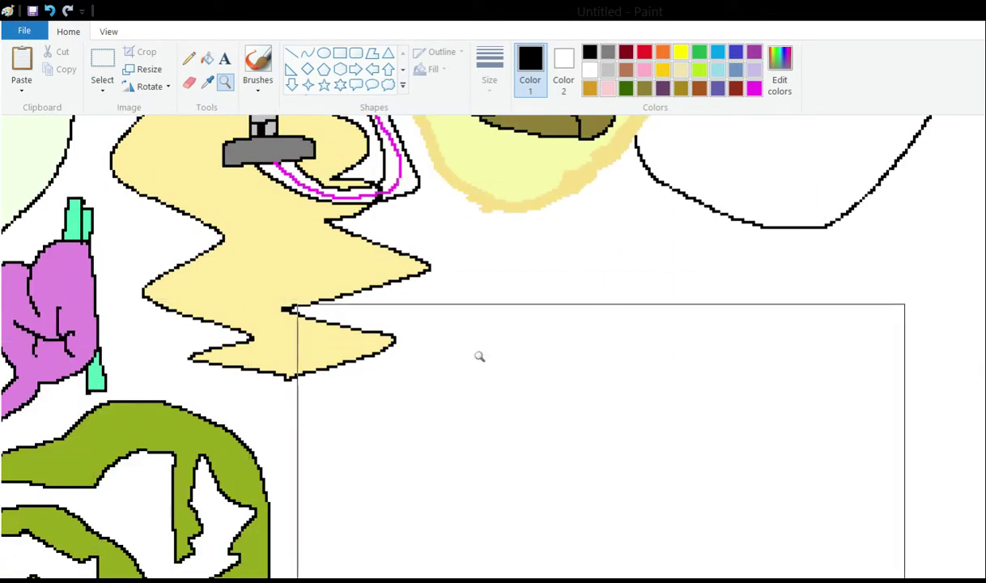
left_click(188, 59)
scroll(378, 194, "up", 3)
scroll(485, 323, "up", 3)
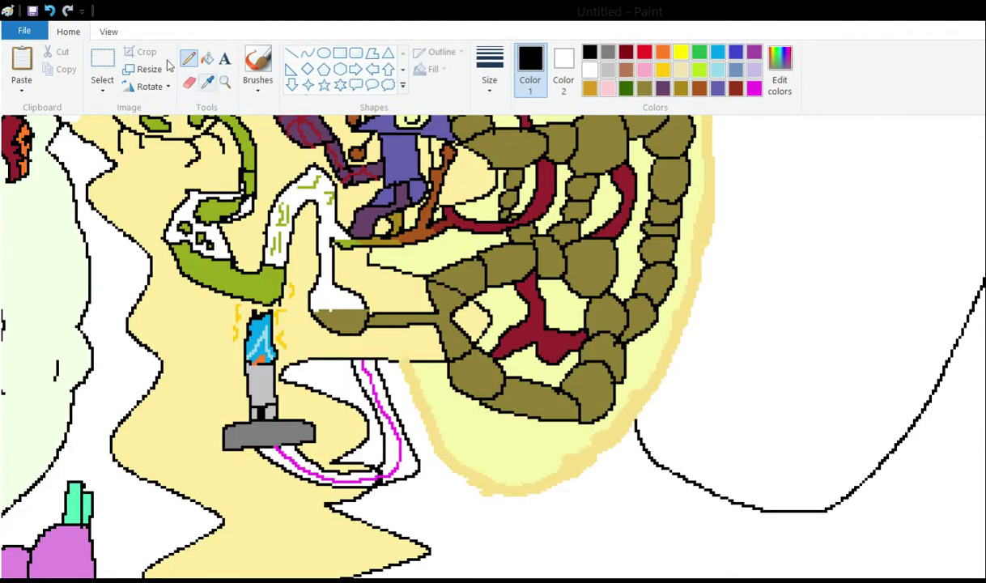
left_click(188, 82)
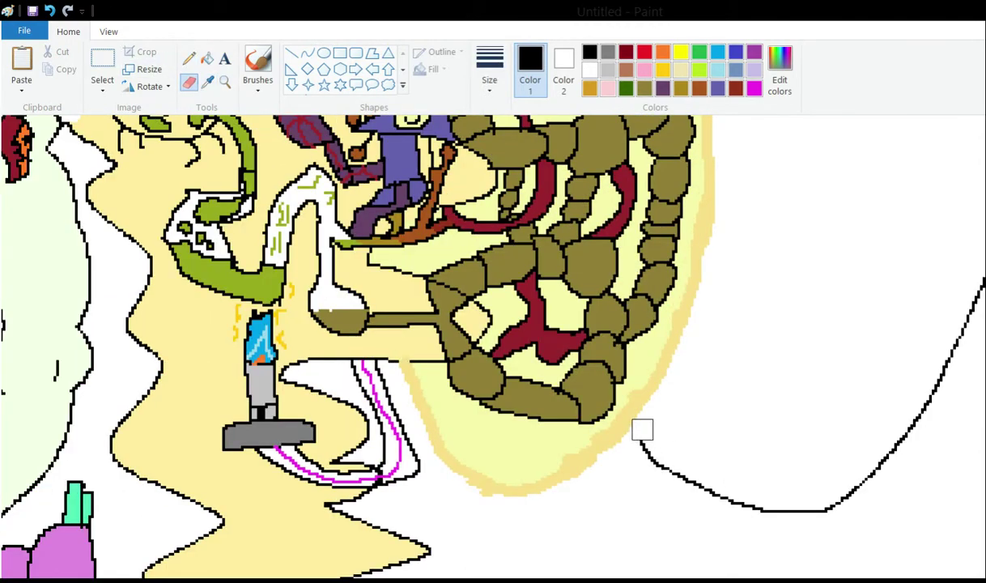
scroll(651, 429, "up", 5)
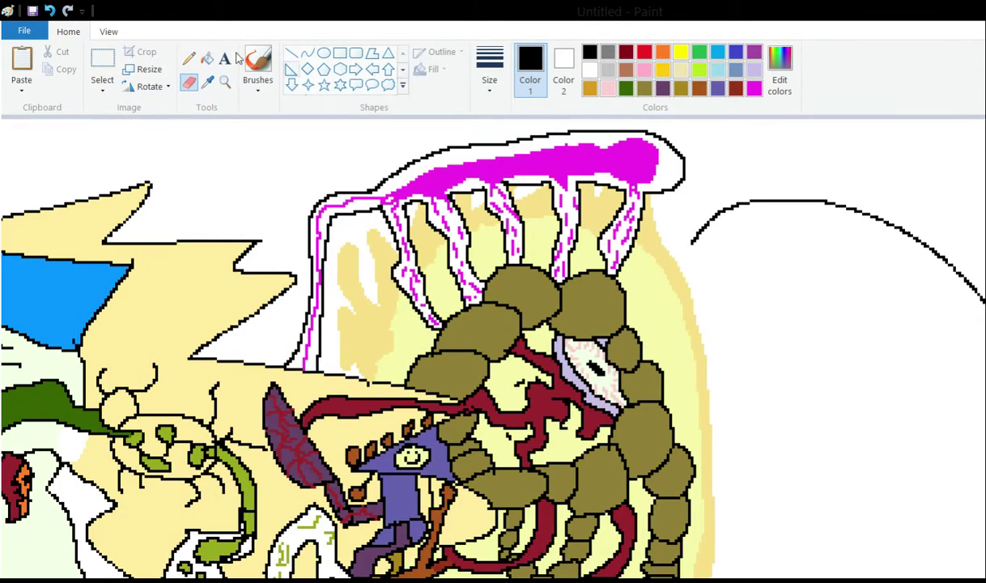
Erase the black arc in the empty space beside the creature's large yellow belly
left_click(207, 58)
key("ctrl+z")
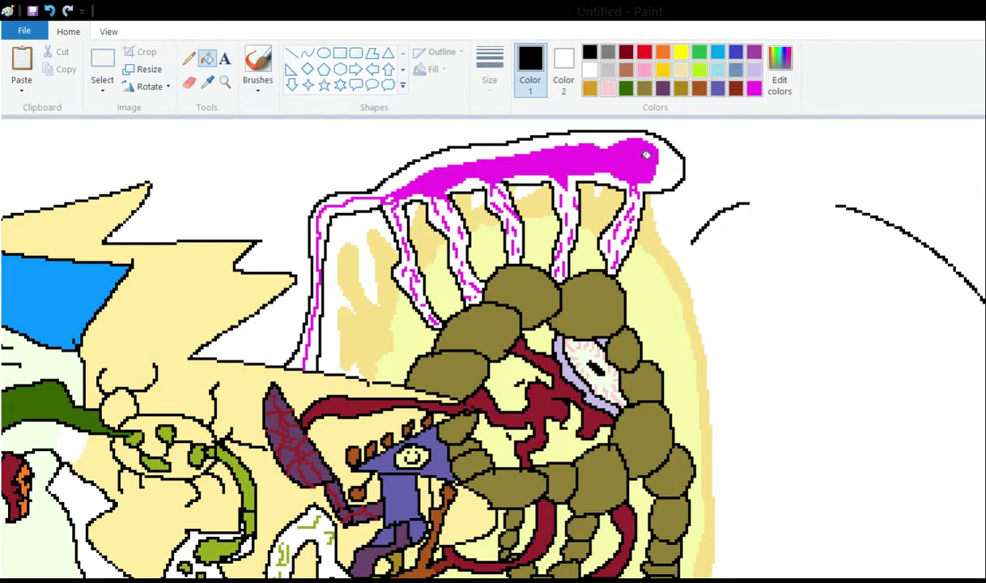
left_click(189, 82)
mouse_move(664, 230)
left_mouse_down()
mouse_move(730, 214)
mouse_move(823, 191)
mouse_move(950, 250)
mouse_move(982, 303)
left_mouse_up()
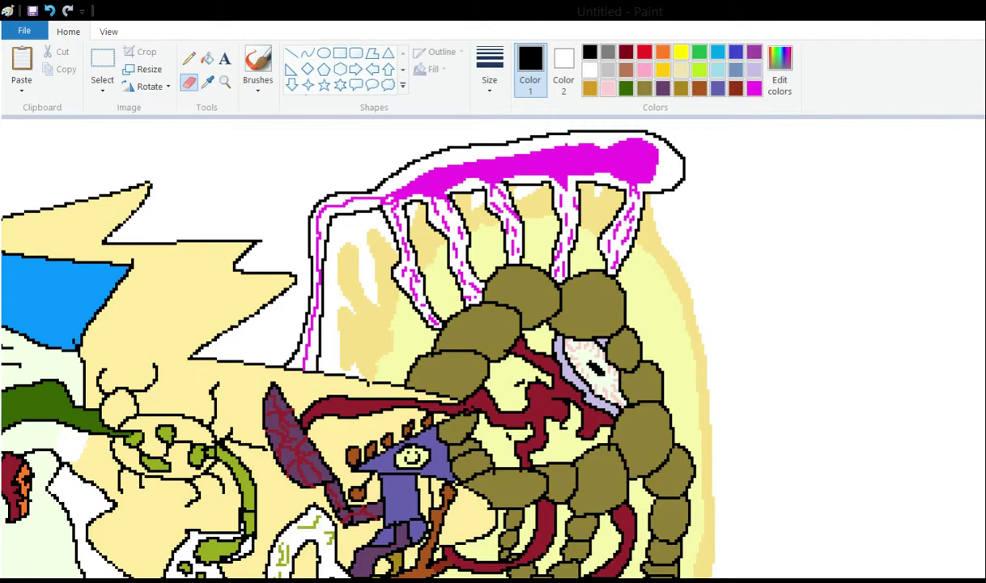
scroll(915, 322, "down", 5)
mouse_move(929, 191)
left_mouse_down()
mouse_move(935, 282)
mouse_move(810, 430)
mouse_move(777, 422)
left_mouse_up()
left_click_drag(644, 379, 831, 434)
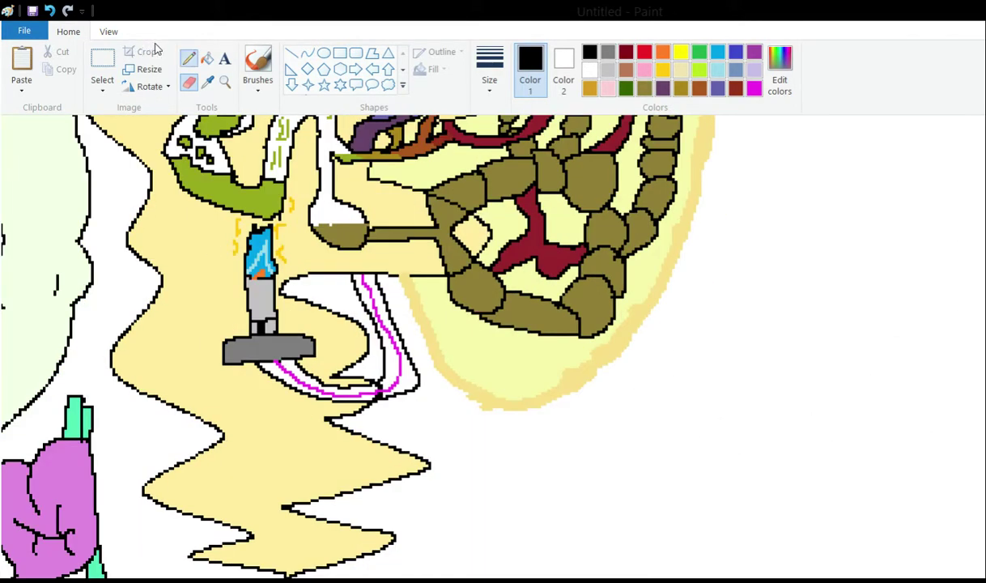
Switch to the Pencil and examine the belly organs, burner, head, ribs and the purple heart-like organ beneath the body
left_click(188, 58)
scroll(356, 209, "up", 5)
scroll(356, 209, "down", 3)
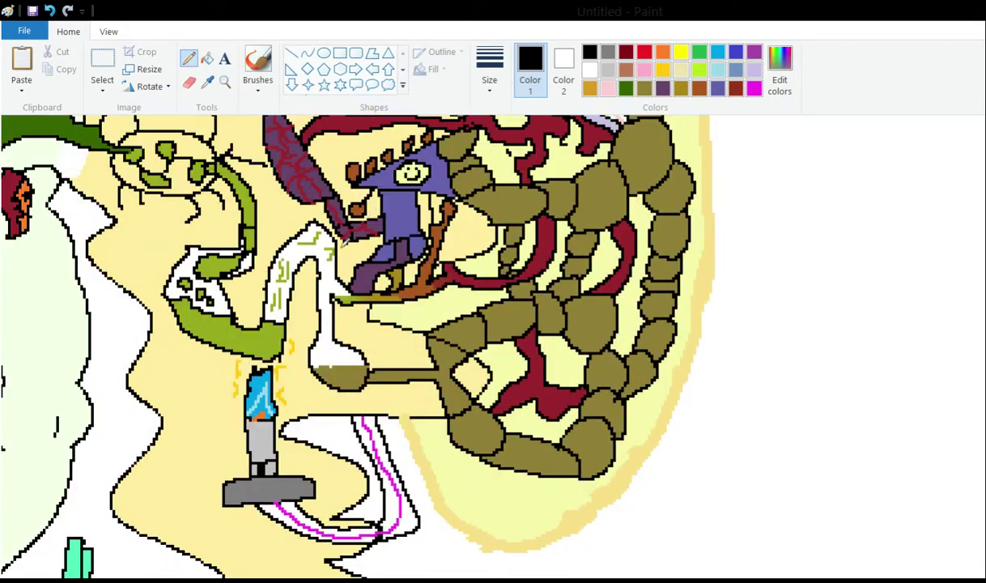
scroll(362, 273, "up", 3)
scroll(362, 273, "down", 4)
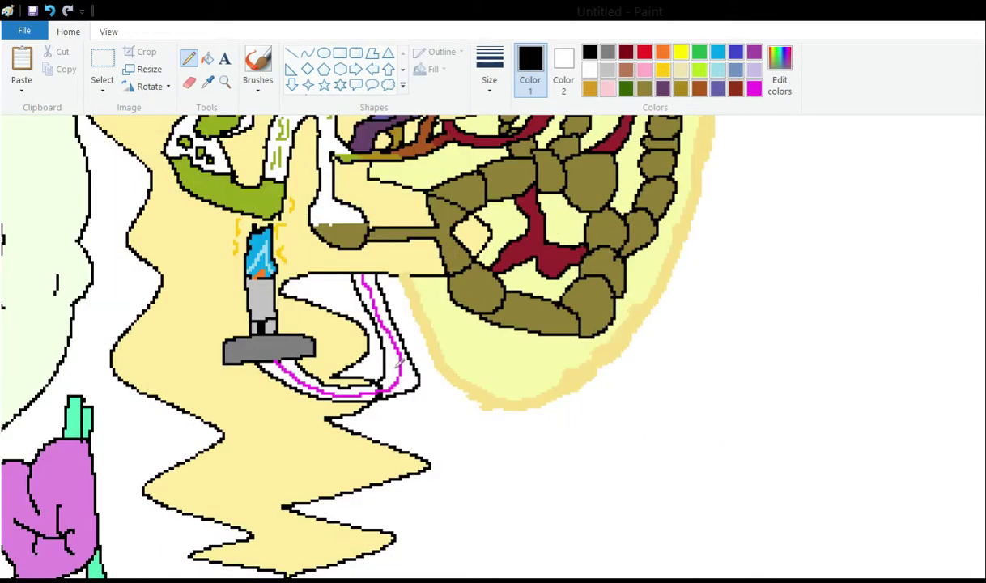
scroll(426, 310, "down", 3)
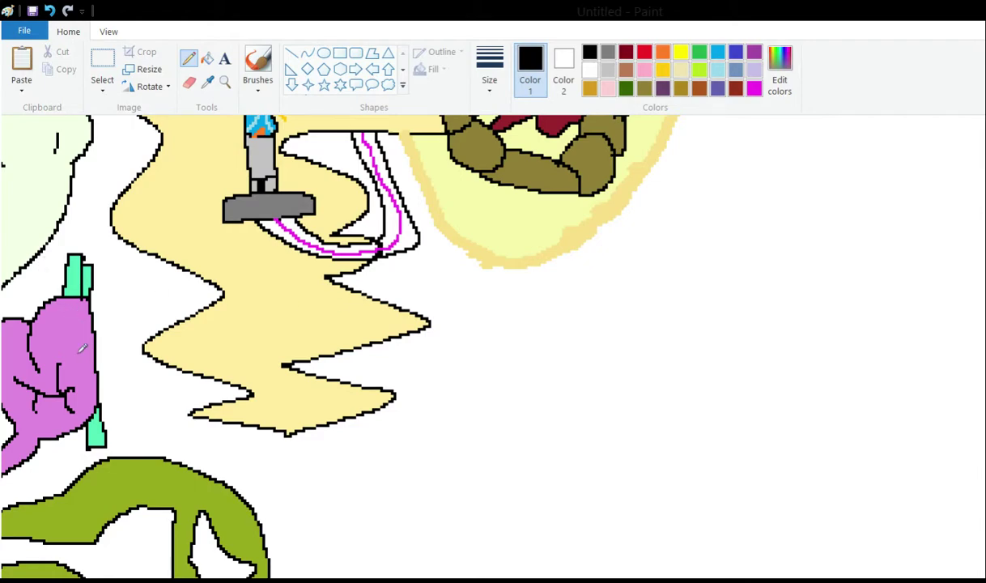
scroll(89, 341, "down", 1)
left_click_drag(273, 559, 194, 558)
scroll(282, 348, "up", 4)
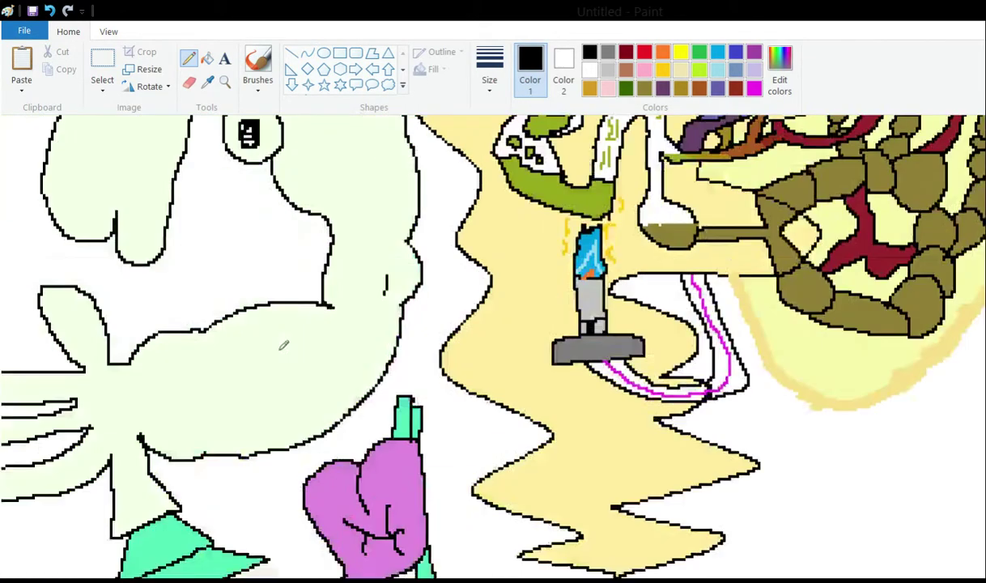
scroll(356, 291, "up", 3)
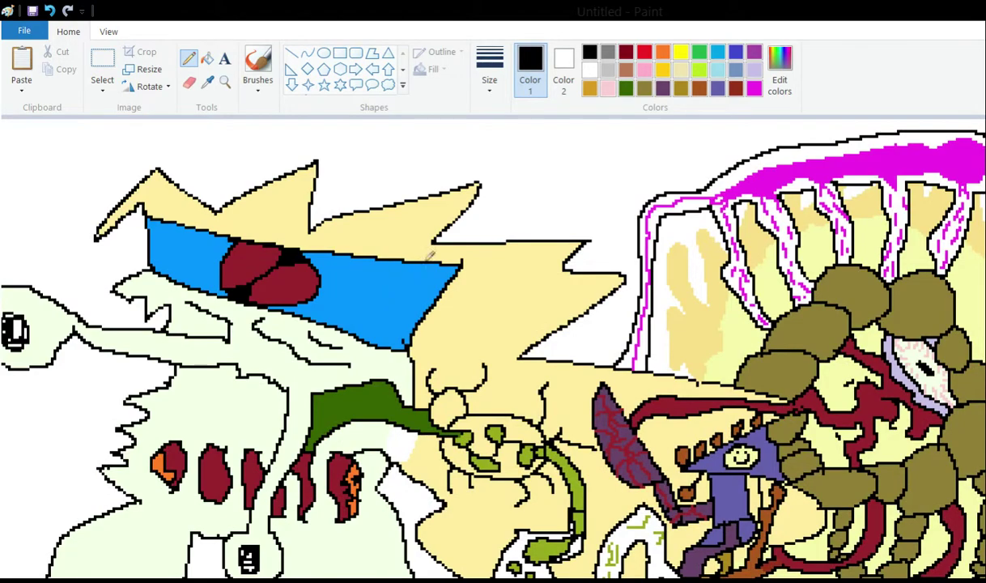
scroll(430, 255, "down", 3)
scroll(304, 263, "up", 3)
scroll(158, 234, "down", 3)
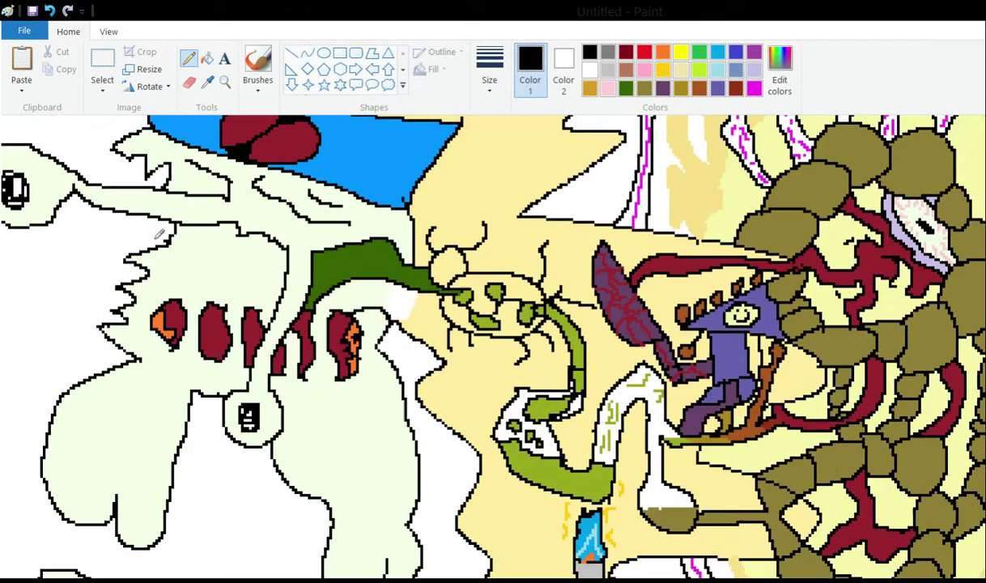
scroll(211, 212, "down", 3)
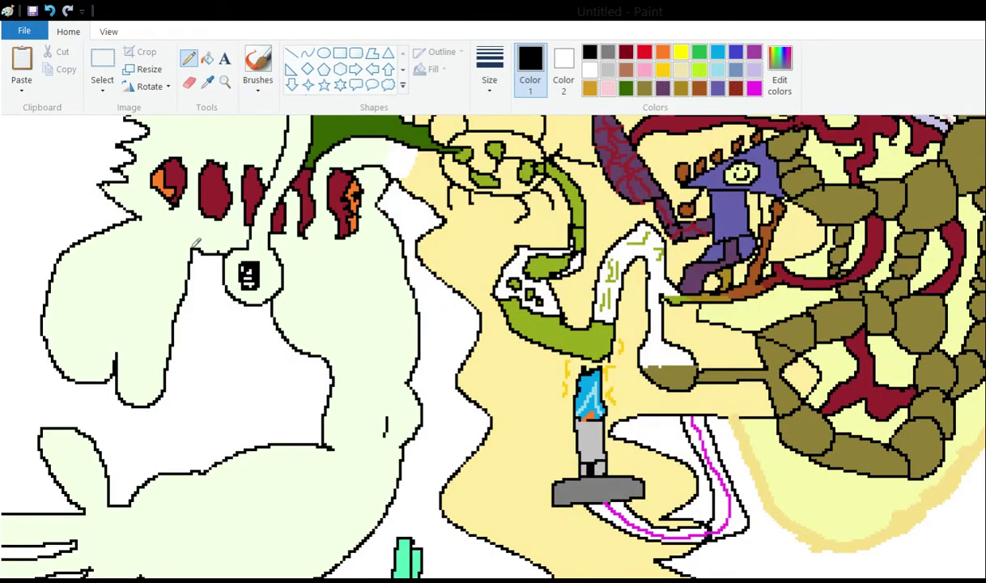
scroll(190, 234, "down", 3)
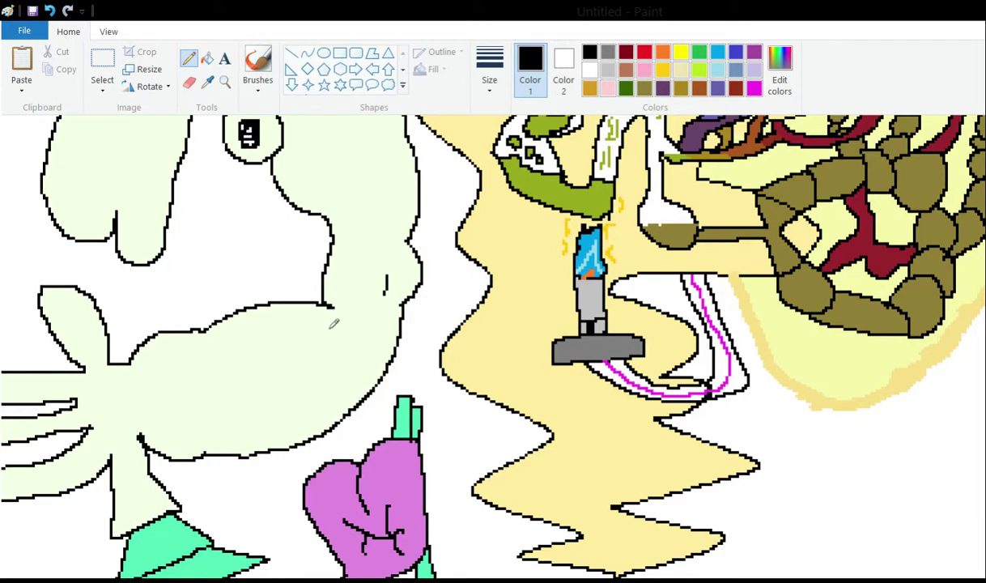
scroll(335, 325, "up", 9)
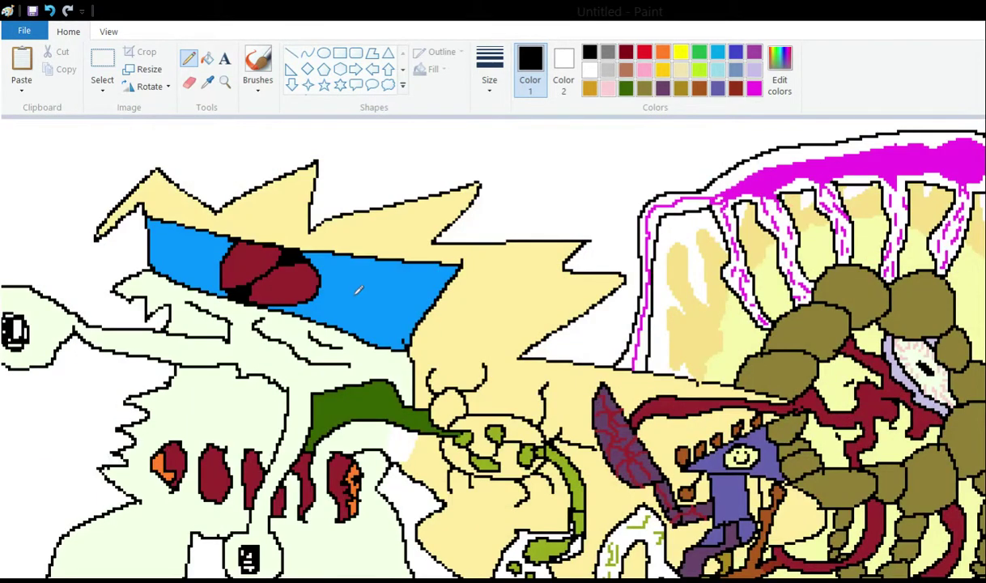
scroll(420, 242, "down", 9)
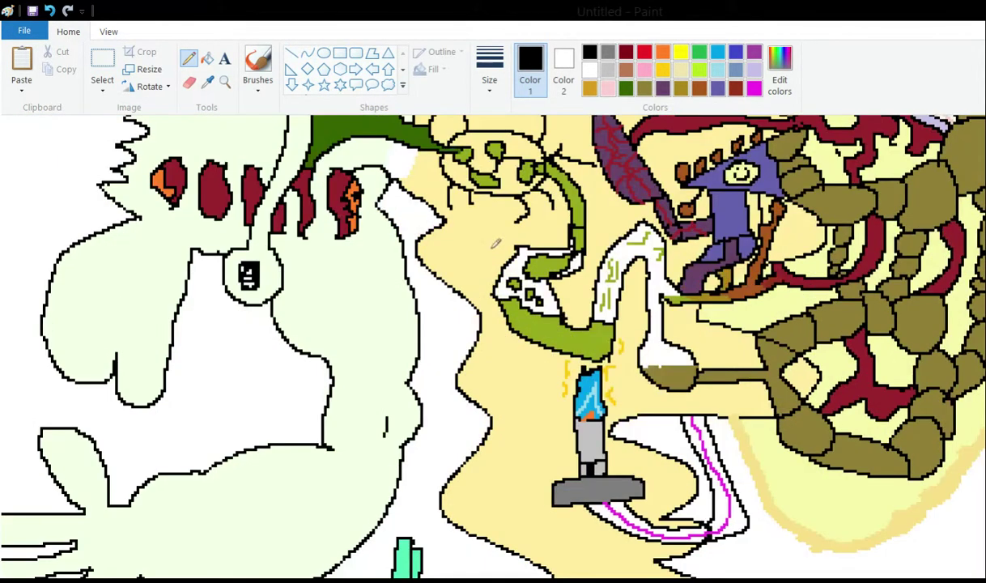
Draw the black outlines of a tube from the purple organ's upper teal stub to the bulge on the pale green body
mouse_move(330, 314)
left_mouse_down()
mouse_move(353, 236)
mouse_move(341, 168)
left_mouse_up()
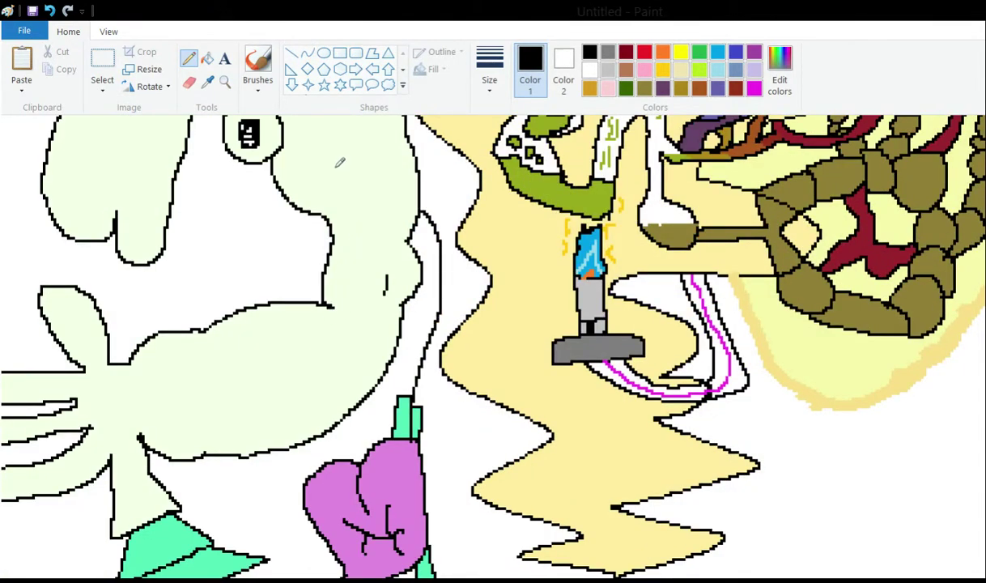
left_click_drag(322, 309, 319, 213)
scroll(319, 213, "up", 6)
scroll(259, 186, "down", 5)
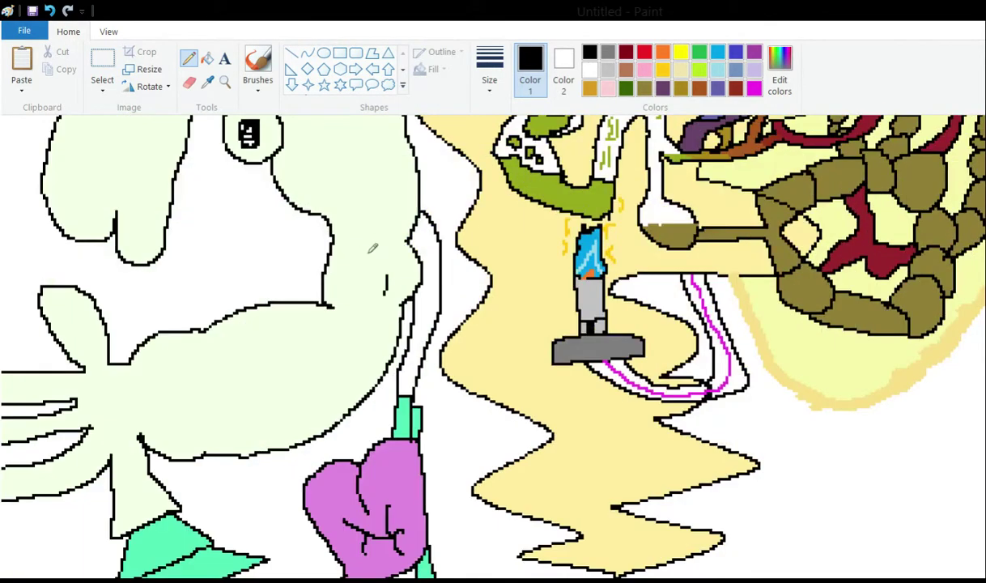
Try a long curved line from the head down through the ribs to the new tube, and undo it
scroll(352, 237, "up", 3)
scroll(238, 156, "up", 6)
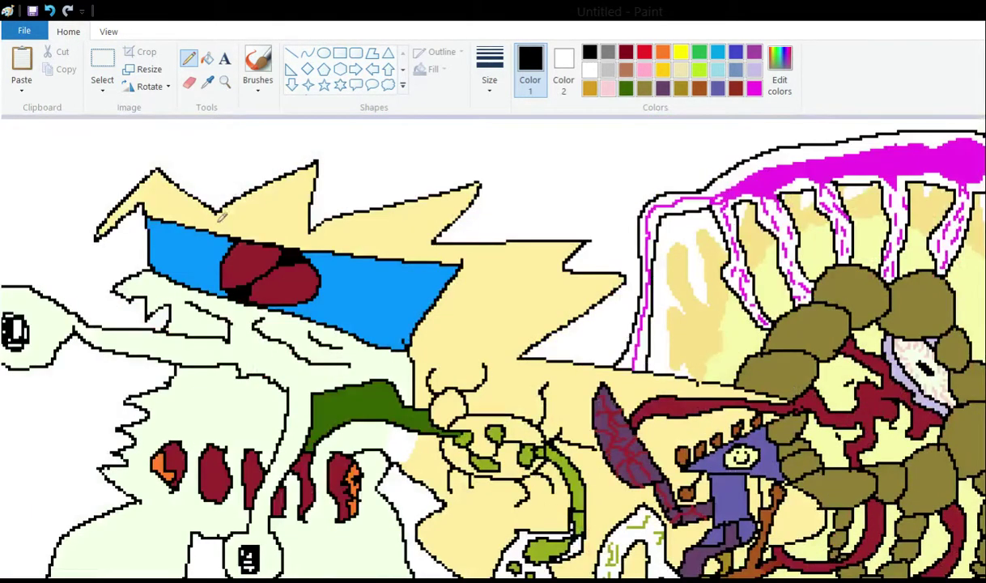
scroll(236, 174, "down", 3)
mouse_move(257, 166)
left_mouse_down()
mouse_move(295, 352)
mouse_move(333, 399)
left_mouse_up()
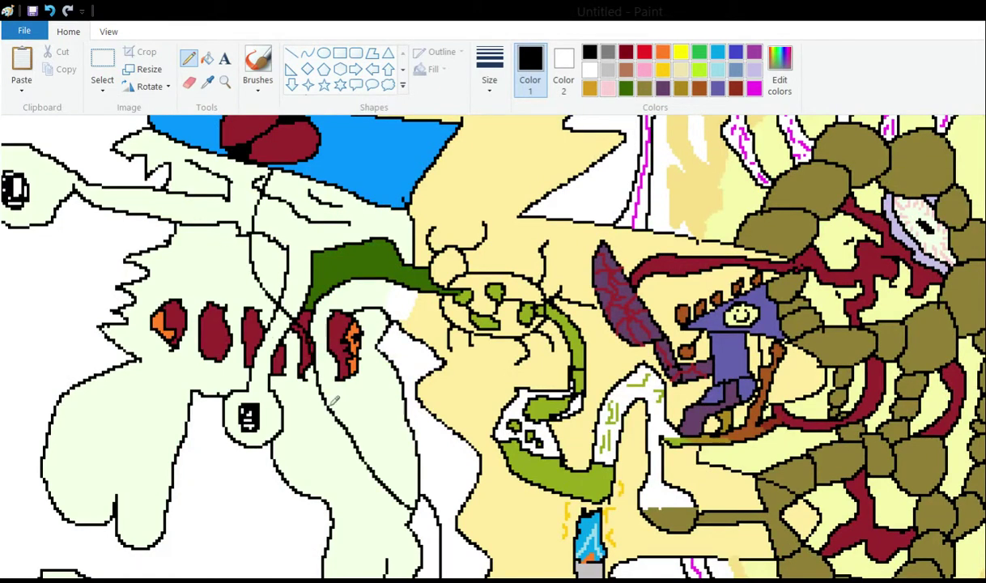
key("ctrl+z")
Draw a short black branch from the teal stub's tube to the edge of the jagged yellow body section
scroll(356, 323, "down", 6)
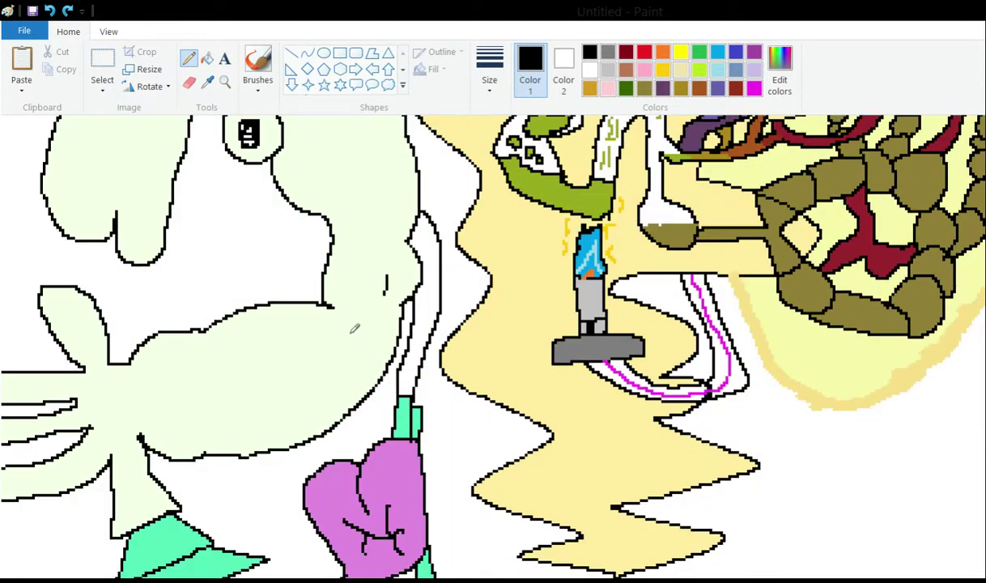
scroll(340, 318, "up", 3)
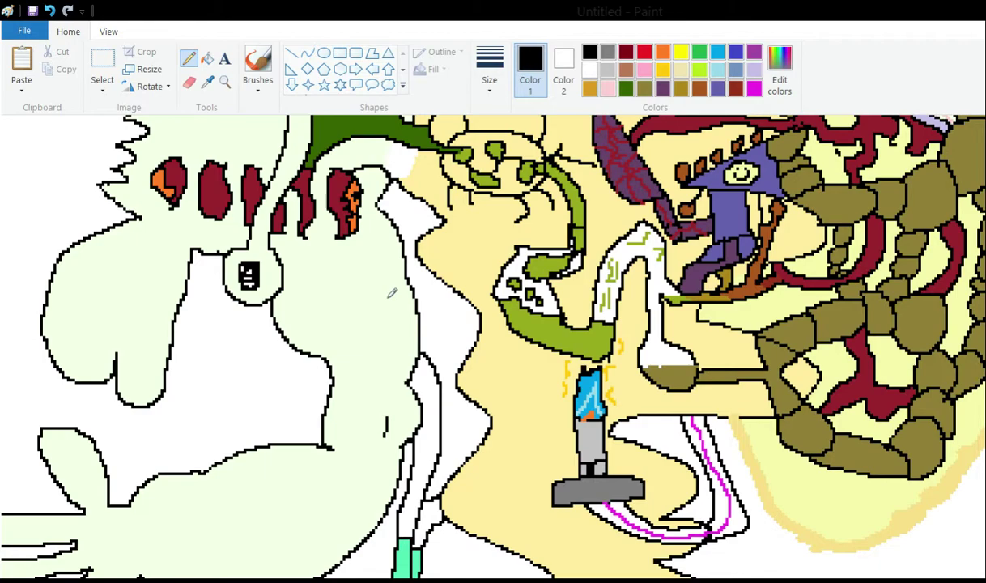
scroll(392, 293, "up", 5)
scroll(376, 337, "down", 7)
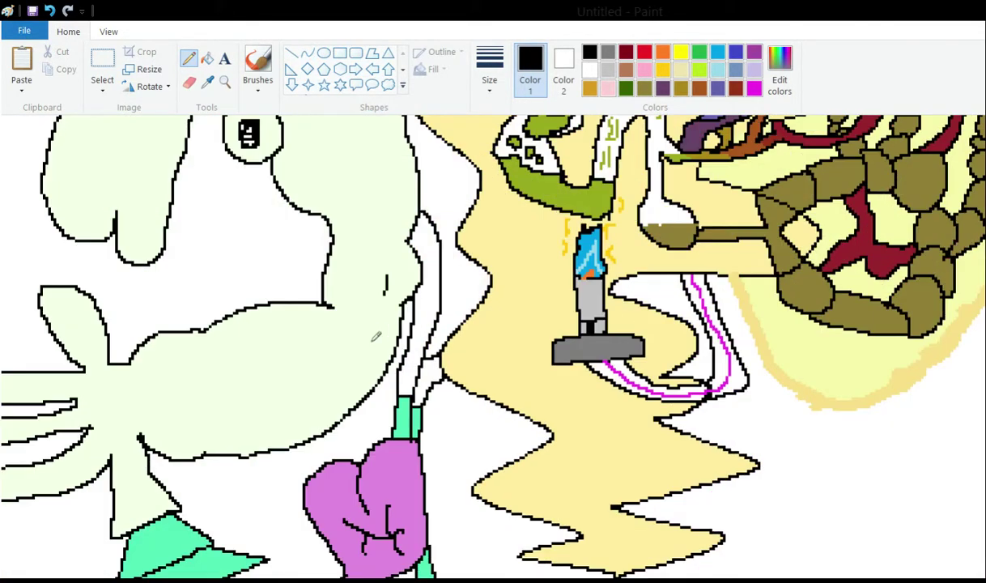
Extend the branch with two short black lines into the jagged yellow body section
scroll(361, 293, "up", 6)
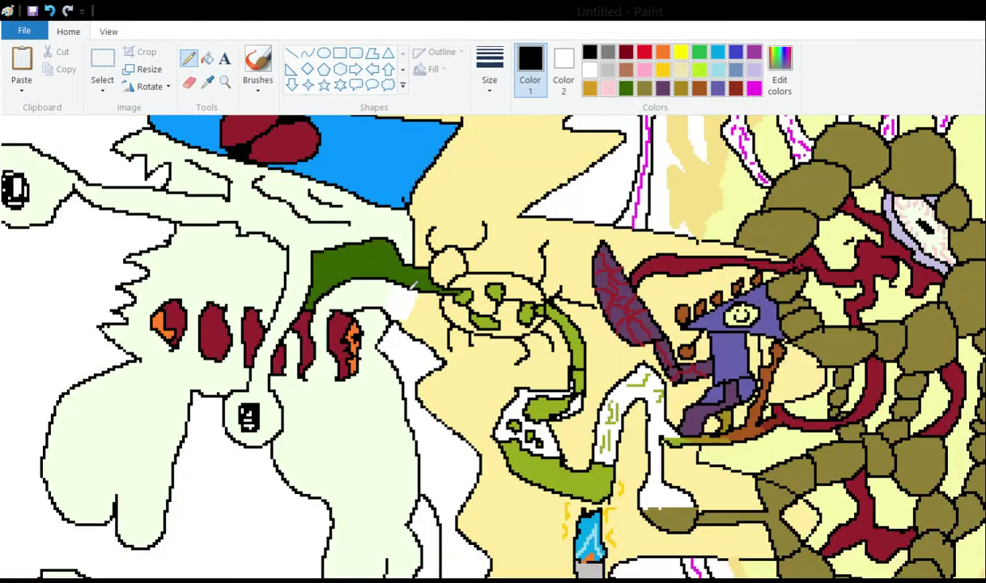
scroll(388, 289, "down", 3)
scroll(409, 287, "up", 3)
scroll(374, 233, "up", 3)
scroll(373, 234, "down", 6)
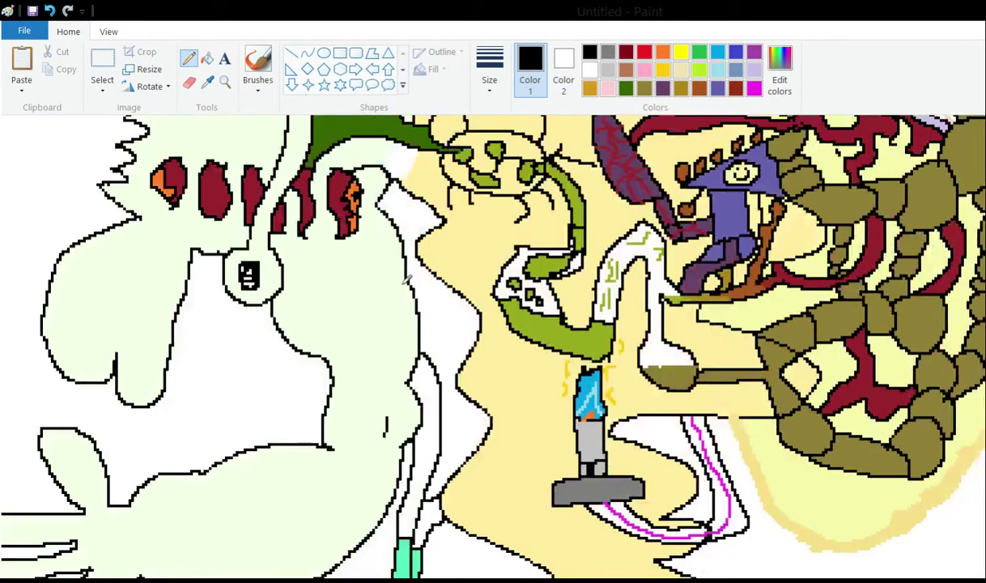
scroll(390, 308, "down", 3)
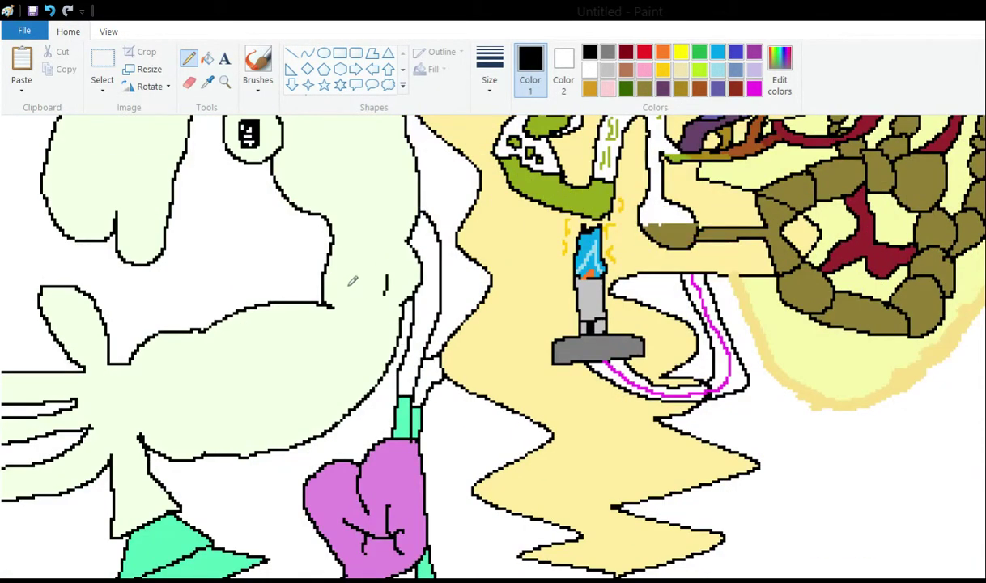
left_click_drag(453, 352, 473, 343)
left_click_drag(442, 374, 483, 360)
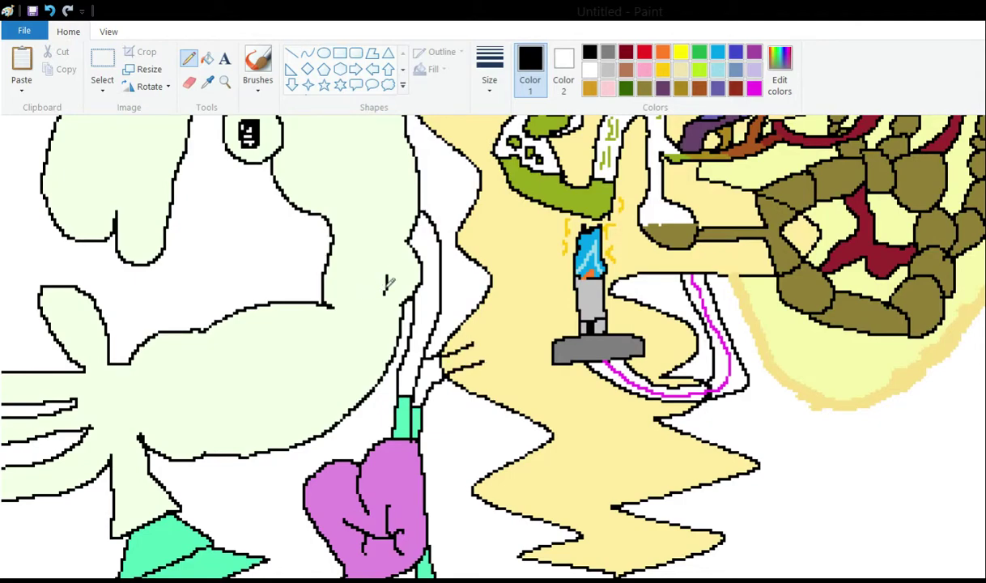
Draw two short black outlines leading outward from the purple organ's lower teal stub, above the green root
scroll(395, 264, "down", 3)
scroll(388, 267, "down", 3)
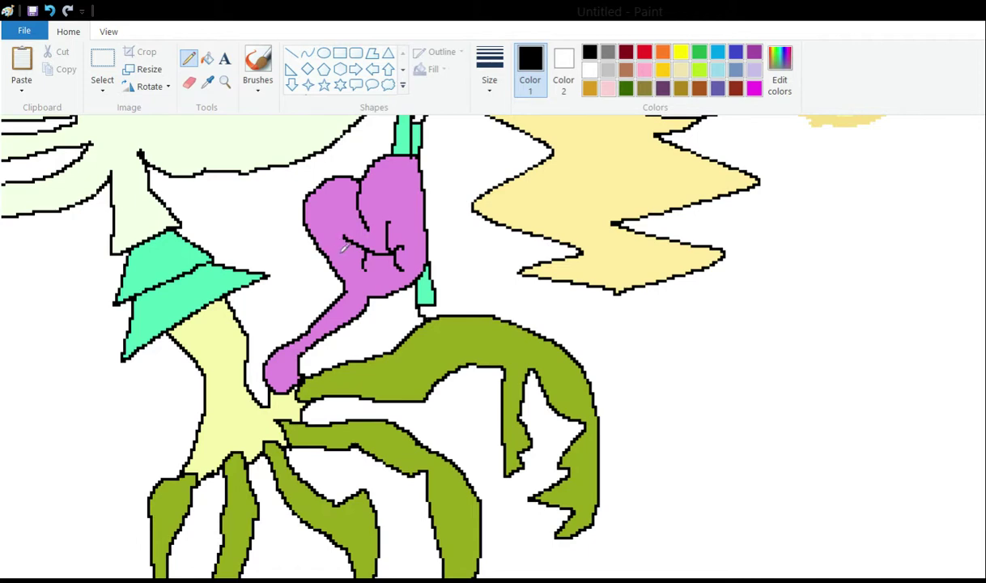
left_click_drag(441, 309, 496, 307)
left_click_drag(440, 297, 491, 291)
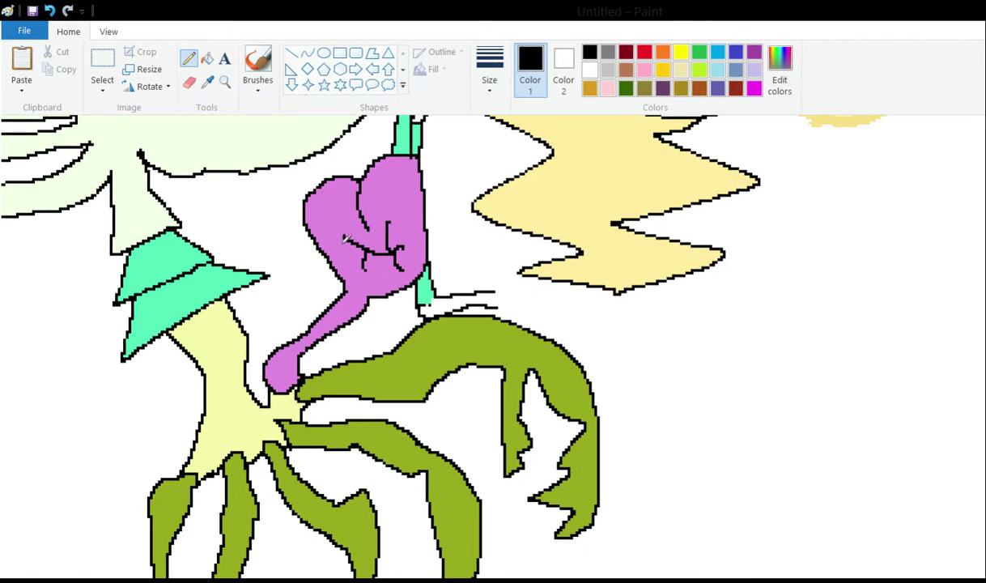
Try to extend the lower tube outline in one long curve rising beneath the large belly, and undo it
scroll(340, 238, "up", 10)
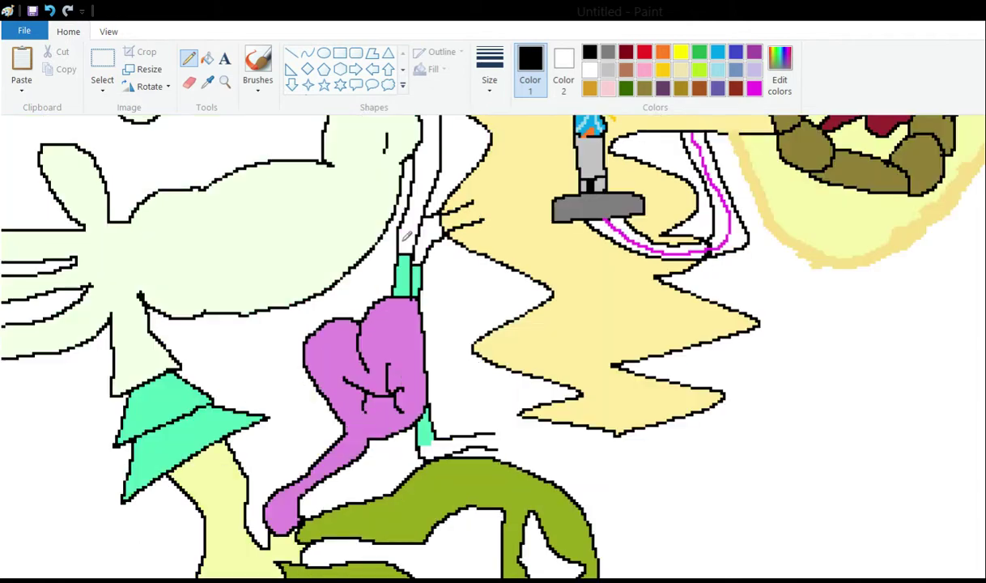
scroll(449, 307, "down", 6)
mouse_move(476, 426)
left_mouse_down()
mouse_move(586, 444)
mouse_move(827, 326)
mouse_move(835, 301)
left_mouse_up()
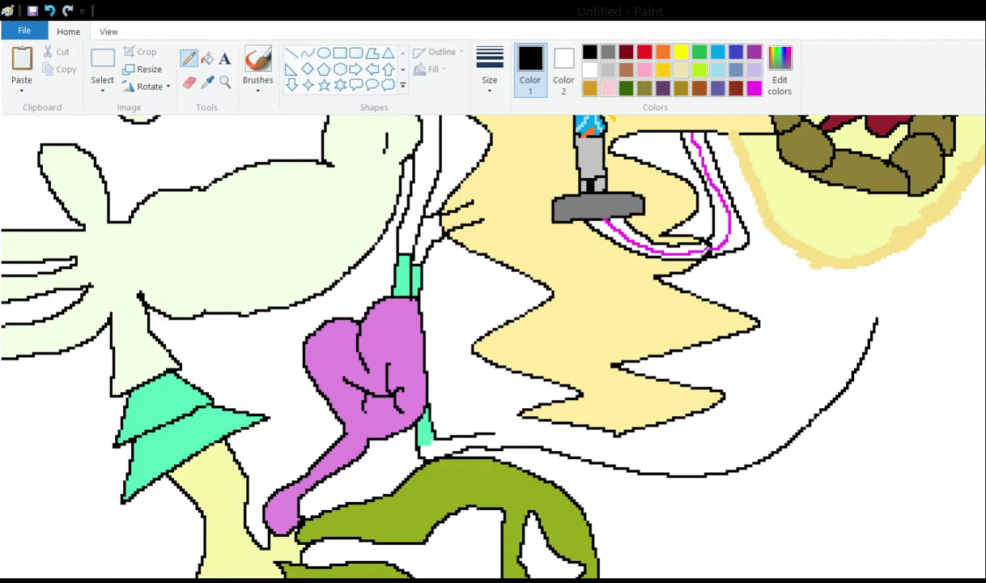
scroll(841, 299, "up", 4)
scroll(691, 250, "down", 4)
key("ctrl+z")
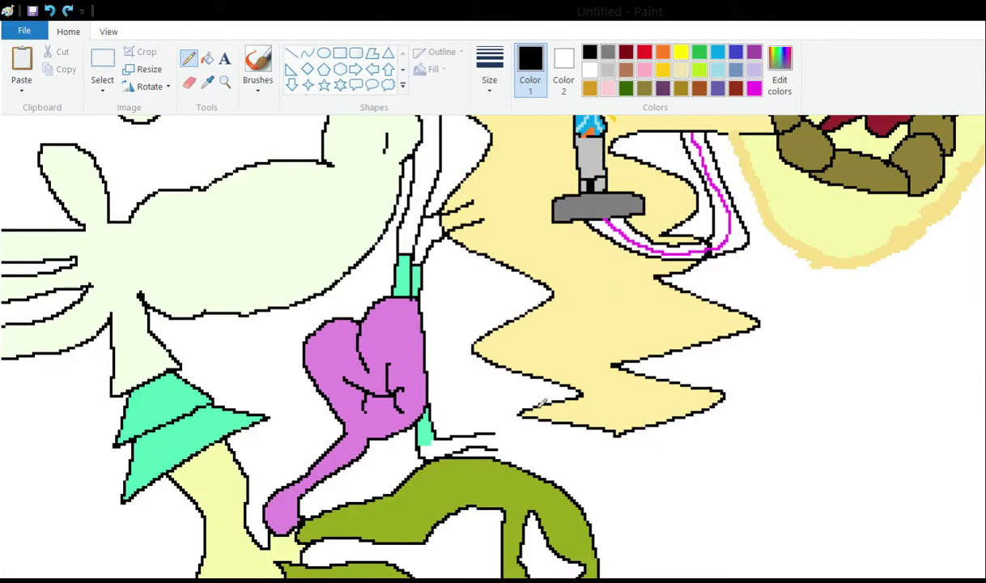
Draw a small oval loop beyond the lower tube and extend both wavy tube outlines toward it
left_click_drag(753, 454, 785, 446)
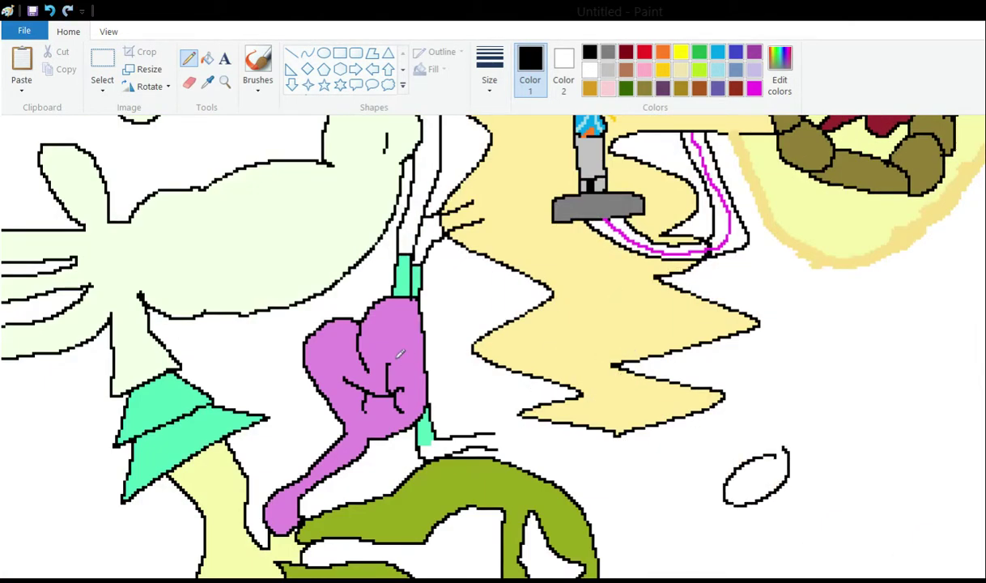
left_click_drag(473, 425, 696, 518)
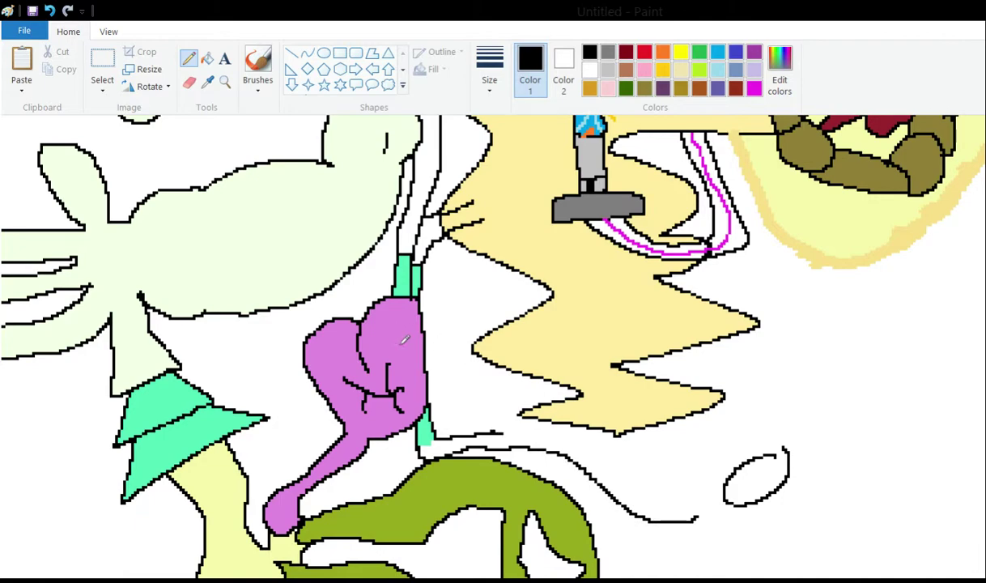
mouse_move(501, 433)
left_mouse_down()
mouse_move(611, 449)
mouse_move(694, 492)
left_mouse_up()
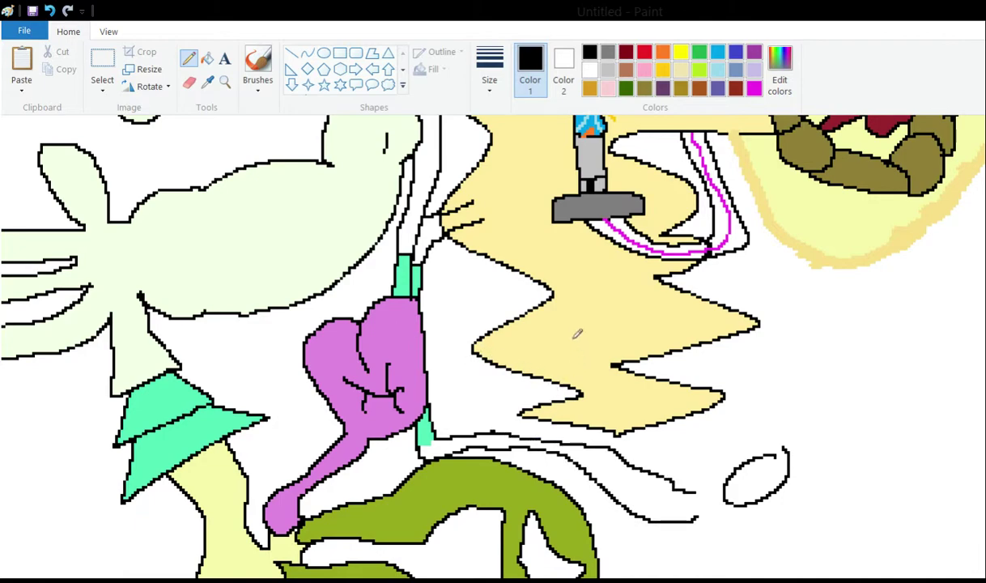
Erase the small oval loop beyond the lower tube's open end and switch back to the Pencil
scroll(577, 334, "down", 3)
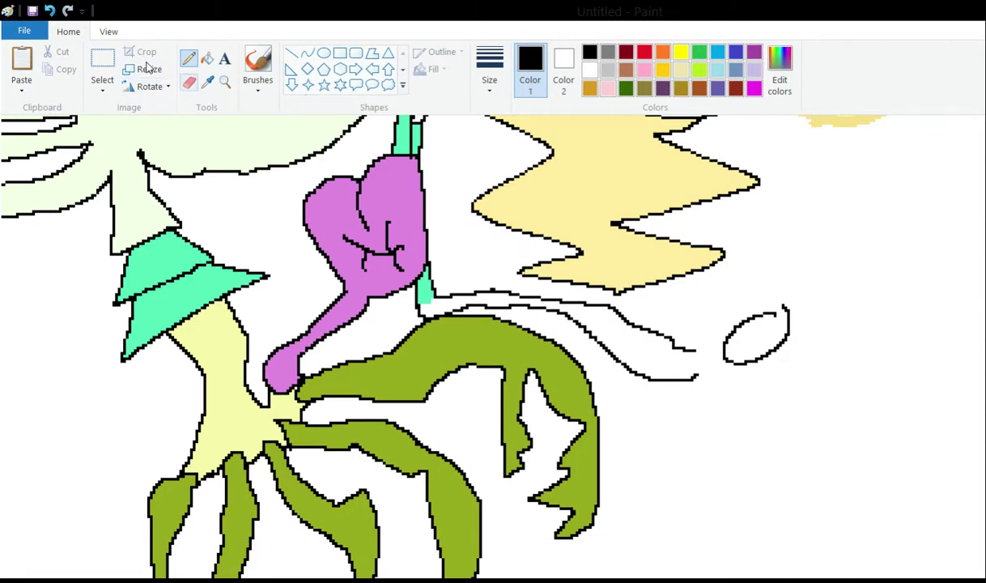
left_click(189, 82)
mouse_move(801, 301)
left_mouse_down()
mouse_move(746, 310)
mouse_move(779, 325)
left_mouse_up()
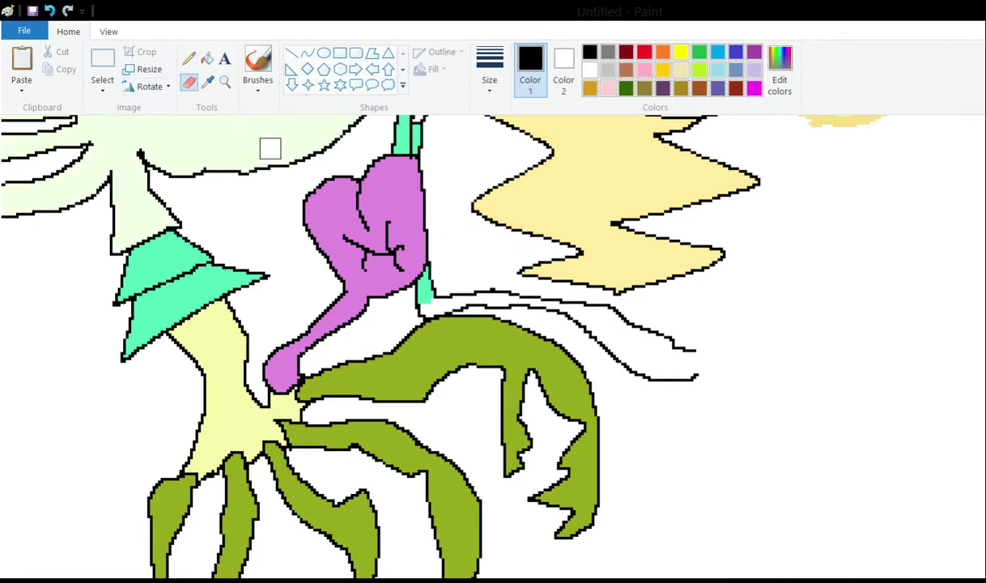
left_click(189, 58)
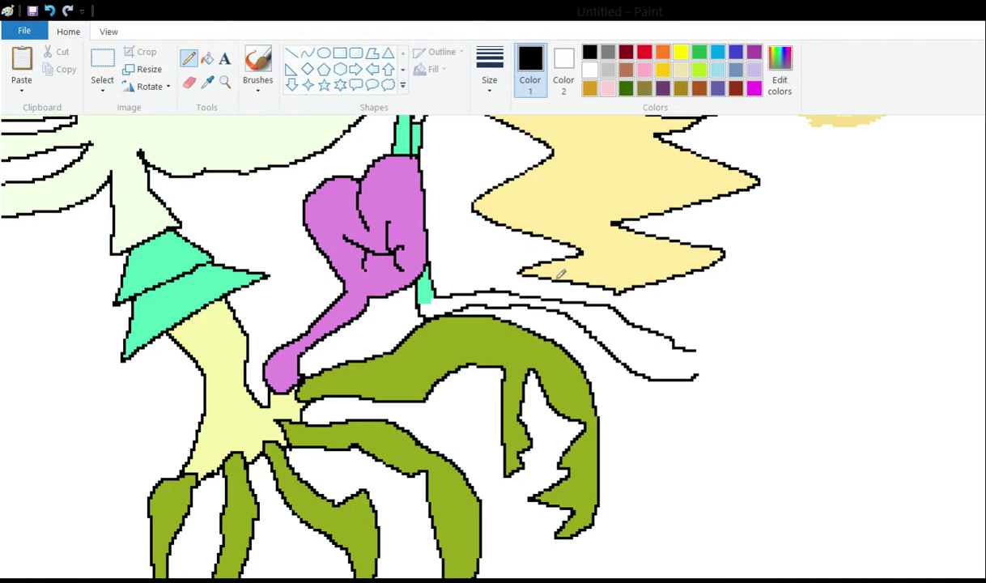
Draw a closed four-lobed black outline at the open end of the lower tube, joining both tube lines
mouse_move(694, 351)
left_mouse_down()
mouse_move(674, 323)
mouse_move(686, 302)
mouse_move(734, 332)
mouse_move(761, 293)
mouse_move(811, 314)
mouse_move(787, 349)
mouse_move(809, 418)
mouse_move(762, 427)
mouse_move(735, 401)
mouse_move(685, 433)
mouse_move(698, 377)
left_mouse_up()
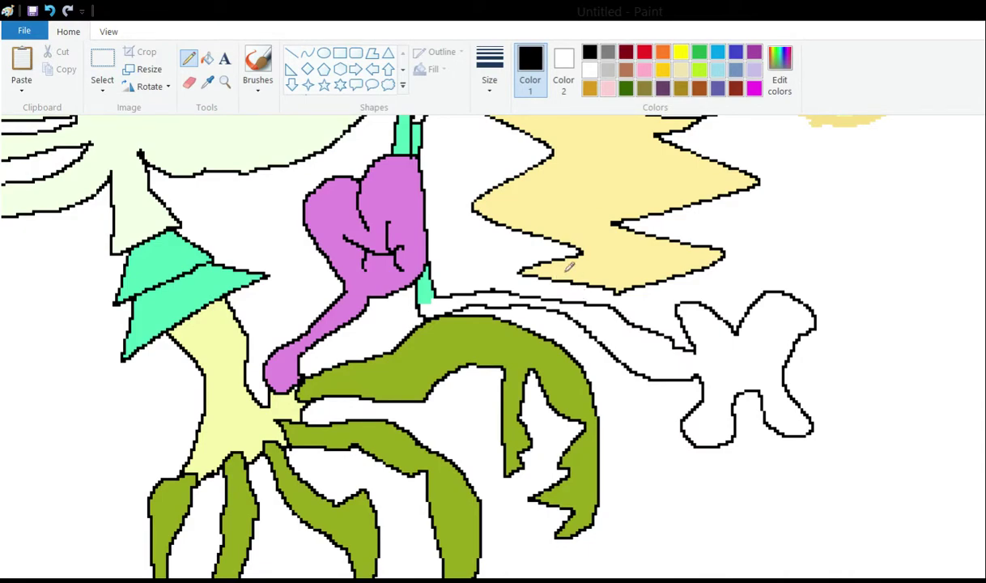
Look over the creature's body between the purple organ, the burner and the upper organs for tube connections
scroll(542, 259, "up", 3)
scroll(497, 287, "up", 9)
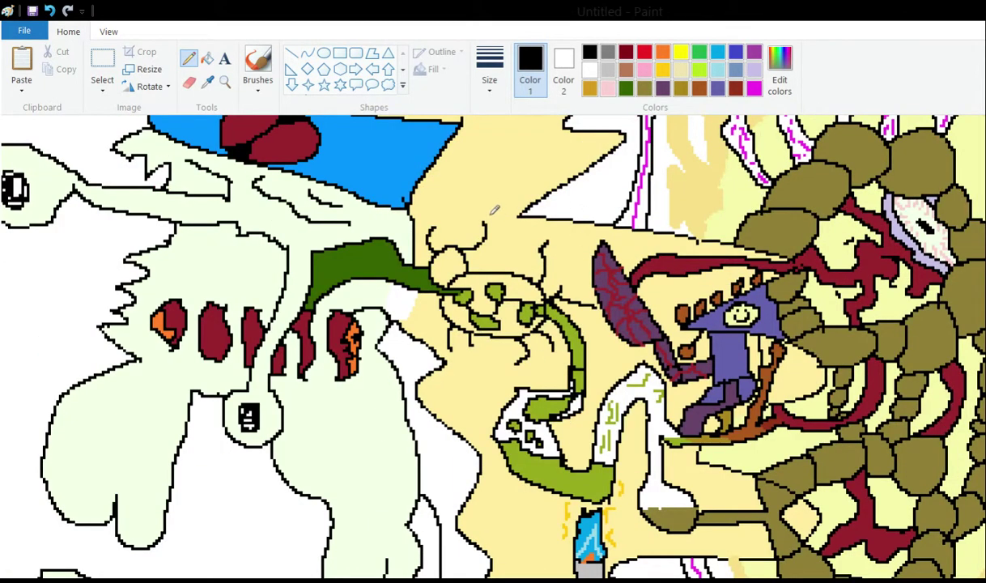
scroll(477, 198, "down", 6)
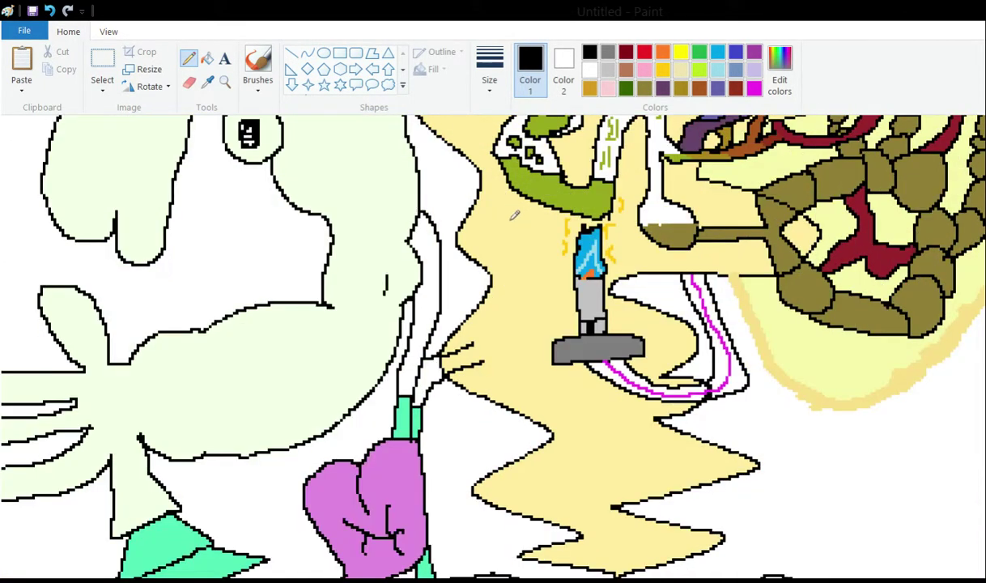
scroll(587, 318, "down", 3)
scroll(577, 287, "up", 6)
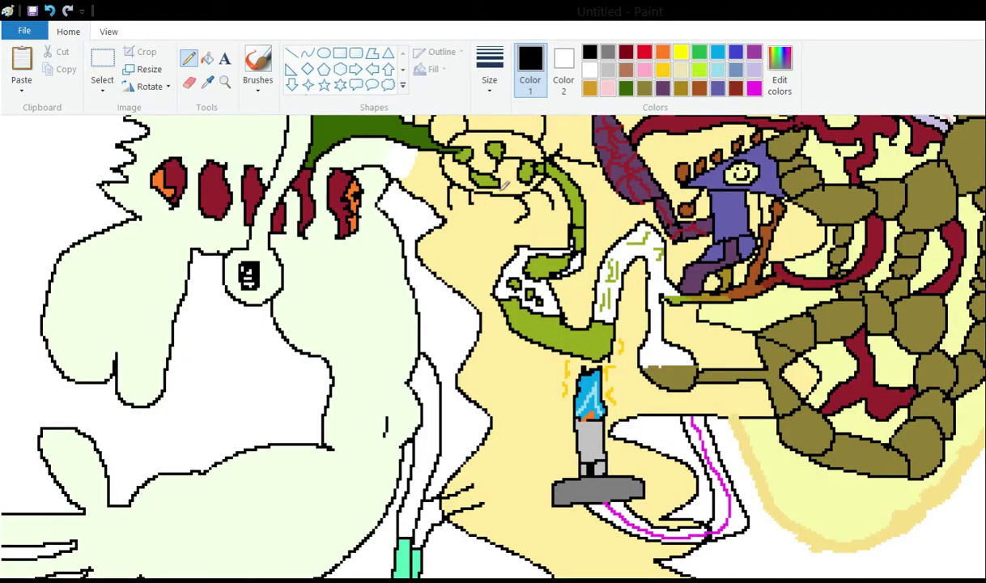
scroll(520, 184, "down", 6)
scroll(544, 236, "up", 3)
scroll(590, 378, "down", 3)
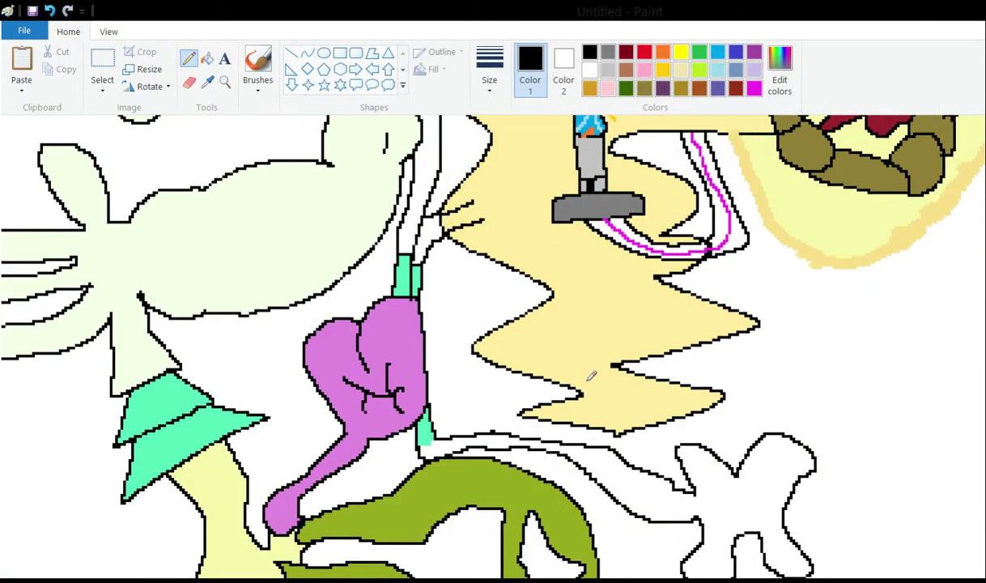
scroll(593, 370, "up", 3)
scroll(593, 372, "up", 9)
Draw two black tube outlines from the purple organ's upper branch through the yellow body, behind the green vessel, to the dark purple organ
scroll(485, 178, "down", 6)
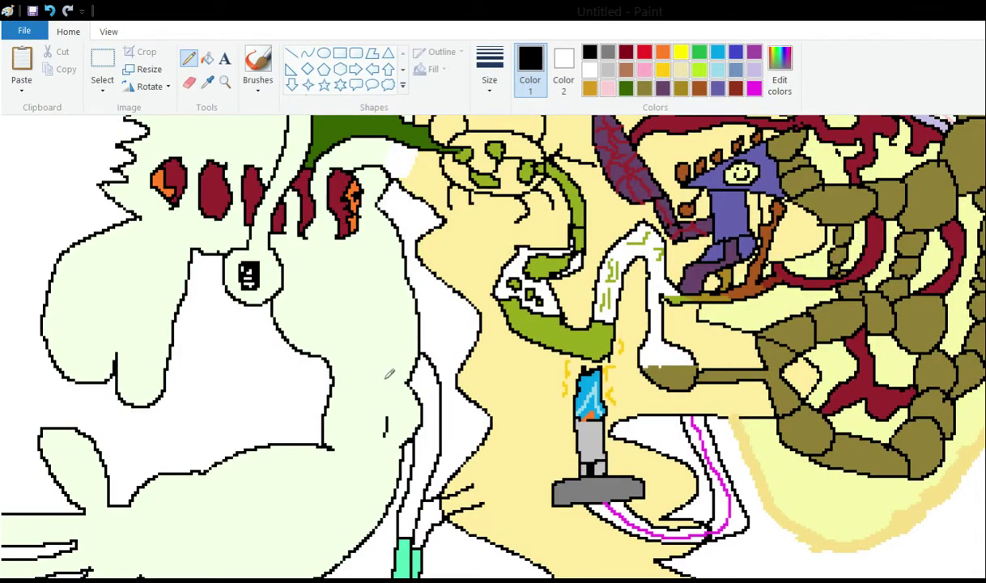
mouse_move(383, 380)
left_mouse_down()
mouse_move(403, 354)
mouse_move(420, 272)
left_mouse_up()
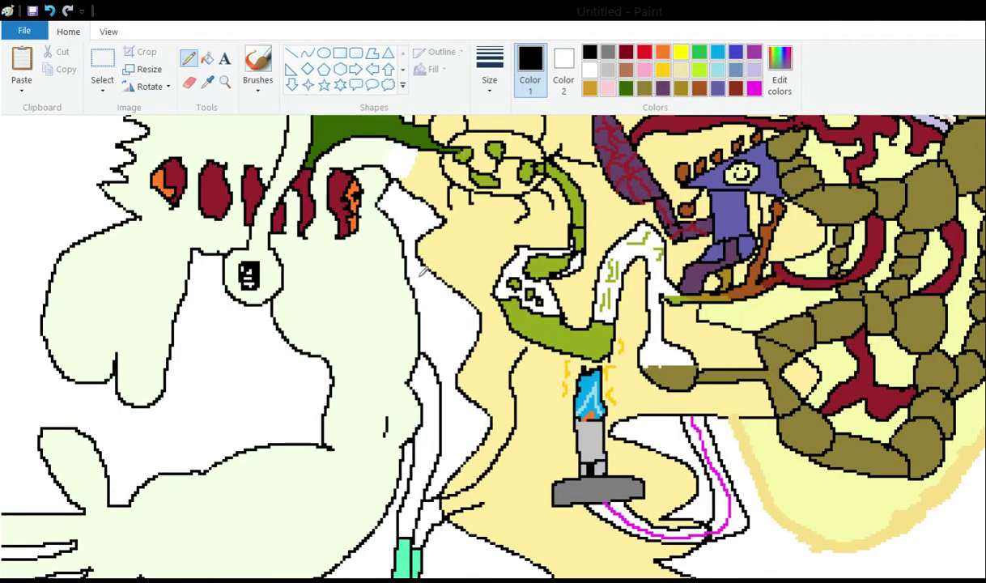
mouse_move(388, 397)
left_mouse_down()
mouse_move(422, 356)
mouse_move(439, 272)
left_mouse_up()
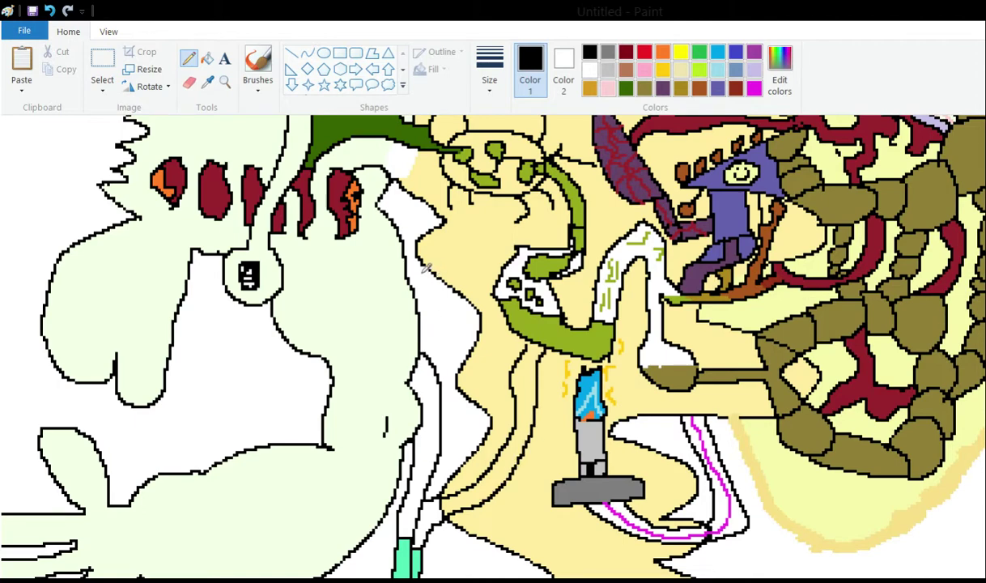
scroll(462, 237, "up", 3)
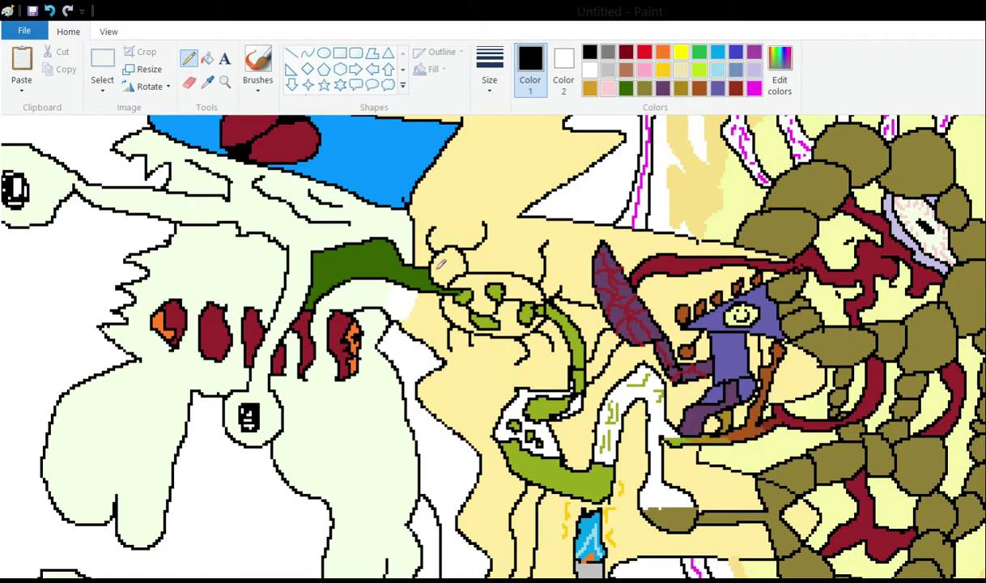
Fill the two visible sections of the new tube through the yellow body with white and return to the Pencil
left_click(207, 58)
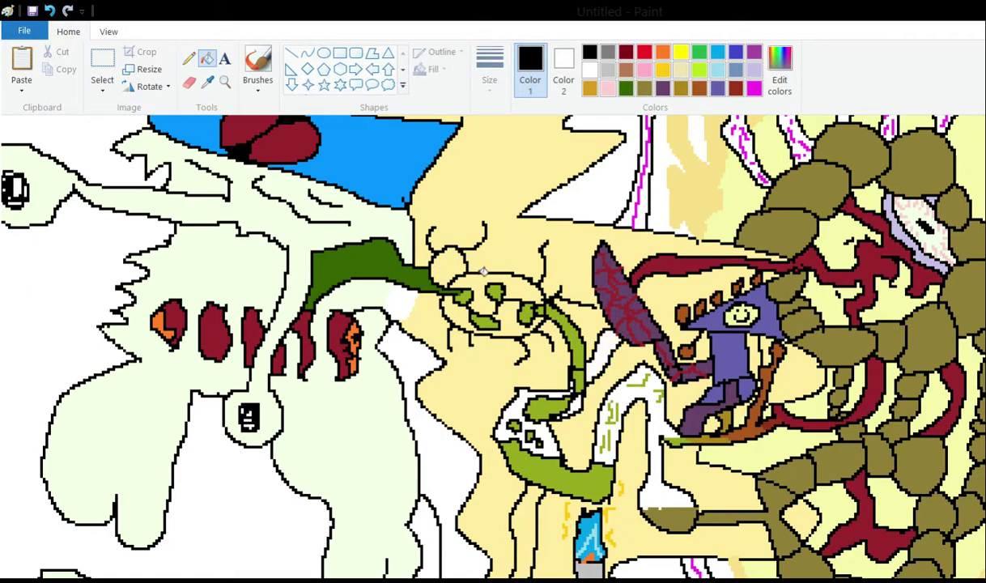
scroll(420, 307, "down", 3)
key("ctrl+z")
left_click(187, 57)
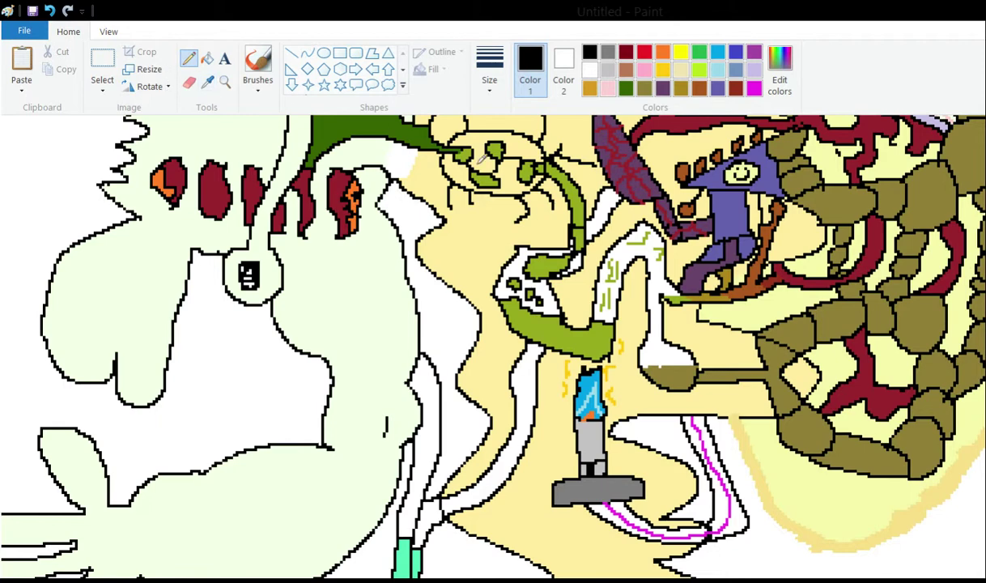
Sample the teal of the purple organ's upper stub and fill both sections of the white tube through the yellow body with it
scroll(484, 158, "up", 3)
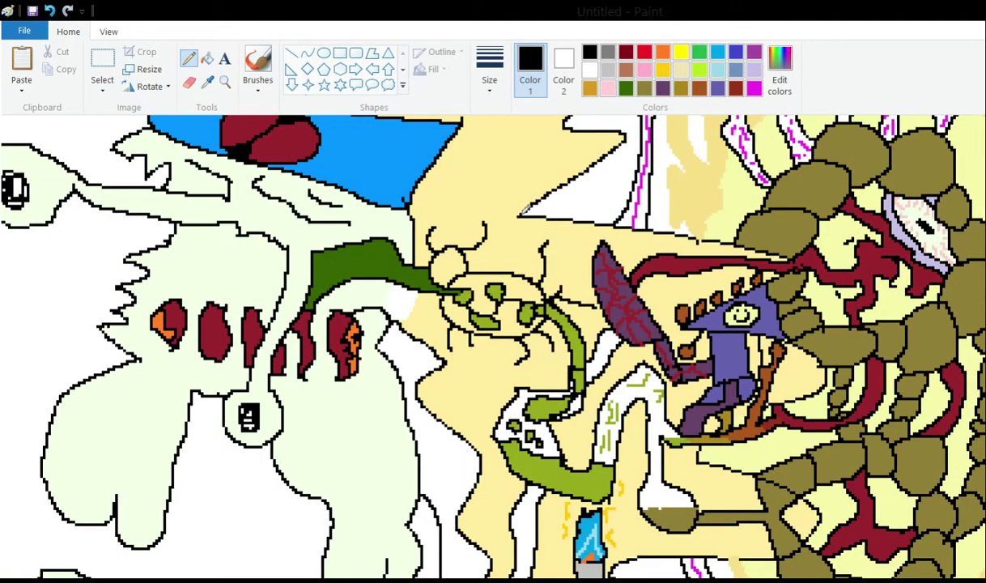
scroll(517, 213, "down", 3)
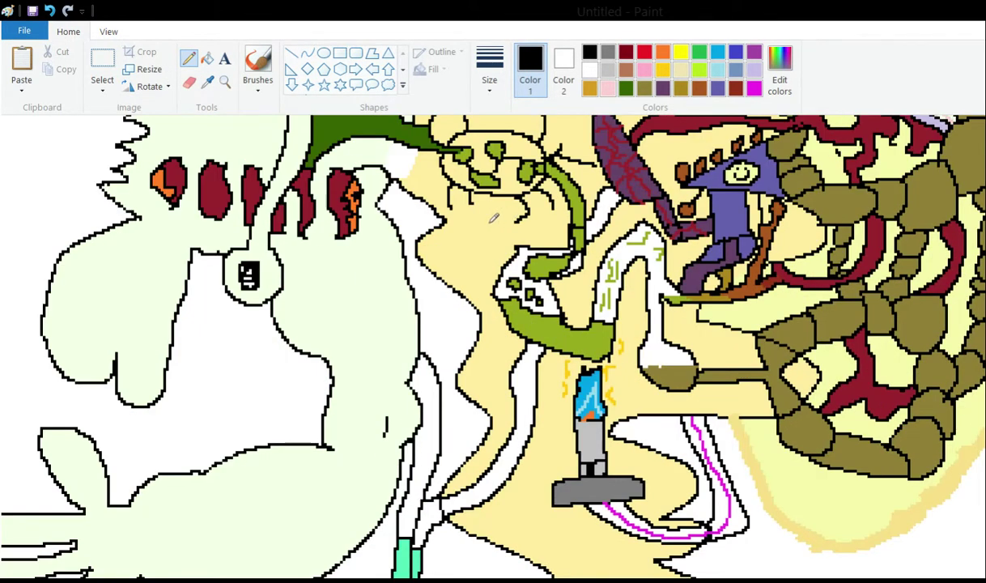
scroll(445, 220, "up", 3)
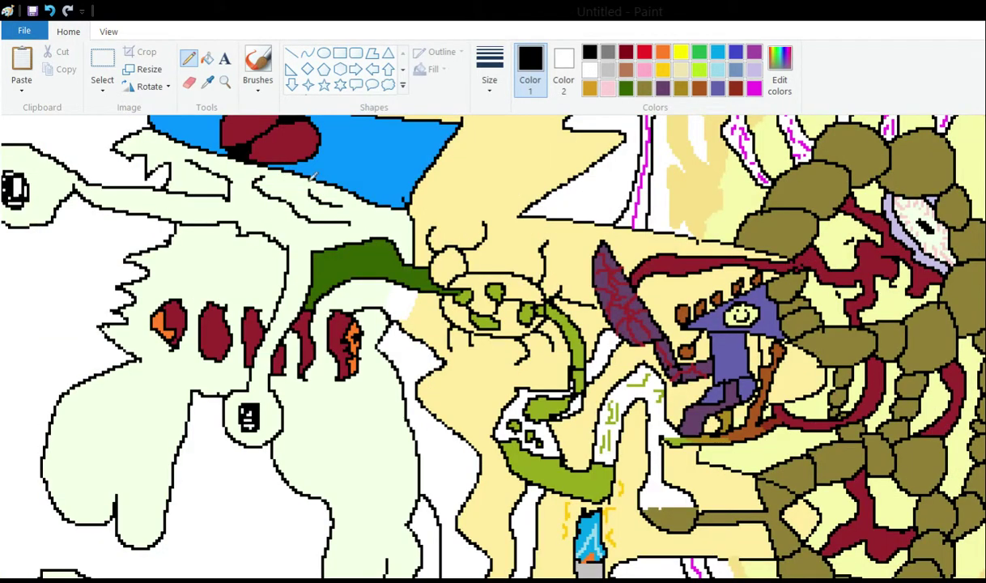
left_click(207, 81)
scroll(499, 225, "down", 6)
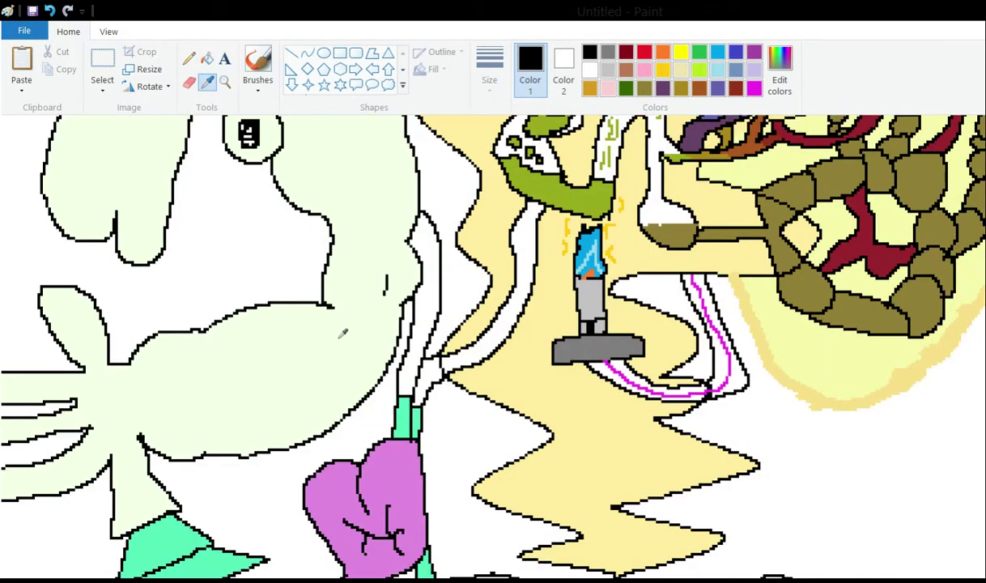
left_click(418, 411)
left_click(207, 58)
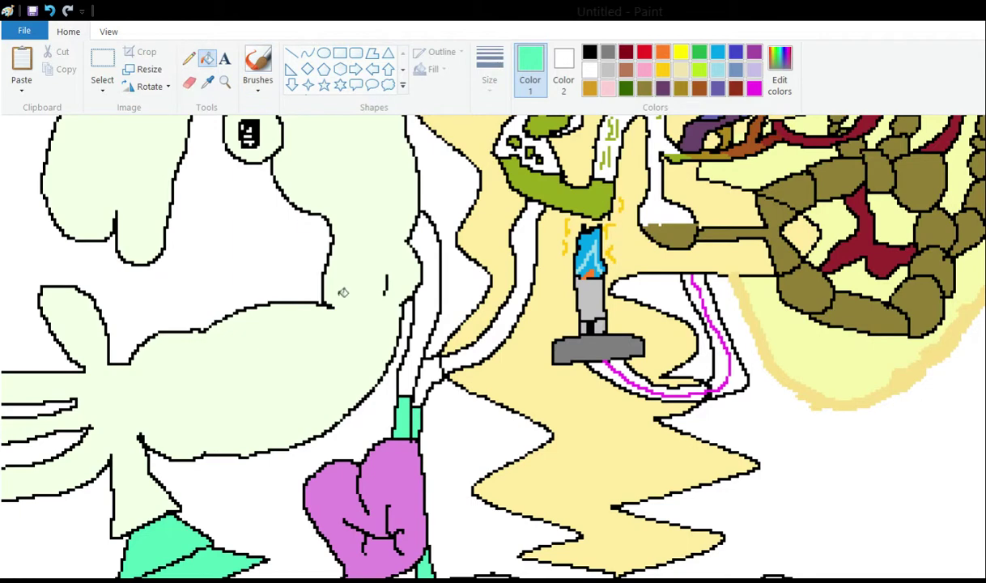
left_click(429, 366)
scroll(369, 285, "up", 6)
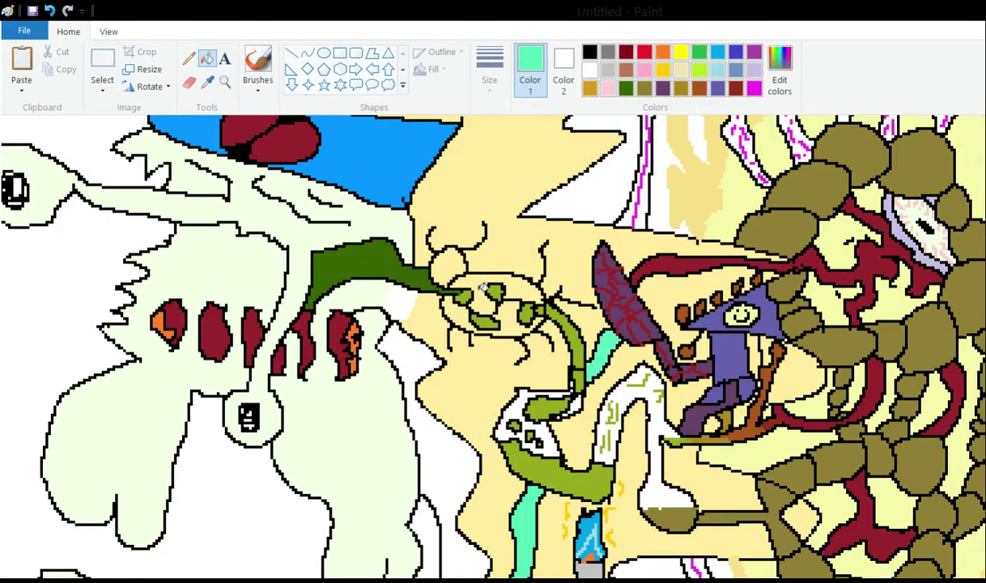
scroll(486, 261, "down", 6)
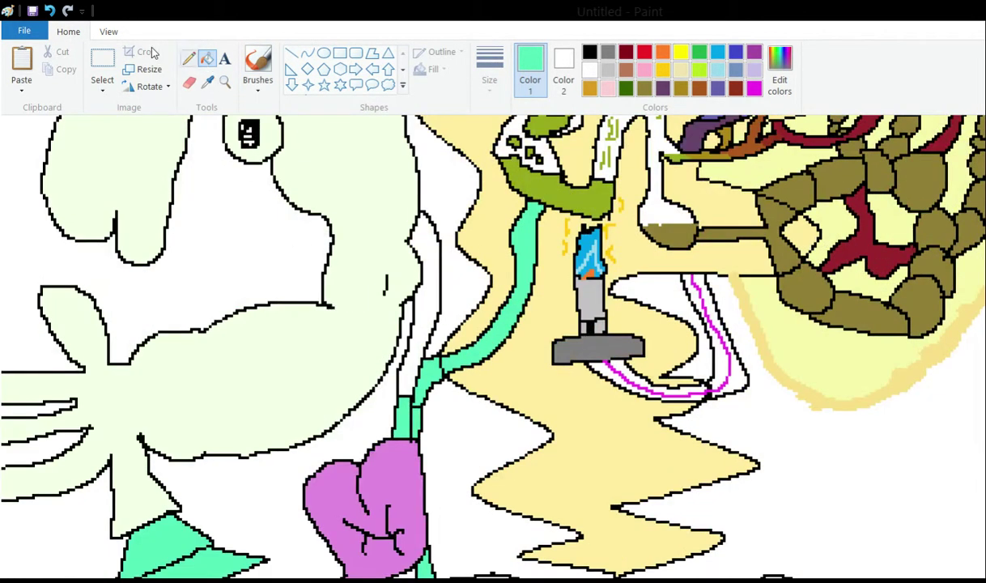
Fill the adjoining tube that runs from the purple organ's upper stub to the pale body with teal
left_click(188, 58)
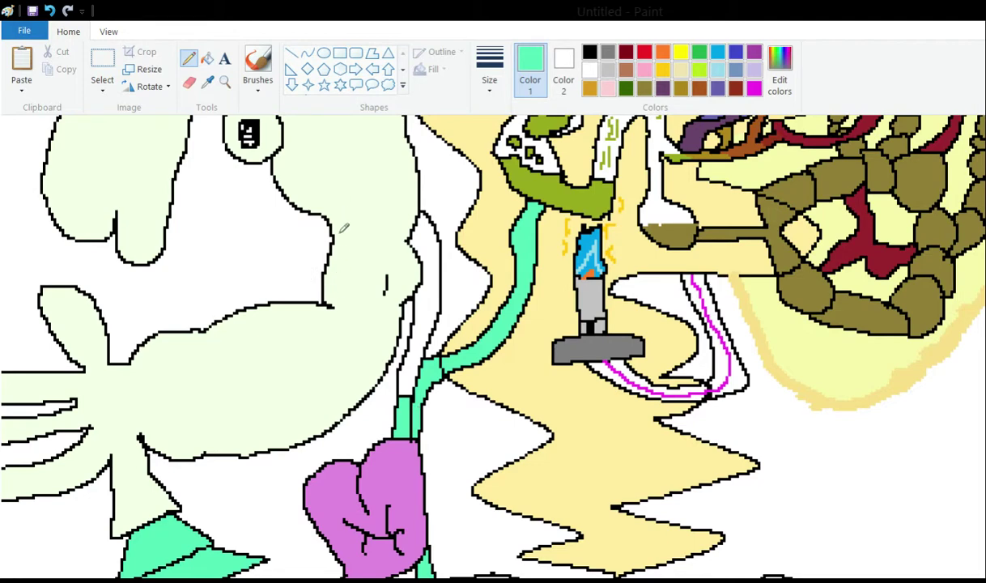
left_click(207, 59)
left_click(426, 249)
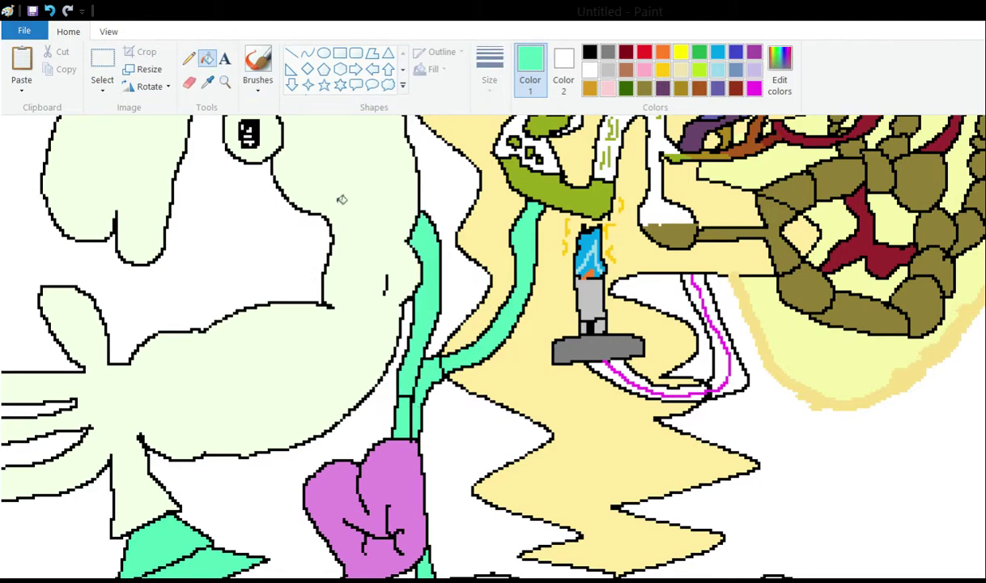
scroll(343, 243, "up", 6)
scroll(308, 275, "down", 6)
Draw black branching tube outlines inside the pale body, from the teal tube's upper end up to the dark red slits
left_click(189, 58)
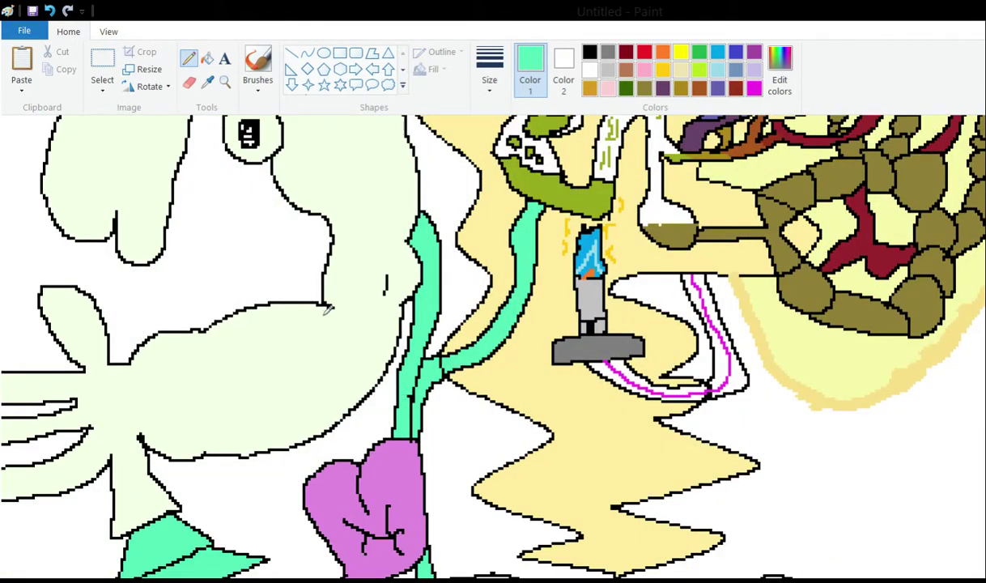
scroll(320, 283, "up", 8)
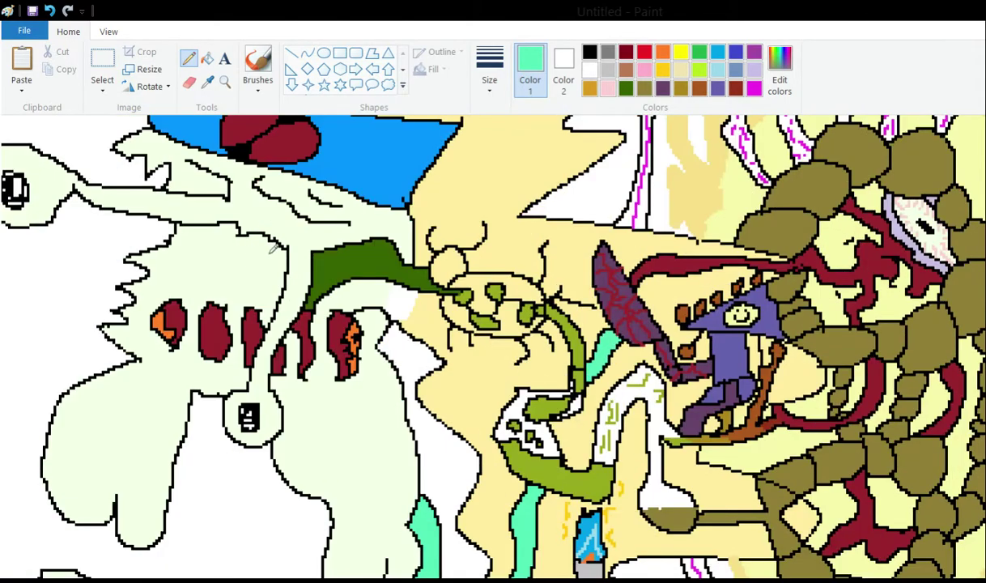
scroll(249, 234, "down", 2)
scroll(249, 234, "up", 2)
scroll(248, 233, "down", 2)
left_click(590, 52)
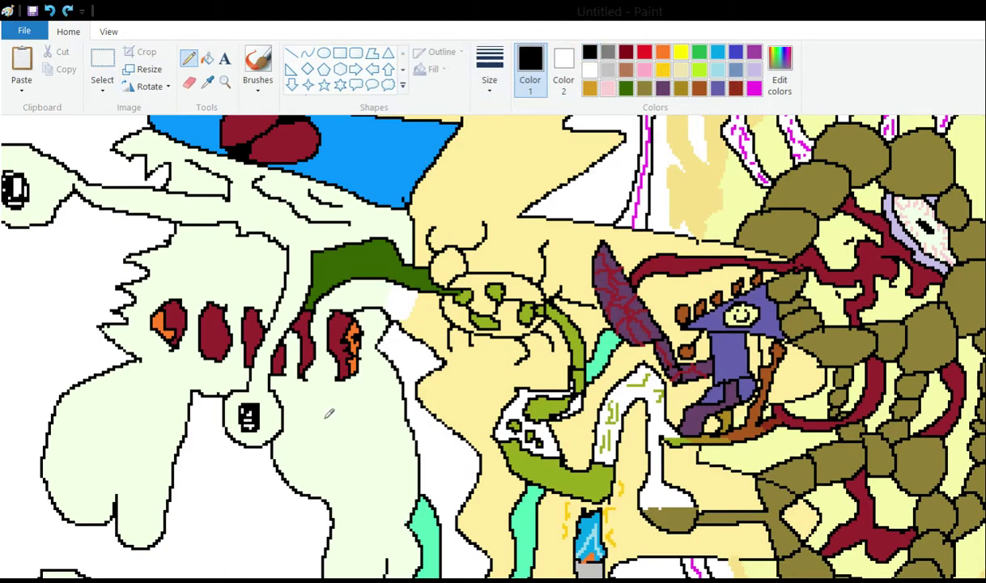
left_click_drag(409, 525, 314, 436)
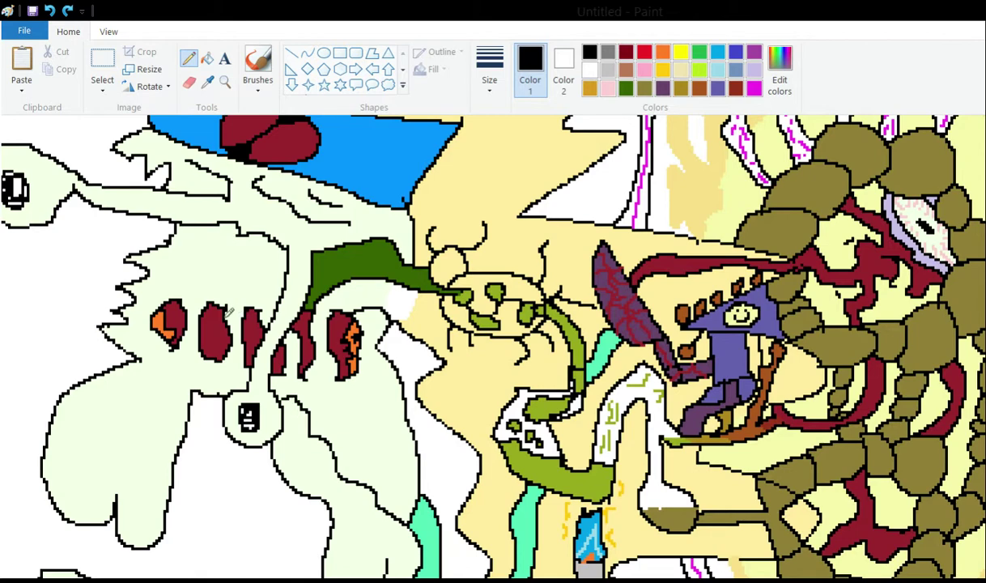
mouse_move(365, 457)
left_mouse_down()
mouse_move(401, 492)
mouse_move(397, 437)
mouse_move(374, 419)
left_mouse_up()
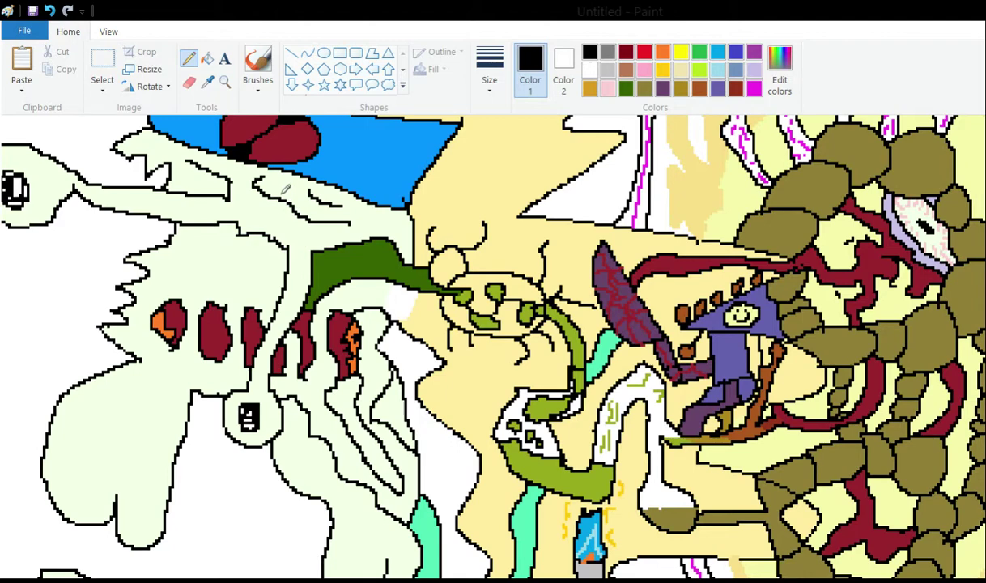
Outline a short tube between the blue band and the dark green organ in black and fill it with the sampled teal
scroll(284, 187, "up", 3)
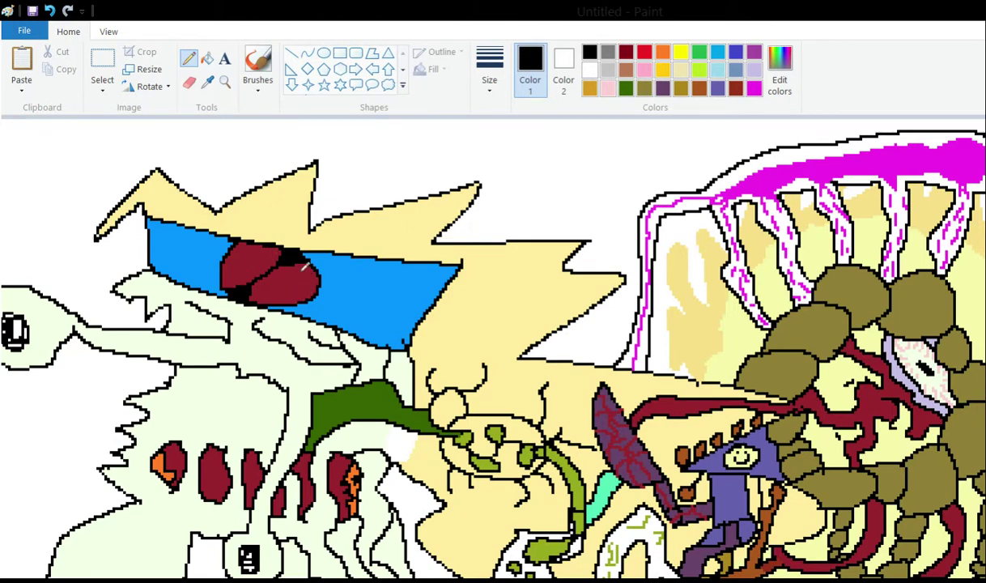
scroll(297, 256, "down", 3)
left_click(207, 81)
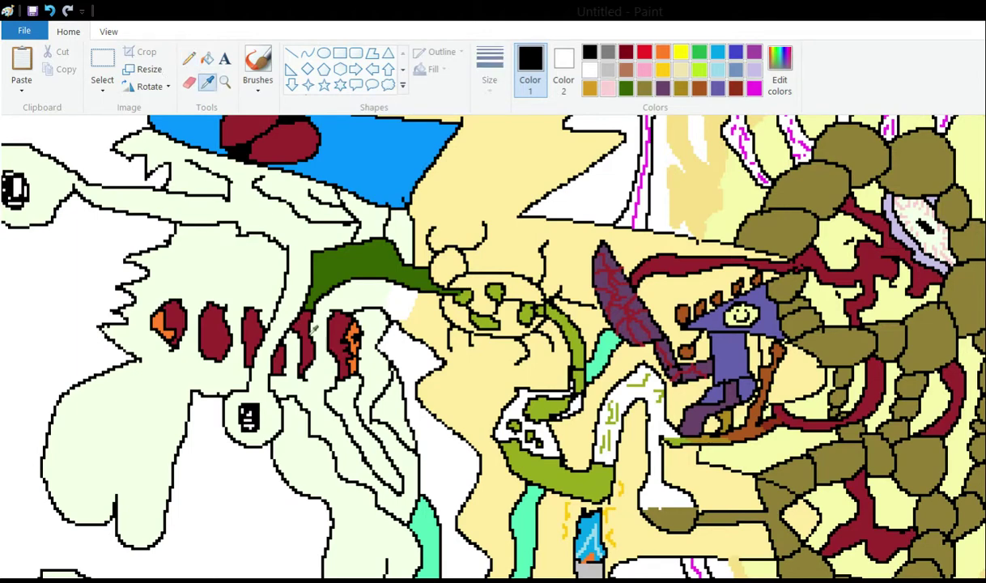
scroll(335, 338, "down", 3)
left_click(423, 371)
left_click(207, 58)
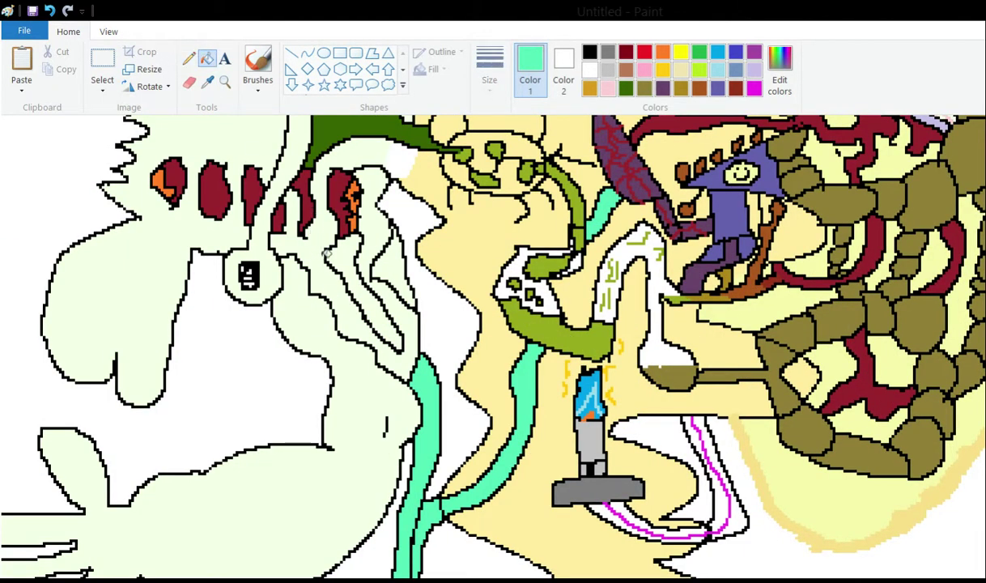
scroll(307, 227, "up", 3)
left_click(365, 212)
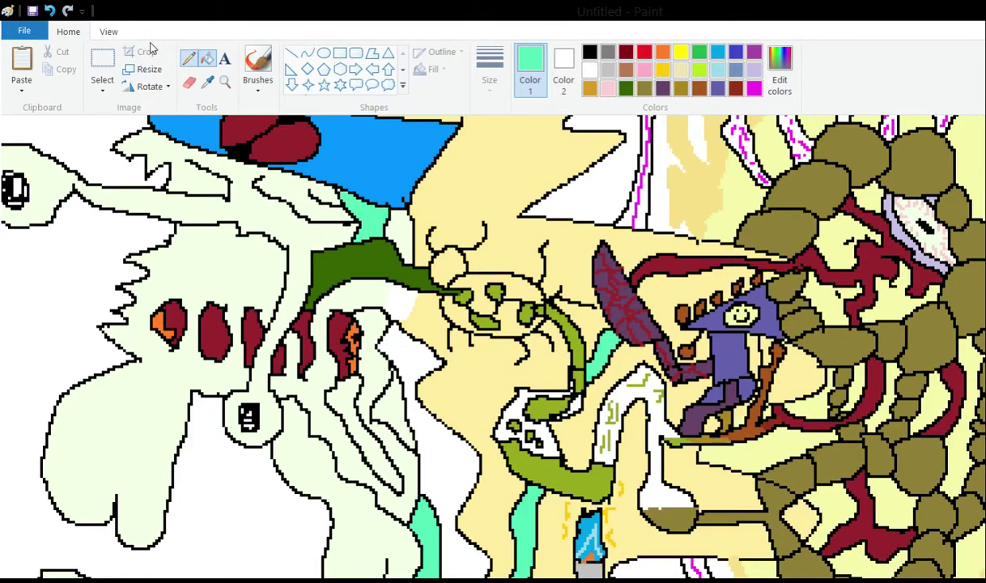
Draw more black tube outlines around the dark red slits, across the upper chest and beside the creature's mouth
left_click(188, 58)
left_click(589, 52)
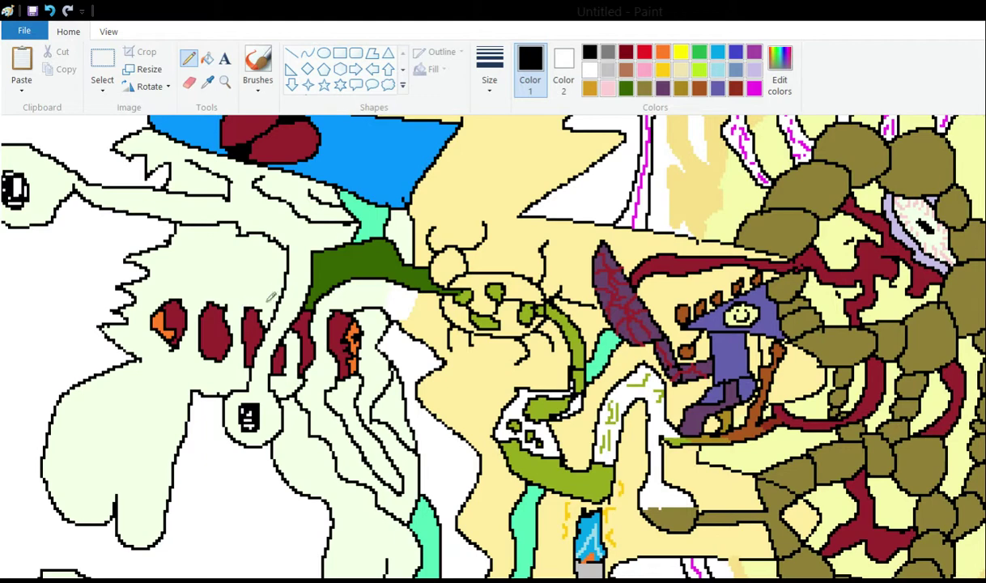
scroll(271, 282, "up", 3)
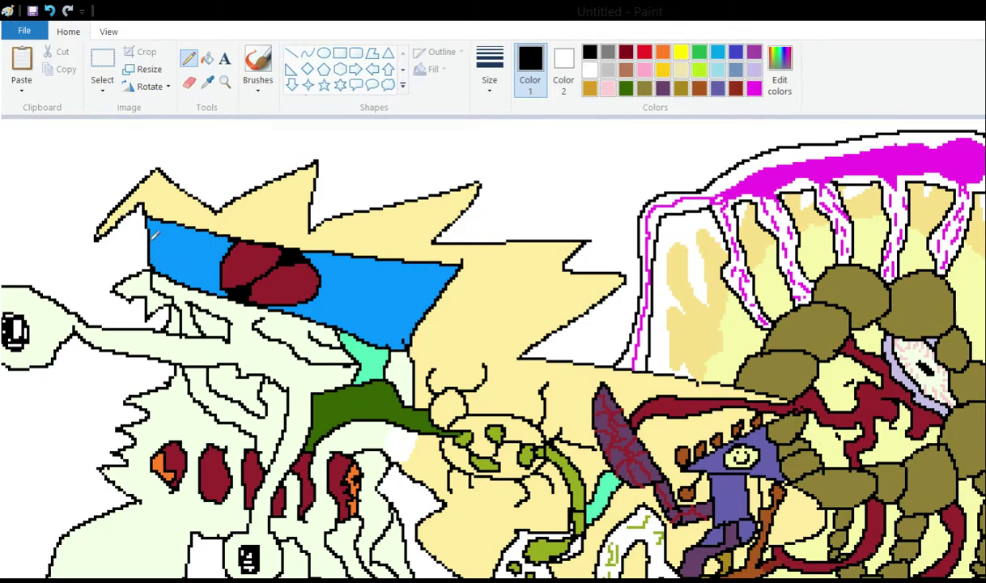
scroll(139, 196, "down", 3)
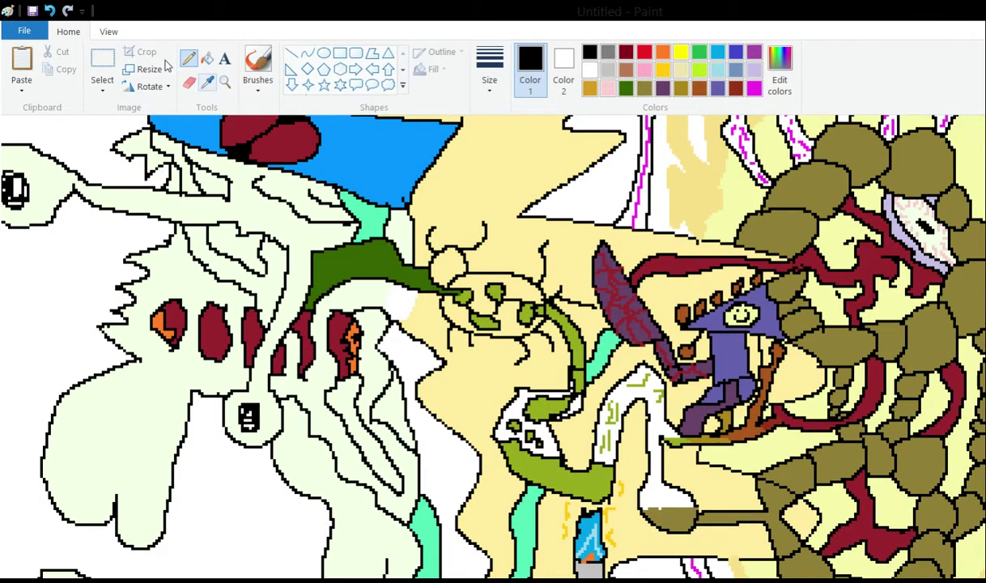
Sample the teal, try filling the branching tubes in the pale body with it, and undo the fill
left_click(207, 81)
left_click(369, 222)
left_click(207, 59)
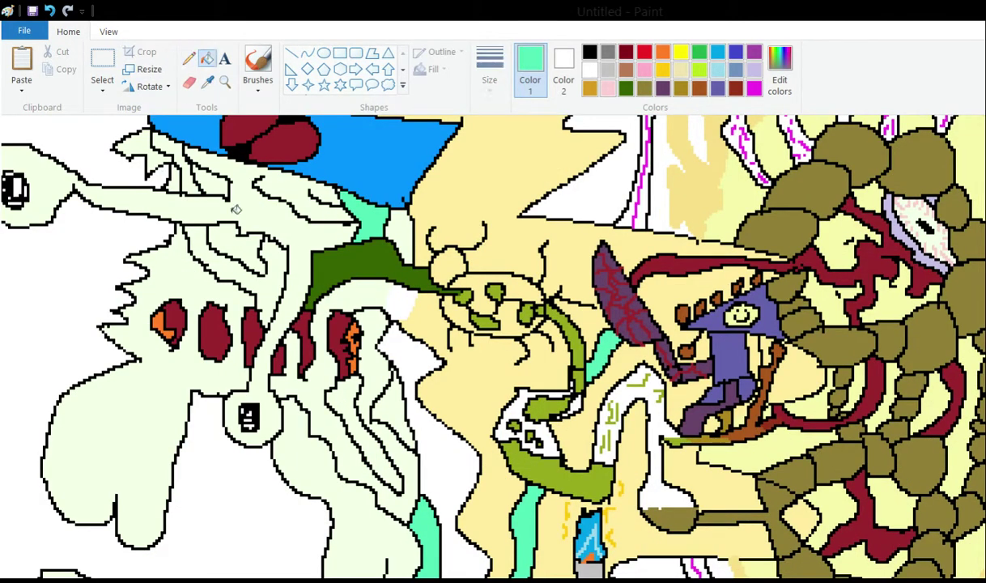
left_click(310, 338)
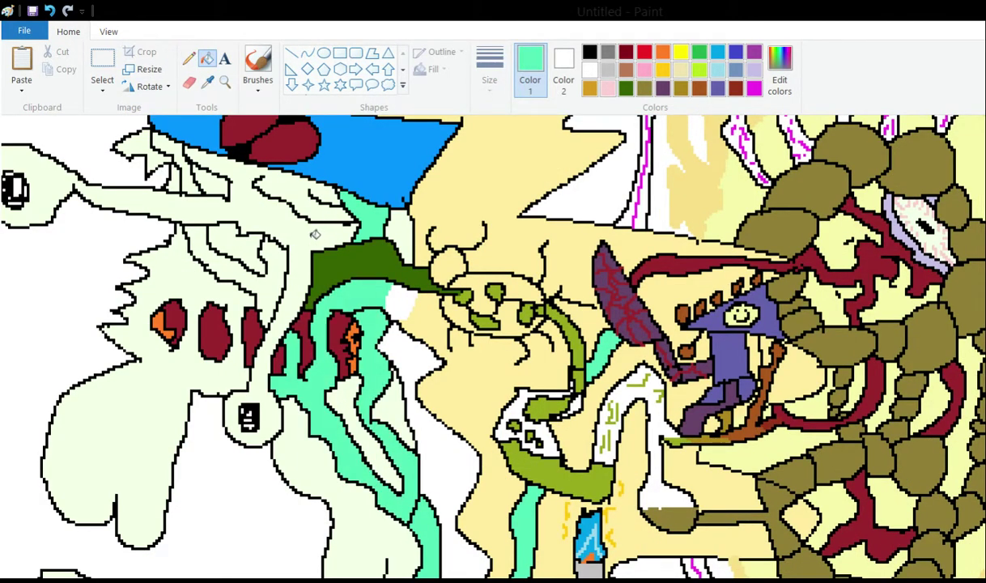
key("ctrl+z")
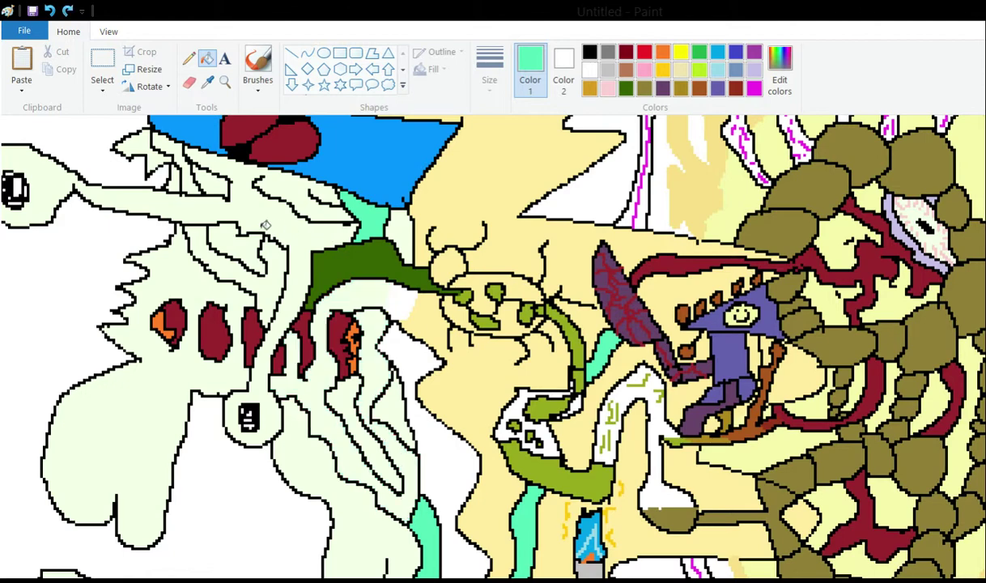
Close the open tube outline just below the dark green organ with a short black pencil line
left_click(189, 58)
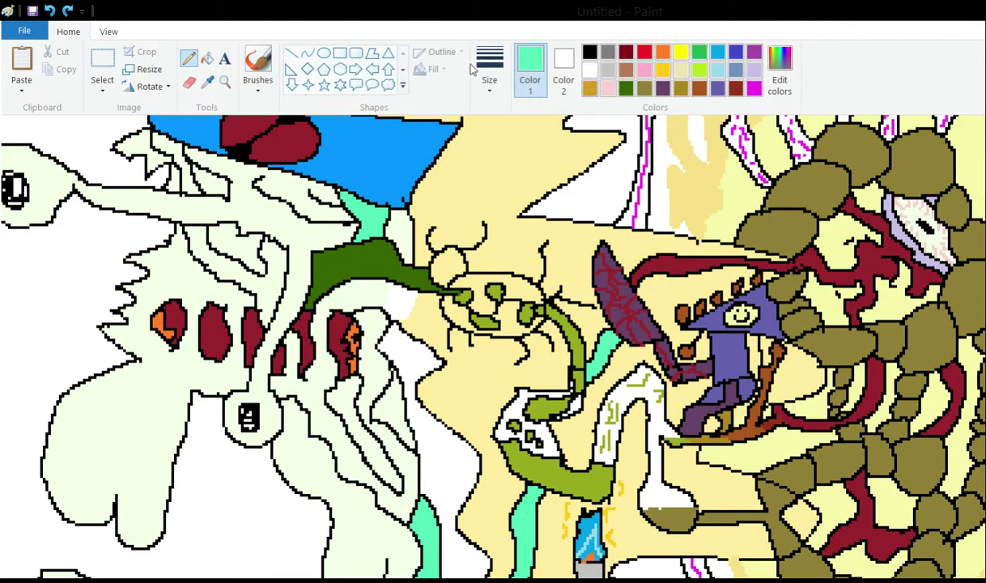
left_click(589, 52)
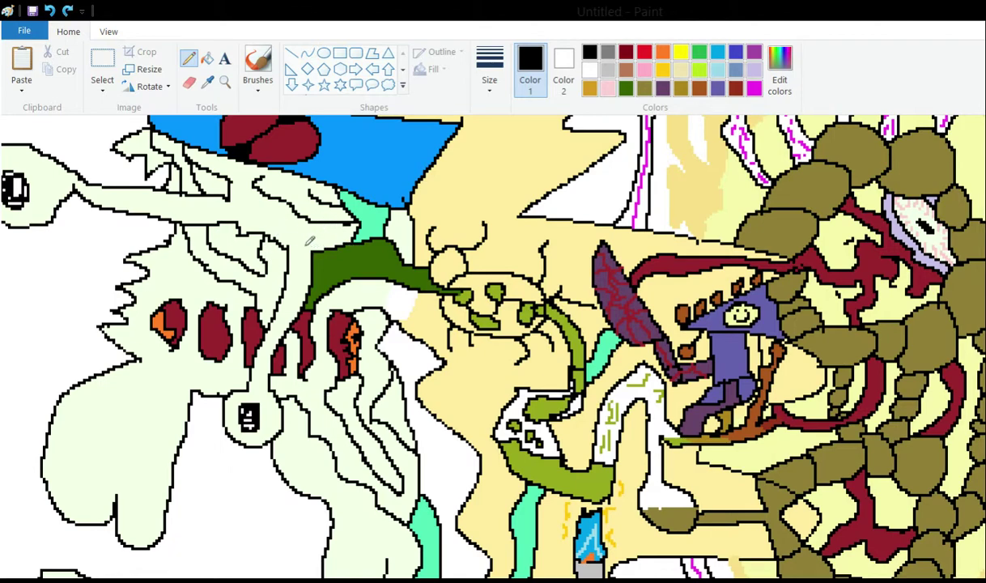
scroll(324, 243, "up", 3)
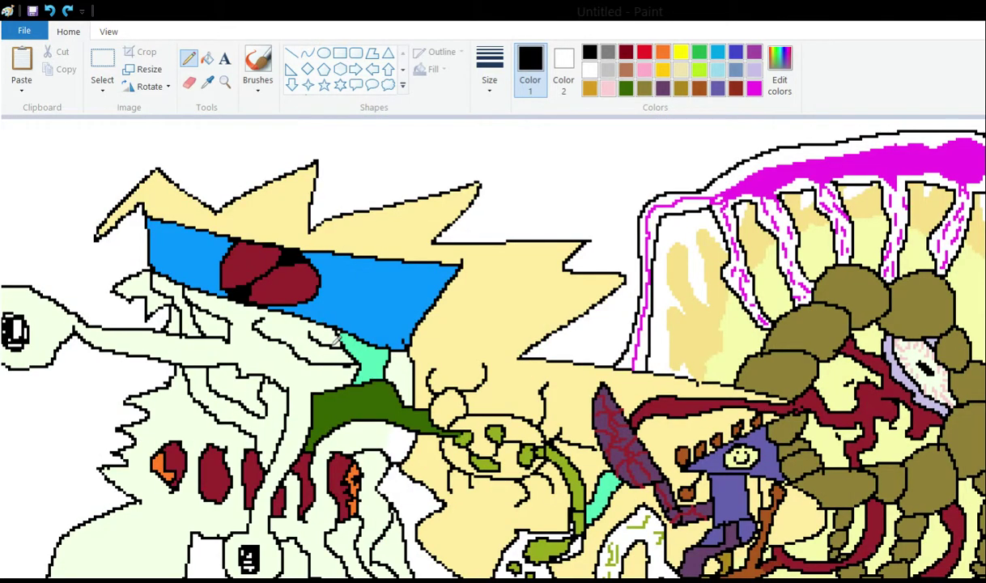
left_click(207, 81)
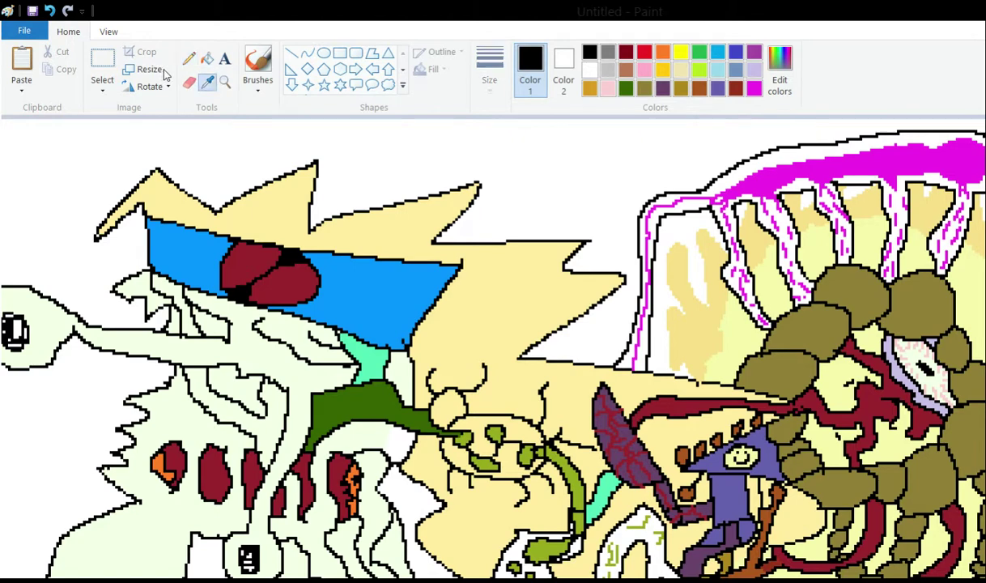
left_click(307, 340)
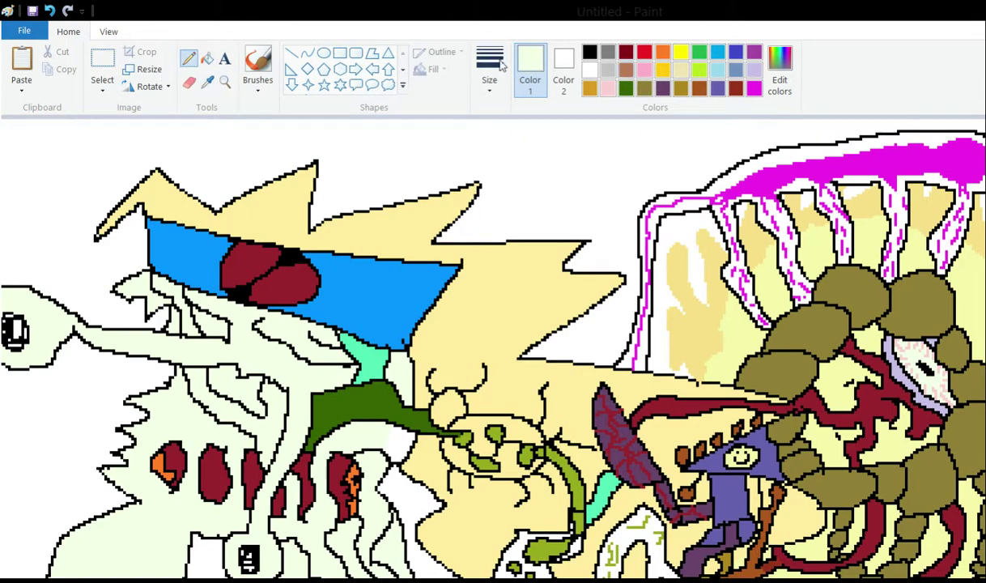
left_click(589, 52)
scroll(267, 280, "down", 3)
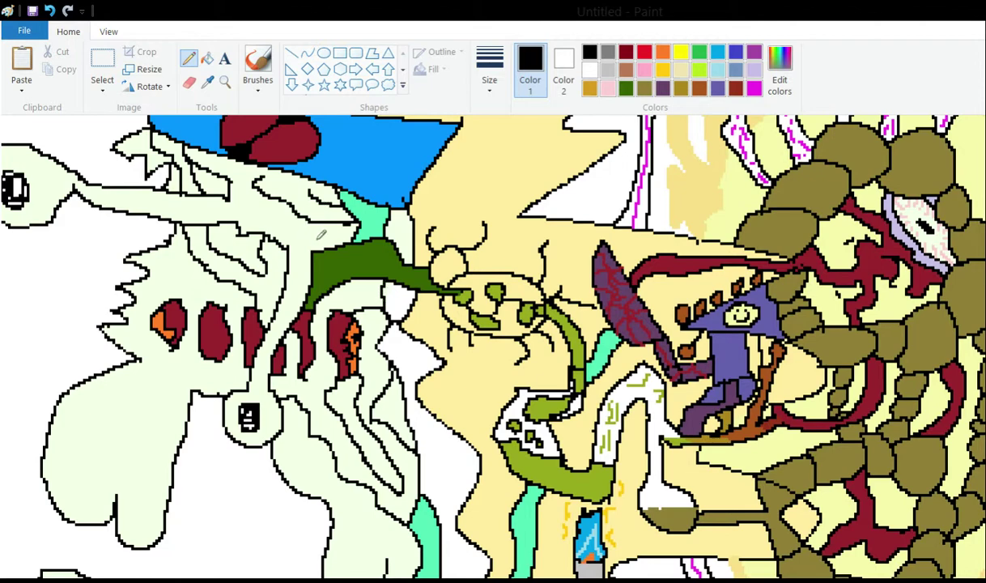
left_click(207, 82)
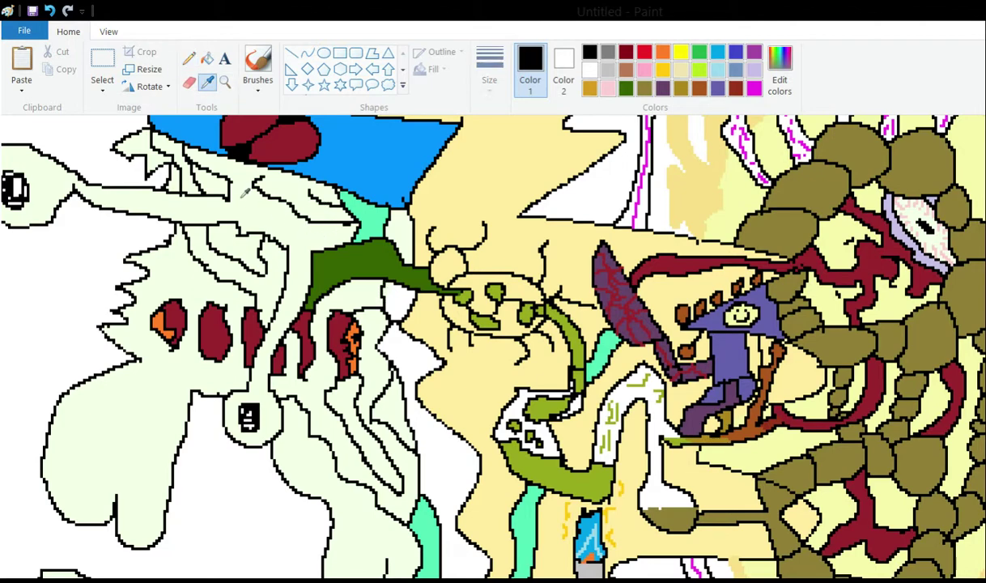
left_click(240, 186)
left_click(207, 58)
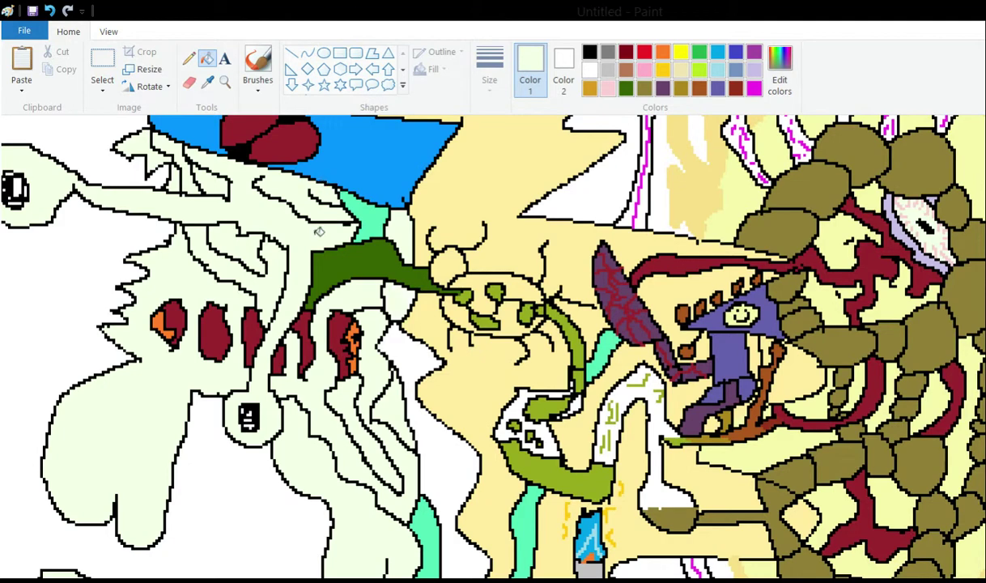
left_click(189, 58)
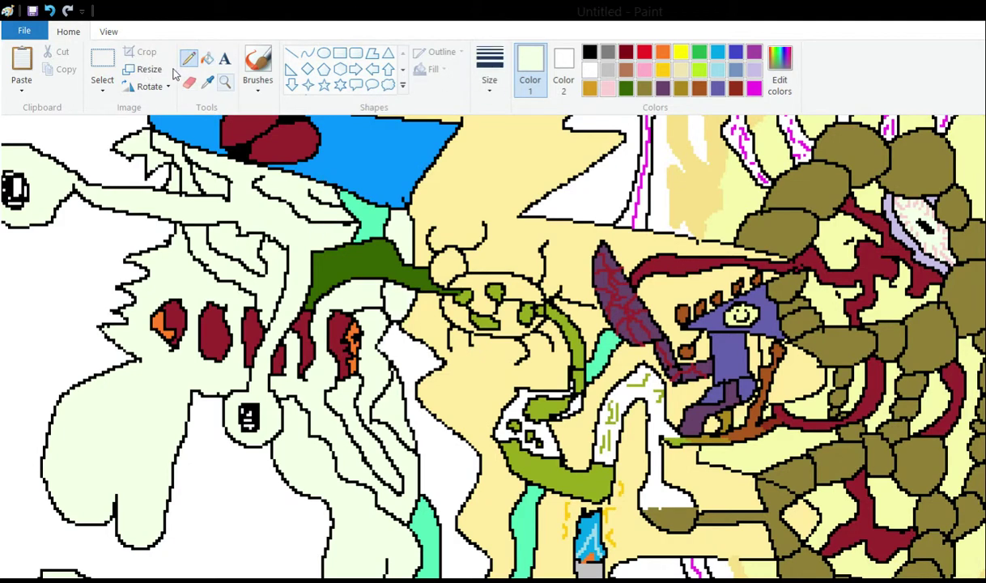
Sample the teal from the long tube and fill the branching tubes around the dark red slits, across the chest and beside the mouth
left_click(207, 81)
scroll(264, 245, "down", 3)
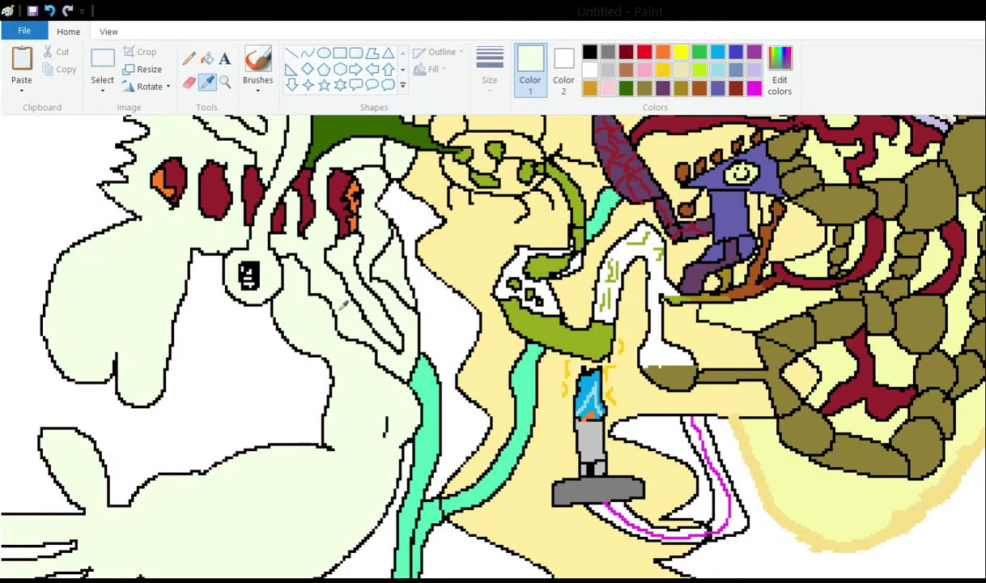
left_click(421, 373)
left_click(207, 59)
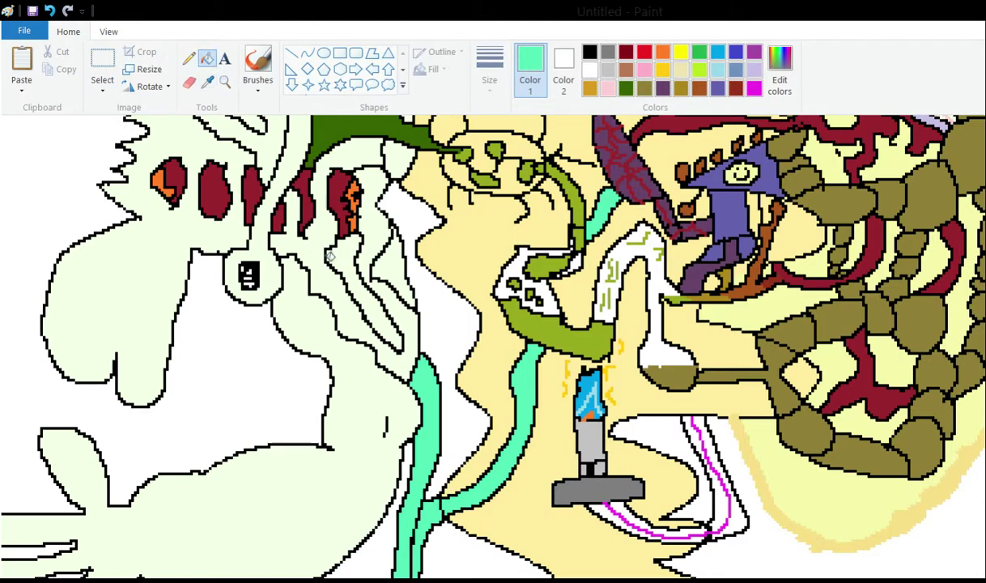
scroll(330, 257, "up", 6)
left_click(149, 257)
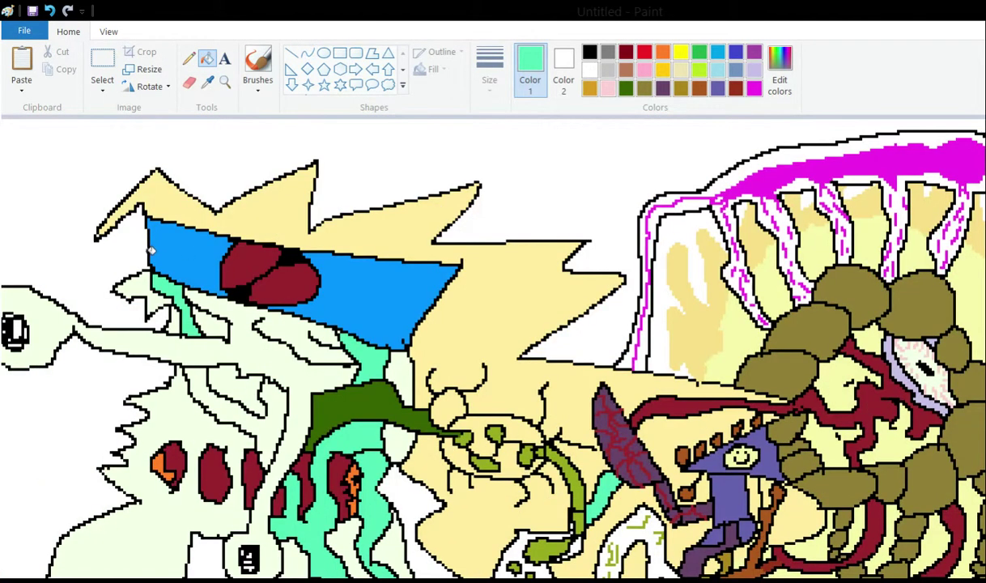
left_click(207, 312)
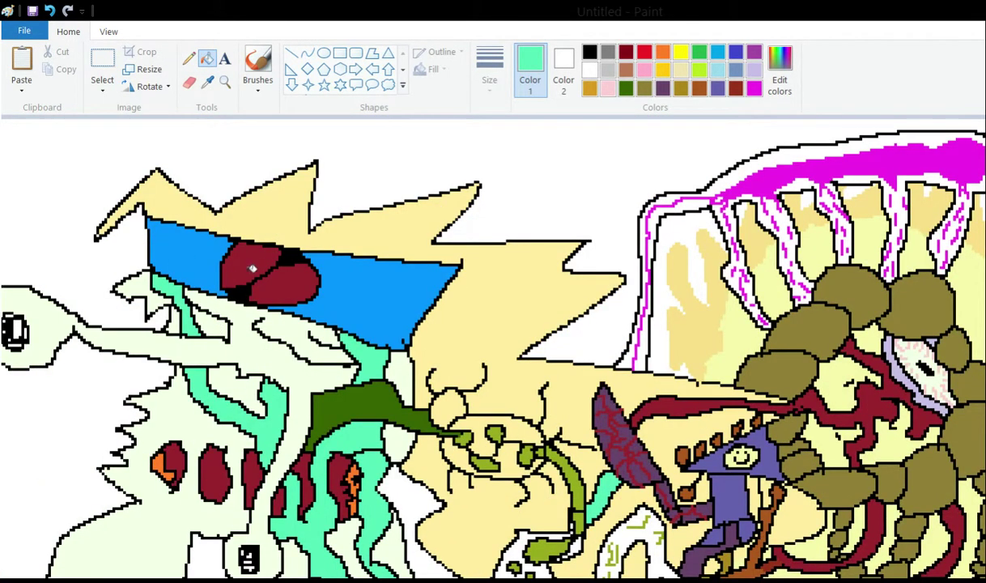
scroll(188, 238, "down", 3)
scroll(243, 216, "up", 3)
left_click(607, 70)
left_click(563, 71)
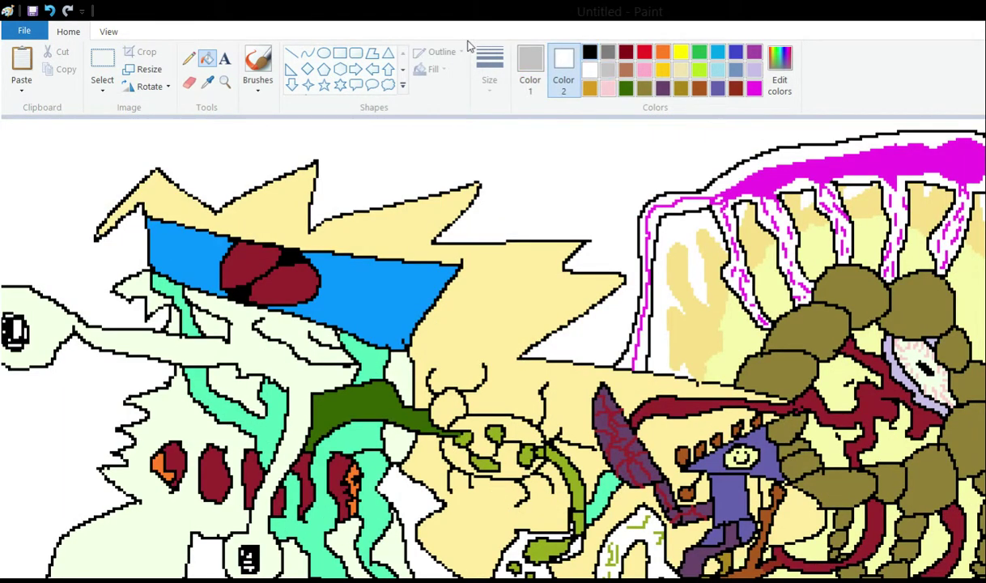
left_click(589, 52)
left_click(589, 70)
left_click(538, 53)
left_click(589, 52)
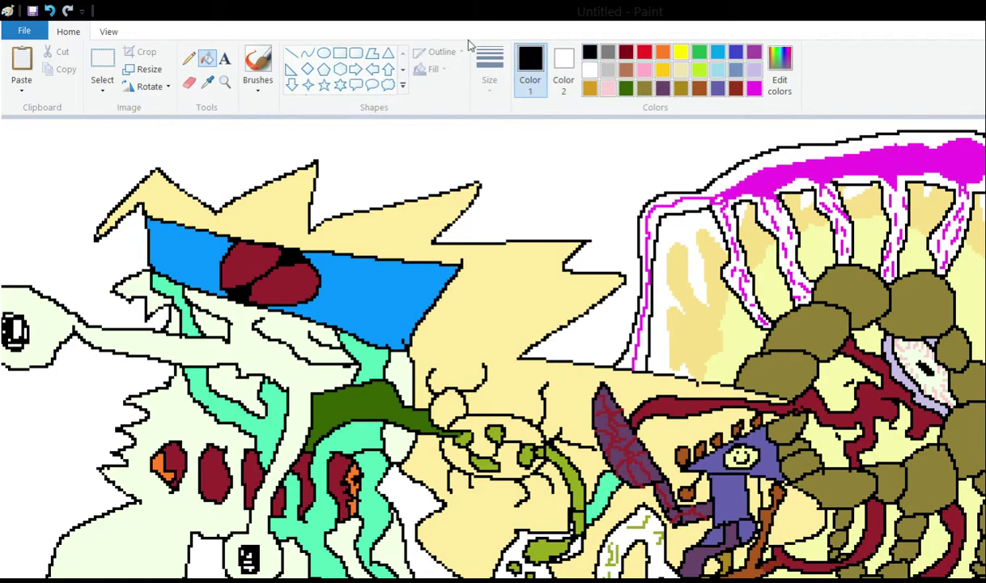
left_click(189, 59)
Look over the filled tubes in the pale body and the organs in the head and back
scroll(296, 393, "down", 3)
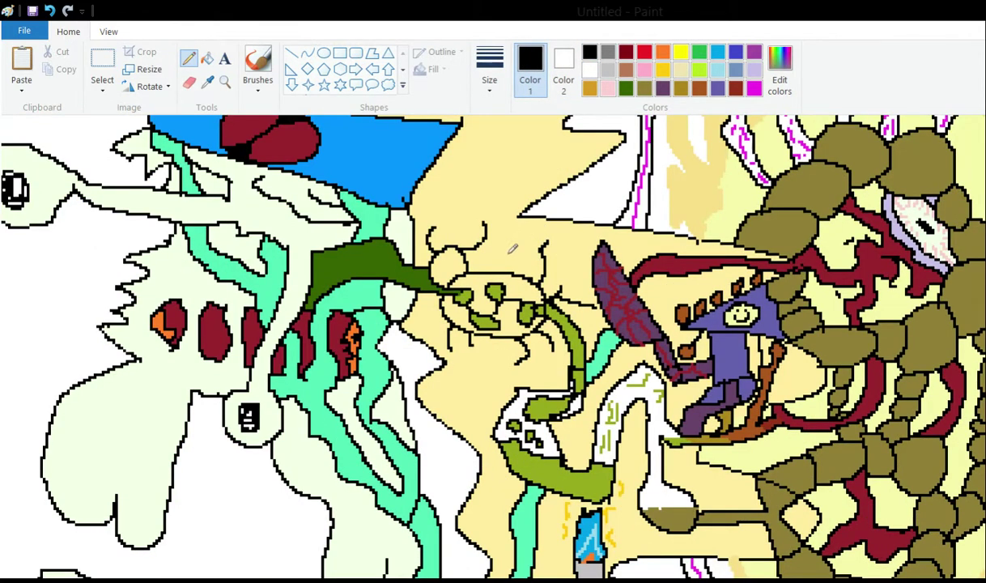
scroll(296, 394, "down", 3)
scroll(267, 398, "down", 2)
scroll(260, 348, "up", 8)
scroll(200, 225, "down", 3)
scroll(291, 526, "right", 5)
scroll(306, 261, "up", 3)
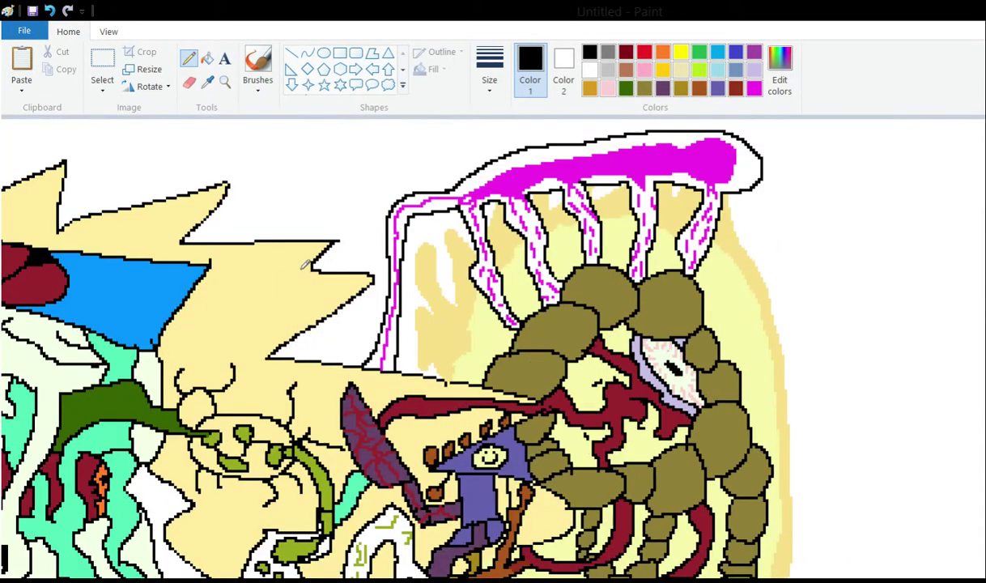
Fill the outlined tube running from the purple organ to the four-lobed shape with the sampled teal
scroll(299, 255, "down", 15)
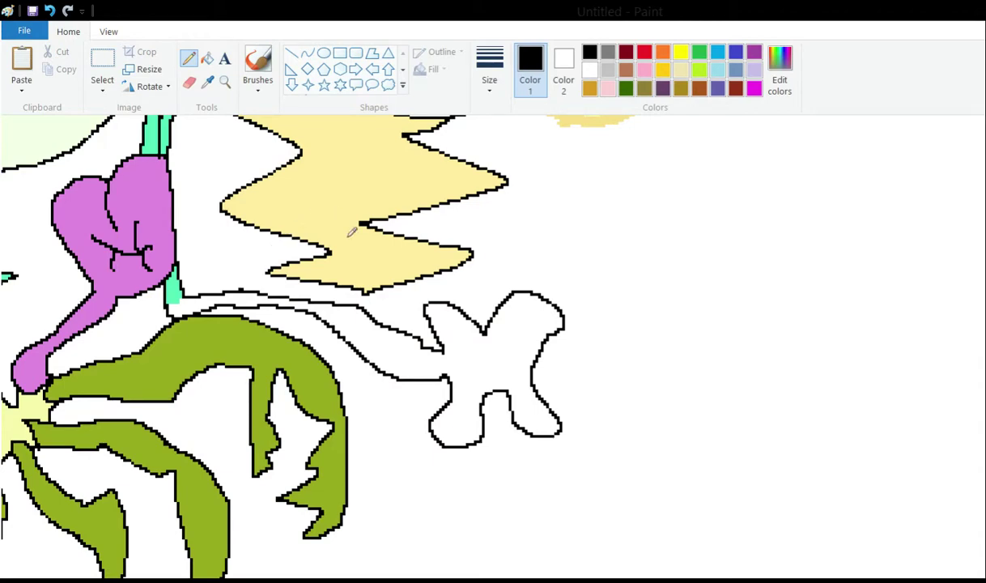
scroll(380, 255, "up", 3)
scroll(392, 271, "down", 3)
scroll(251, 226, "up", 3)
left_click(207, 81)
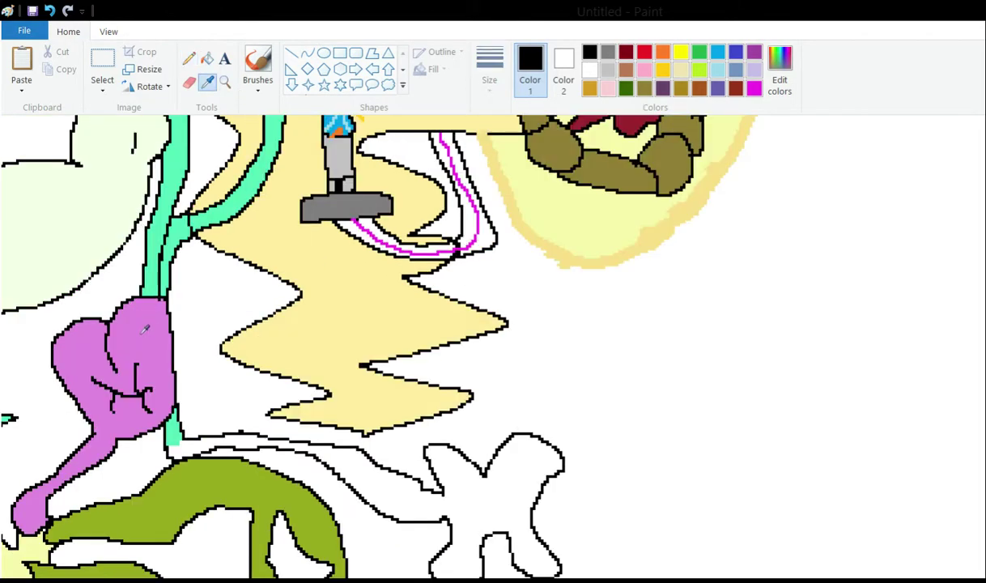
left_click(153, 279)
left_click(207, 58)
left_click(290, 444)
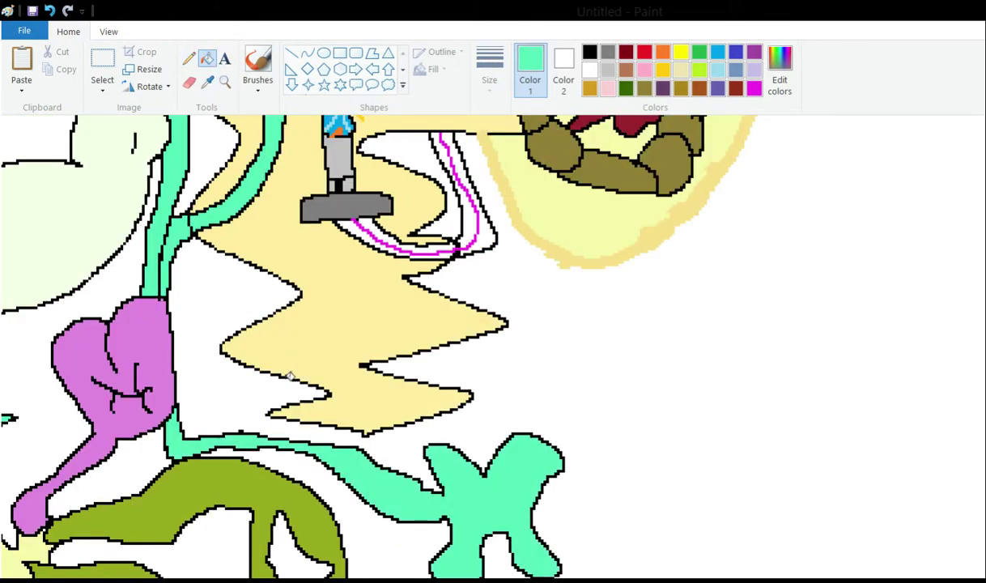
Examine the creature's head, chest and back organs and the teal tubes leading down to the purple organ
scroll(207, 266, "up", 6)
scroll(370, 248, "up", 3)
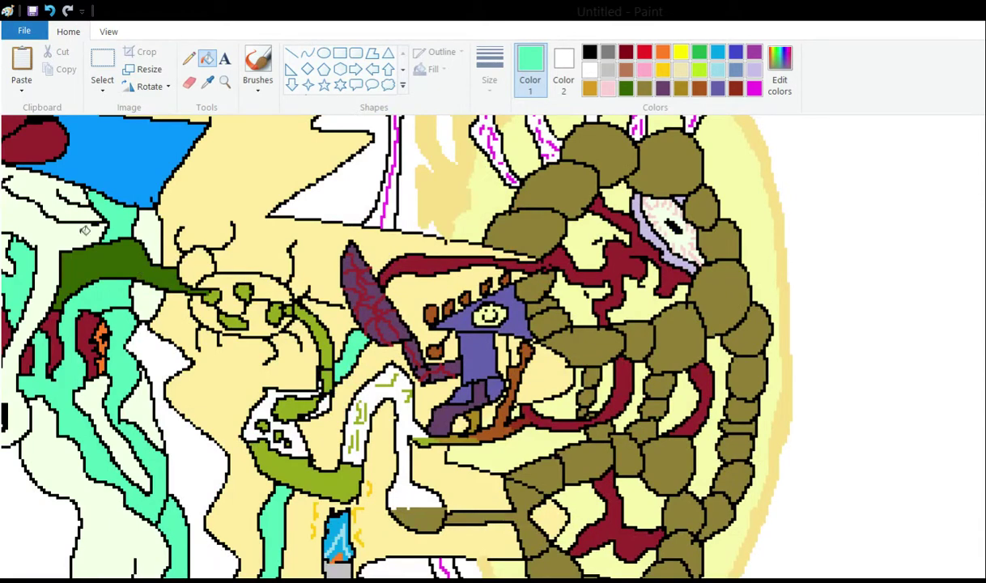
scroll(253, 366, "left", 4)
scroll(247, 281, "down", 3)
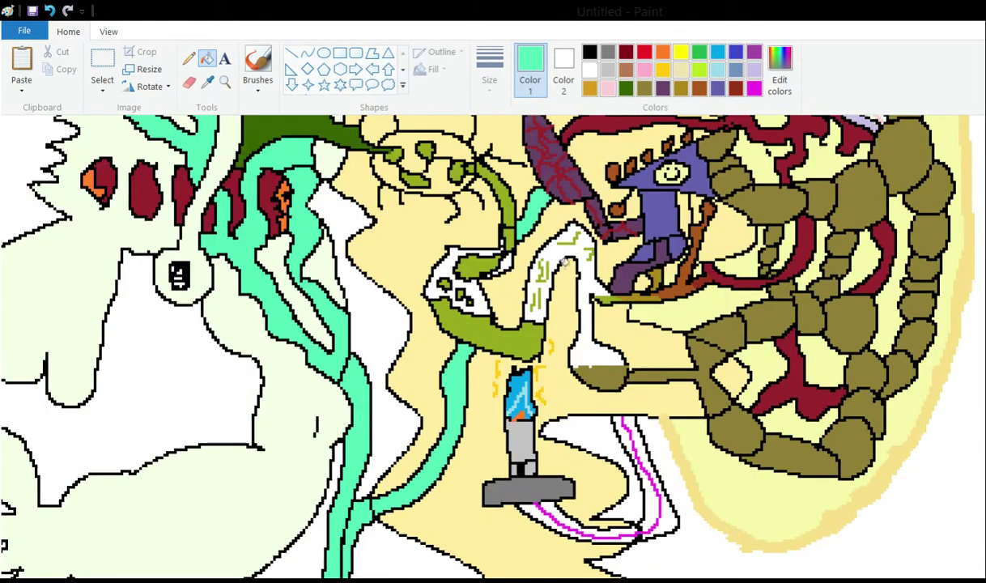
scroll(564, 261, "up", 3)
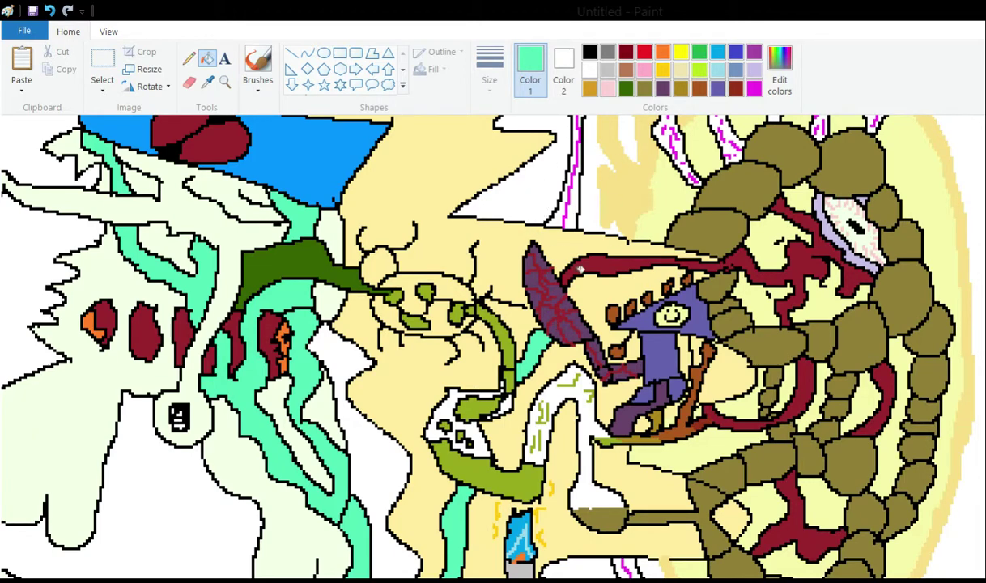
scroll(607, 204, "up", 3)
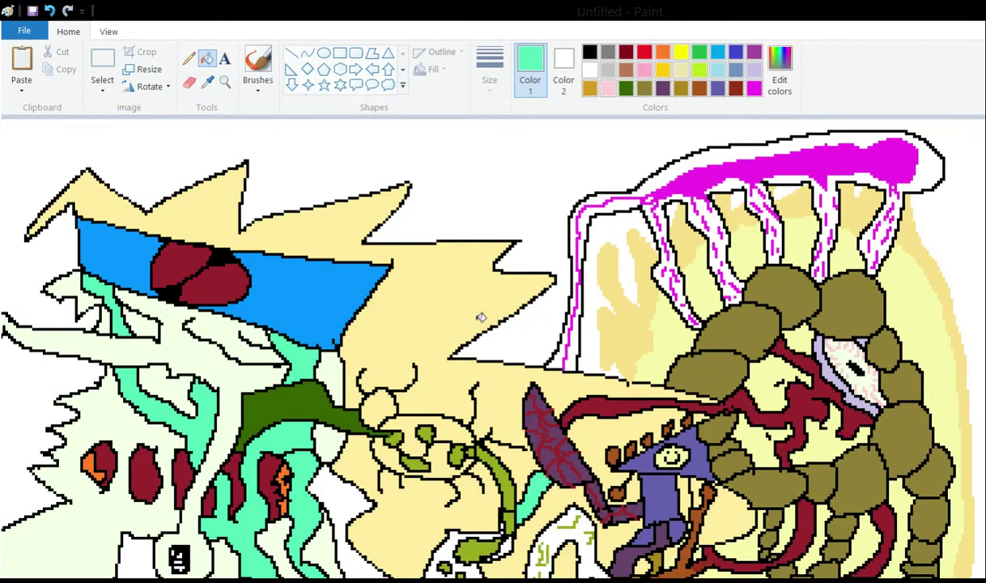
scroll(578, 301, "down", 3)
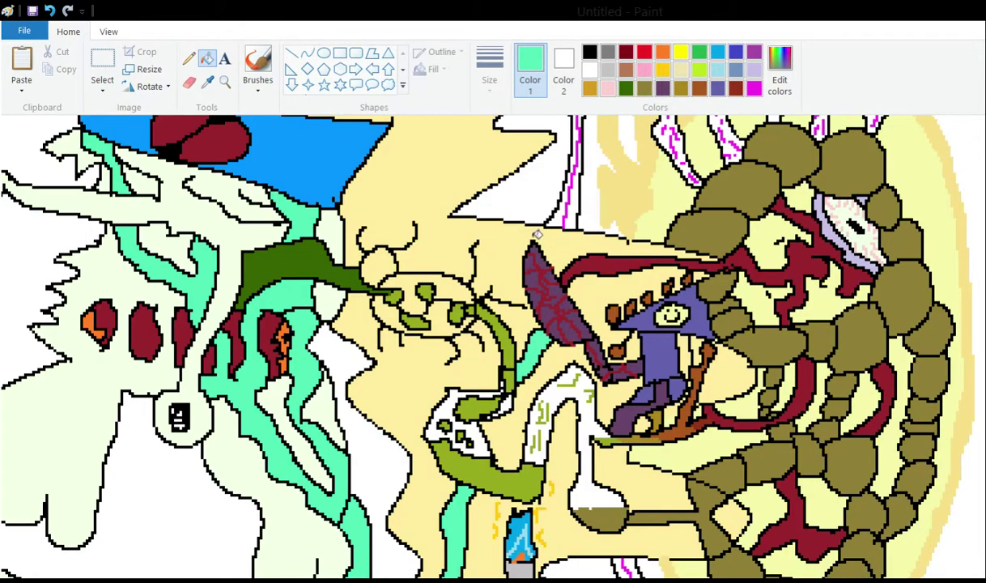
scroll(461, 229, "up", 3)
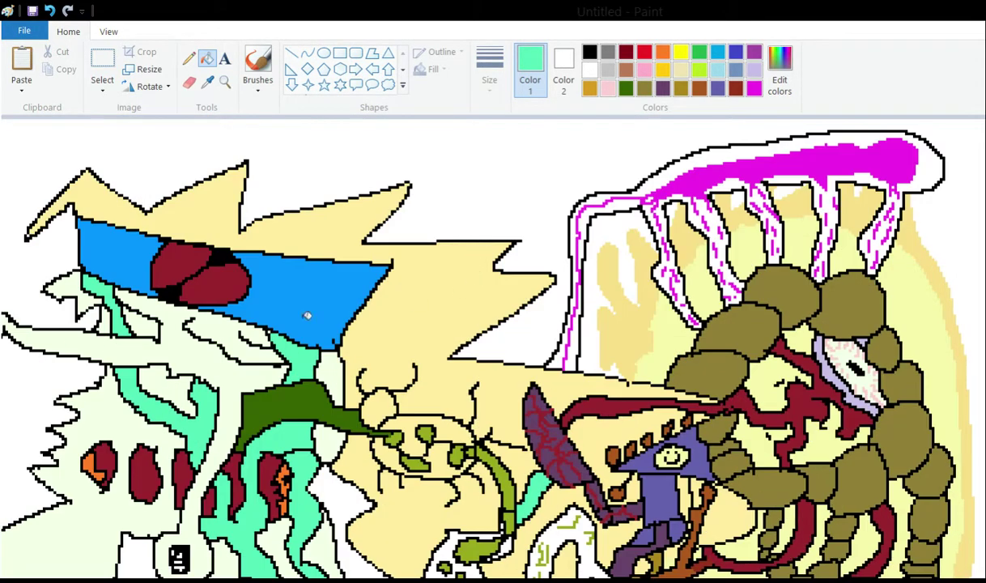
scroll(275, 275, "down", 3)
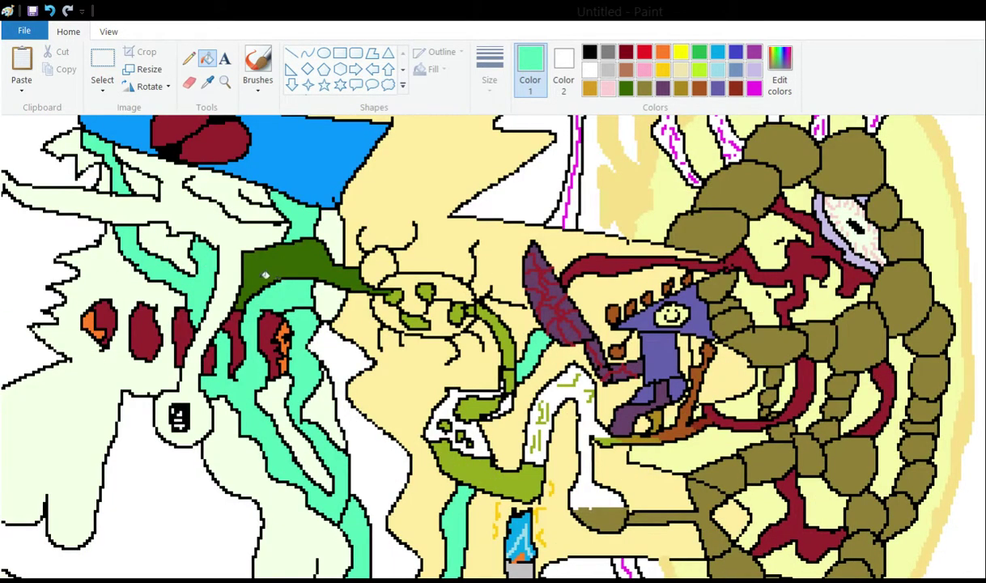
scroll(253, 263, "down", 3)
scroll(263, 303, "down", 6)
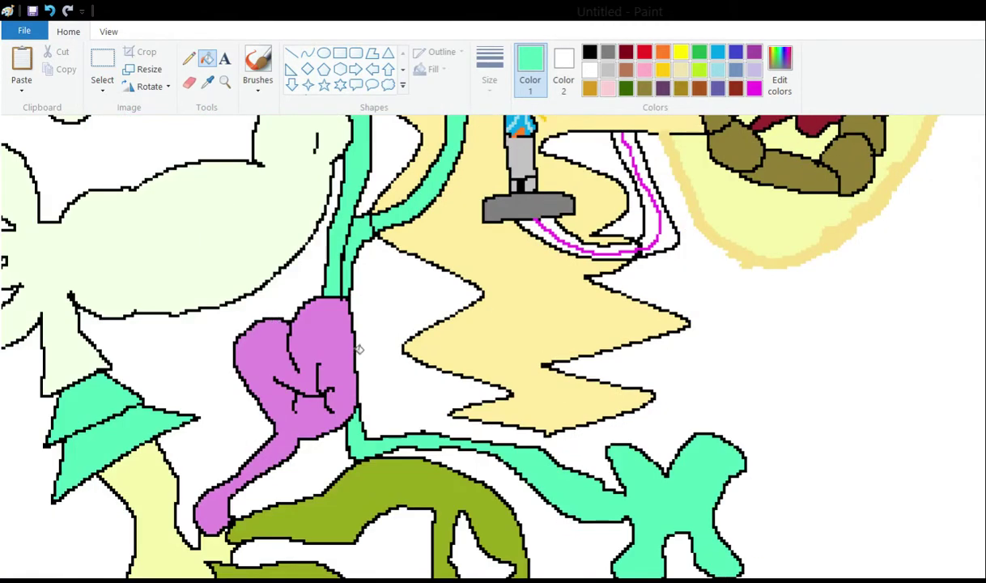
scroll(271, 291, "up", 6)
scroll(173, 194, "up", 3)
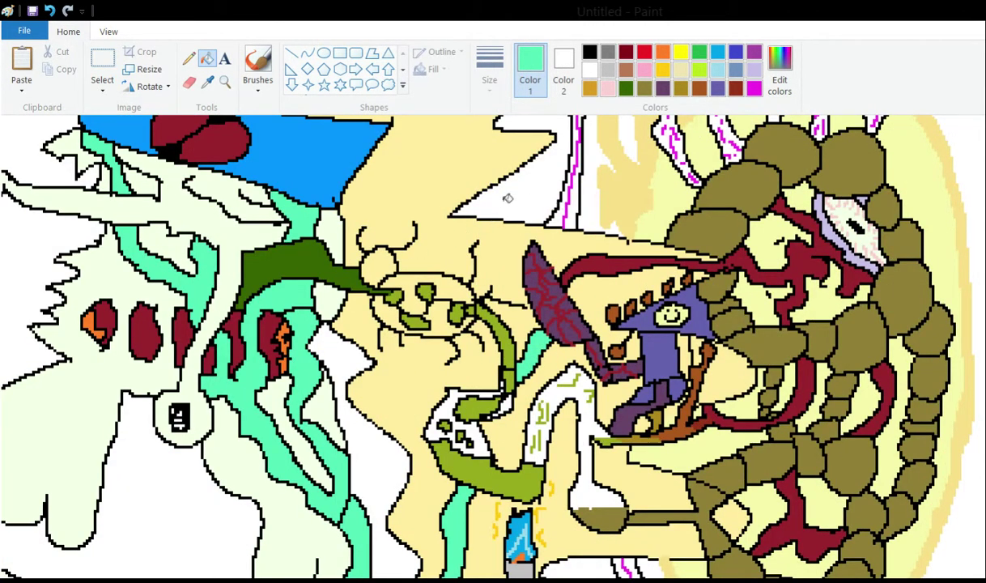
scroll(214, 303, "down", 3)
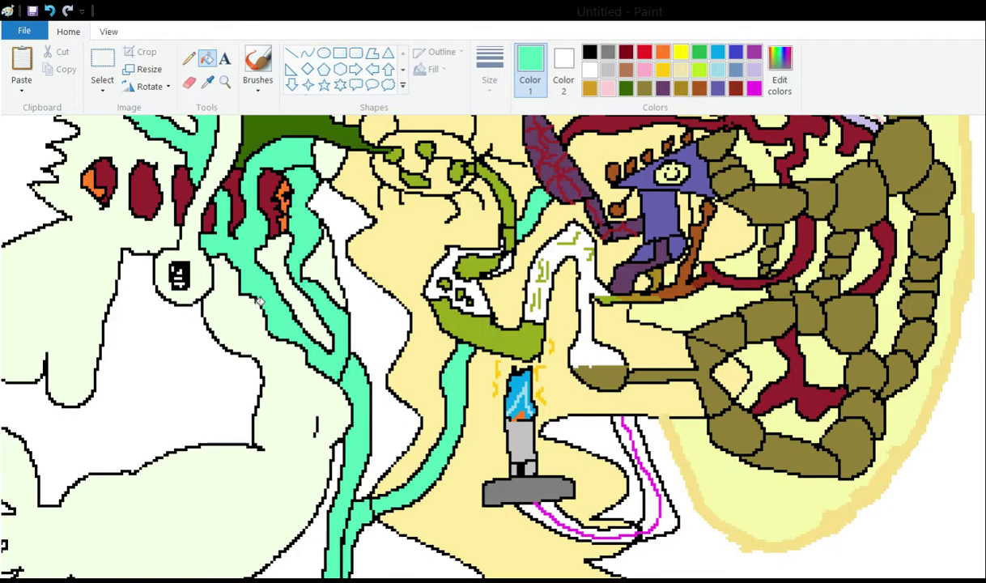
scroll(322, 231, "up", 3)
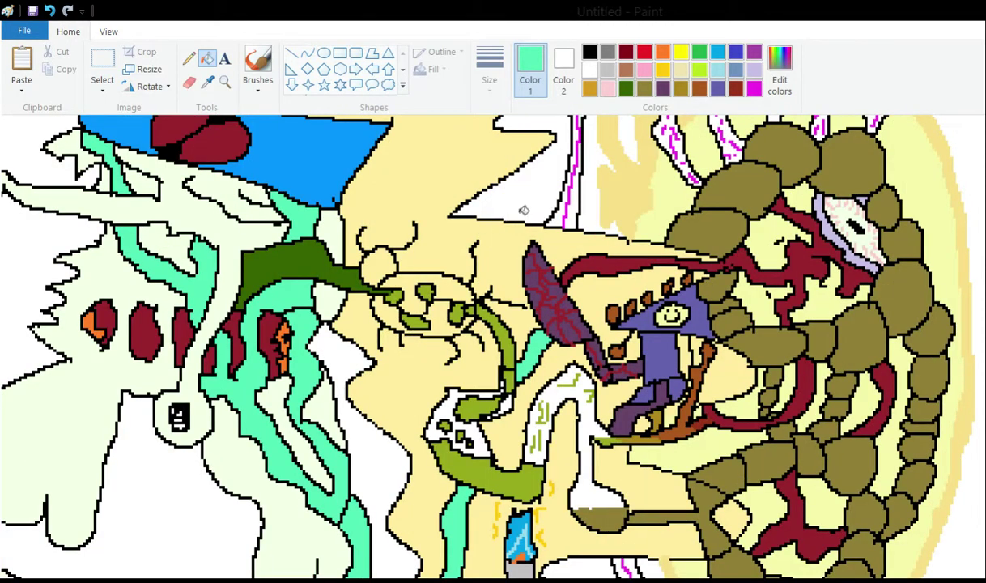
scroll(551, 216, "up", 3)
scroll(544, 216, "down", 11)
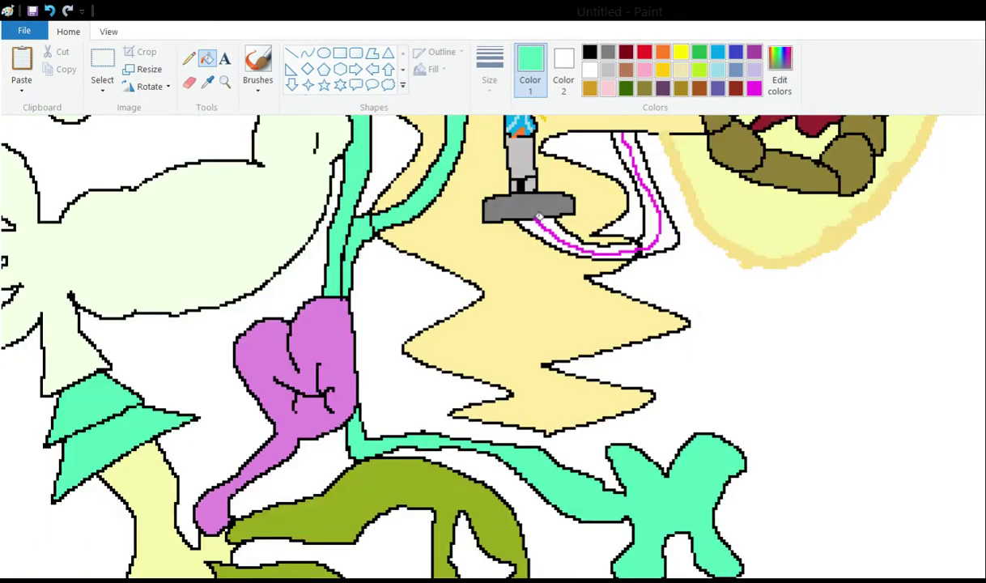
Draw a black C-shaped claw outline on a short stem extending from the right side of the teal four-lobed shape
left_click(188, 58)
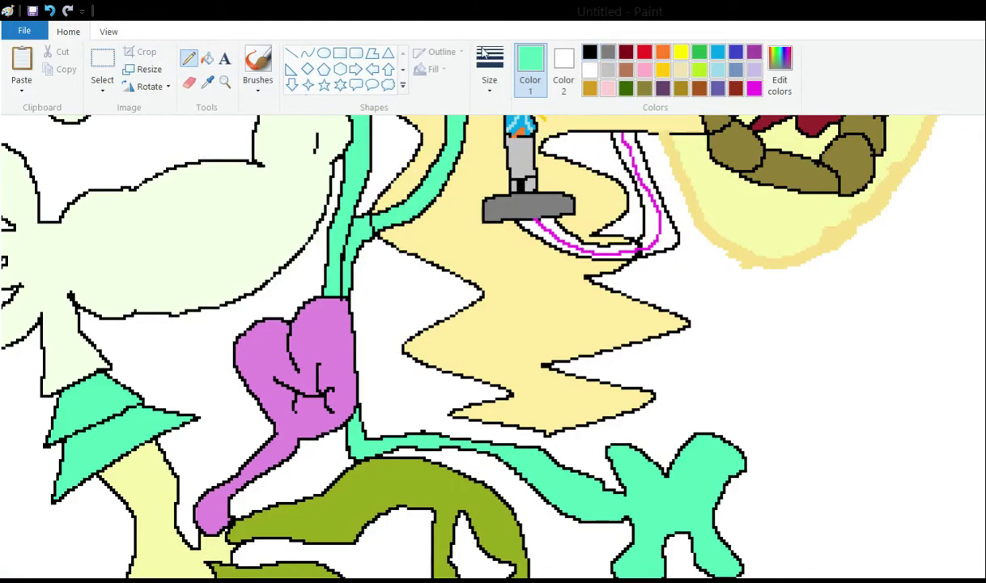
left_click(607, 52)
left_click(589, 52)
scroll(527, 256, "down", 6)
scroll(528, 256, "up", 3)
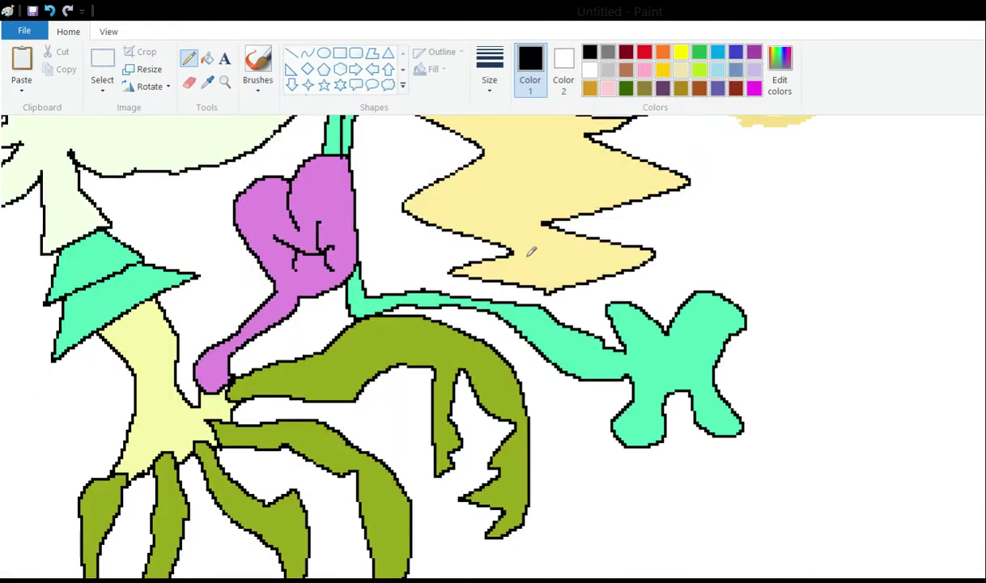
scroll(531, 252, "down", 3)
scroll(546, 256, "up", 3)
scroll(558, 267, "down", 3)
scroll(551, 263, "up", 3)
left_click_drag(721, 356, 765, 351)
mouse_move(715, 377)
left_mouse_down()
mouse_move(757, 377)
mouse_move(769, 388)
mouse_move(841, 372)
mouse_move(829, 344)
mouse_move(778, 347)
mouse_move(824, 378)
mouse_move(835, 328)
mouse_move(818, 312)
mouse_move(773, 314)
mouse_move(765, 348)
left_mouse_up()
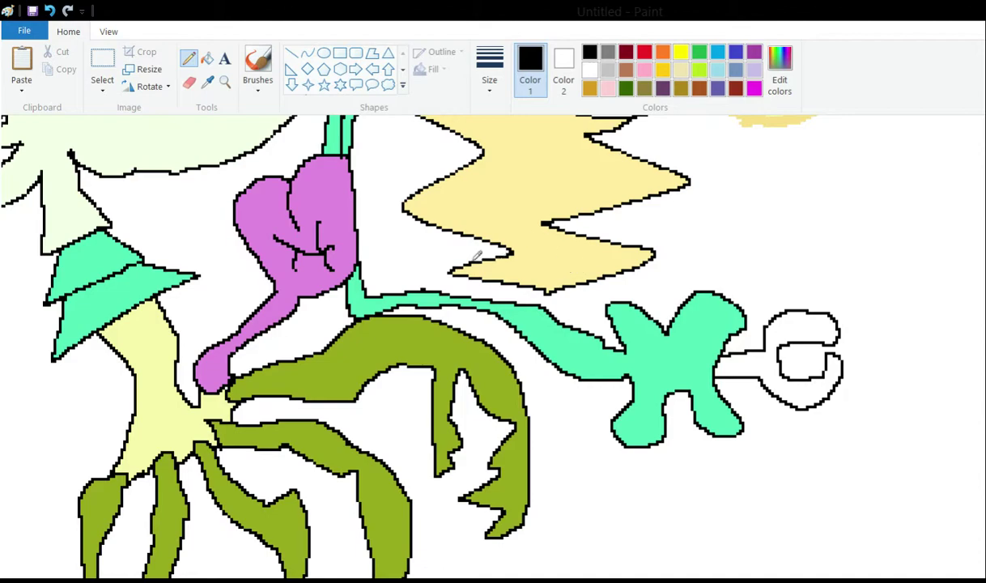
Sample the dark red from the creature's upper body as the drawing colour
left_click(225, 81)
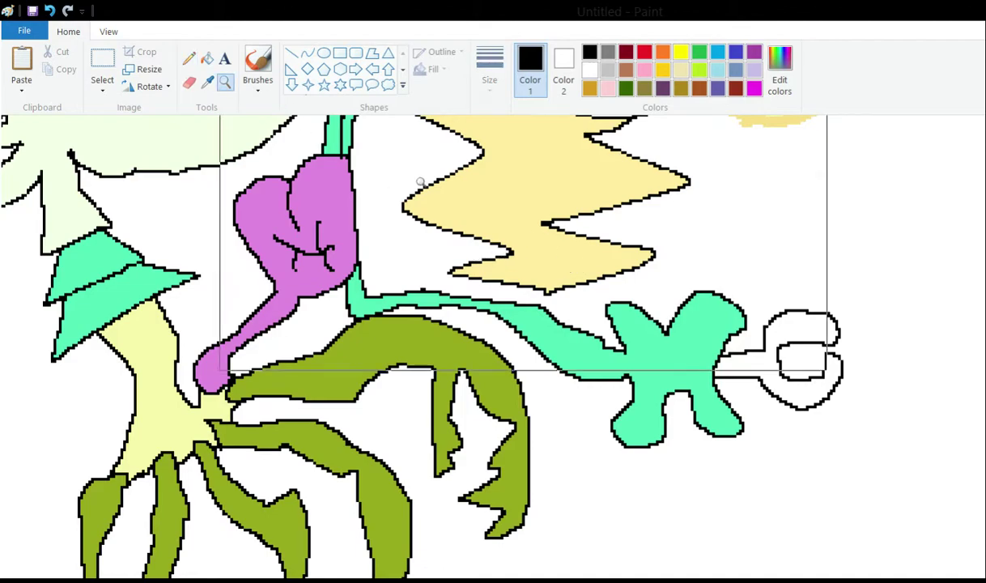
left_click(660, 303)
left_click(443, 338)
left_click(271, 304)
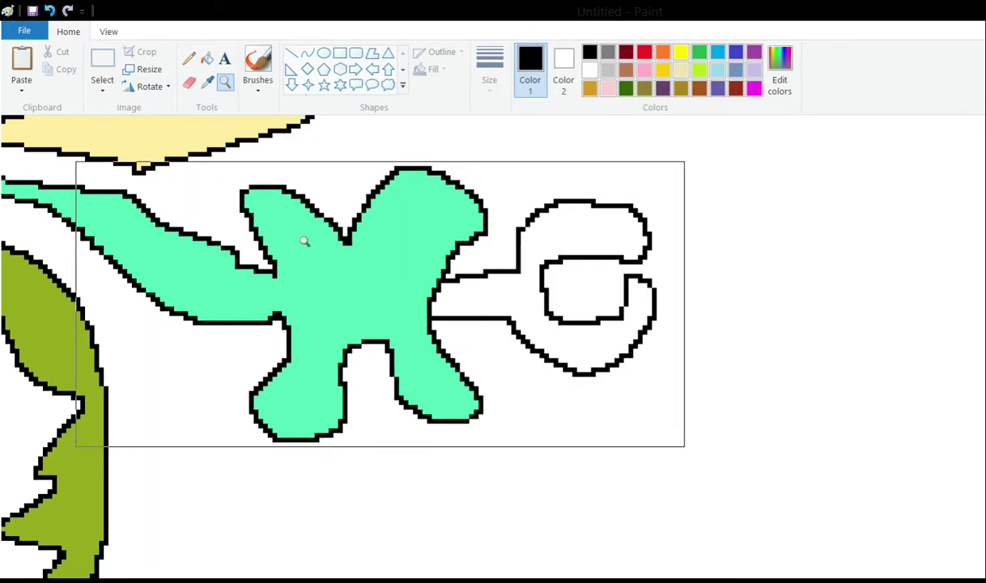
left_click(188, 58)
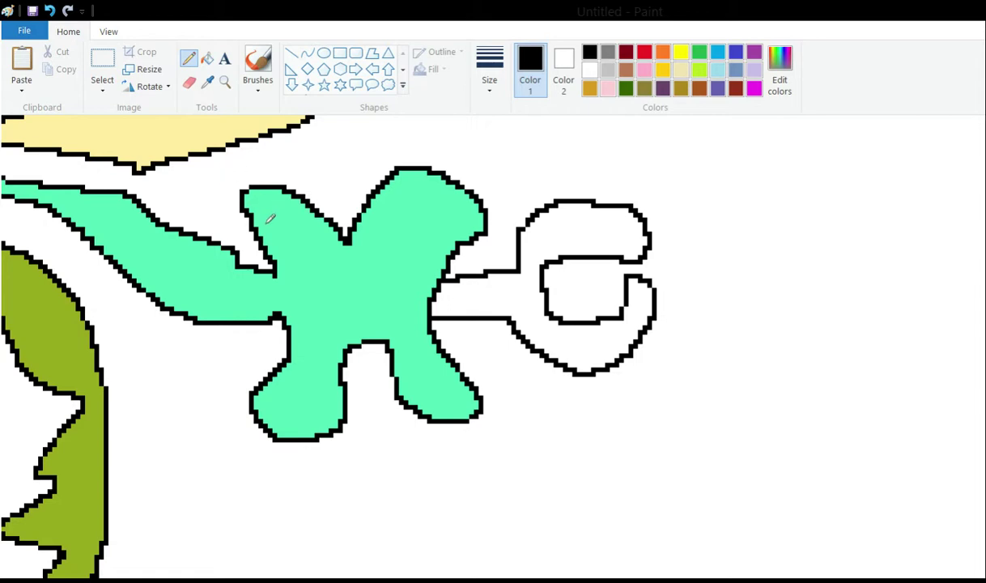
left_click_drag(308, 578, 269, 577)
scroll(269, 303, "up", 2)
scroll(360, 217, "down", 1)
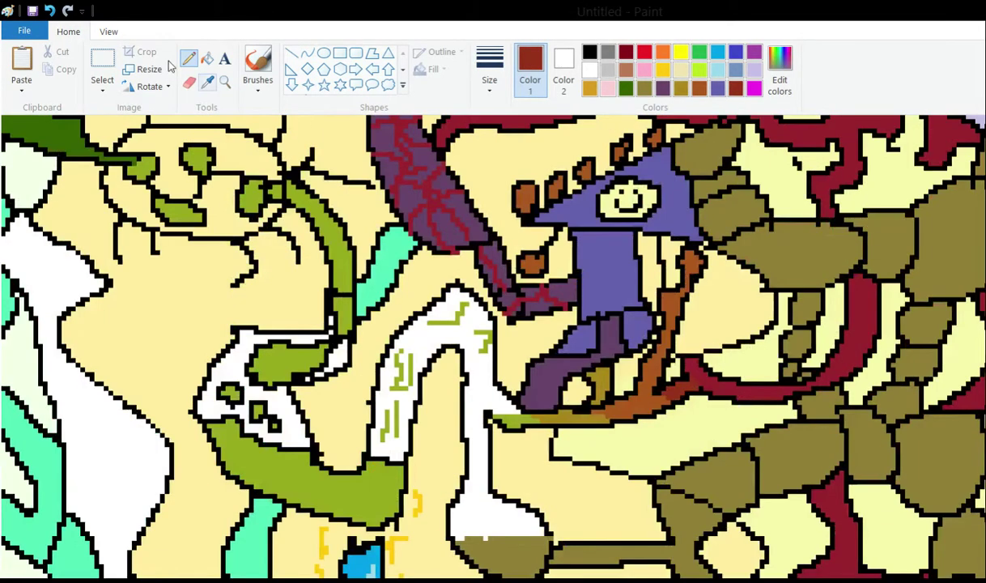
left_click(207, 81)
left_click(450, 123)
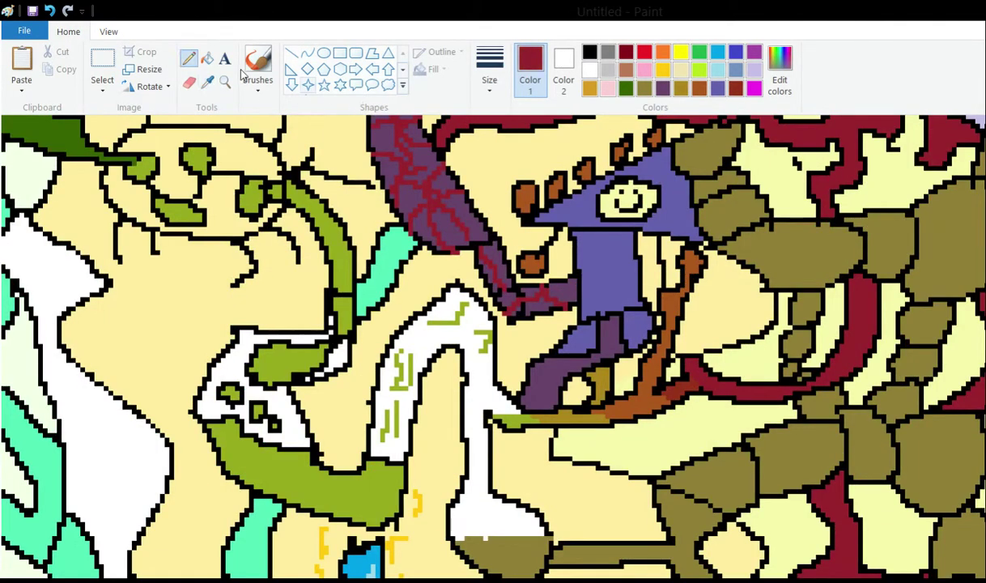
Examine the organs inside the creature's body and compare them with the four-lobed teal shape and its claw outline
scroll(266, 96, "down", 1)
scroll(264, 34, "up", 1)
scroll(480, 249, "down", 4)
scroll(484, 243, "down", 8)
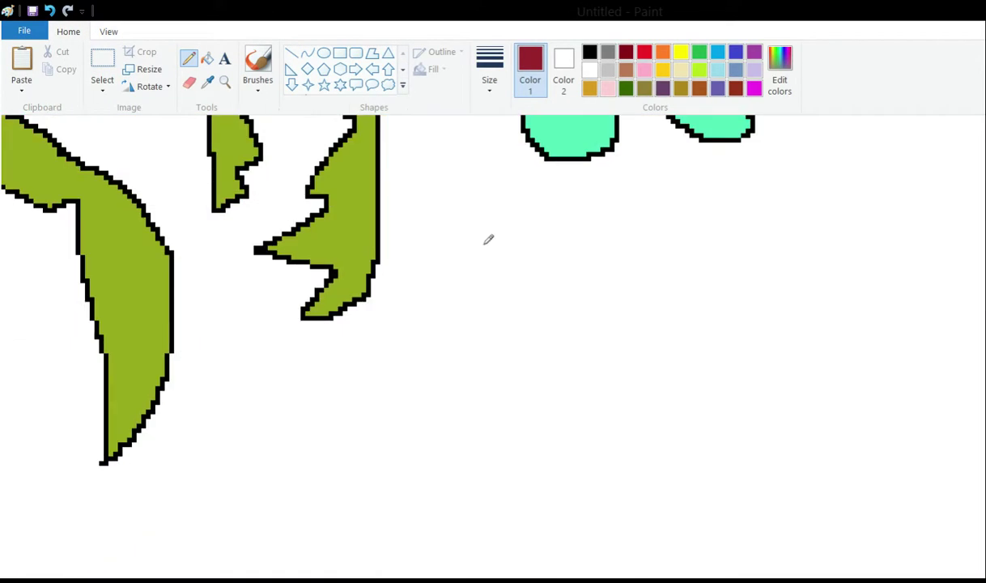
scroll(487, 239, "up", 3)
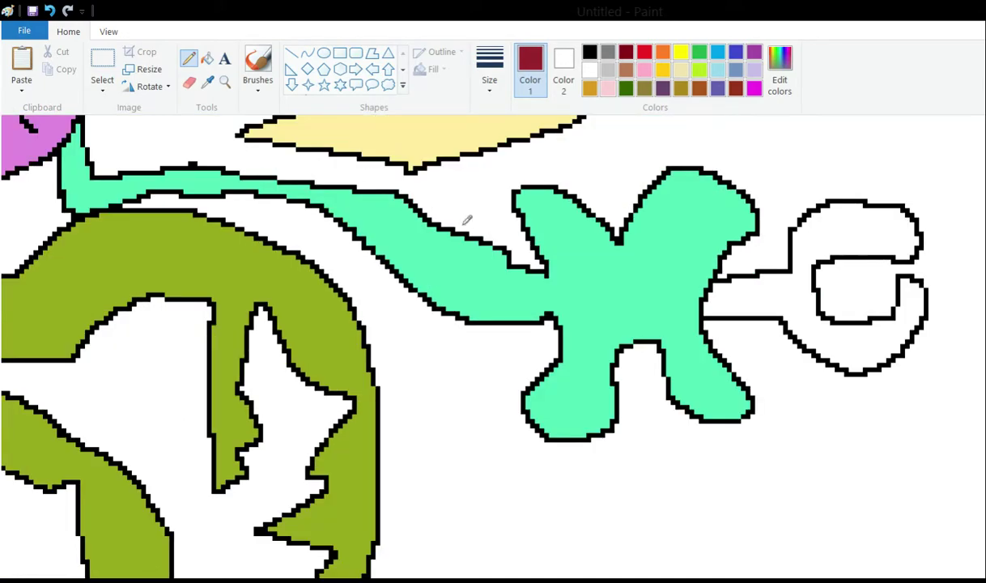
scroll(467, 219, "up", 2)
scroll(451, 216, "down", 2)
scroll(323, 220, "up", 3)
scroll(324, 224, "down", 2)
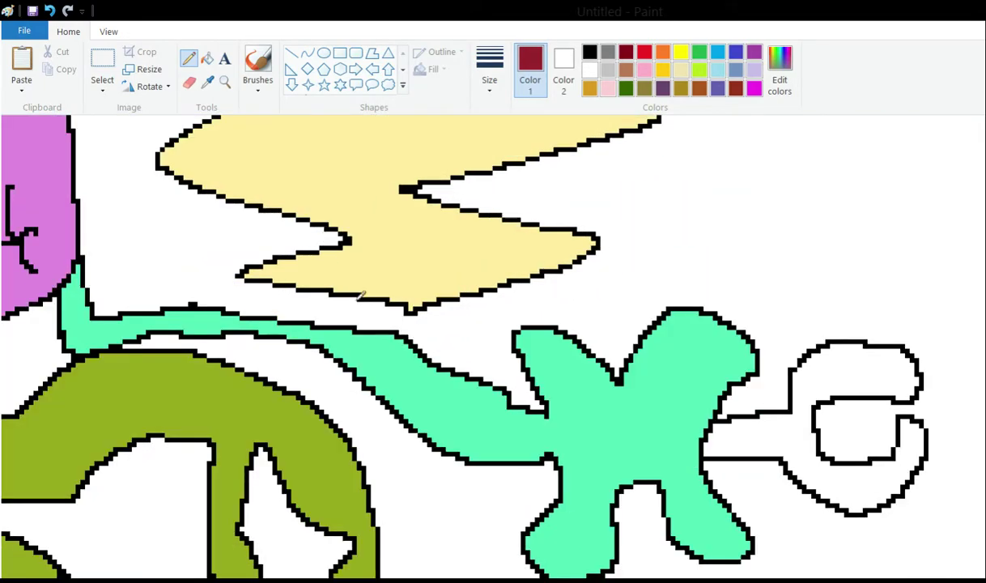
scroll(352, 275, "up", 8)
scroll(381, 323, "down", 8)
scroll(438, 300, "up", 8)
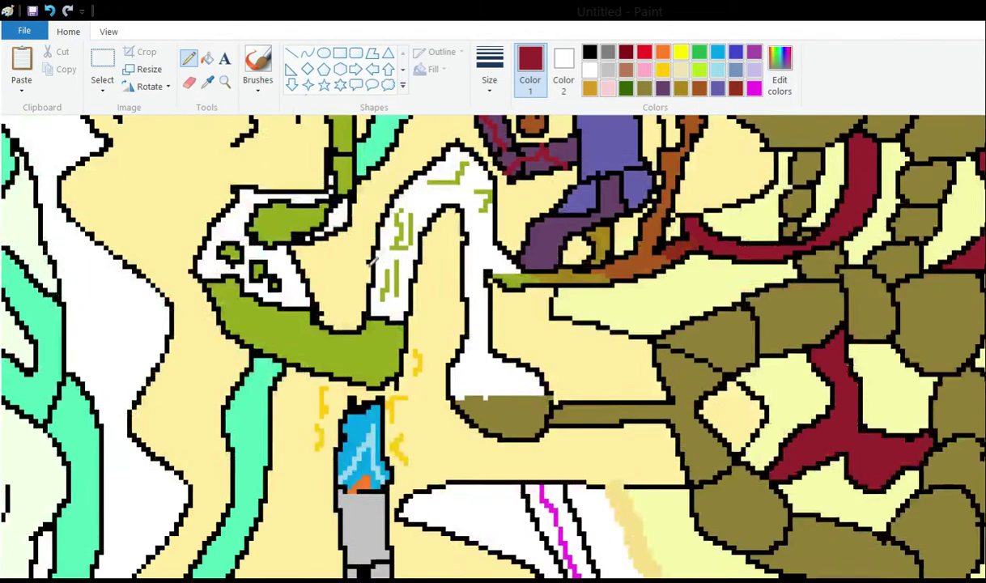
scroll(389, 232, "down", 4)
scroll(391, 231, "down", 5)
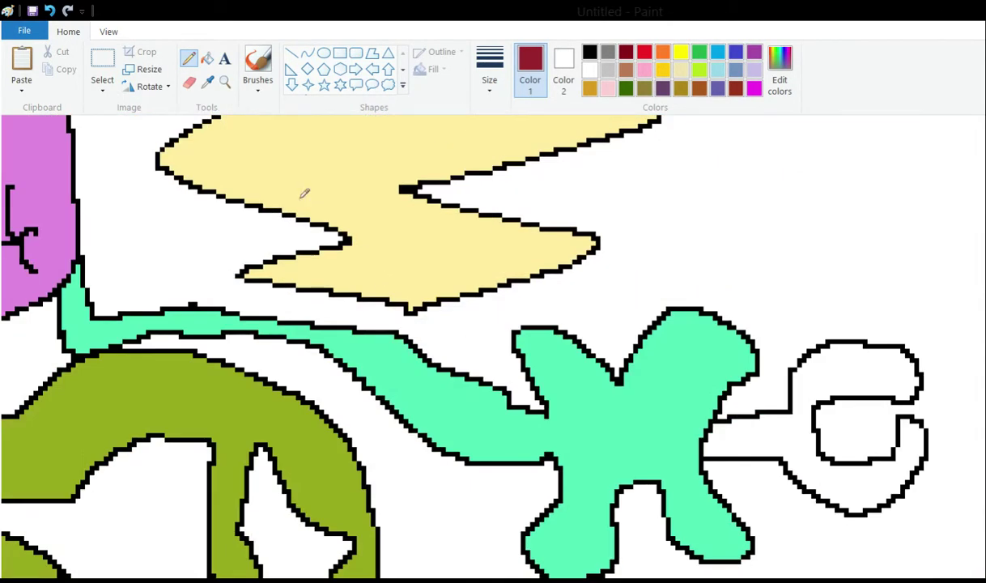
Fill the four-lobed shape with a darker green mixed from the sampled teal, separated from the tube by a drawn band
left_click(207, 83)
left_click(578, 356)
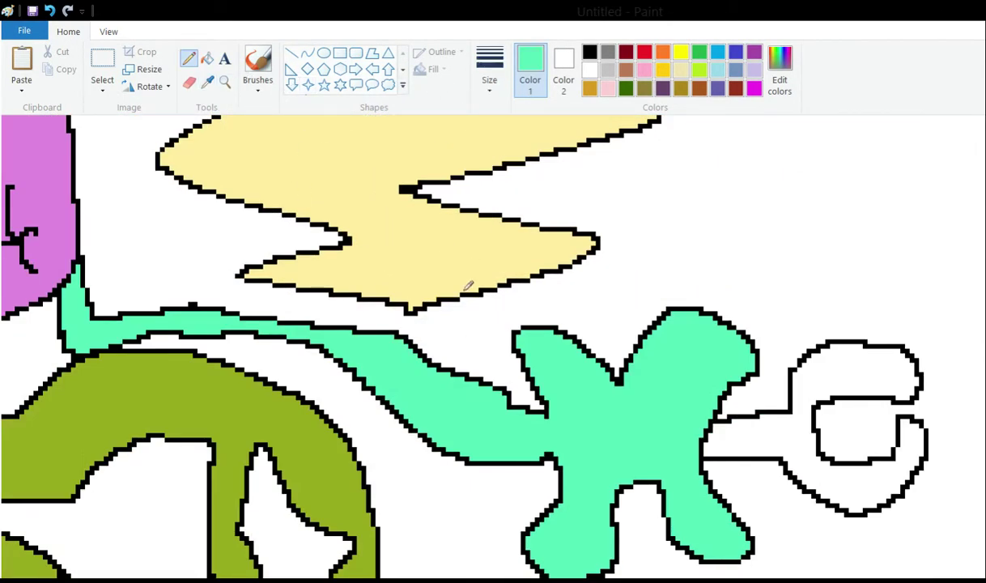
left_click(776, 81)
left_click(373, 386)
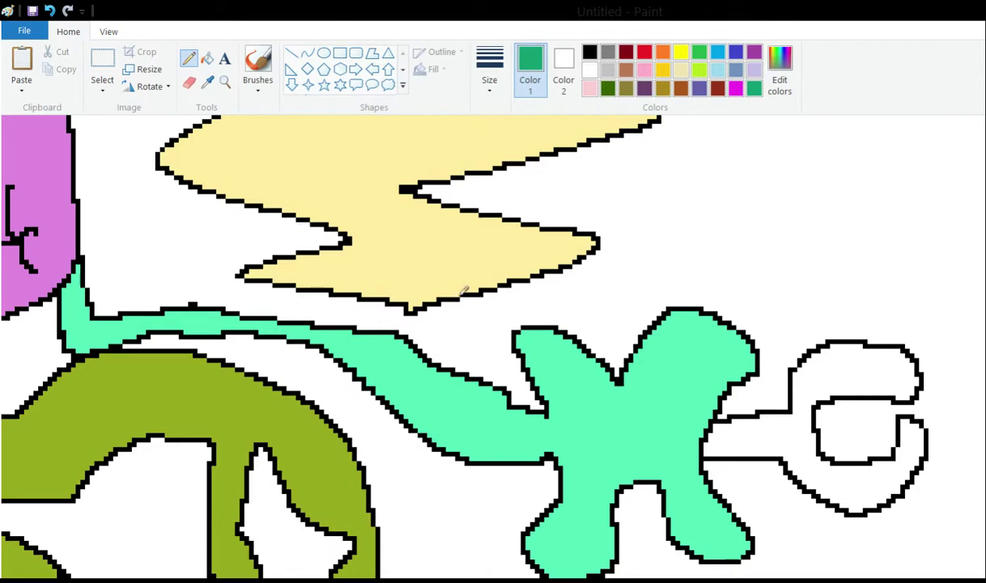
scroll(465, 291, "up", 3)
scroll(386, 297, "down", 3)
left_click_drag(436, 328, 437, 357)
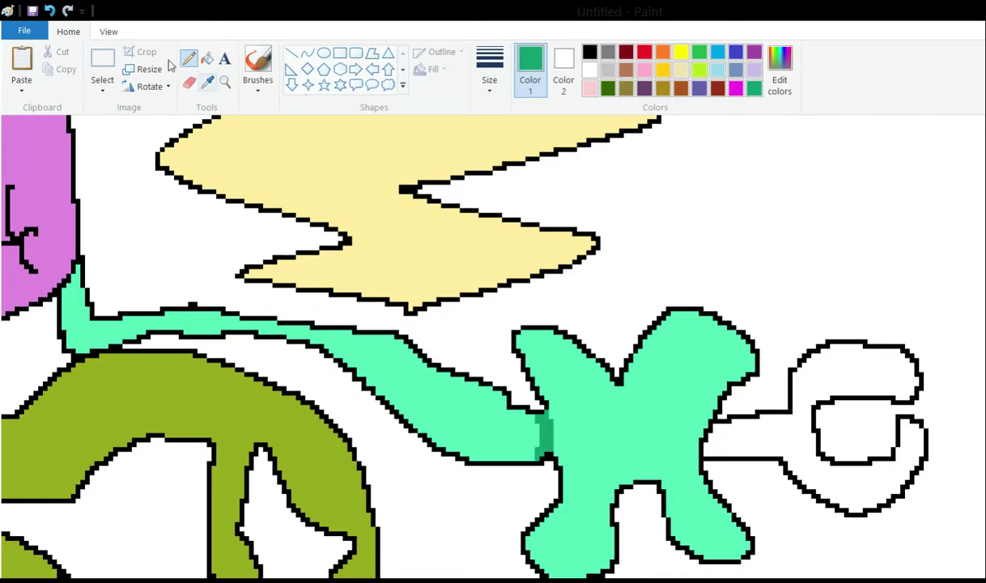
left_click(207, 58)
left_click(538, 356)
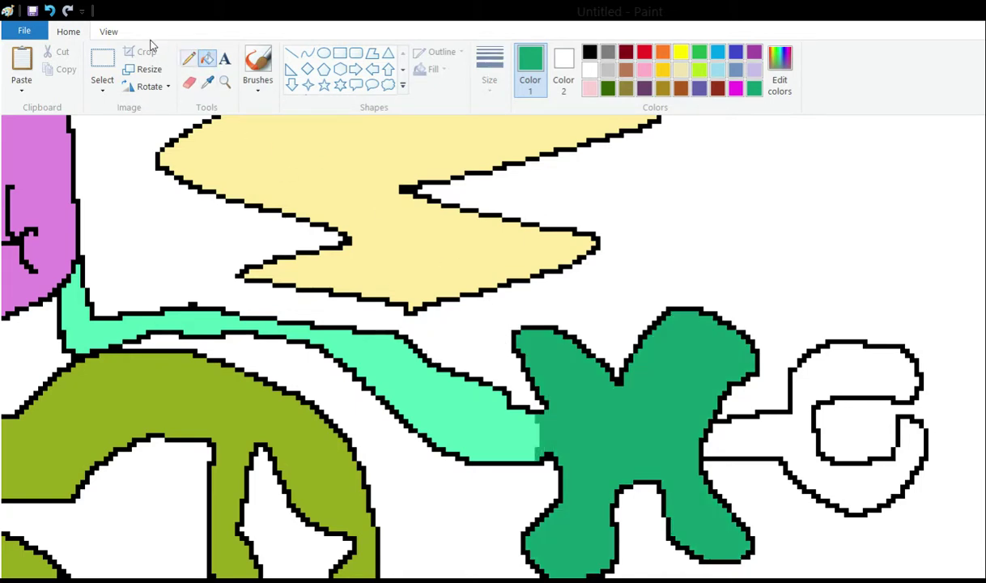
Choose dark olive green as the Pencil colour
left_click(189, 58)
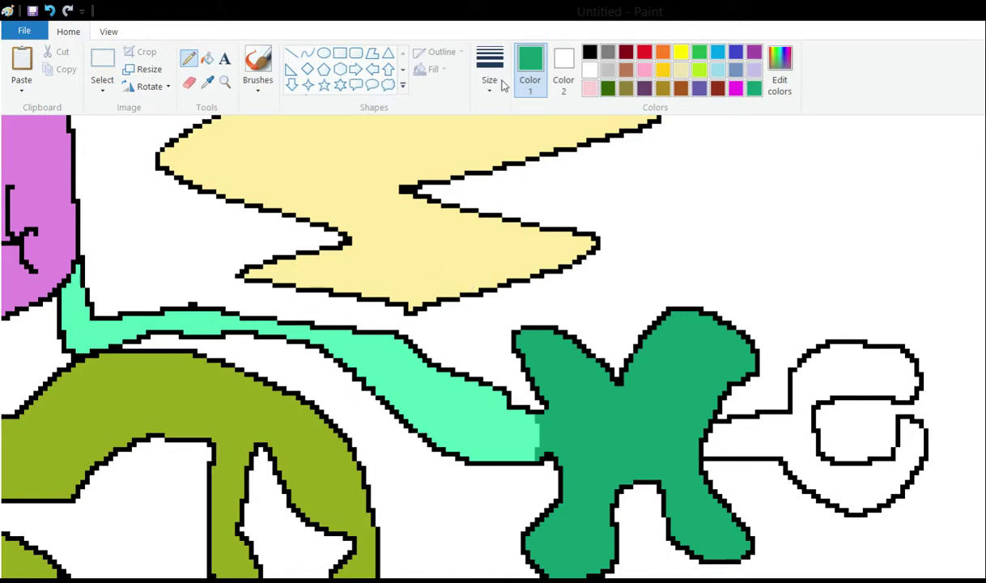
left_click(607, 88)
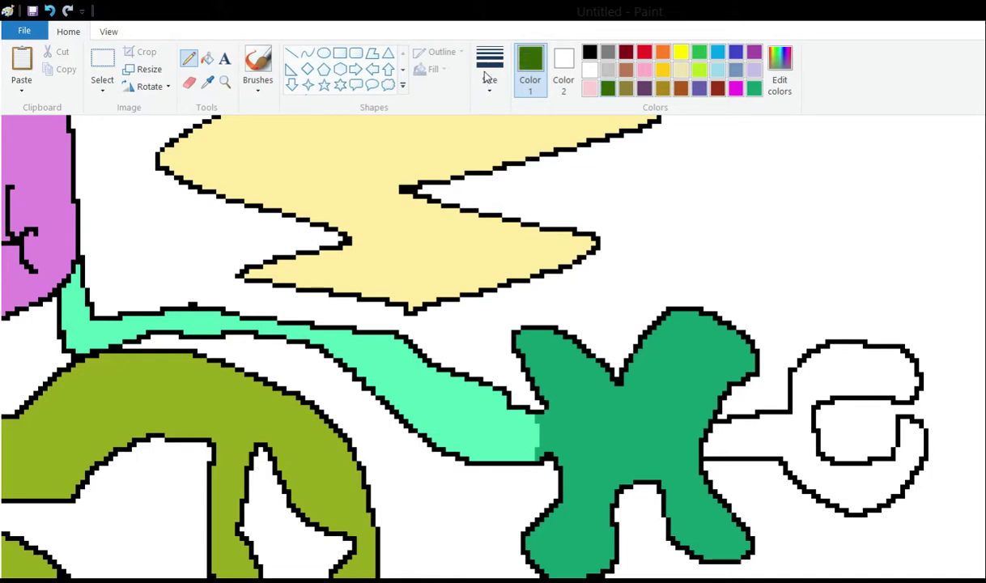
Try to trace a continuous olive green inner outline running through the four lobes
mouse_move(555, 345)
left_mouse_down()
mouse_move(575, 548)
mouse_move(602, 480)
mouse_move(637, 458)
mouse_move(684, 518)
mouse_move(704, 518)
mouse_move(690, 409)
mouse_move(692, 325)
mouse_move(628, 320)
mouse_move(596, 379)
mouse_move(555, 347)
mouse_move(556, 371)
mouse_move(589, 398)
mouse_move(563, 434)
mouse_move(615, 421)
mouse_move(655, 377)
mouse_move(647, 327)
left_mouse_up()
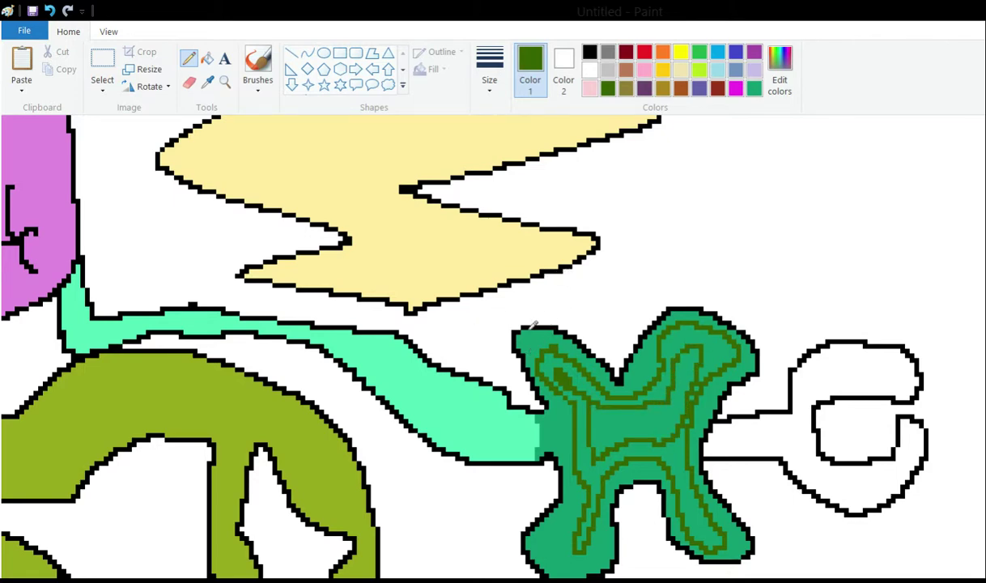
key("ctrl+z")
key("ctrl+z")
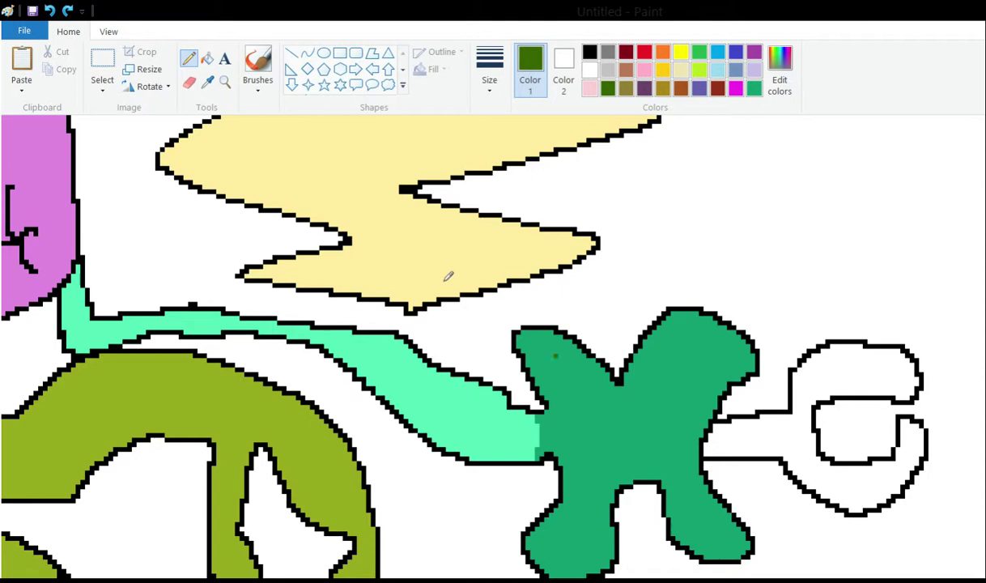
Draw an olive green oval in each of the four lobes, with the largest in the upper-right lobe
mouse_move(555, 356)
left_mouse_down()
mouse_move(546, 378)
mouse_move(569, 368)
mouse_move(557, 356)
left_mouse_up()
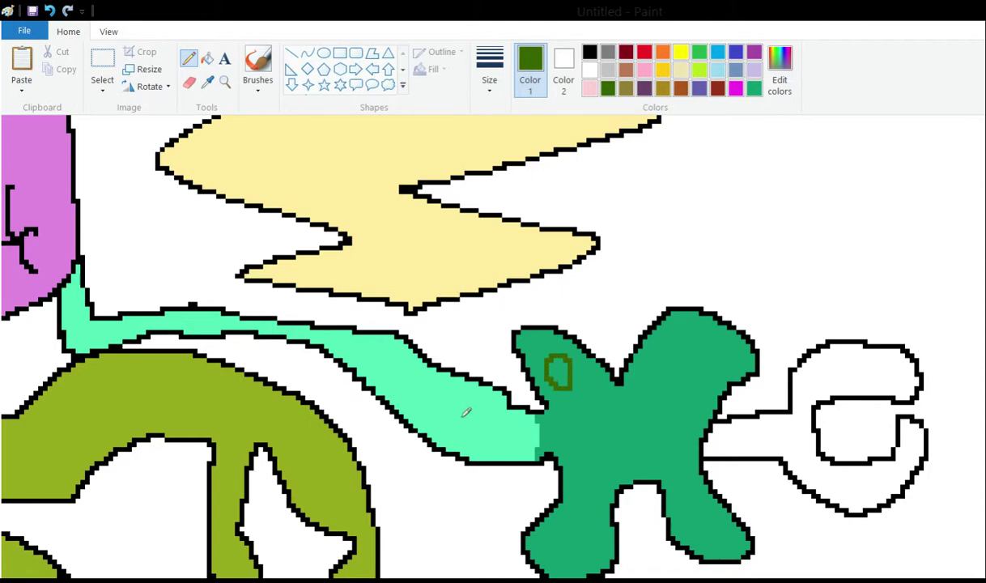
mouse_move(570, 523)
left_mouse_down()
mouse_move(545, 541)
mouse_move(580, 558)
mouse_move(571, 523)
left_mouse_up()
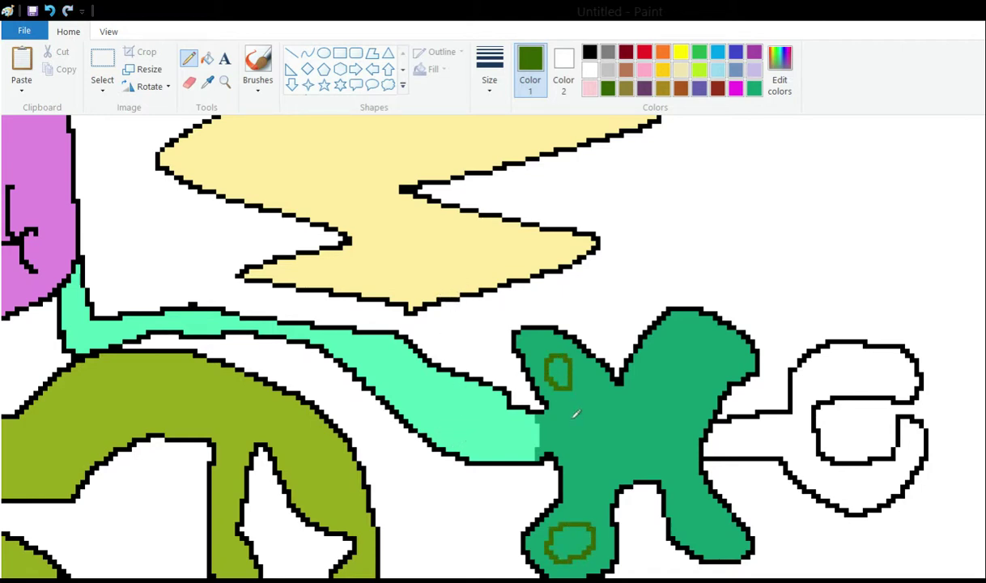
mouse_move(701, 504)
left_mouse_down()
mouse_move(681, 518)
mouse_move(697, 537)
mouse_move(702, 504)
left_mouse_up()
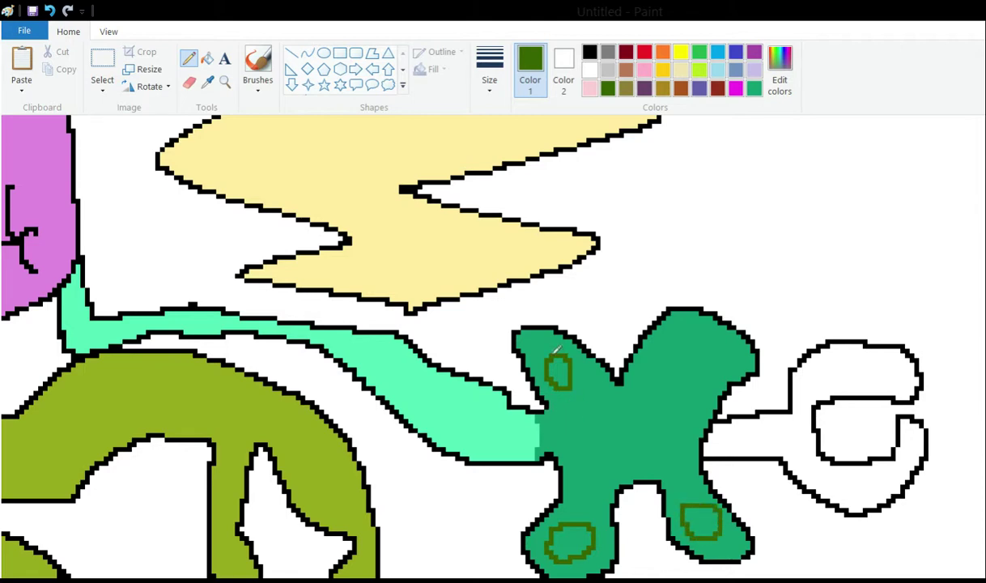
mouse_move(684, 327)
left_mouse_down()
mouse_move(657, 335)
mouse_move(698, 405)
mouse_move(686, 327)
left_mouse_up()
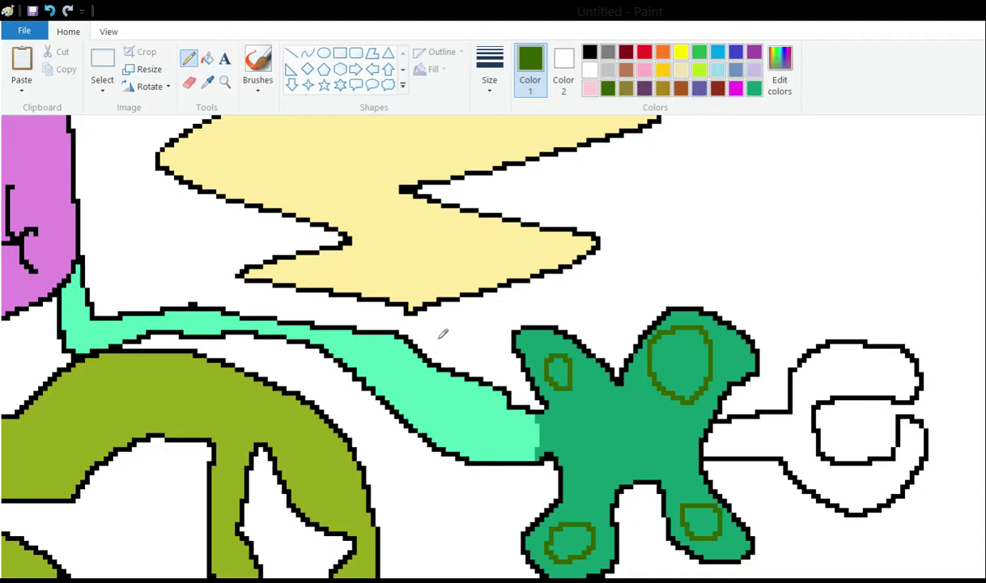
Draw a horizontal olive green line across the shape's centre with branches rising towards the upper ovals
left_click_drag(547, 425, 570, 387)
mouse_move(574, 423)
left_mouse_down()
mouse_move(597, 416)
mouse_move(593, 384)
mouse_move(646, 415)
mouse_move(641, 384)
left_mouse_up()
mouse_move(645, 428)
left_mouse_down()
mouse_move(674, 429)
mouse_move(679, 401)
left_mouse_up()
left_click_drag(618, 423, 621, 400)
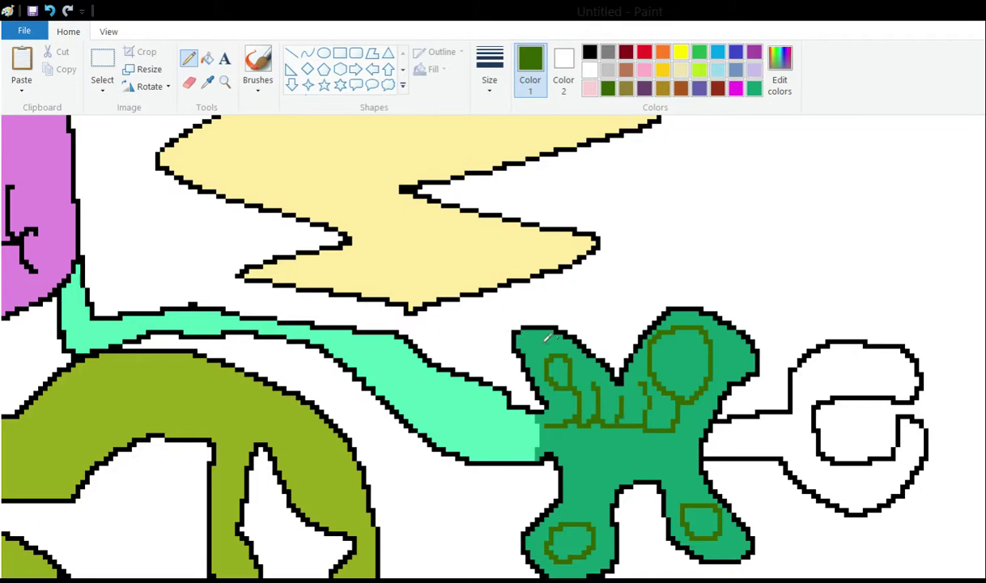
mouse_move(679, 425)
left_mouse_down()
mouse_move(692, 424)
mouse_move(695, 401)
left_mouse_up()
Draw olive green stems from the centre line down to the two lower ovals, with short branches between them
mouse_move(569, 520)
left_mouse_down()
mouse_move(573, 467)
mouse_move(546, 425)
left_mouse_up()
left_click_drag(468, 414, 457, 334)
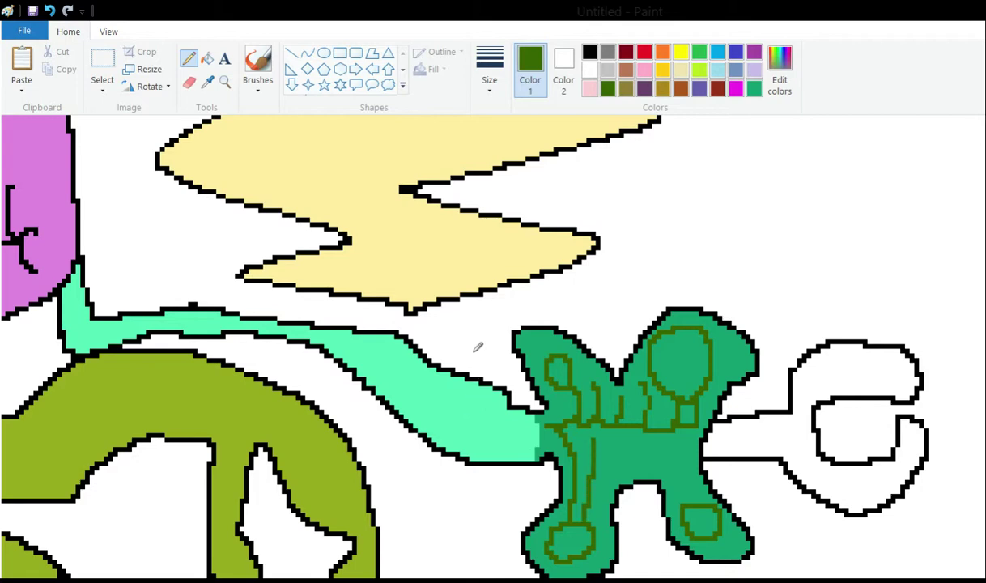
left_click_drag(694, 502, 681, 433)
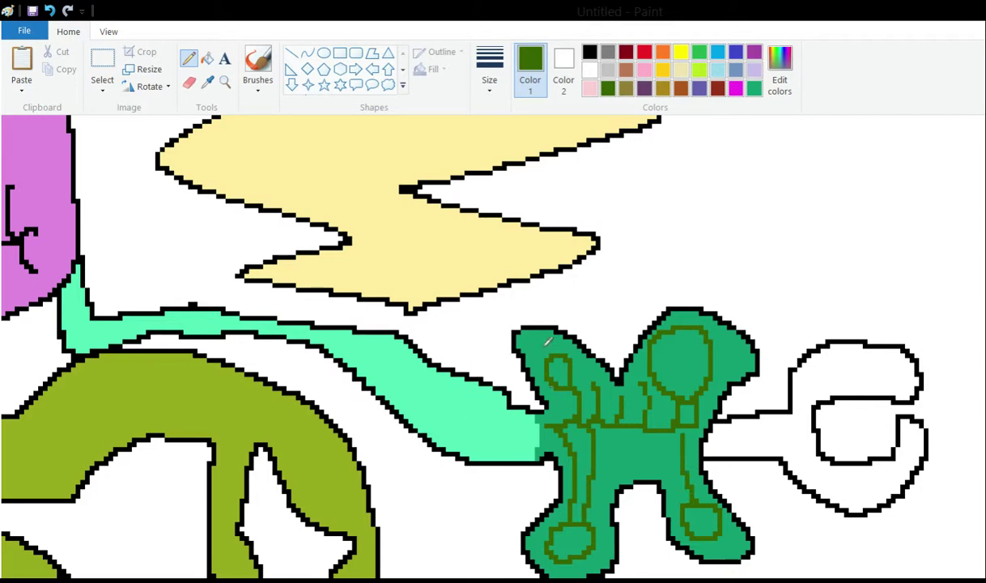
mouse_move(612, 428)
left_mouse_down()
mouse_move(612, 468)
mouse_move(630, 453)
left_mouse_up()
left_click_drag(532, 340, 532, 360)
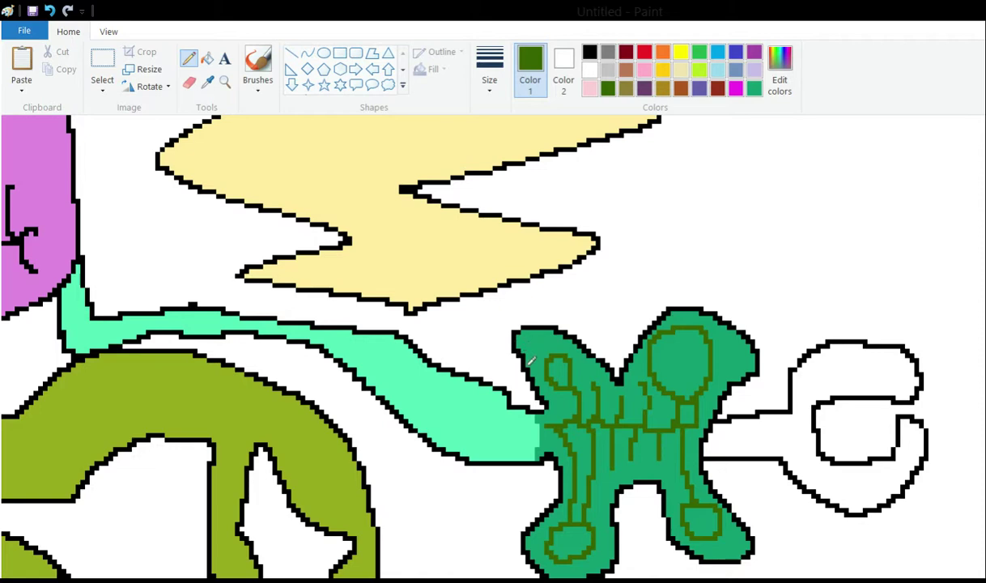
Add small olive green pods to the ends of the short upper and lower branches
mouse_move(659, 458)
left_mouse_down()
mouse_move(653, 474)
mouse_move(664, 469)
mouse_move(622, 472)
mouse_move(632, 463)
mouse_move(606, 485)
mouse_move(612, 469)
left_mouse_up()
mouse_move(475, 299)
left_mouse_down()
mouse_move(451, 272)
mouse_move(449, 283)
mouse_move(488, 304)
left_mouse_up()
mouse_move(608, 386)
left_mouse_down()
mouse_move(621, 392)
mouse_move(637, 374)
left_mouse_up()
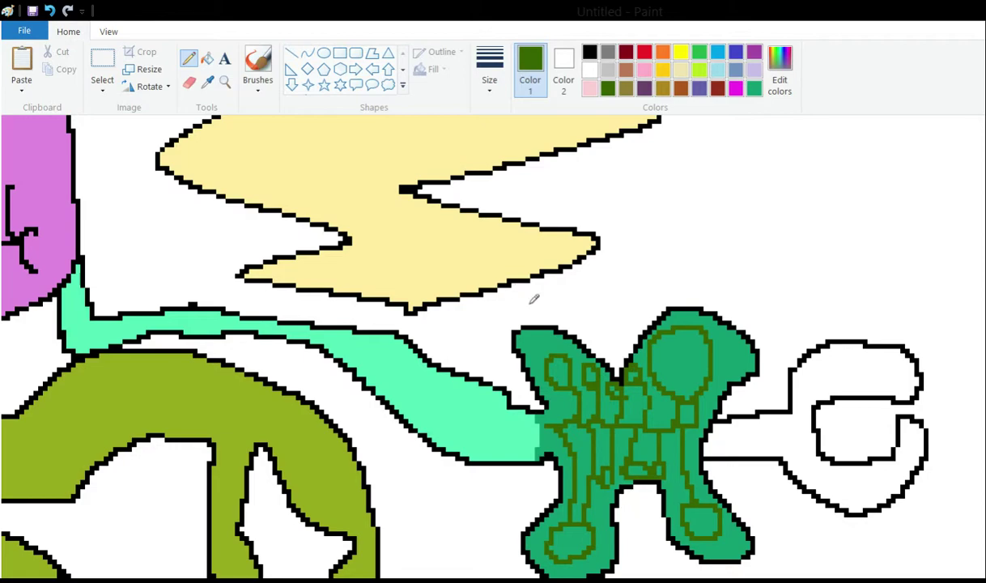
Sample the light teal from the tube as the drawing colour
scroll(530, 295, "down", 3)
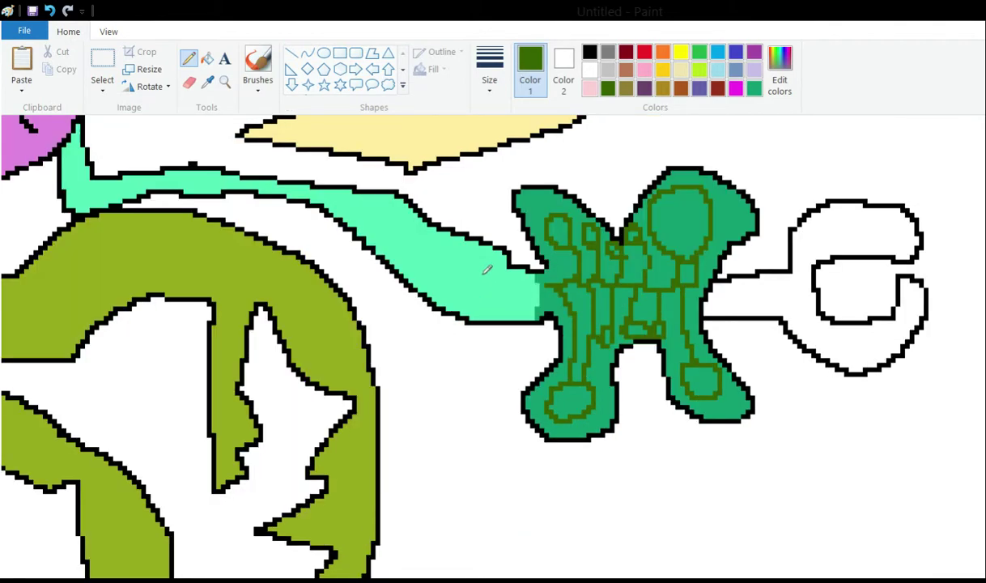
scroll(486, 269, "up", 3)
left_click(207, 81)
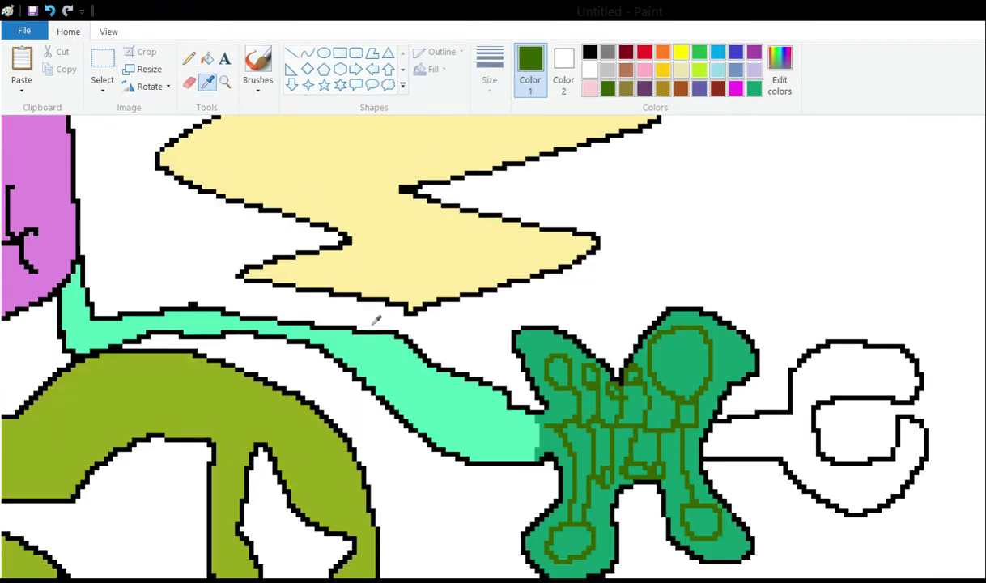
left_click(372, 325)
scroll(518, 115, "up", 4)
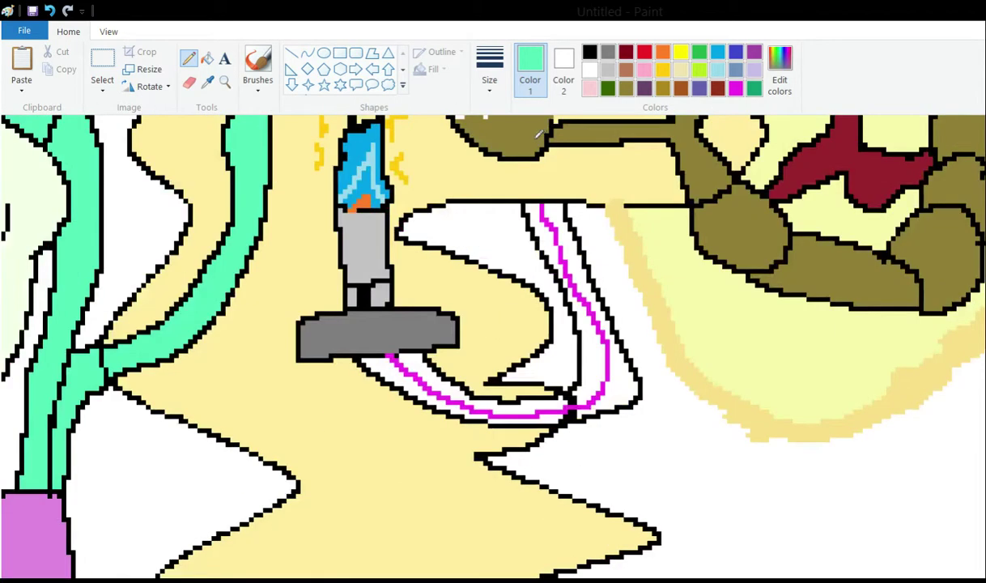
scroll(534, 115, "down", 3)
scroll(445, 71, "up", 1)
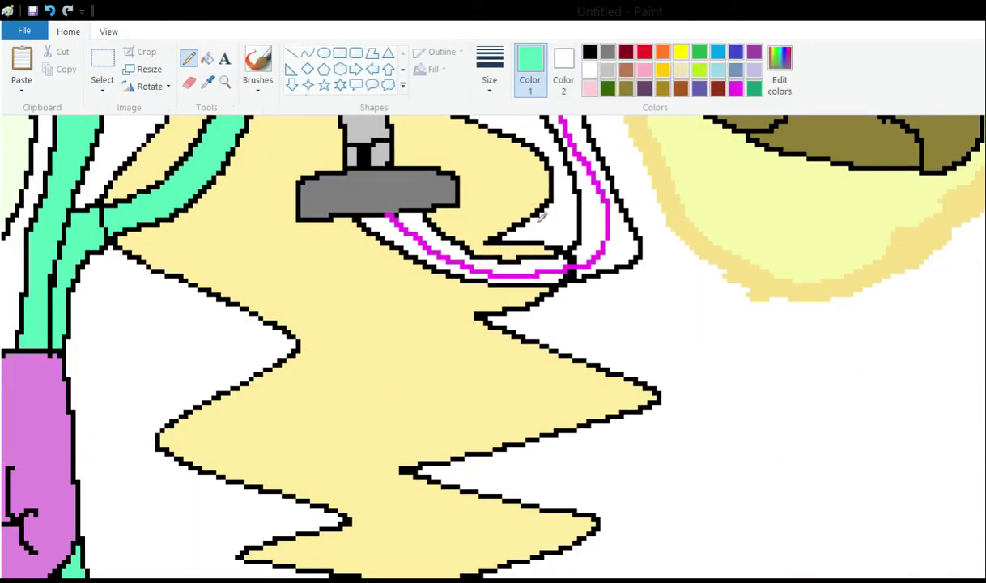
scroll(558, 215, "down", 3)
Fill the upper ovals and the small upper pods inside the four-lobed green shape with dark red
left_click(716, 89)
left_click(207, 58)
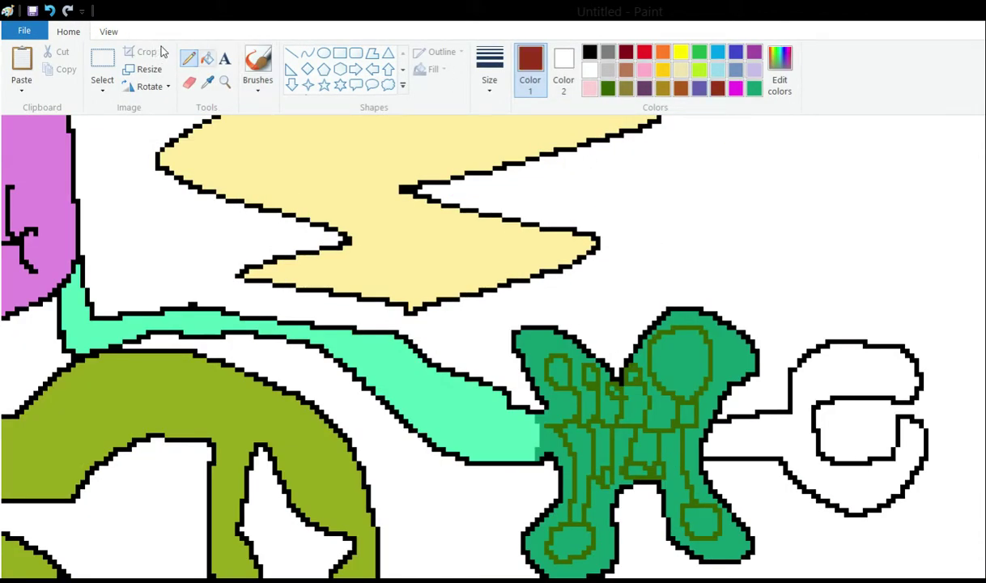
left_click(557, 371)
left_click(590, 374)
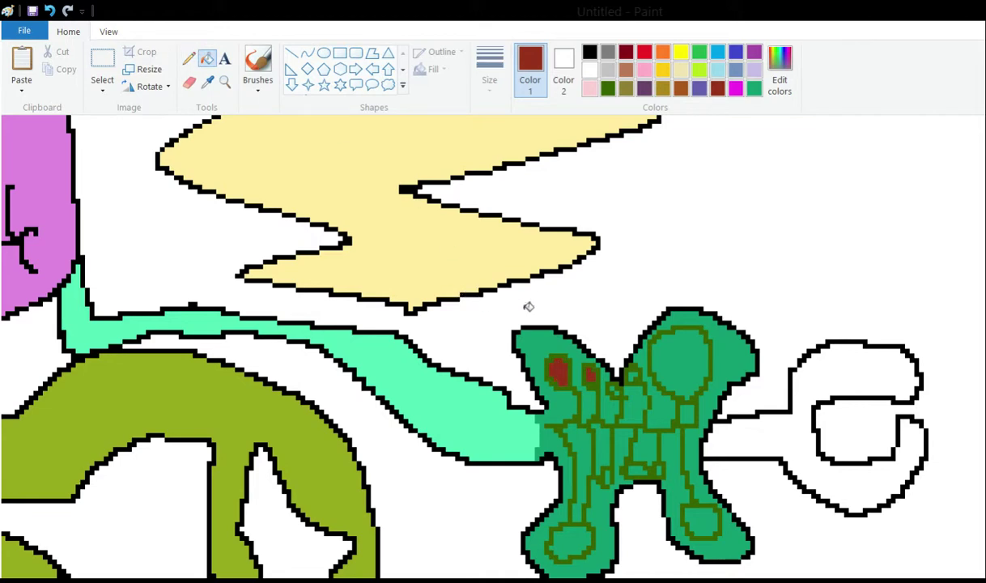
left_click(679, 360)
left_click(633, 373)
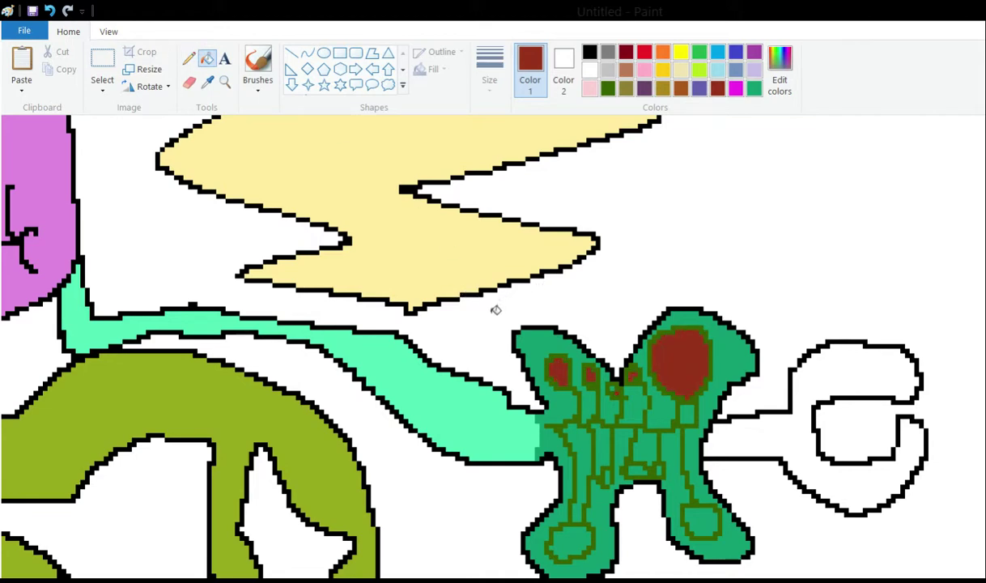
Fill the two lower ovals, the small lower pods and the box beneath the large upper oval with dark red
left_click(571, 540)
left_click(605, 475)
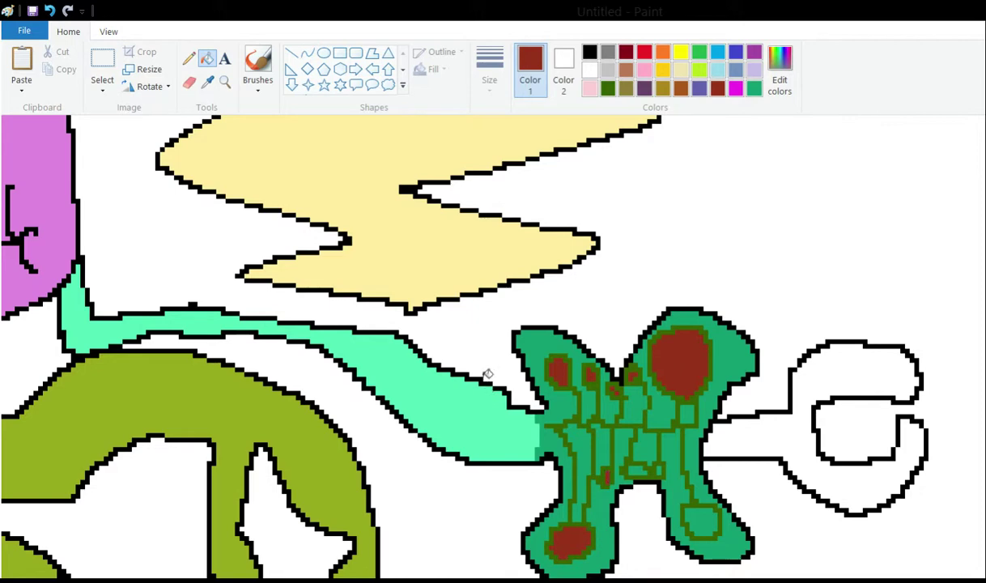
left_click(636, 470)
left_click(686, 413)
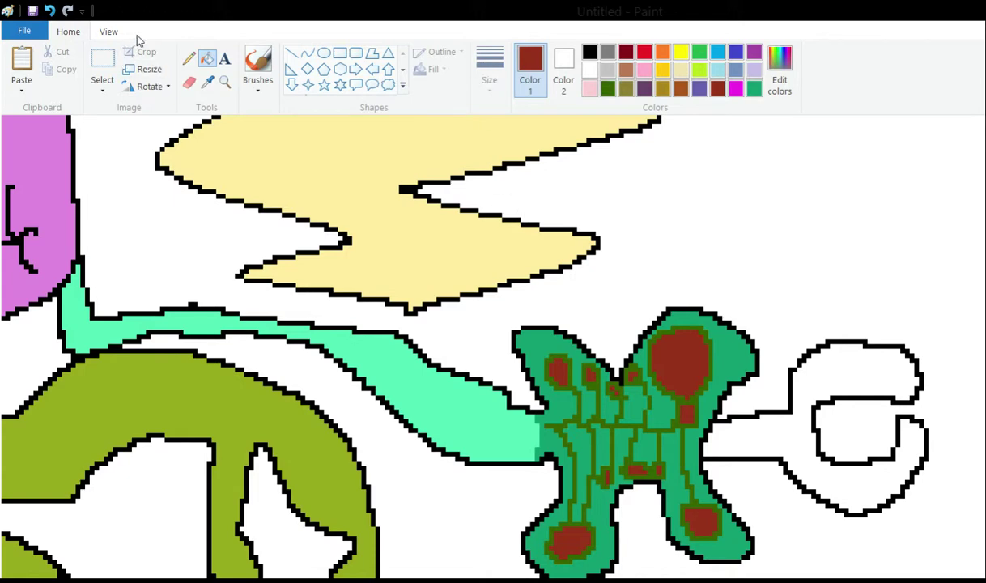
Draw short golden yellow lines in the two upper lobes and around the oval in the lower-right lobe
left_click(187, 59)
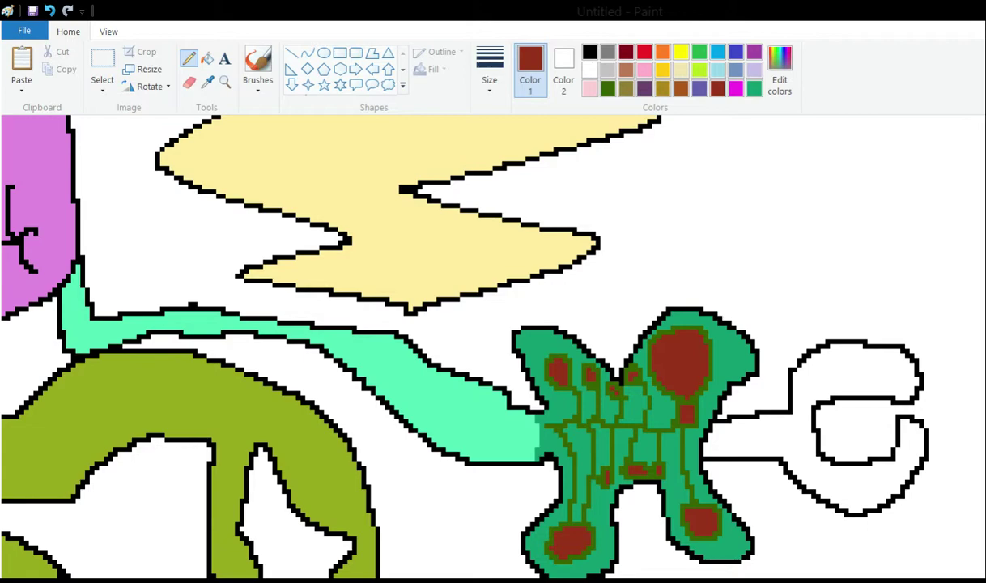
left_click(389, 363)
scroll(550, 370, "down", 3)
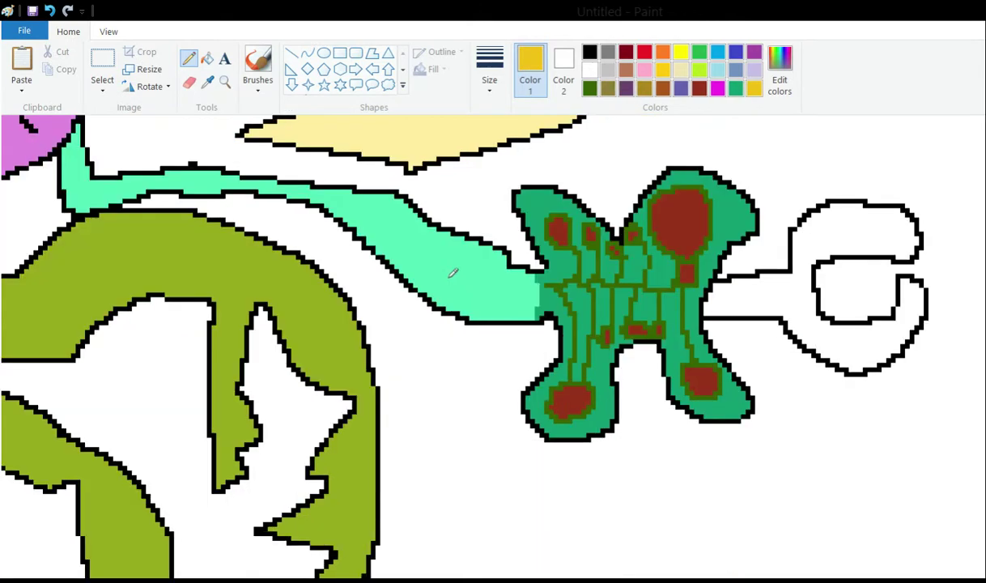
left_click(224, 81)
left_click(451, 221)
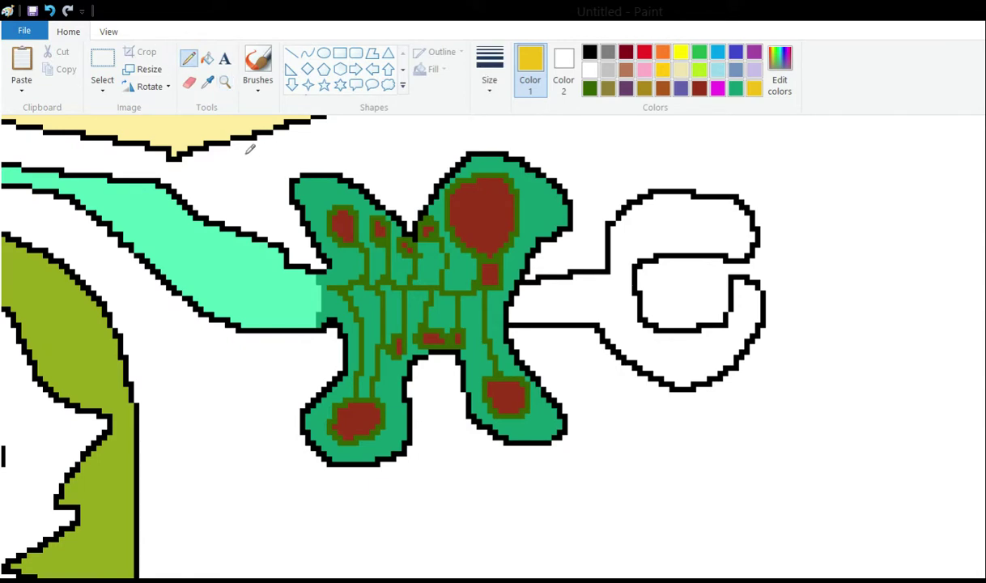
left_click_drag(306, 195, 341, 196)
left_click_drag(532, 184, 540, 223)
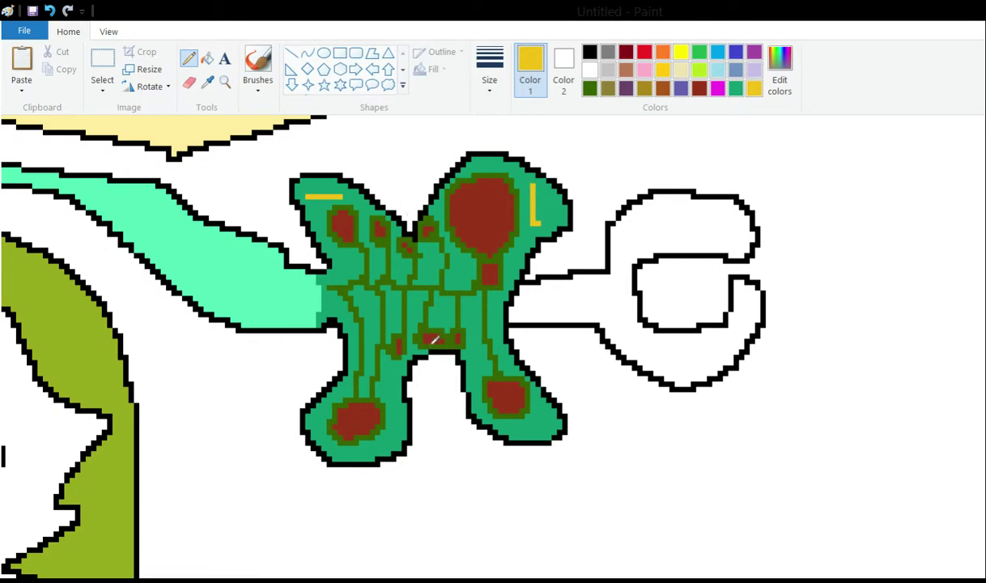
left_click_drag(510, 432, 539, 432)
left_click_drag(473, 351, 472, 388)
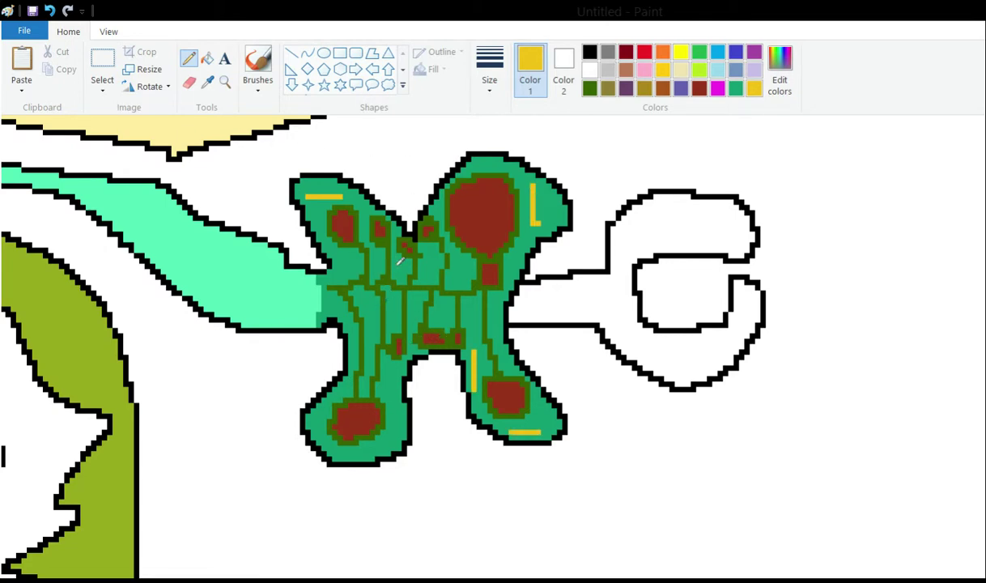
Add golden yellow dashes between the central veins and around the oval in the lower-left lobe
left_click(495, 306)
left_click_drag(457, 260, 457, 278)
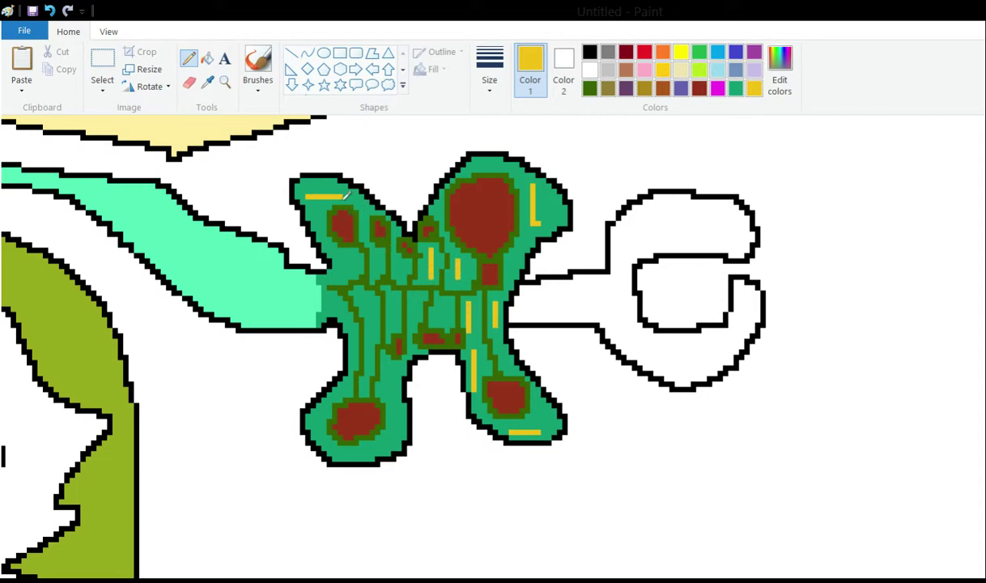
mouse_move(435, 314)
left_mouse_down()
mouse_move(448, 314)
mouse_move(414, 320)
mouse_move(396, 303)
mouse_move(396, 325)
mouse_move(356, 302)
mouse_move(373, 299)
left_mouse_up()
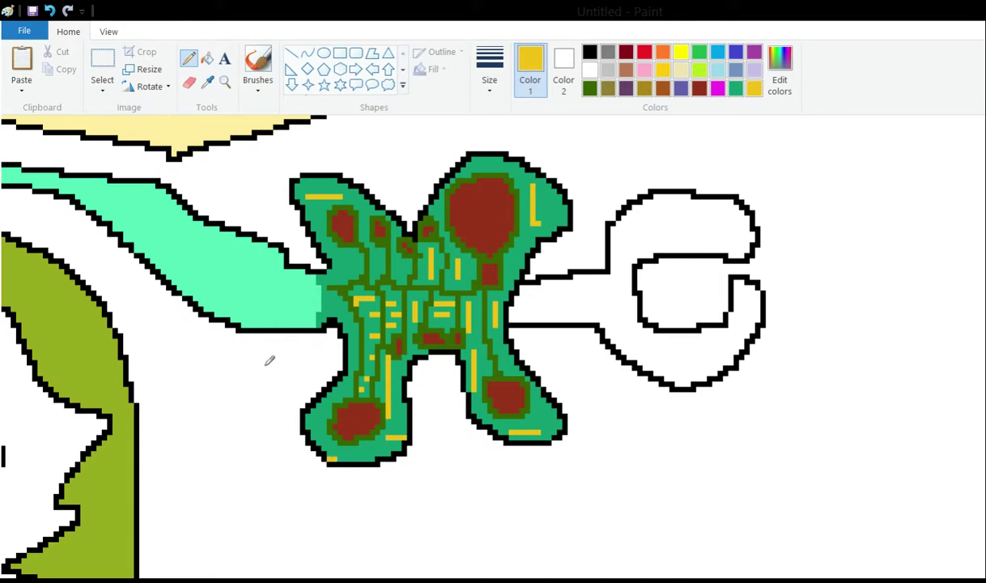
left_click_drag(333, 458, 388, 438)
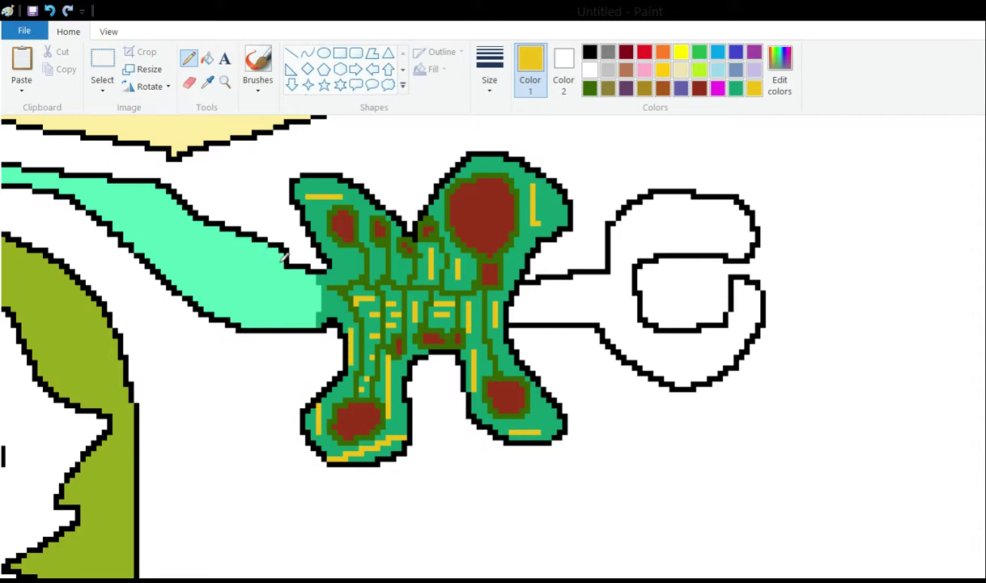
Add branched golden yellow marks between the upper veins, around the large oval and in the lower-right lobe
scroll(275, 247, "up", 3)
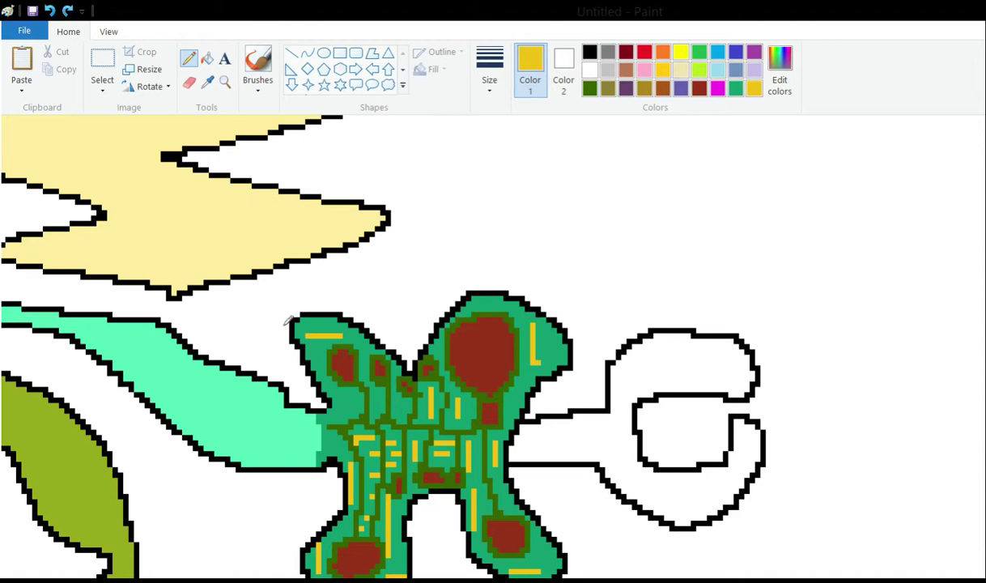
mouse_move(355, 394)
left_mouse_down()
mouse_move(340, 394)
mouse_move(340, 417)
left_mouse_up()
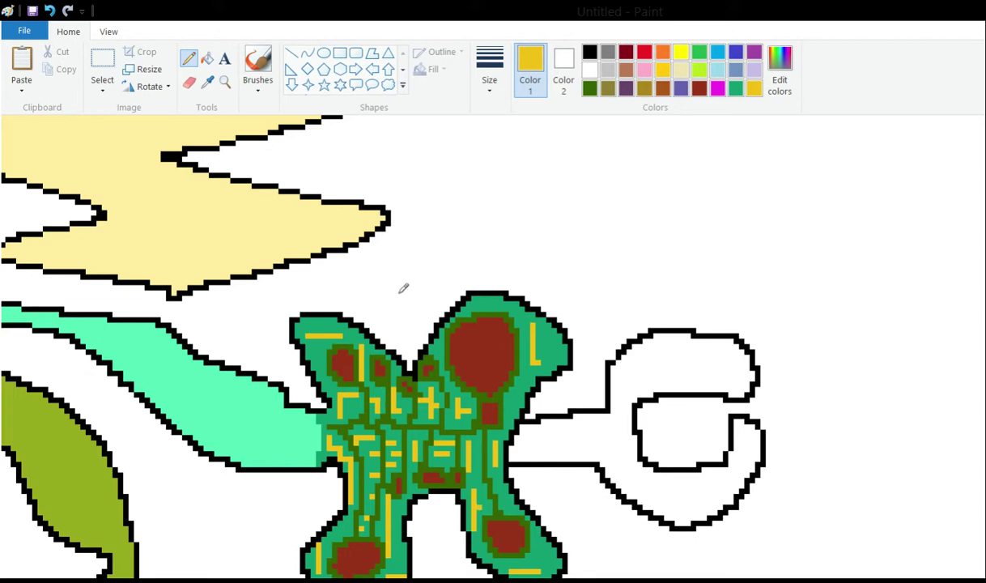
left_click_drag(536, 334, 555, 352)
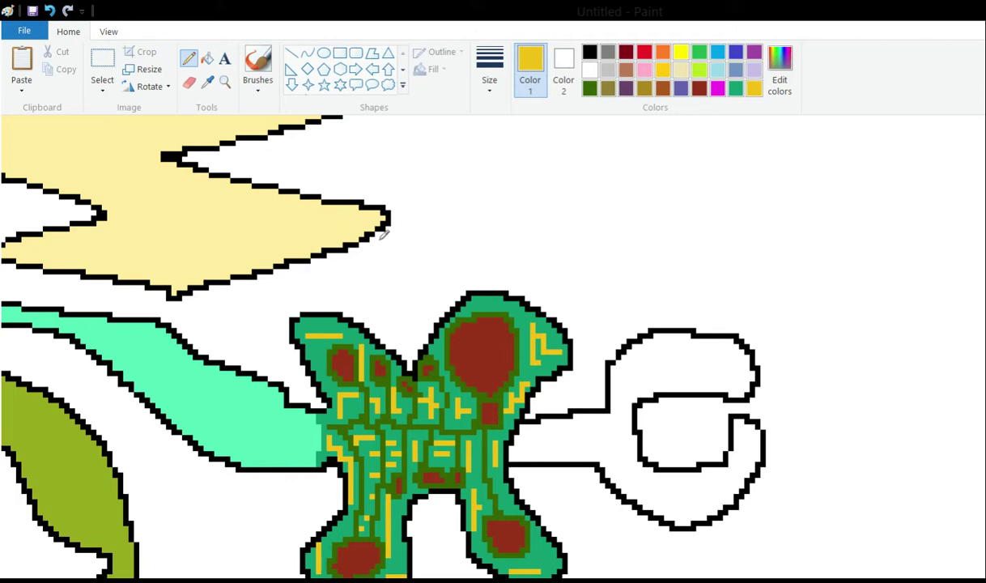
left_click(473, 293)
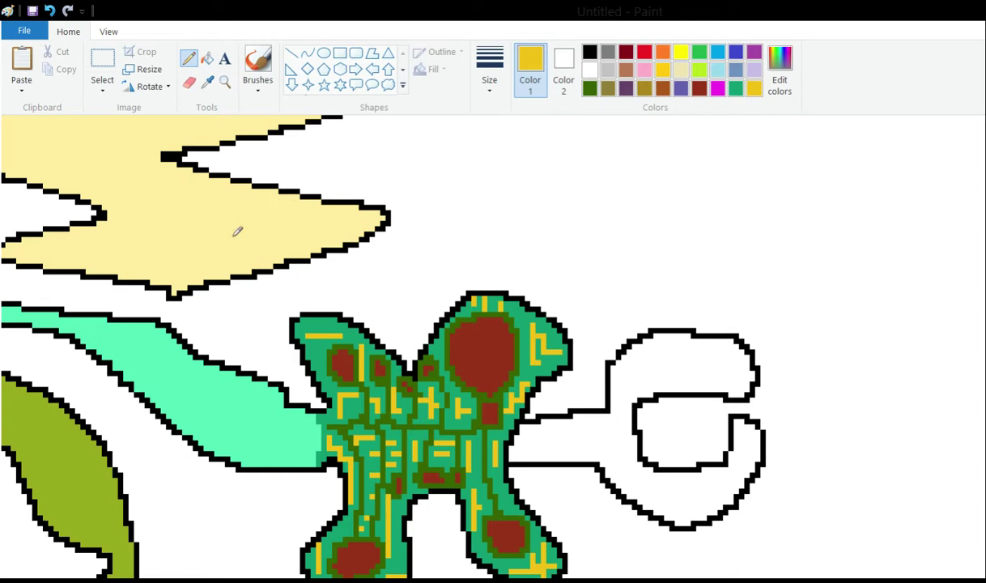
Sample the light teal from the tube and fill the claw and its stem with it
left_click(208, 82)
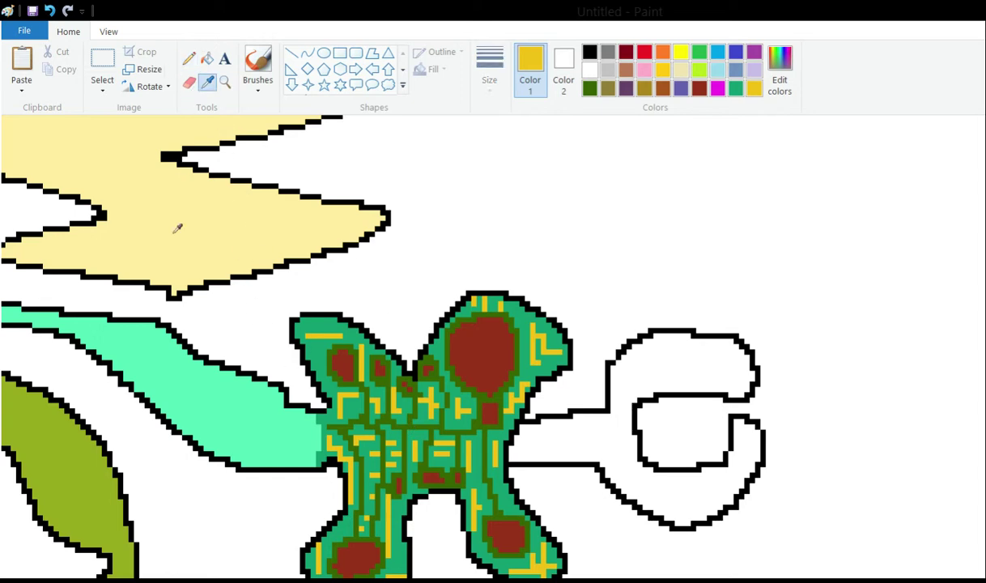
left_click(177, 326)
left_click(207, 58)
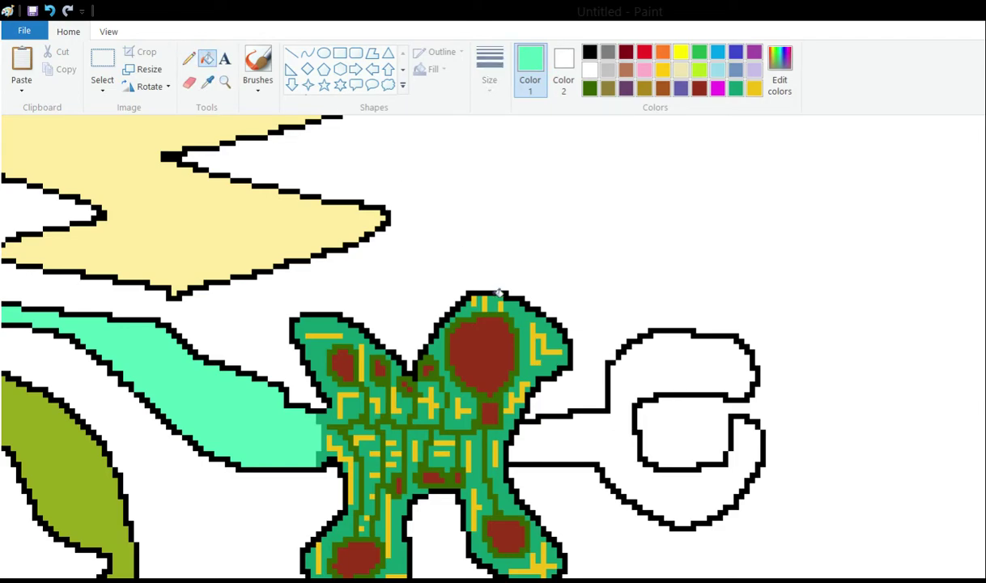
left_click(558, 441)
Draw a black curved line downward from the lower-left segment of the brown segmented tube
scroll(240, 257, "up", 6)
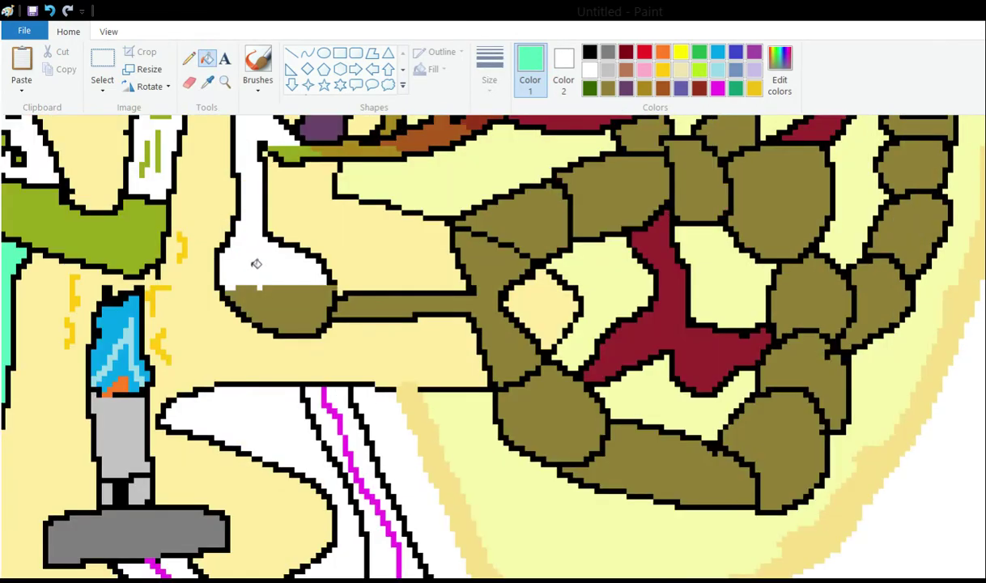
scroll(603, 327, "down", 6)
scroll(566, 298, "up", 7)
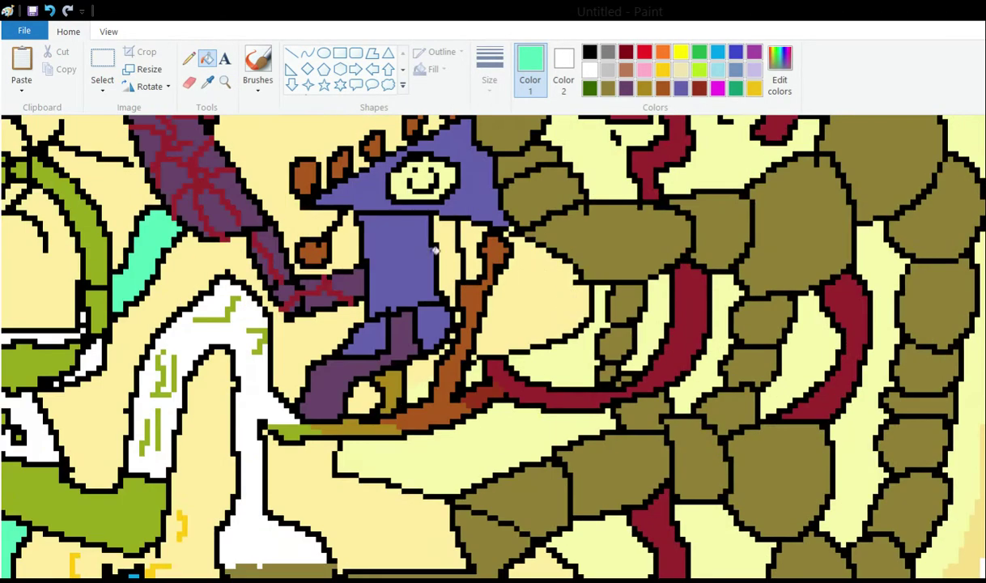
scroll(493, 228, "down", 10)
scroll(492, 229, "up", 20)
left_click(189, 58)
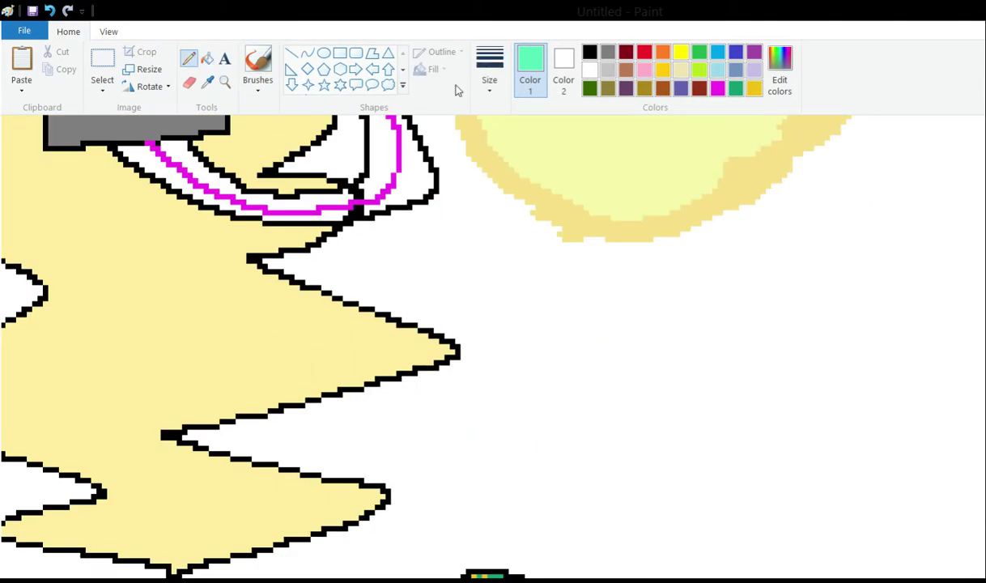
left_click(607, 69)
left_click(589, 52)
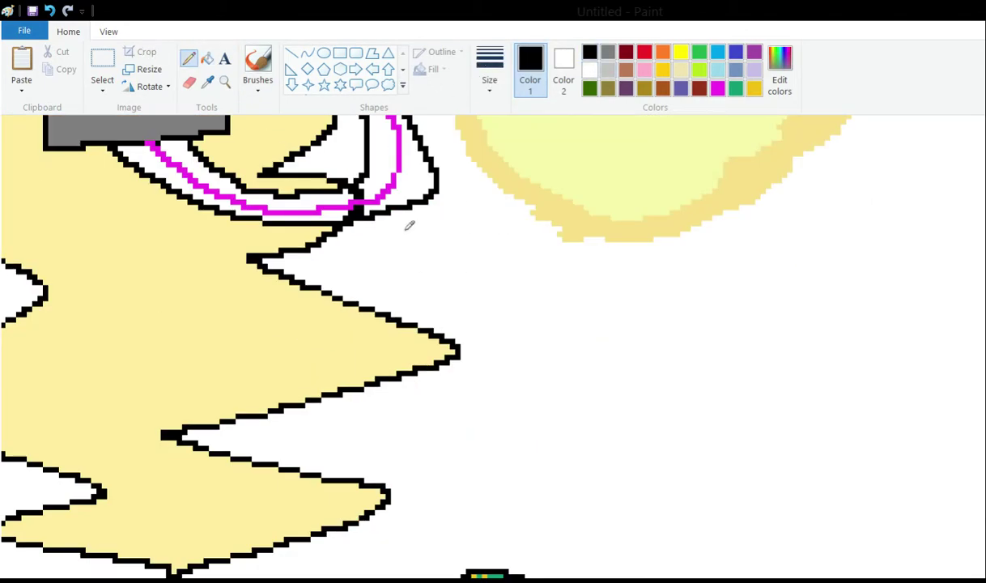
scroll(547, 330, "up", 5)
scroll(551, 326, "down", 3)
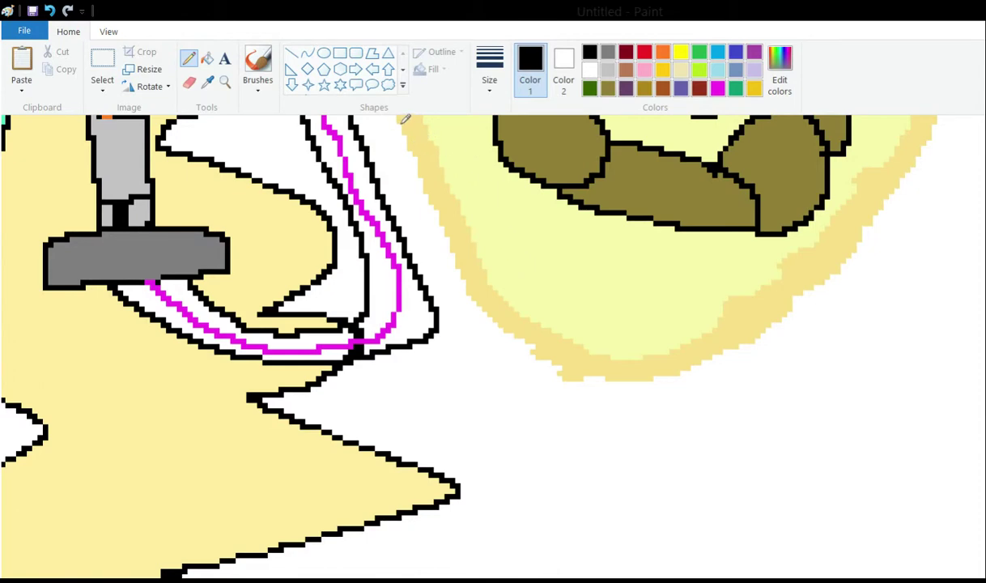
mouse_move(391, 117)
left_mouse_down()
mouse_move(407, 179)
mouse_move(444, 227)
left_mouse_up()
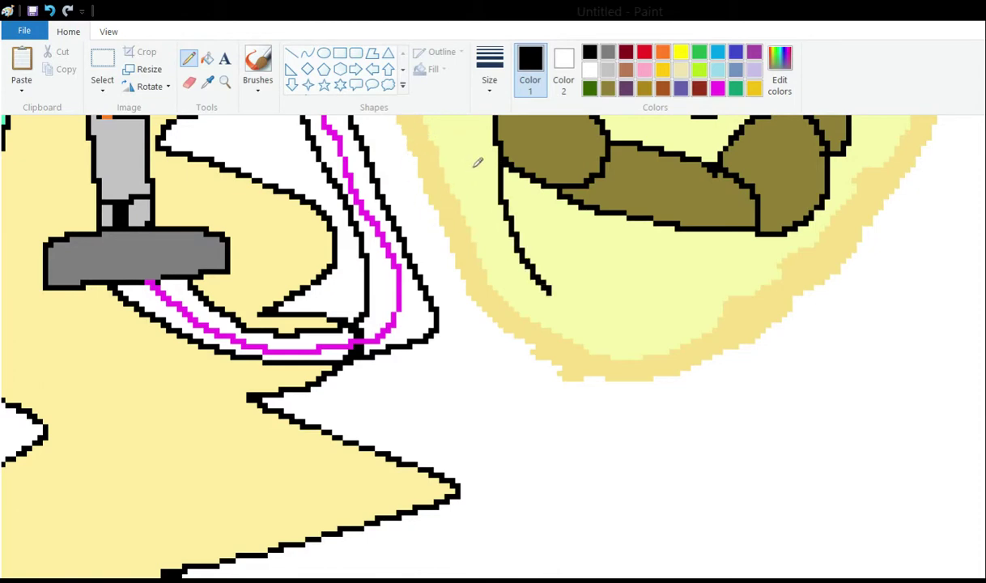
Draw two black hanging loops and a wavy right-hand line below the brown tube, and extend the left line downward
mouse_move(477, 162)
left_mouse_down()
mouse_move(480, 183)
mouse_move(536, 188)
mouse_move(475, 195)
mouse_move(475, 211)
mouse_move(597, 215)
mouse_move(597, 189)
left_mouse_up()
mouse_move(658, 159)
left_mouse_down()
mouse_move(672, 239)
mouse_move(616, 299)
left_mouse_up()
left_click_drag(773, 379, 764, 407)
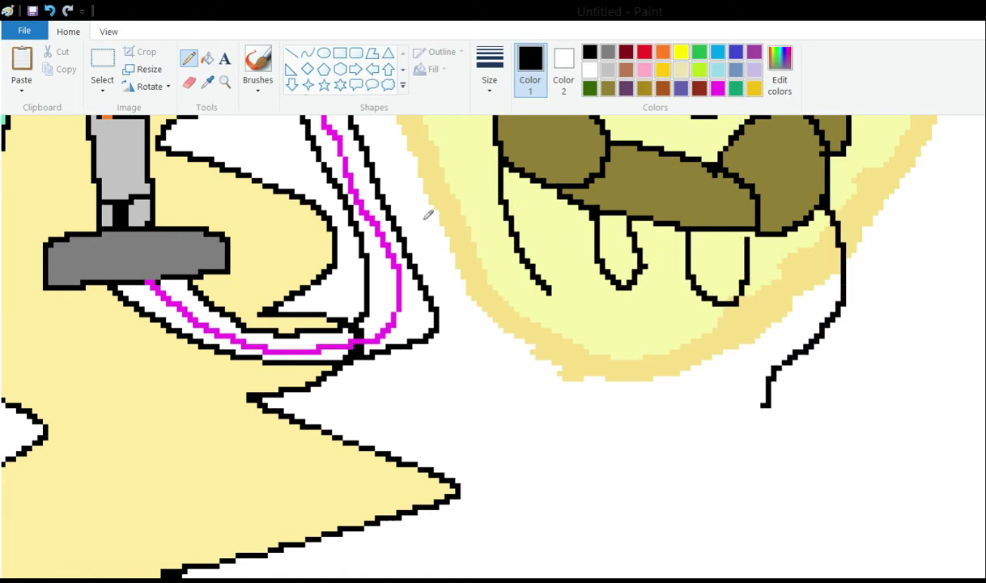
mouse_move(550, 295)
left_mouse_down()
mouse_move(586, 415)
mouse_move(615, 437)
left_mouse_up()
Fill the pale yellow areas between the two side lines and inside the hanging loops with white
left_click(207, 59)
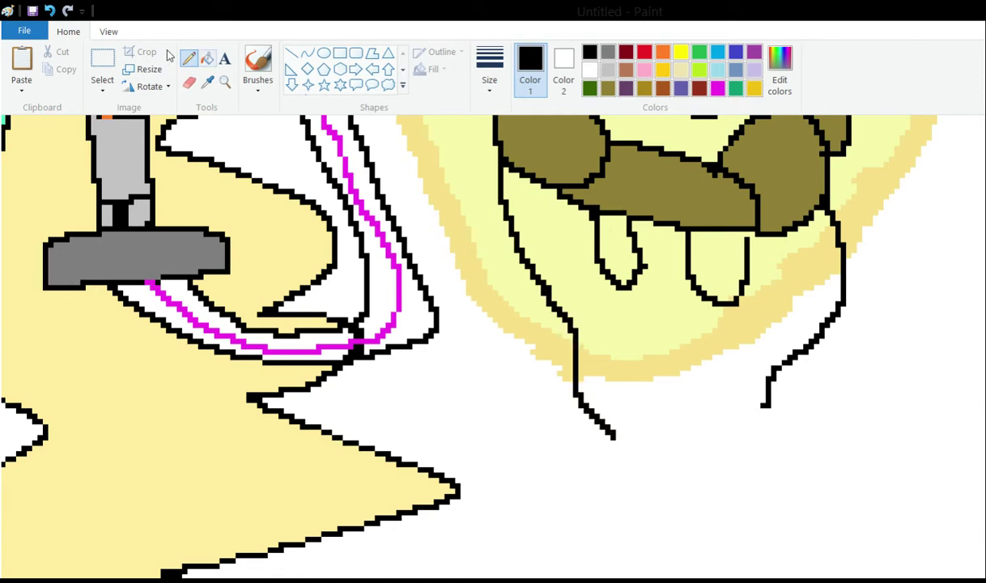
left_click(485, 238)
left_click(502, 269)
right_click(616, 197)
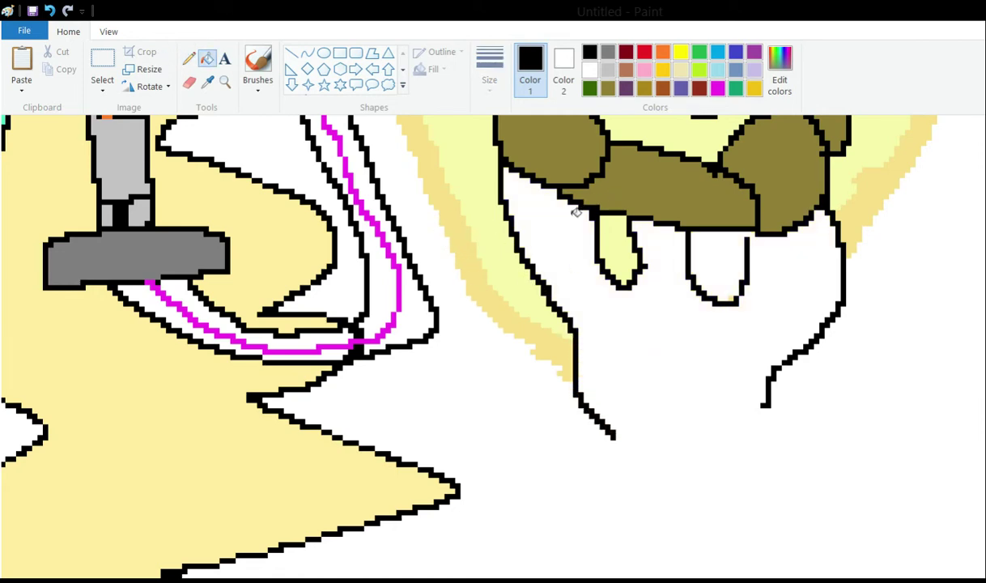
right_click(500, 196)
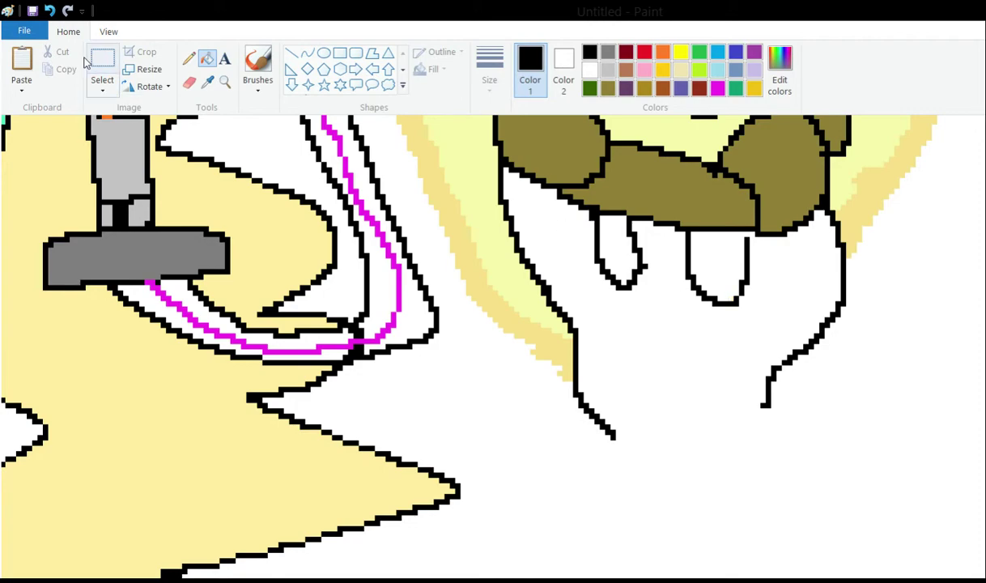
Draw two short black lines across the pale yellow gap between the dark red organ and the brown tube below it
left_click(189, 58)
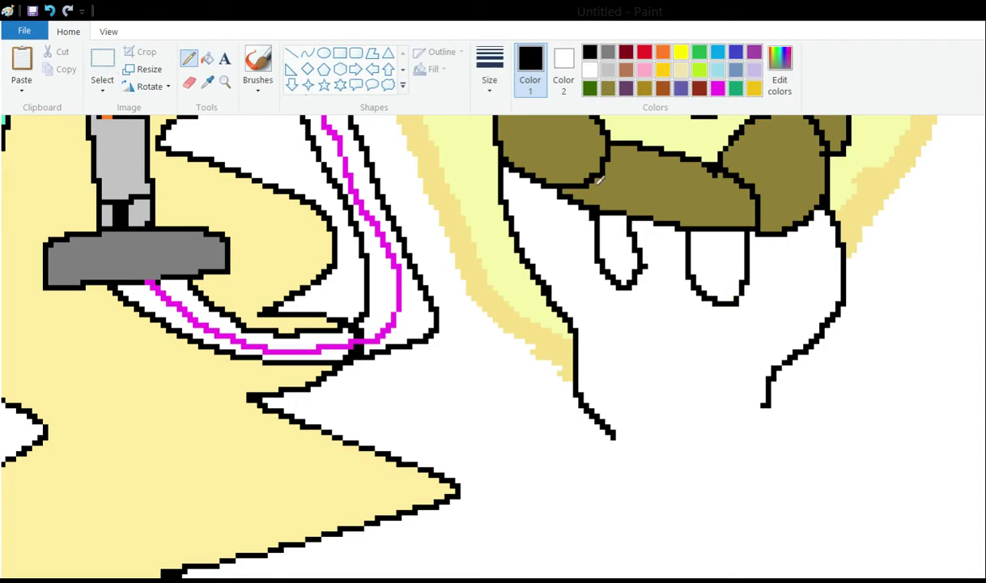
scroll(597, 183, "up", 3)
scroll(590, 182, "down", 3)
scroll(508, 165, "up", 6)
scroll(486, 308, "up", 3)
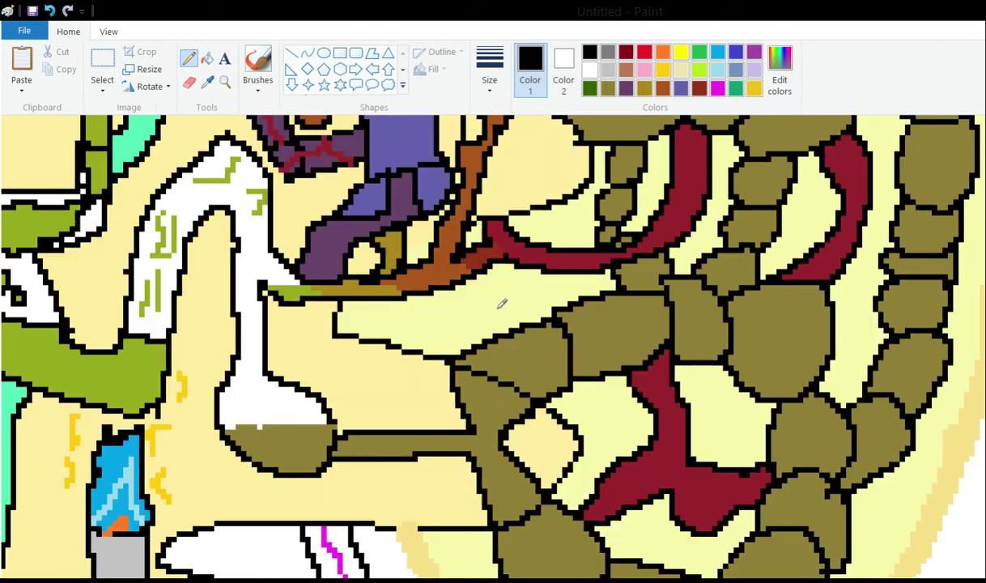
scroll(498, 291, "down", 6)
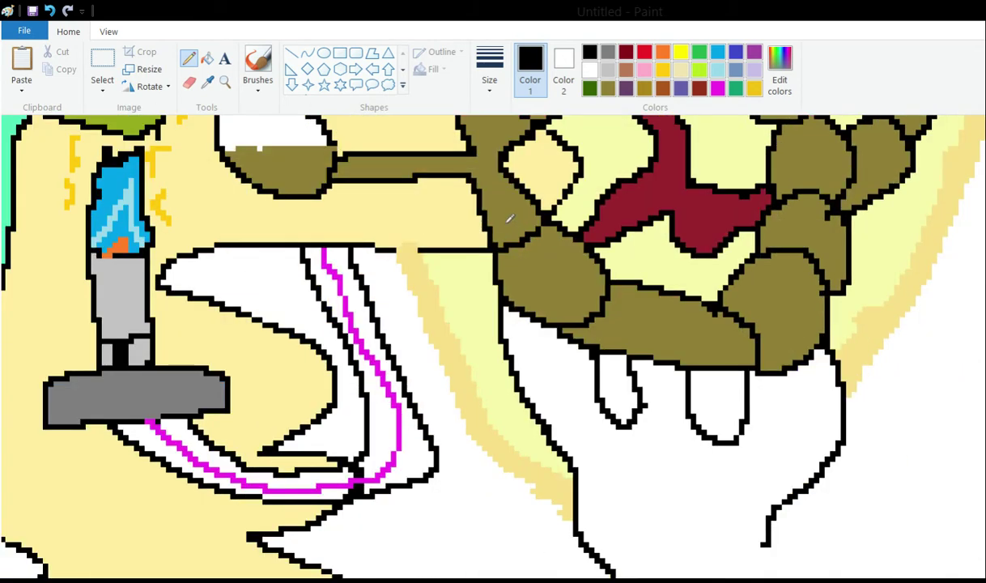
left_click_drag(510, 217, 510, 181)
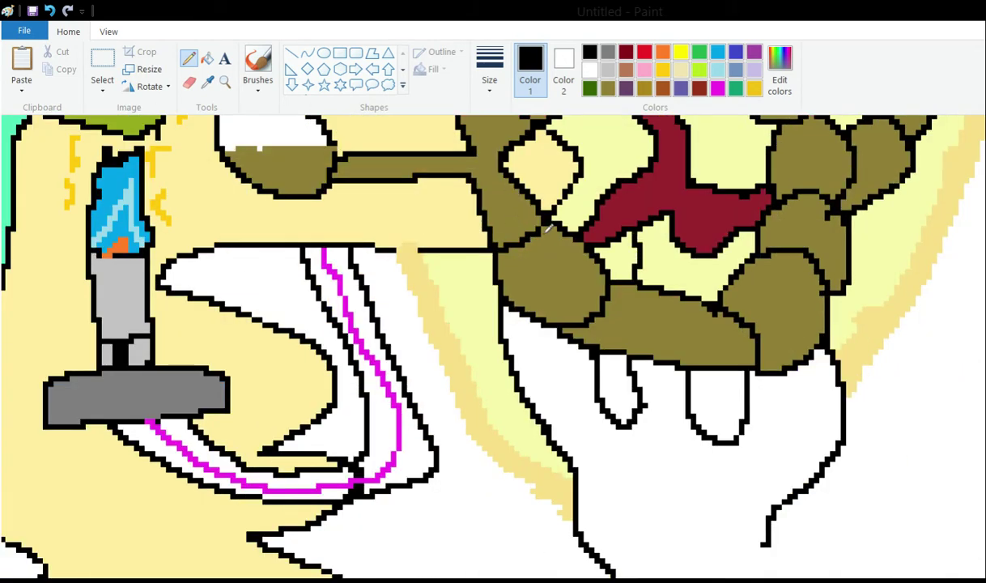
left_click_drag(550, 235, 548, 202)
scroll(447, 243, "up", 3)
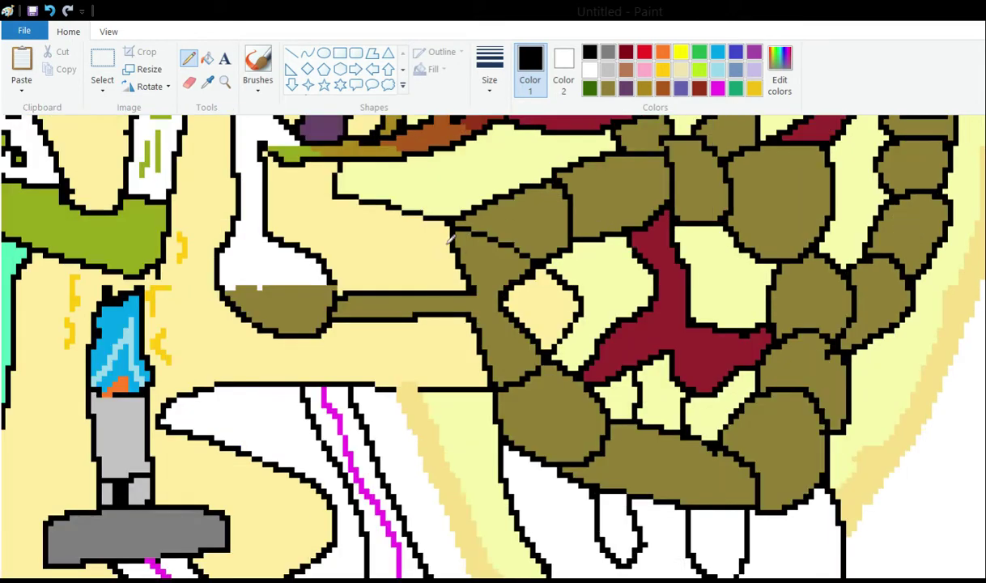
scroll(450, 237, "up", 3)
scroll(474, 264, "down", 15)
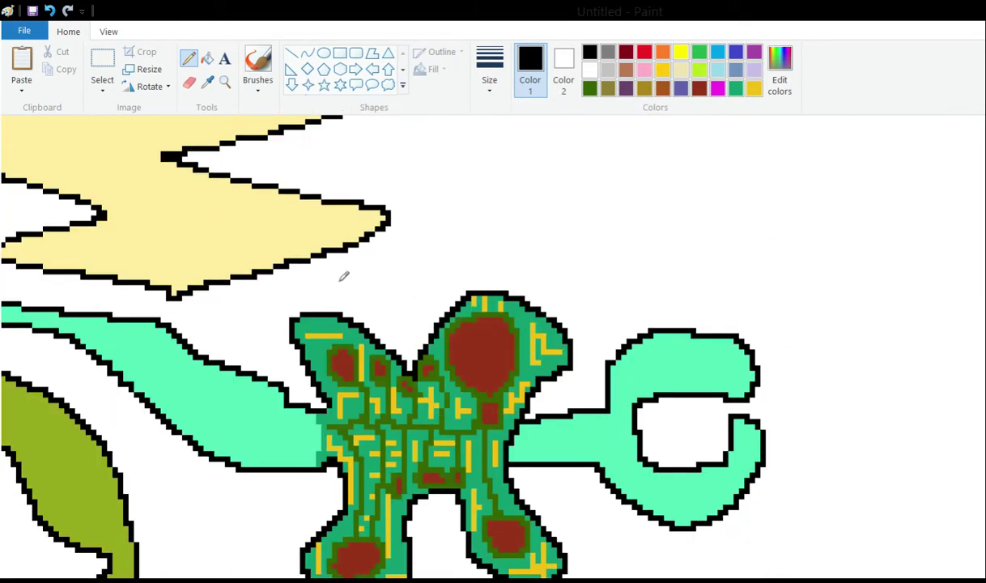
Draw short black lines across the narrow gap between the cream diamond and the brown segmented tube
scroll(343, 276, "up", 15)
scroll(474, 262, "up", 3)
scroll(453, 279, "down", 6)
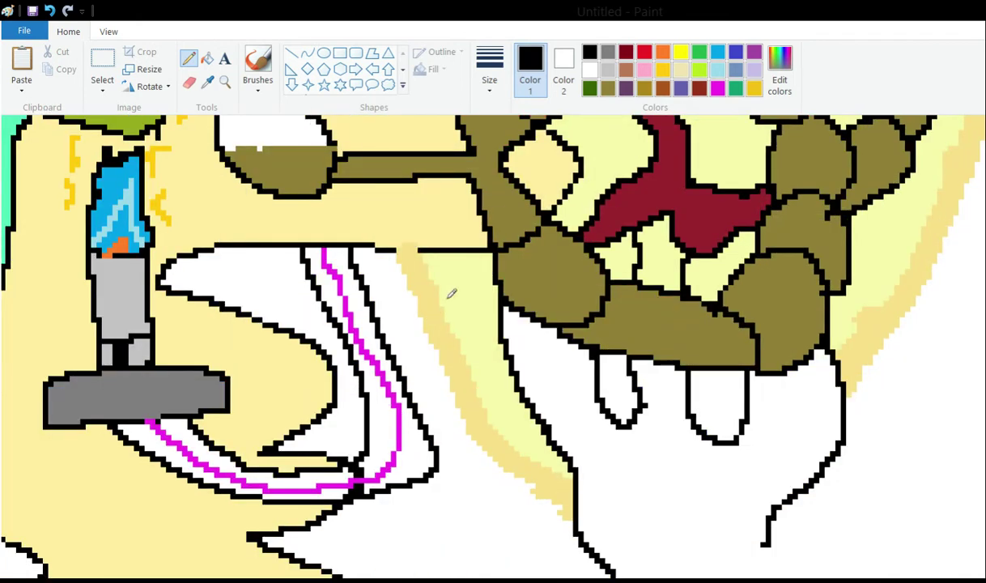
scroll(453, 279, "up", 9)
scroll(486, 273, "down", 6)
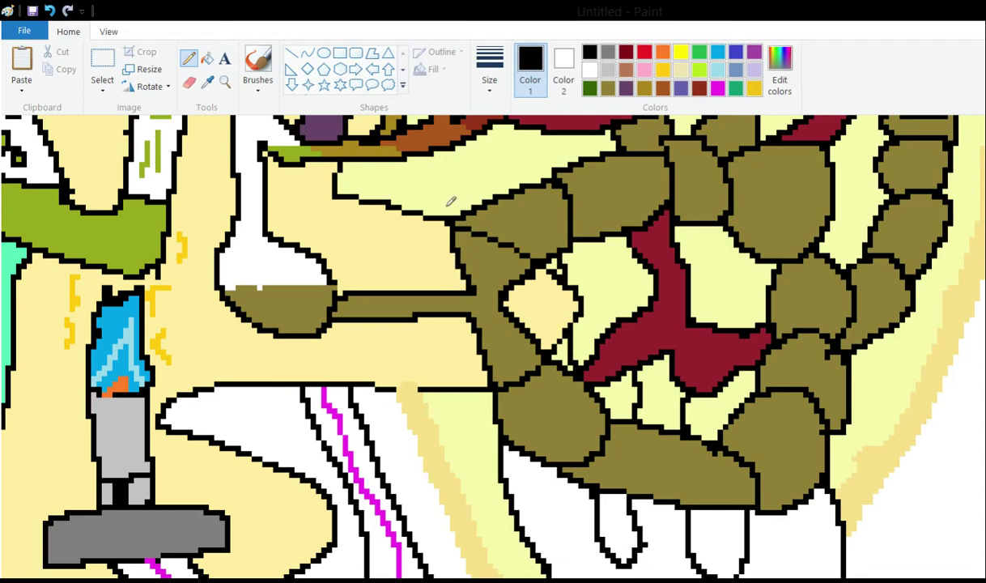
Draw two short black lines across the pale yellow gap between the orange-brown tube and the brown segments below it
scroll(429, 193, "up", 3)
scroll(404, 259, "up", 6)
scroll(402, 291, "down", 3)
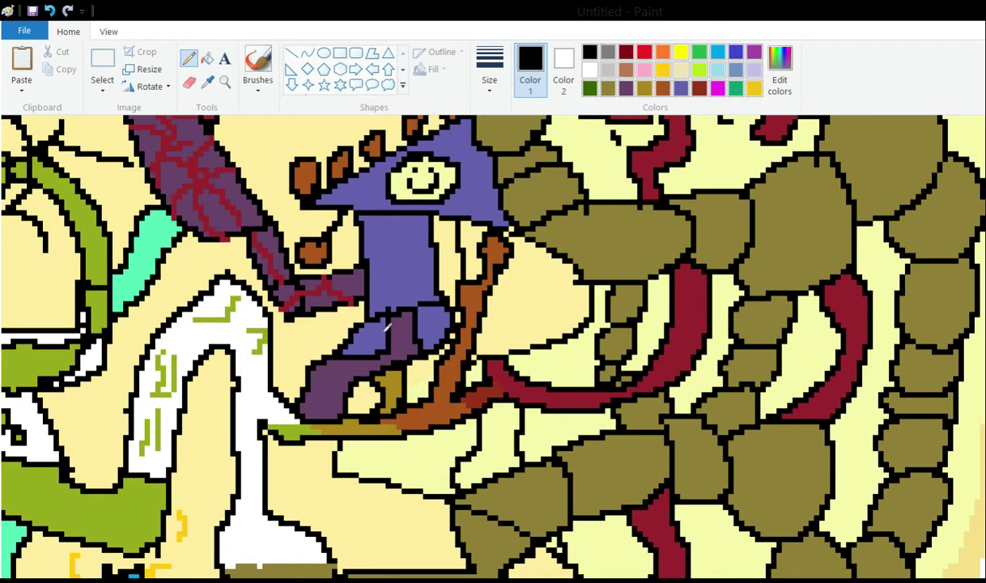
scroll(387, 326, "down", 3)
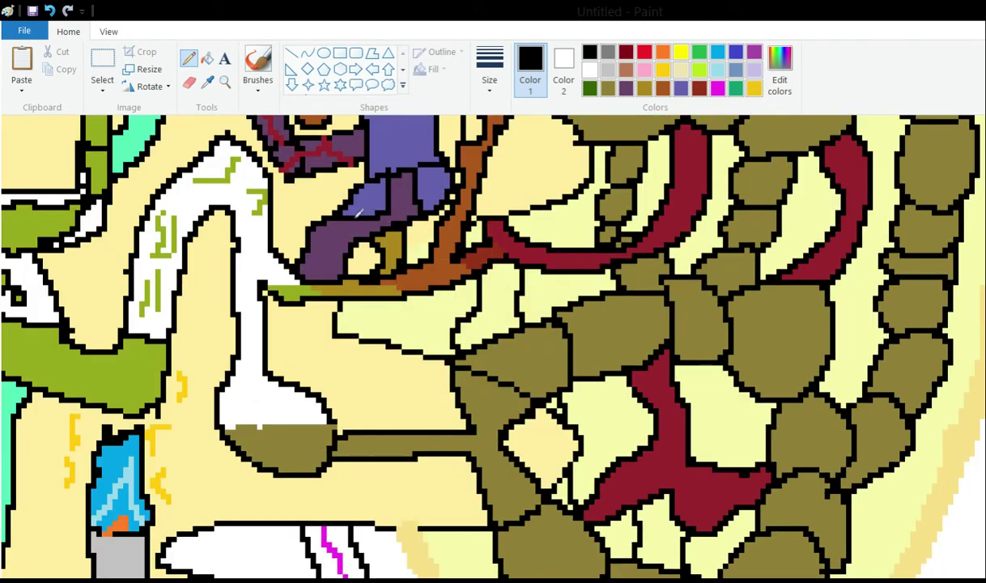
scroll(404, 219, "down", 3)
scroll(639, 340, "up", 10)
scroll(647, 340, "down", 9)
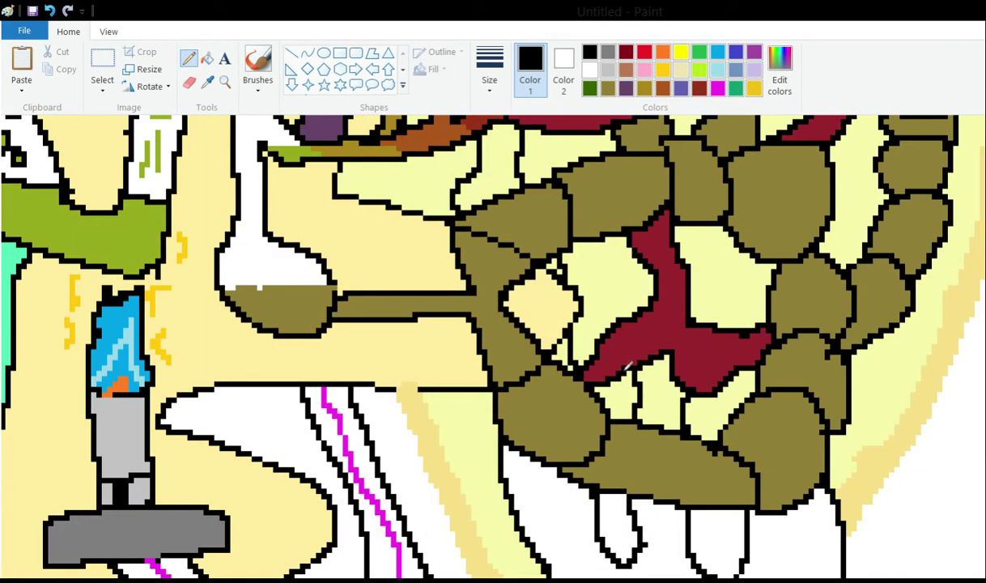
scroll(744, 249, "up", 3)
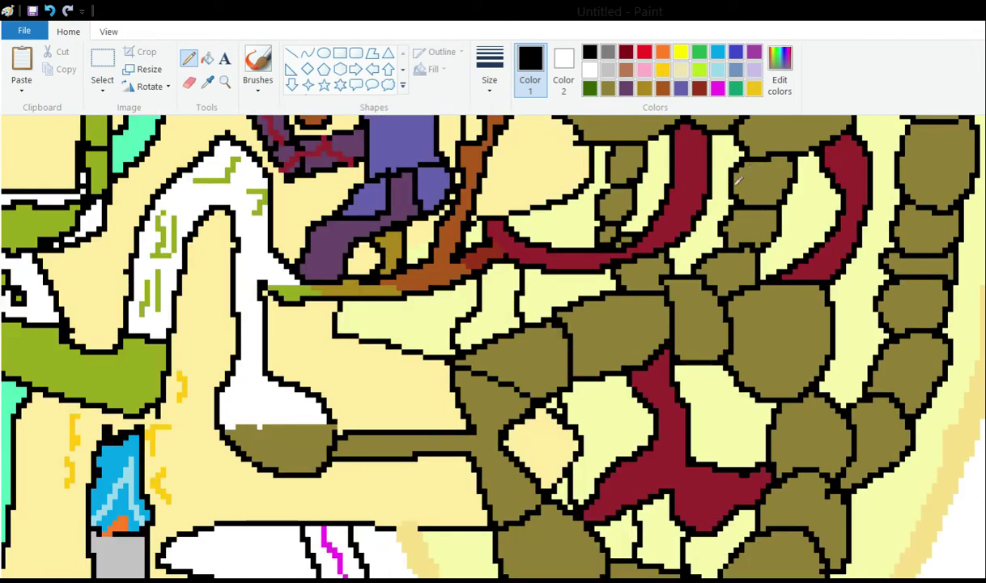
Erase the upper part of the wavy right-hand line below the brown tube, along with the tip of the tan border beside it
scroll(589, 320, "down", 6)
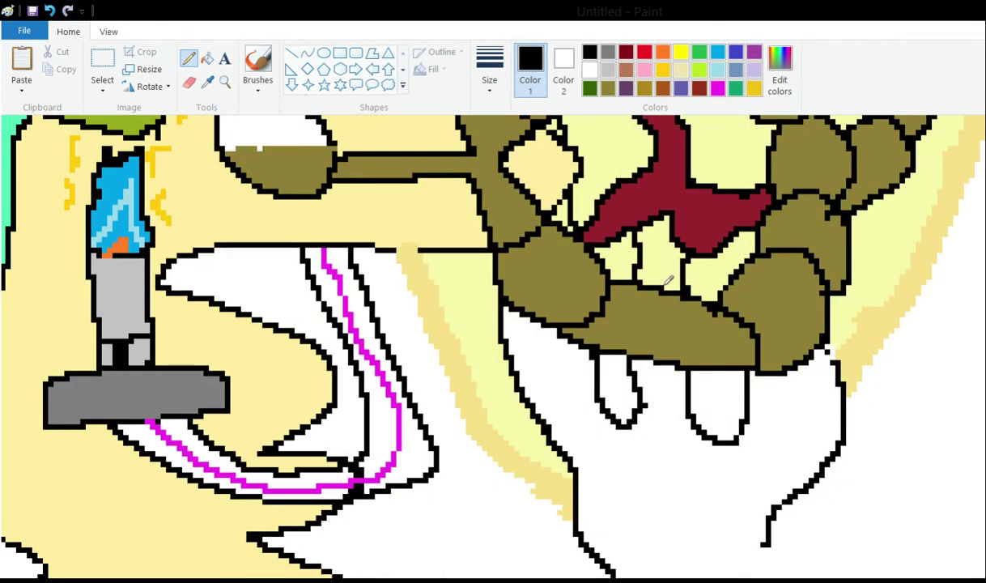
left_click(189, 82)
mouse_move(834, 374)
left_mouse_down()
mouse_move(856, 411)
mouse_move(838, 358)
mouse_move(845, 370)
mouse_move(786, 477)
left_mouse_up()
left_click(189, 58)
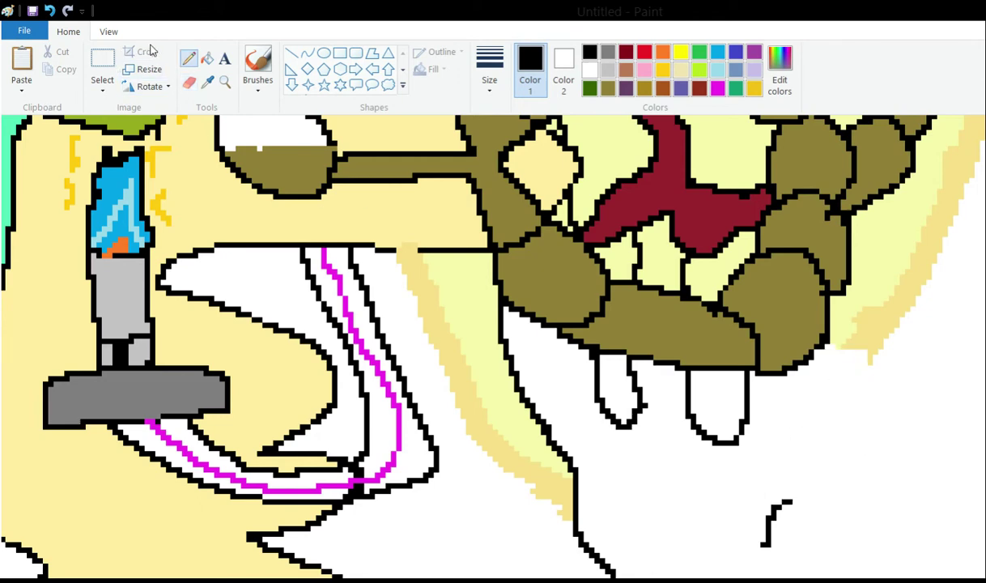
Erase the right side of the larger hanging loop and redraw it in black as a wider curve slanting up to the right
left_click(188, 82)
mouse_move(728, 377)
left_mouse_down()
mouse_move(764, 397)
mouse_move(753, 391)
mouse_move(754, 418)
left_mouse_up()
left_click(188, 58)
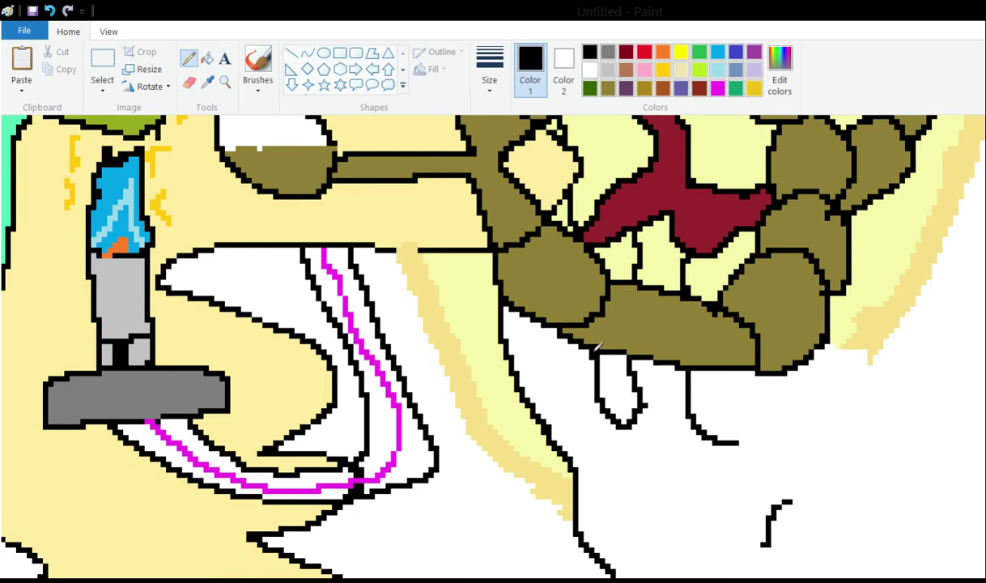
mouse_move(736, 443)
left_mouse_down()
mouse_move(763, 427)
mouse_move(794, 378)
left_mouse_up()
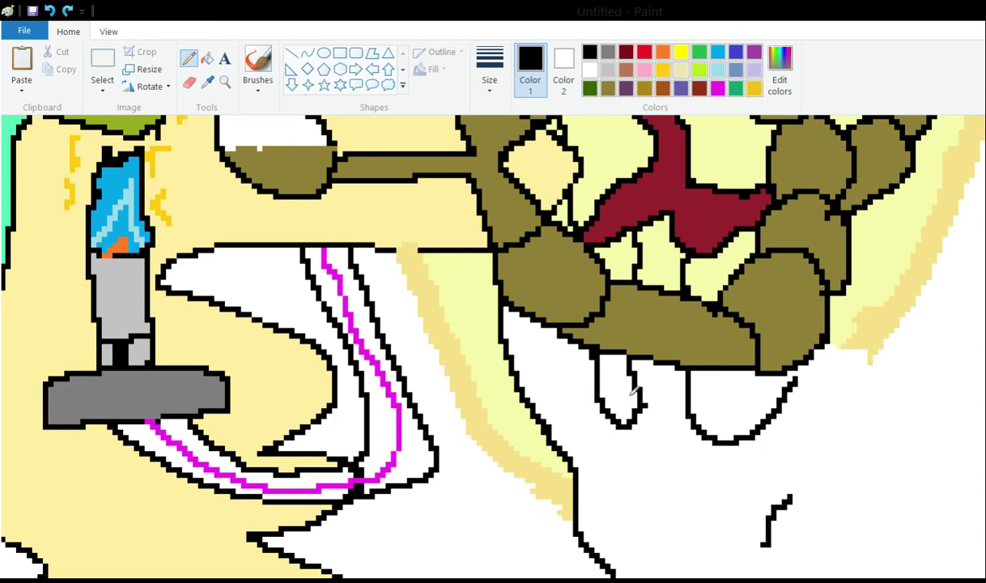
Extend the remaining lower piece of the right-hand line diagonally up and to the right in black
left_click_drag(786, 502, 839, 393)
scroll(672, 309, "up", 6)
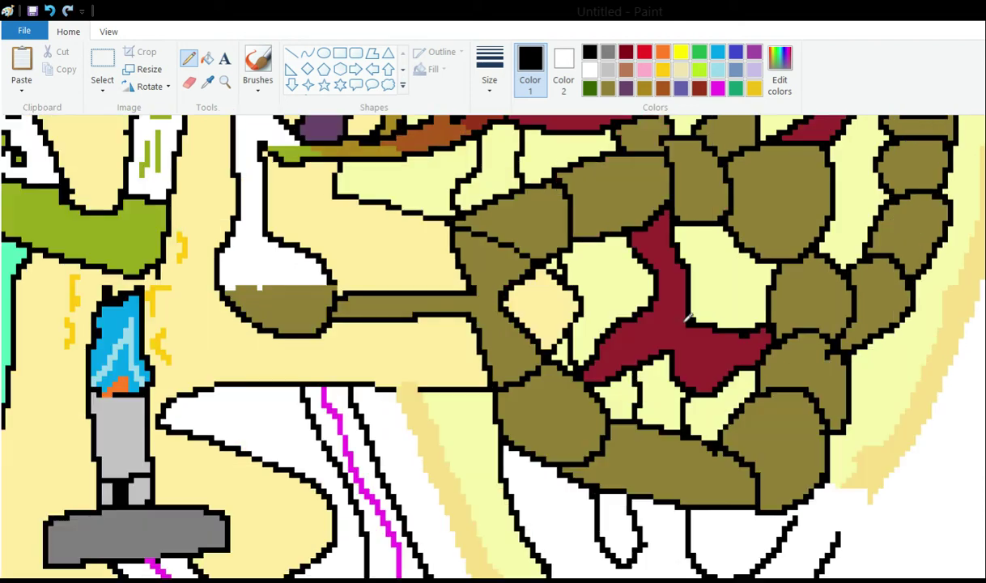
scroll(692, 351, "up", 6)
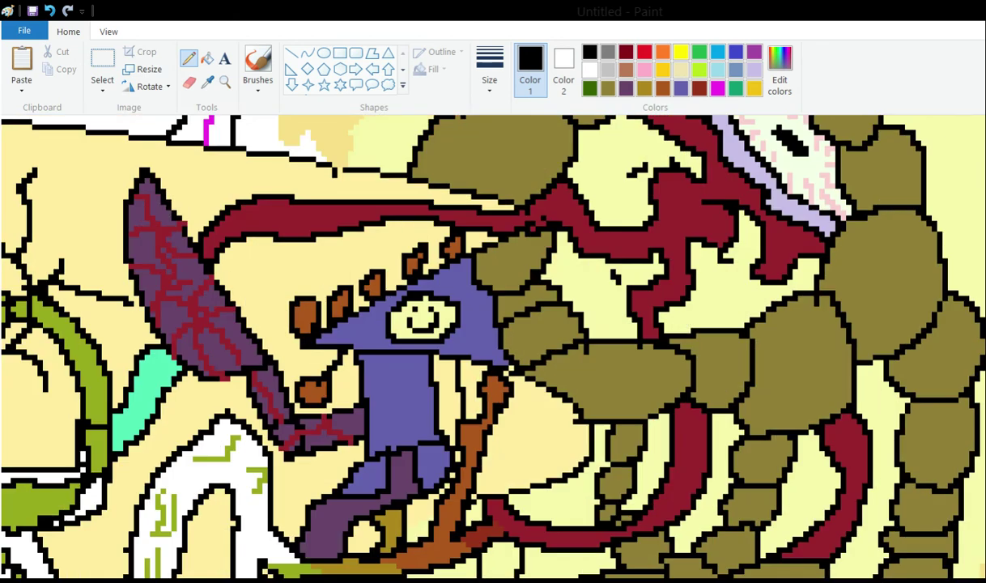